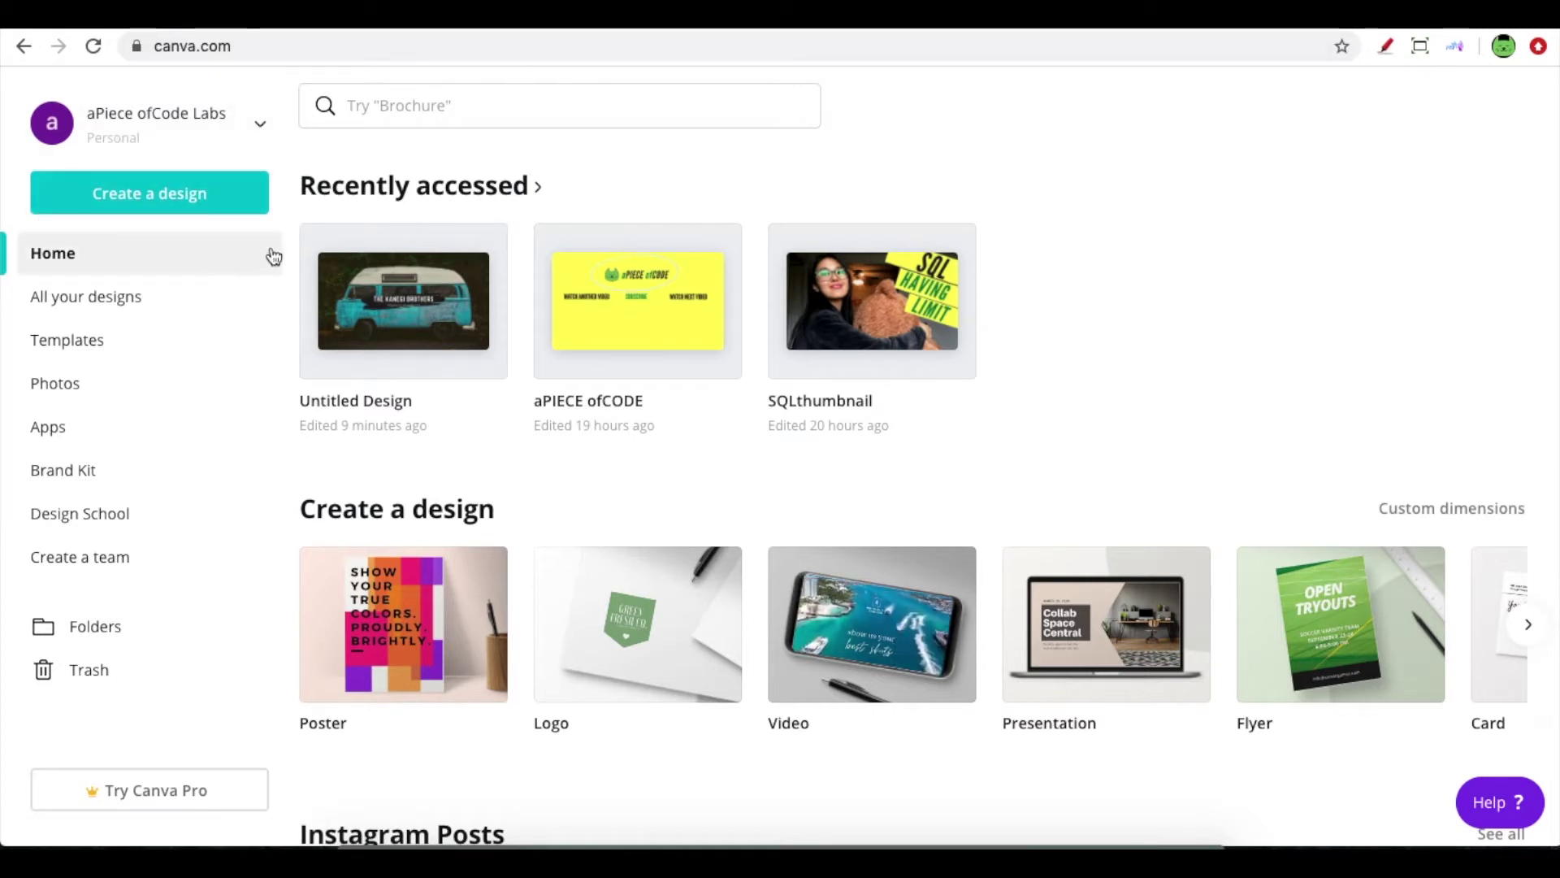
- Create a new blank design of the YouTube Channel Art type
left_click(166, 195)
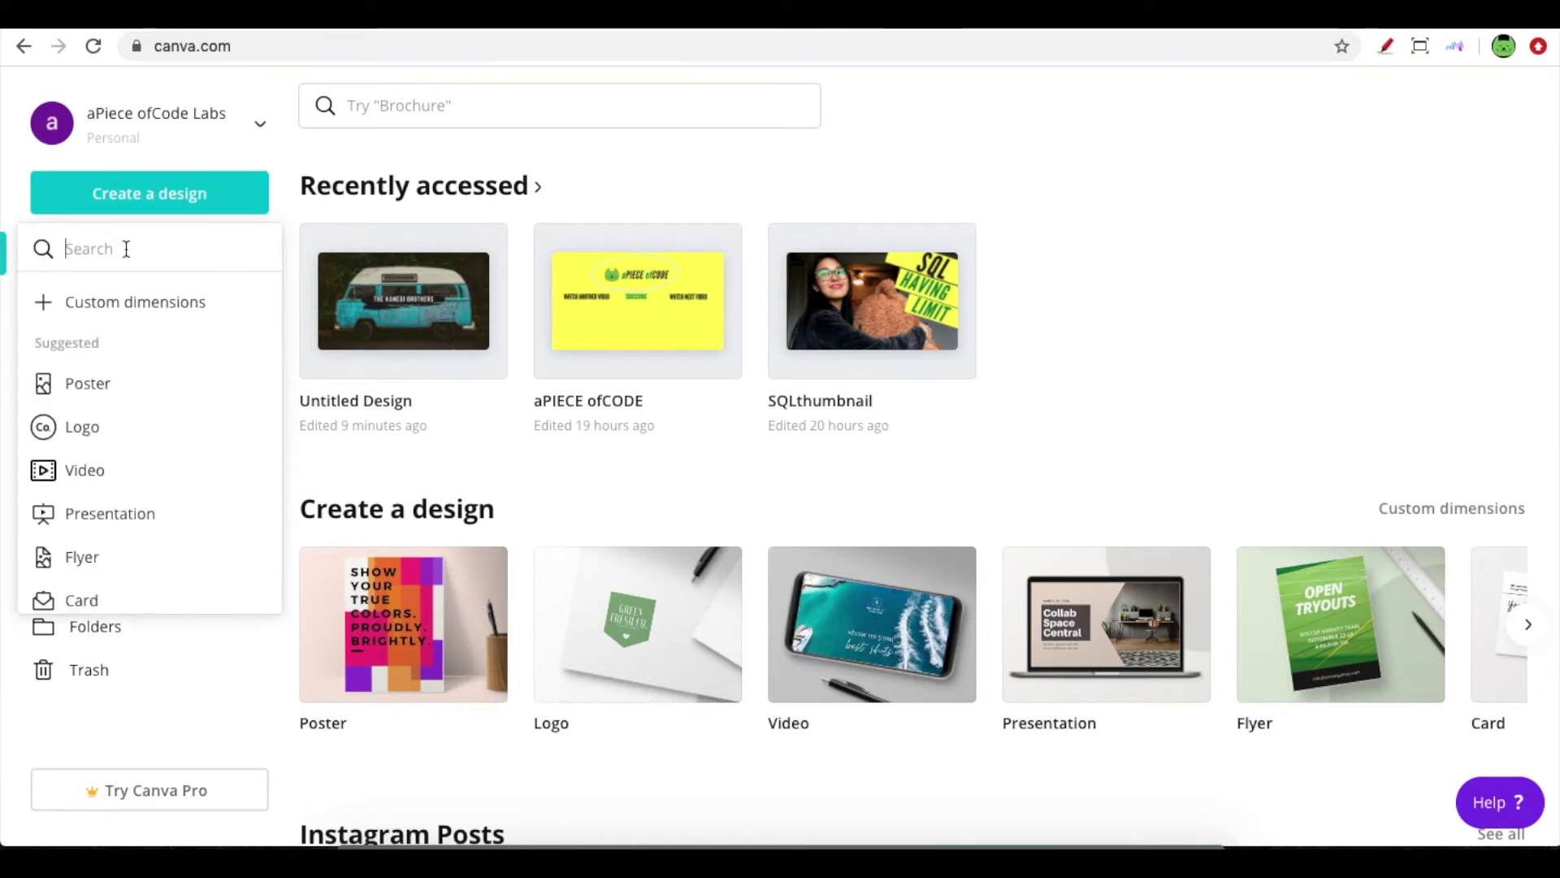
type("yout")
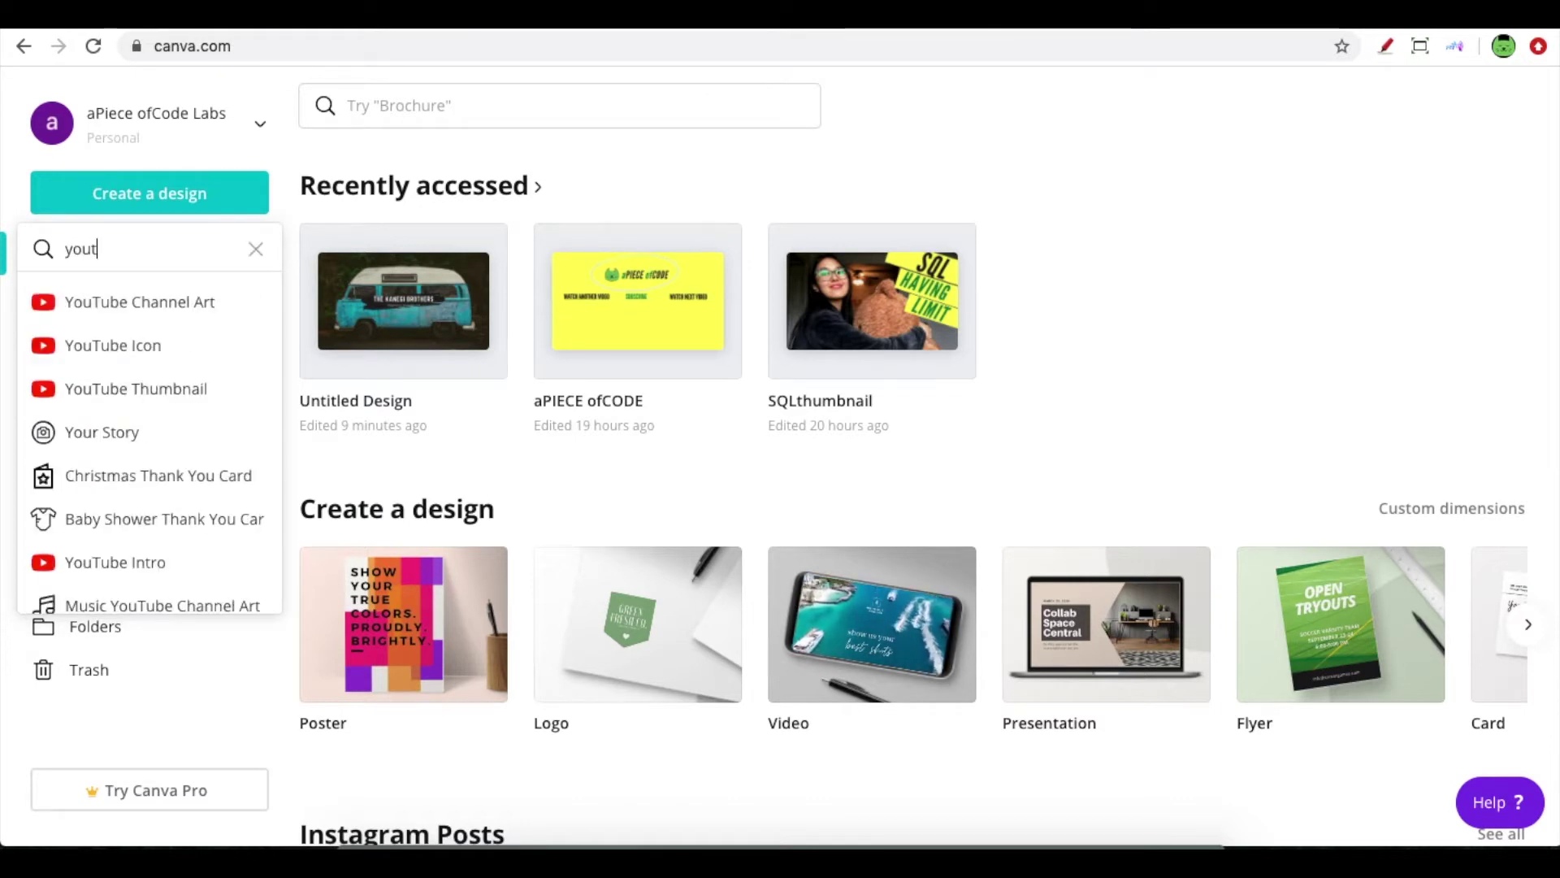
left_click(168, 303)
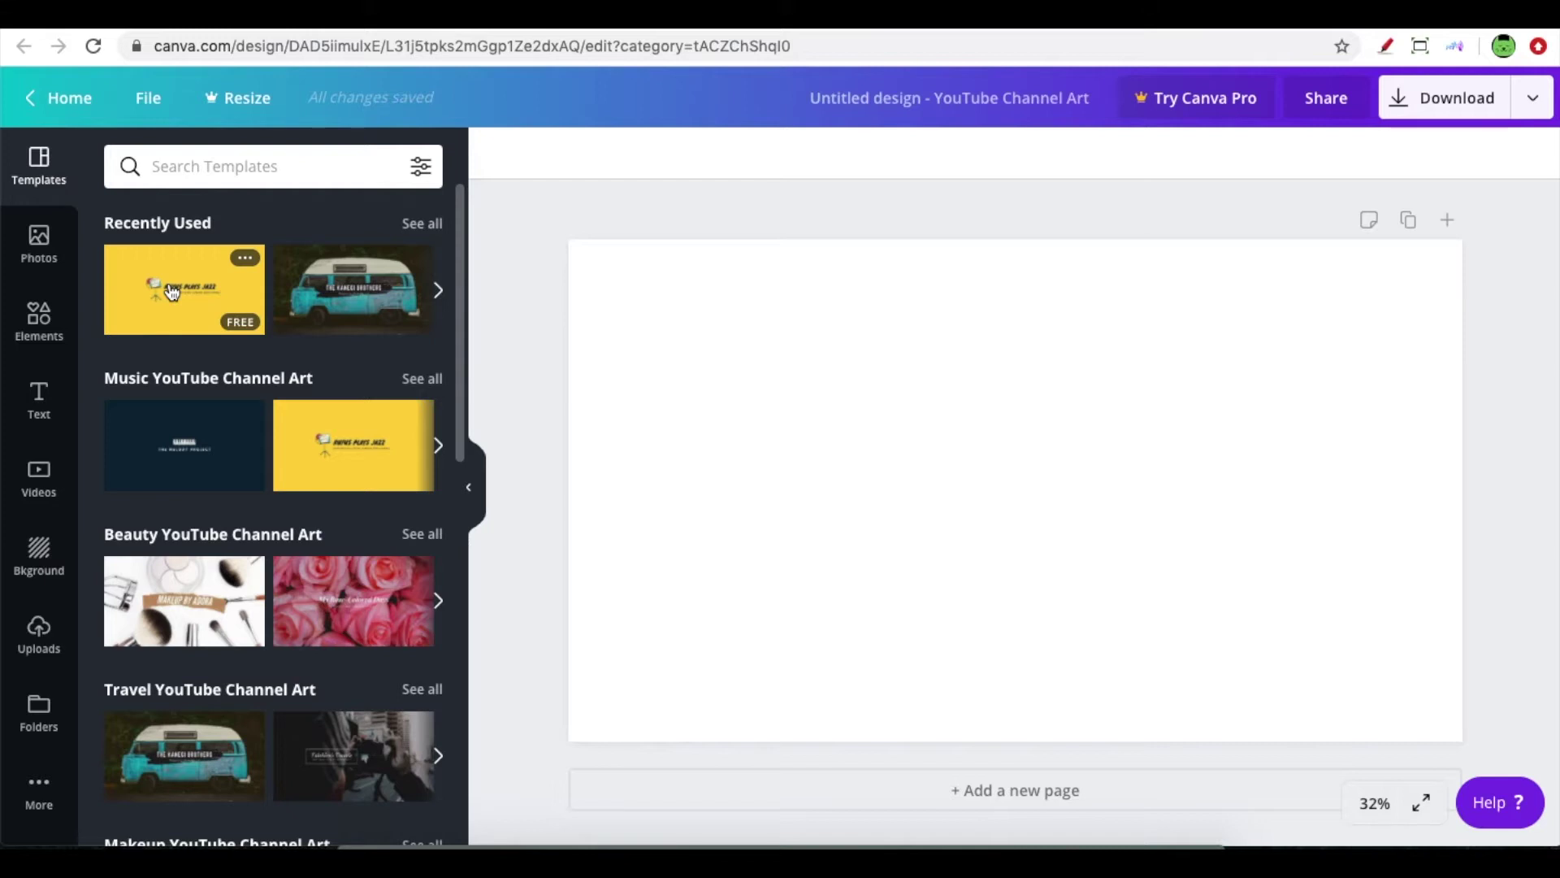
- Apply the blue camper van template from Travel YouTube Channel Art and delete its background photo
scroll(168, 286, "down", 2)
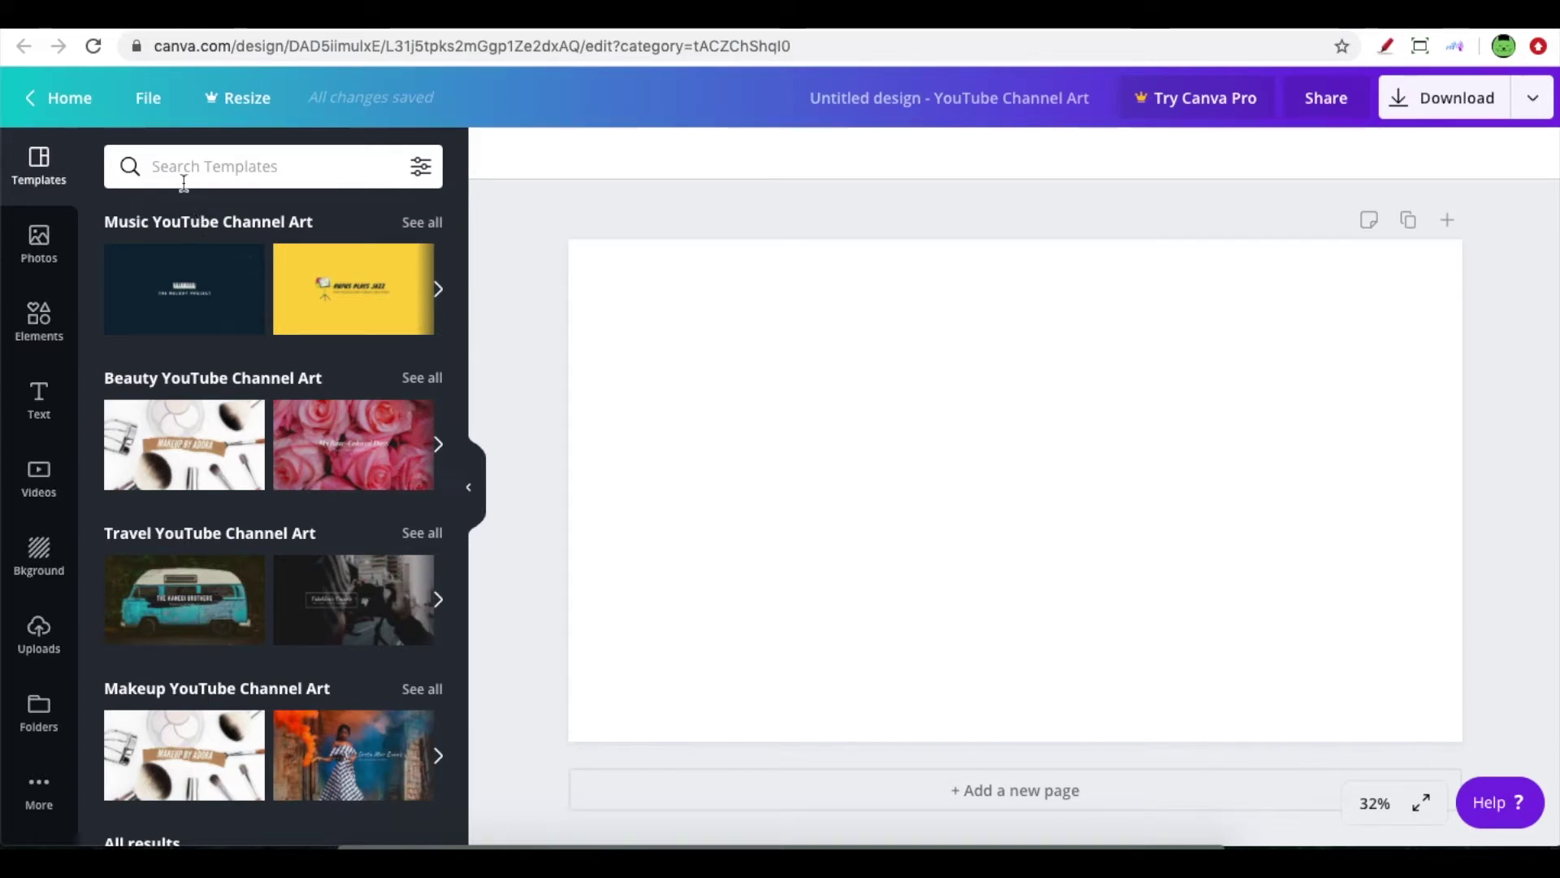
scroll(205, 575, "down", 2)
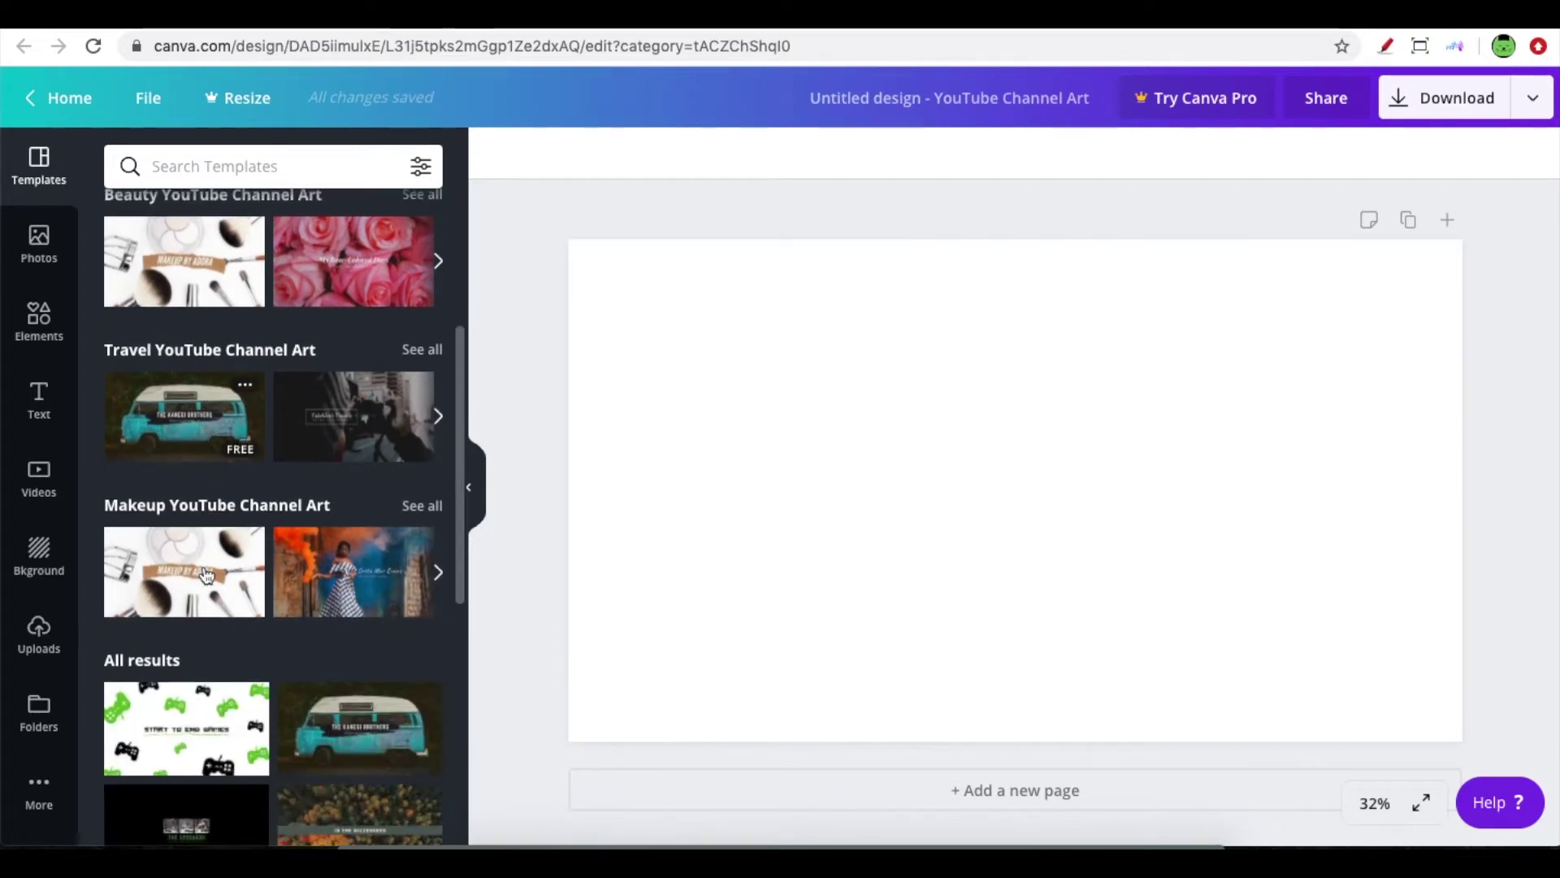
scroll(206, 574, "down", 6)
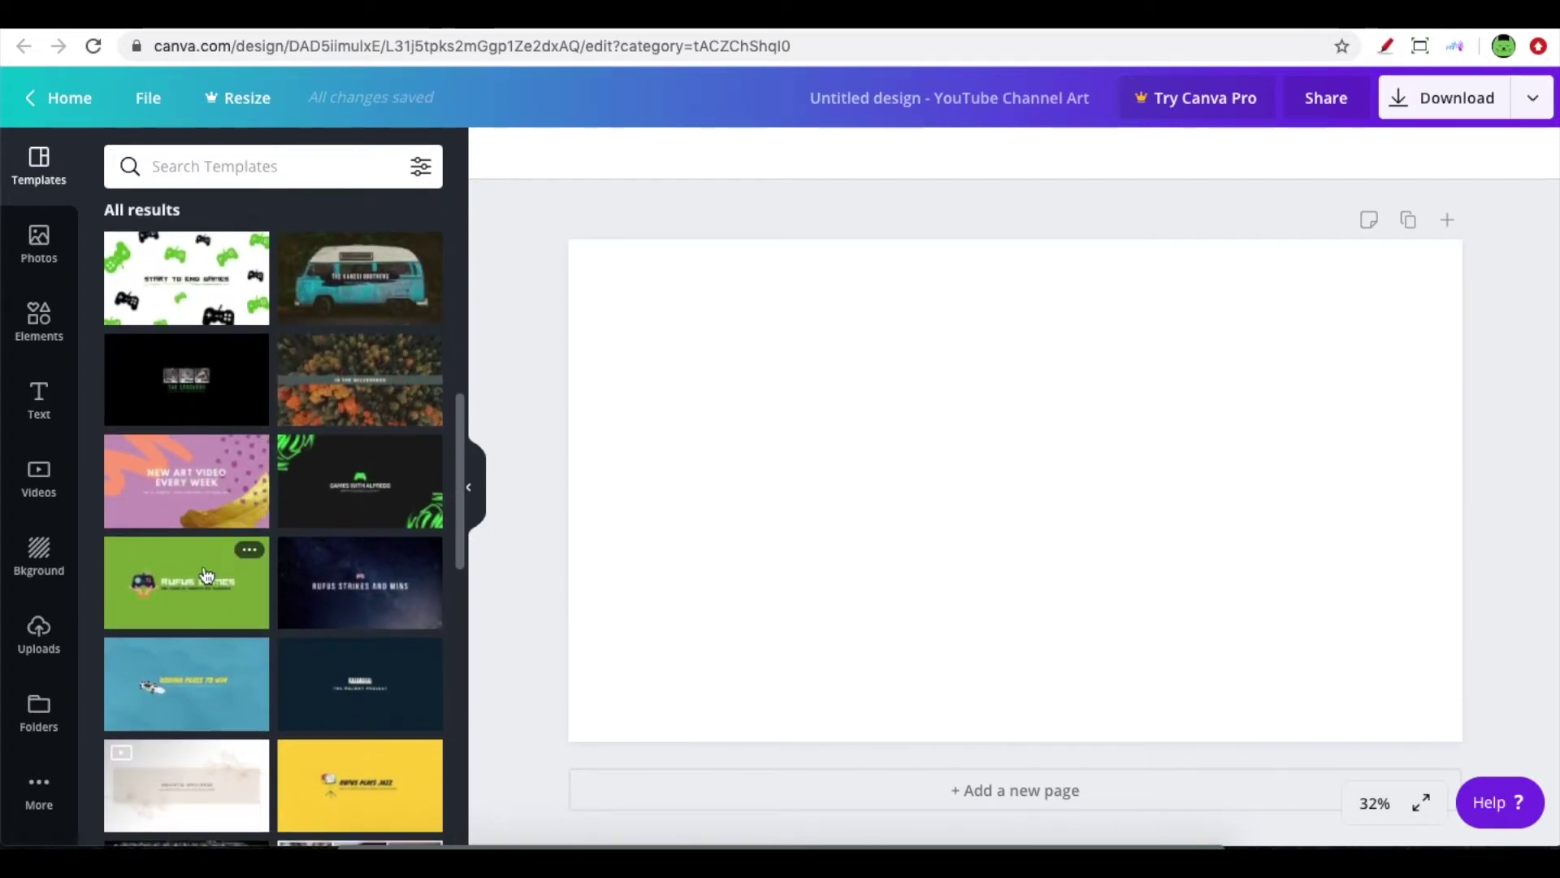
scroll(205, 575, "up", 8)
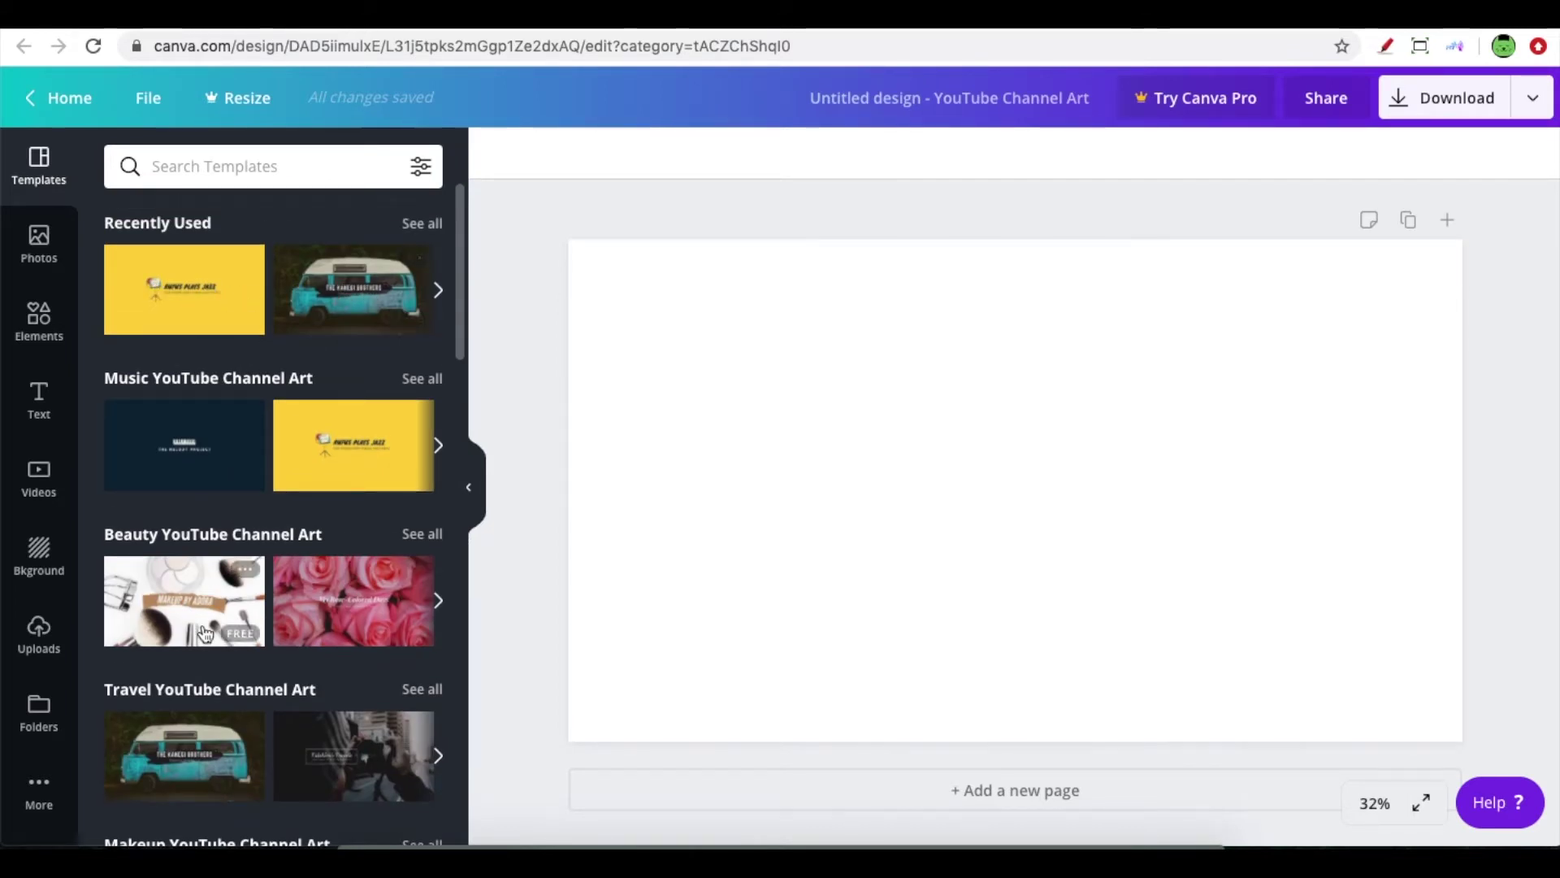
scroll(203, 626, "down", 5)
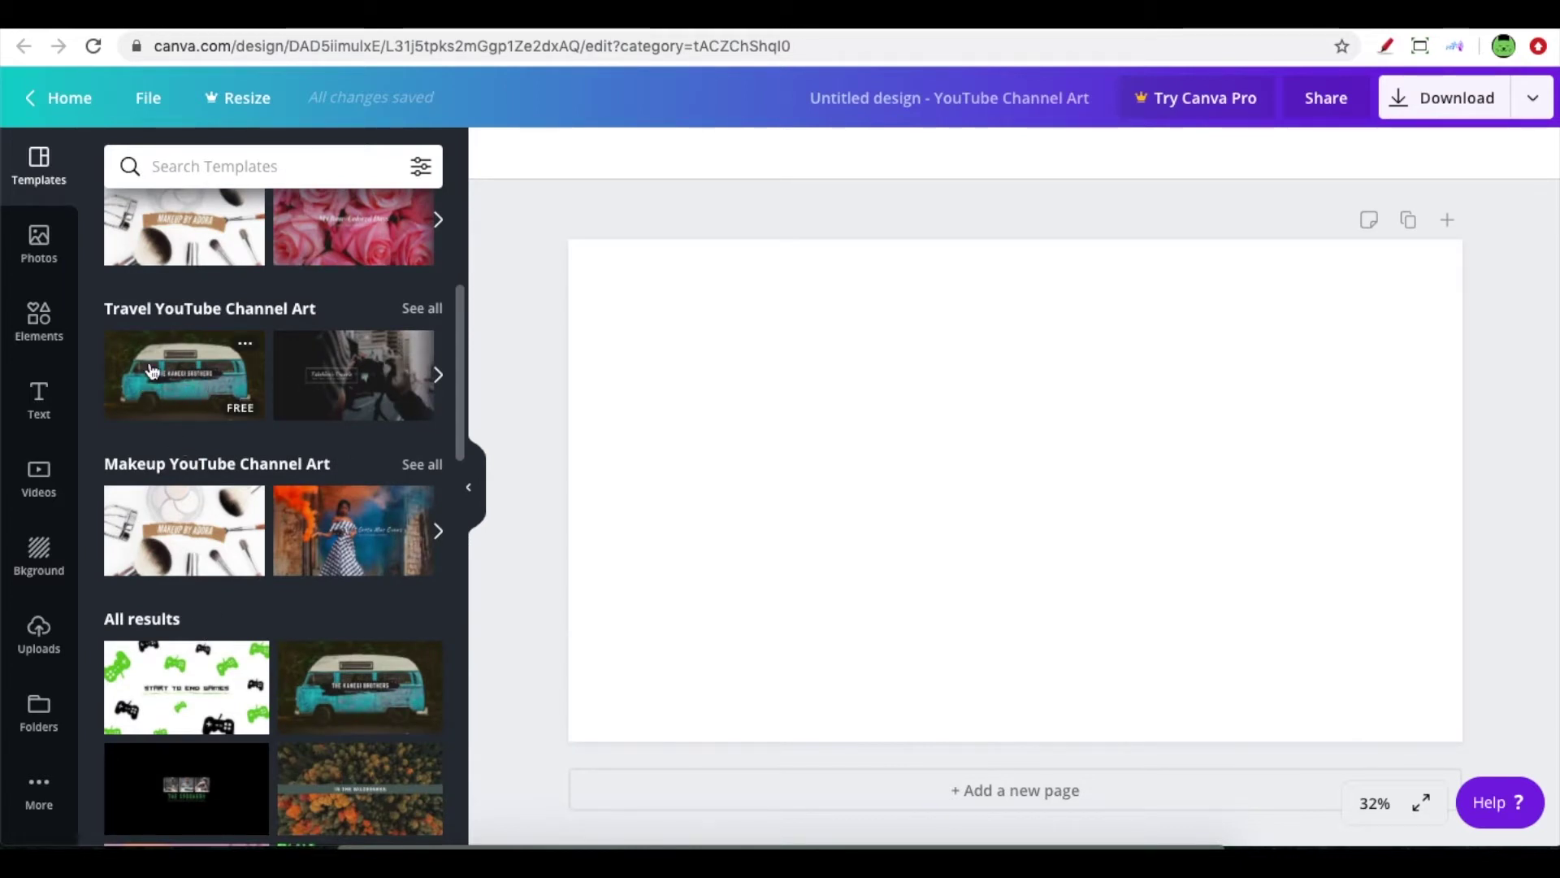
left_click(197, 373)
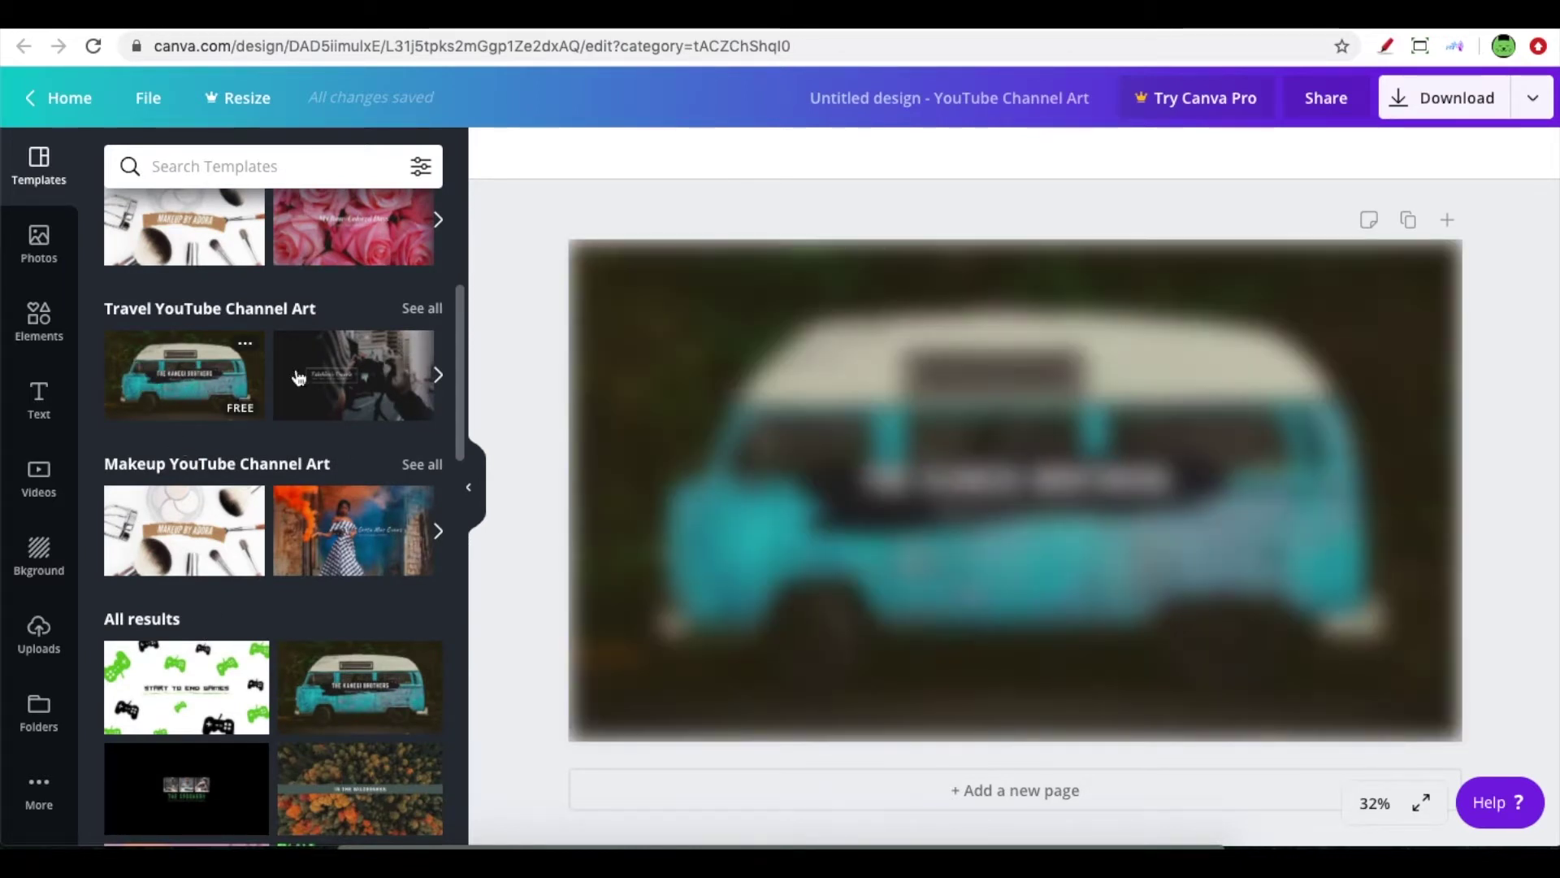
left_click(978, 425)
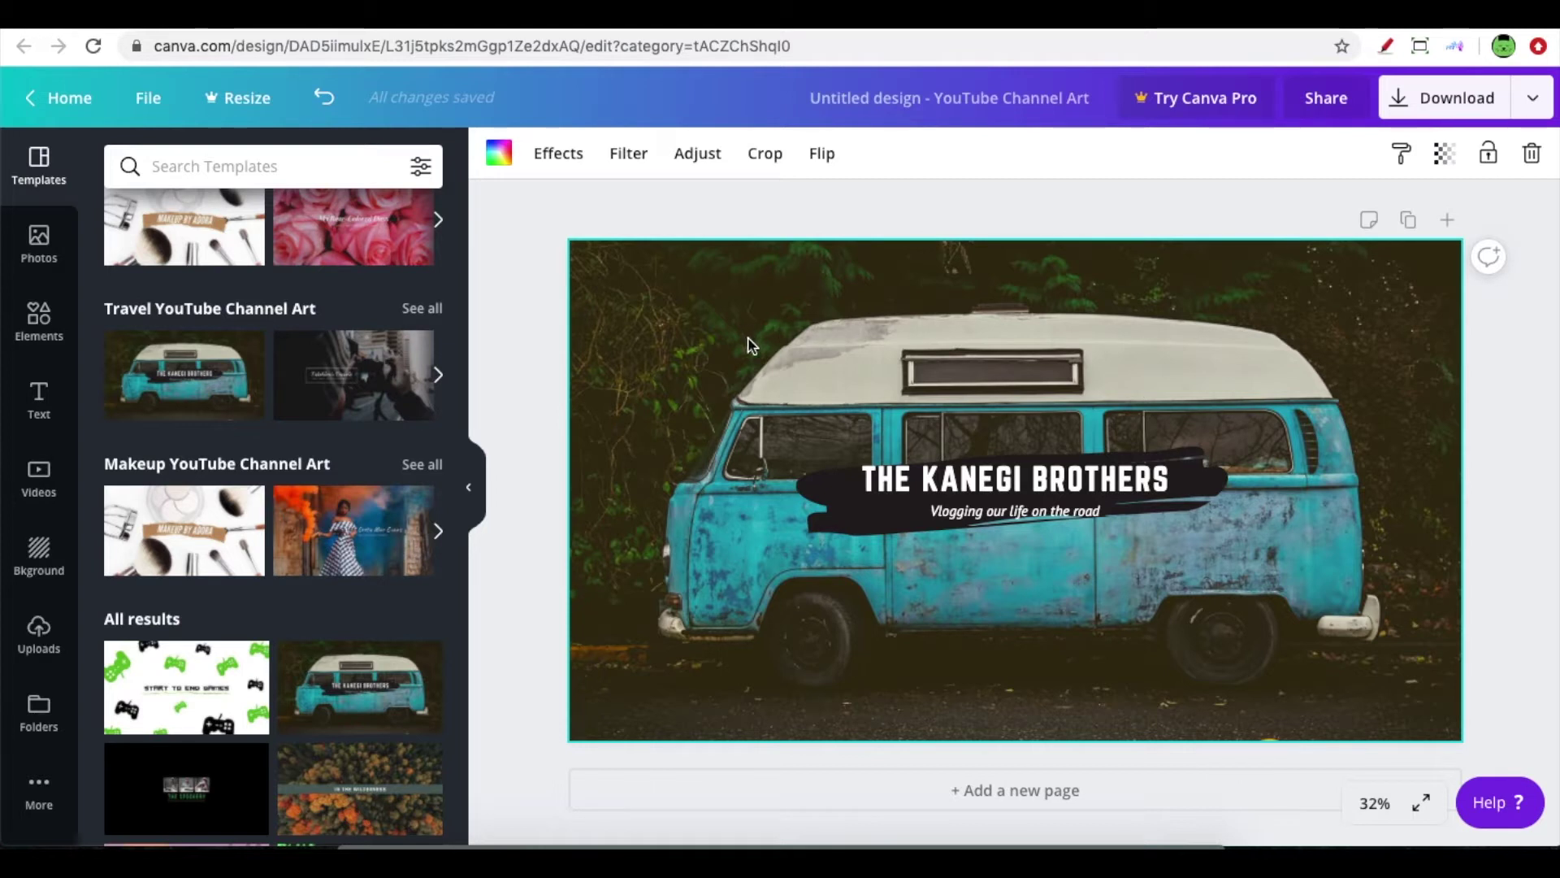
key("Delete")
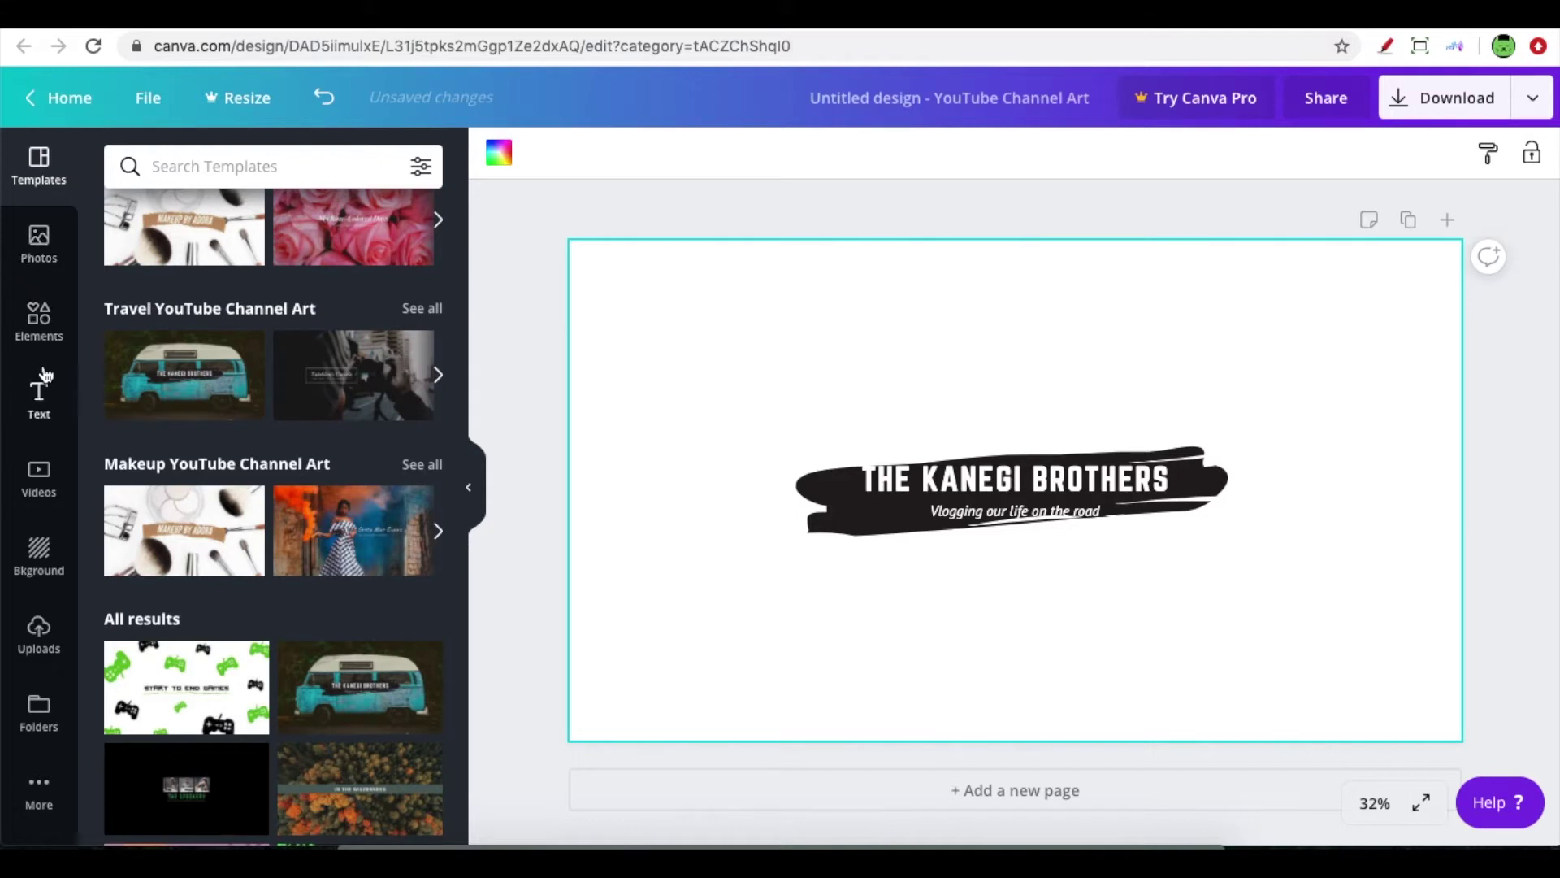
- Search the photo library for travel
left_click(41, 245)
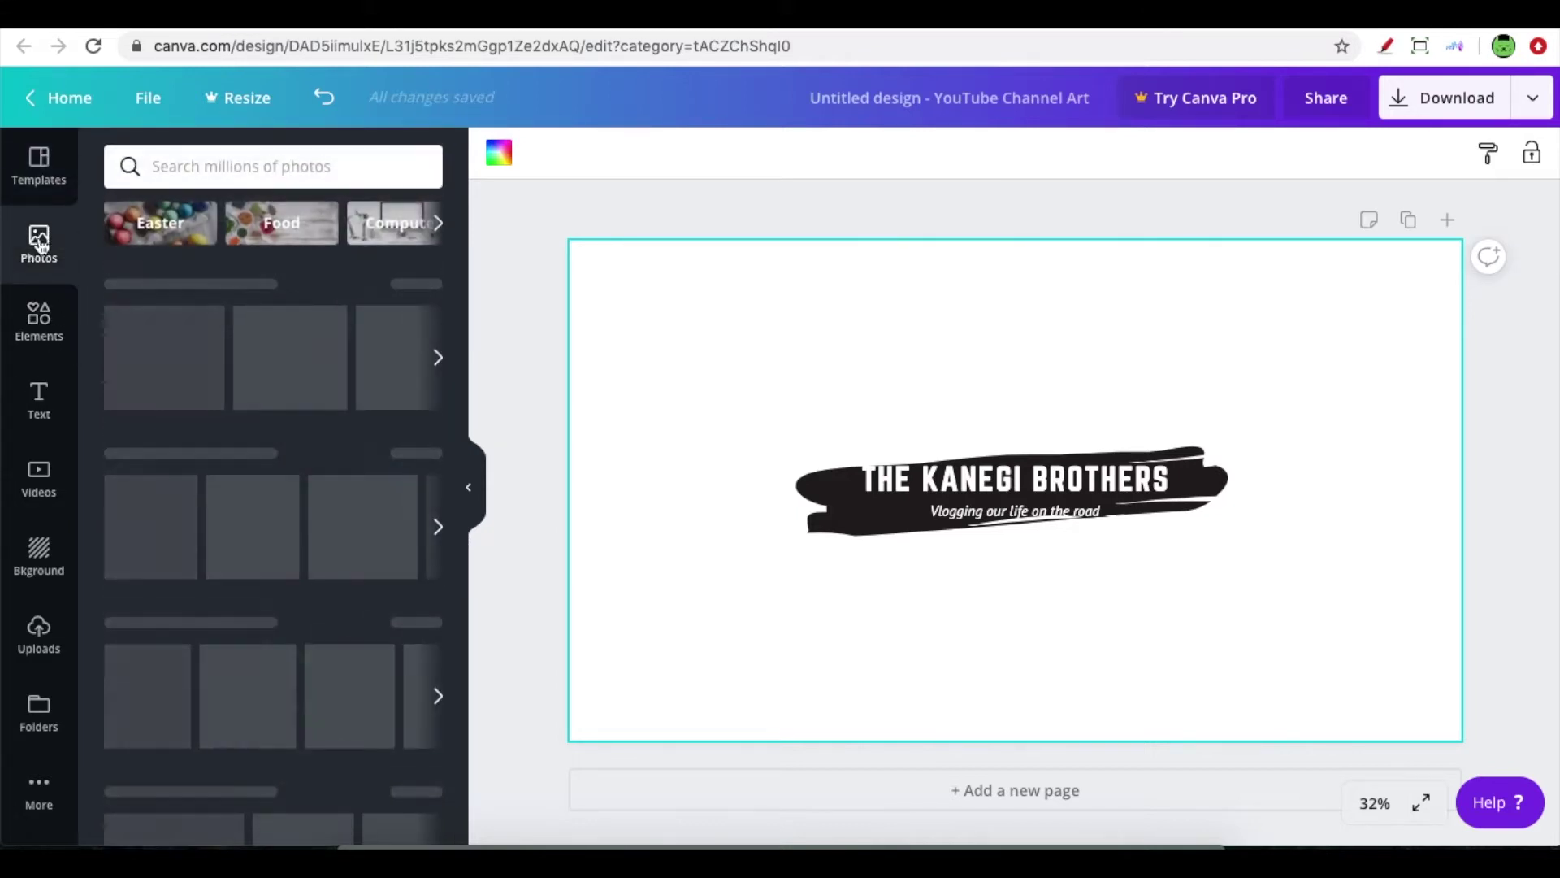
left_click(199, 169)
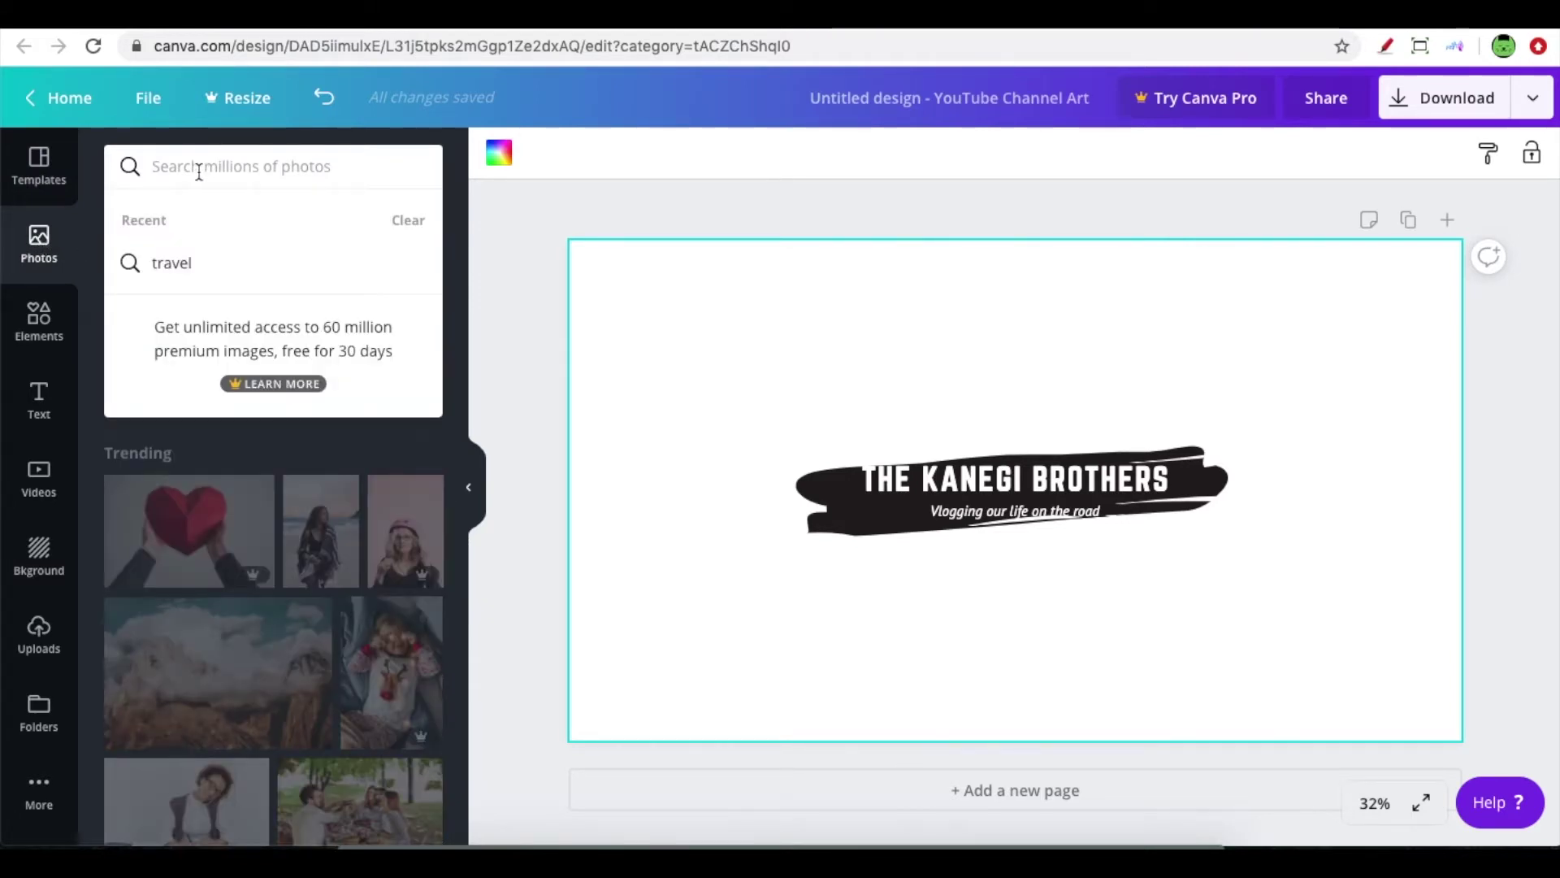
type("tra")
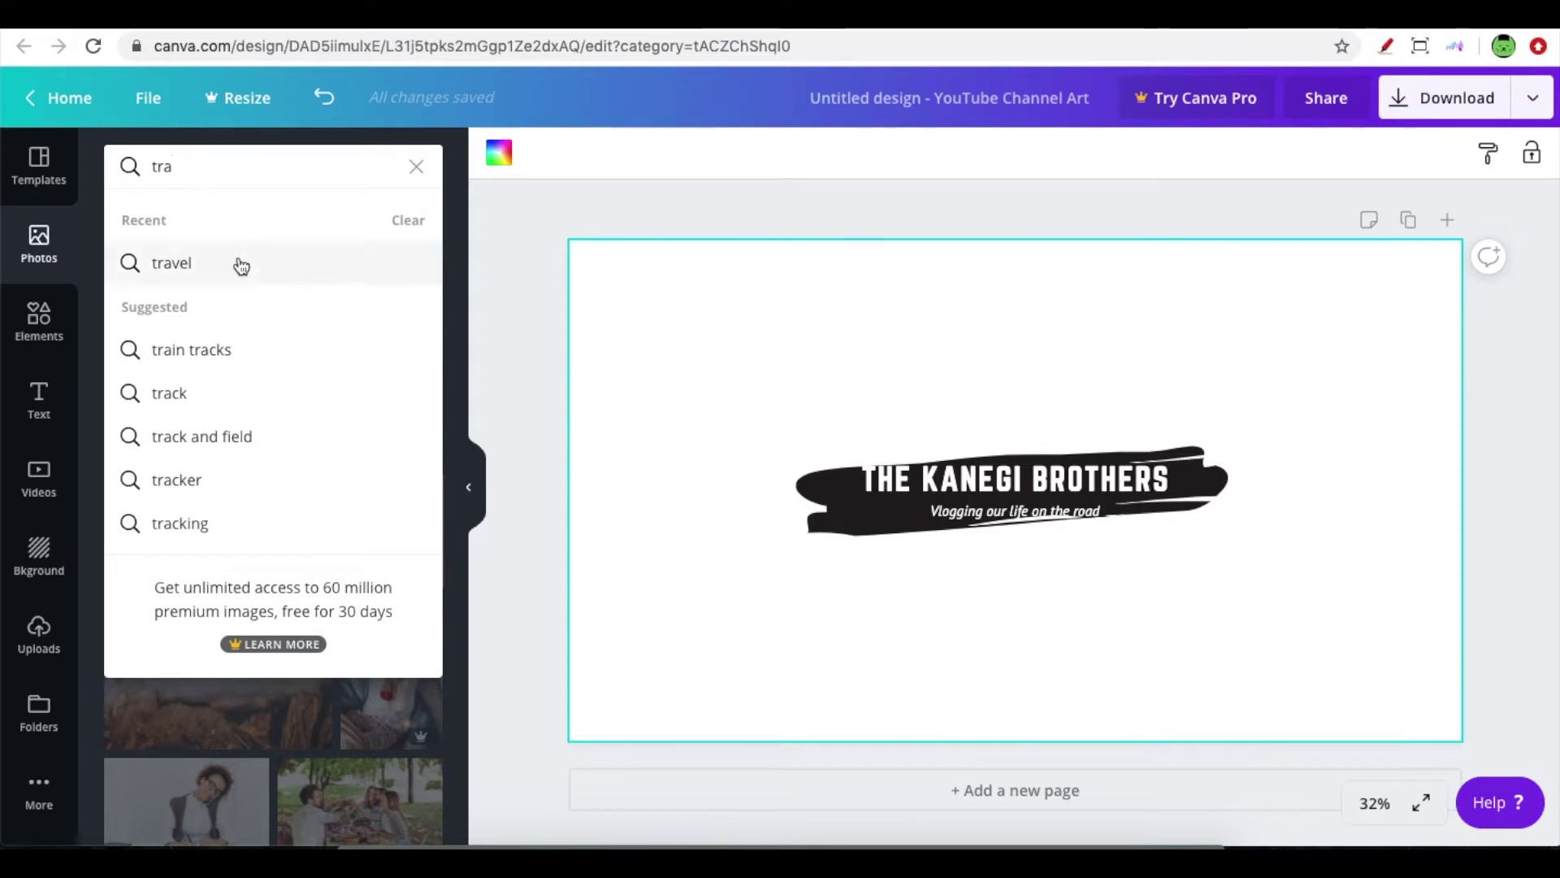
left_click(216, 266)
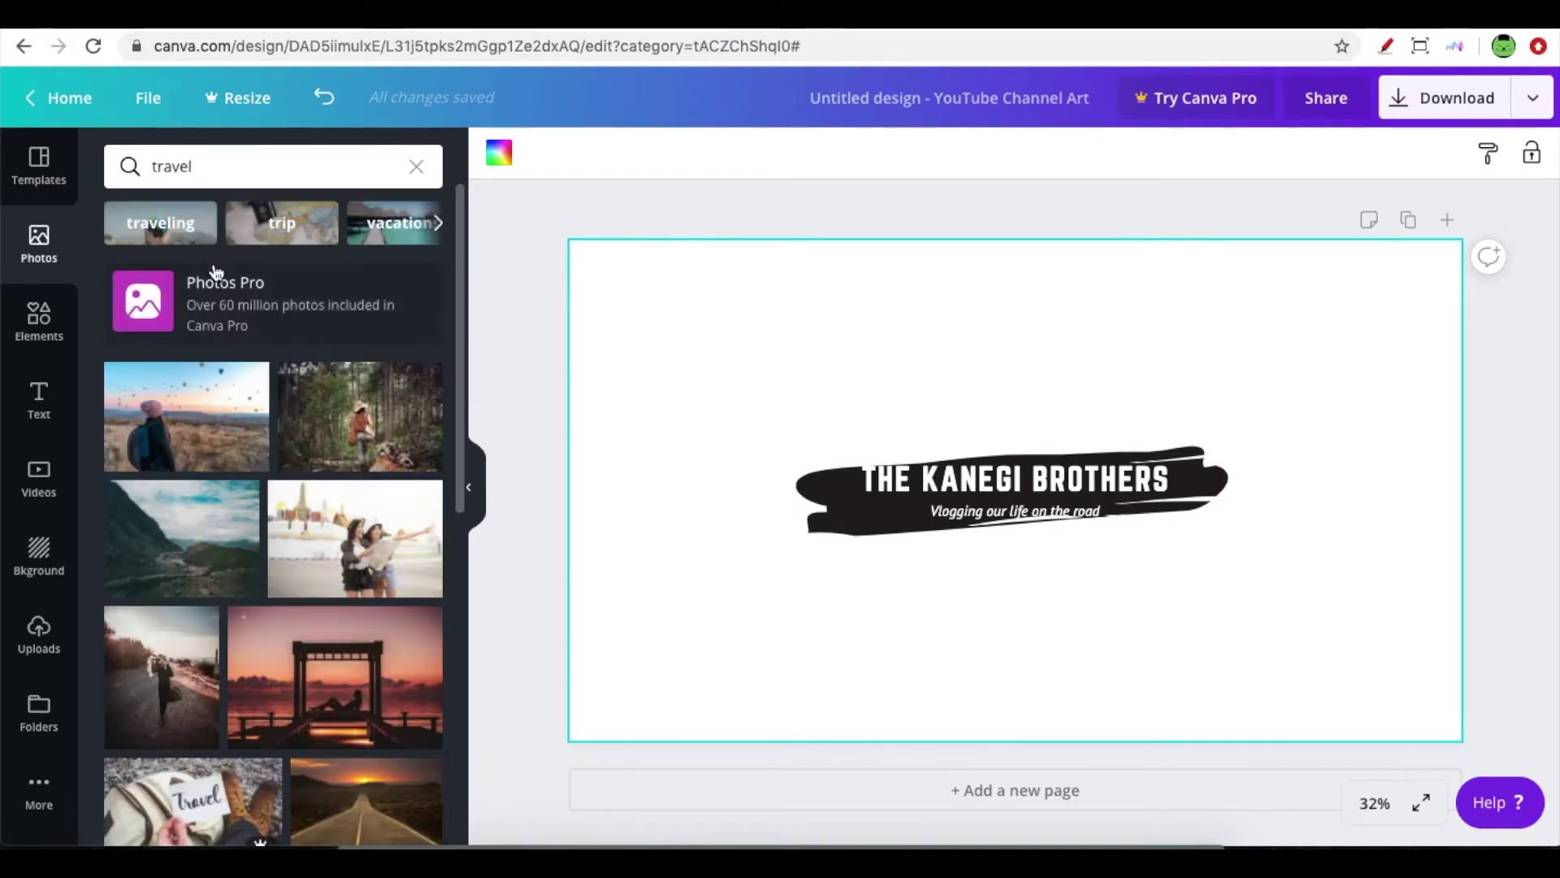
- Add the free travel photo of a woman with a backpack watching hot air balloons to the banner
scroll(215, 602, "down", 5)
scroll(215, 602, "down", 12)
scroll(215, 602, "up", 10)
scroll(215, 602, "down", 6)
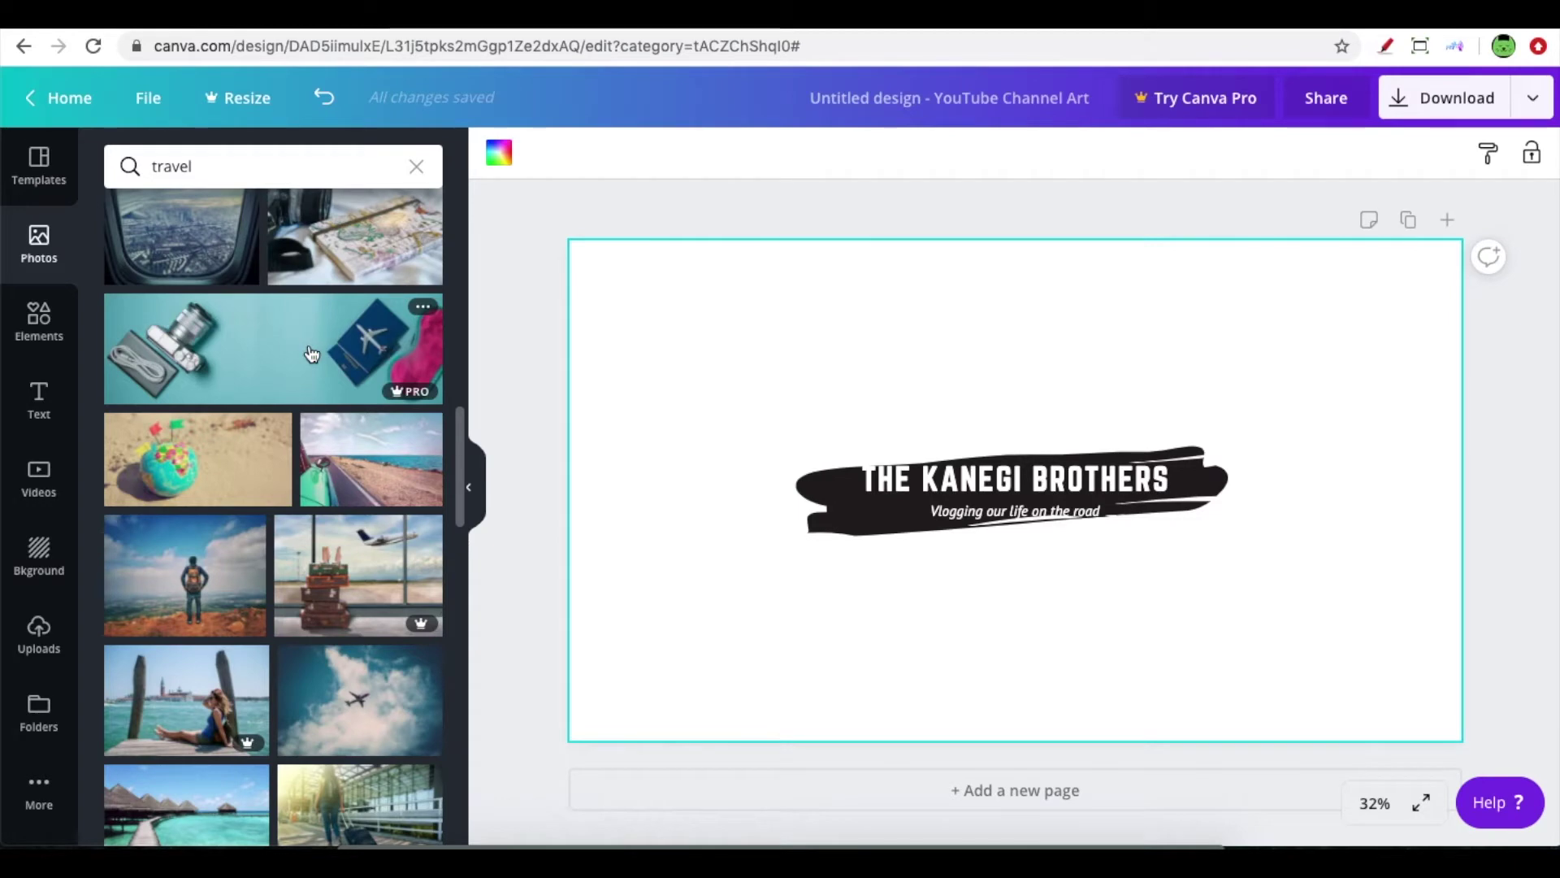
scroll(311, 353, "down", 3)
scroll(311, 354, "down", 3)
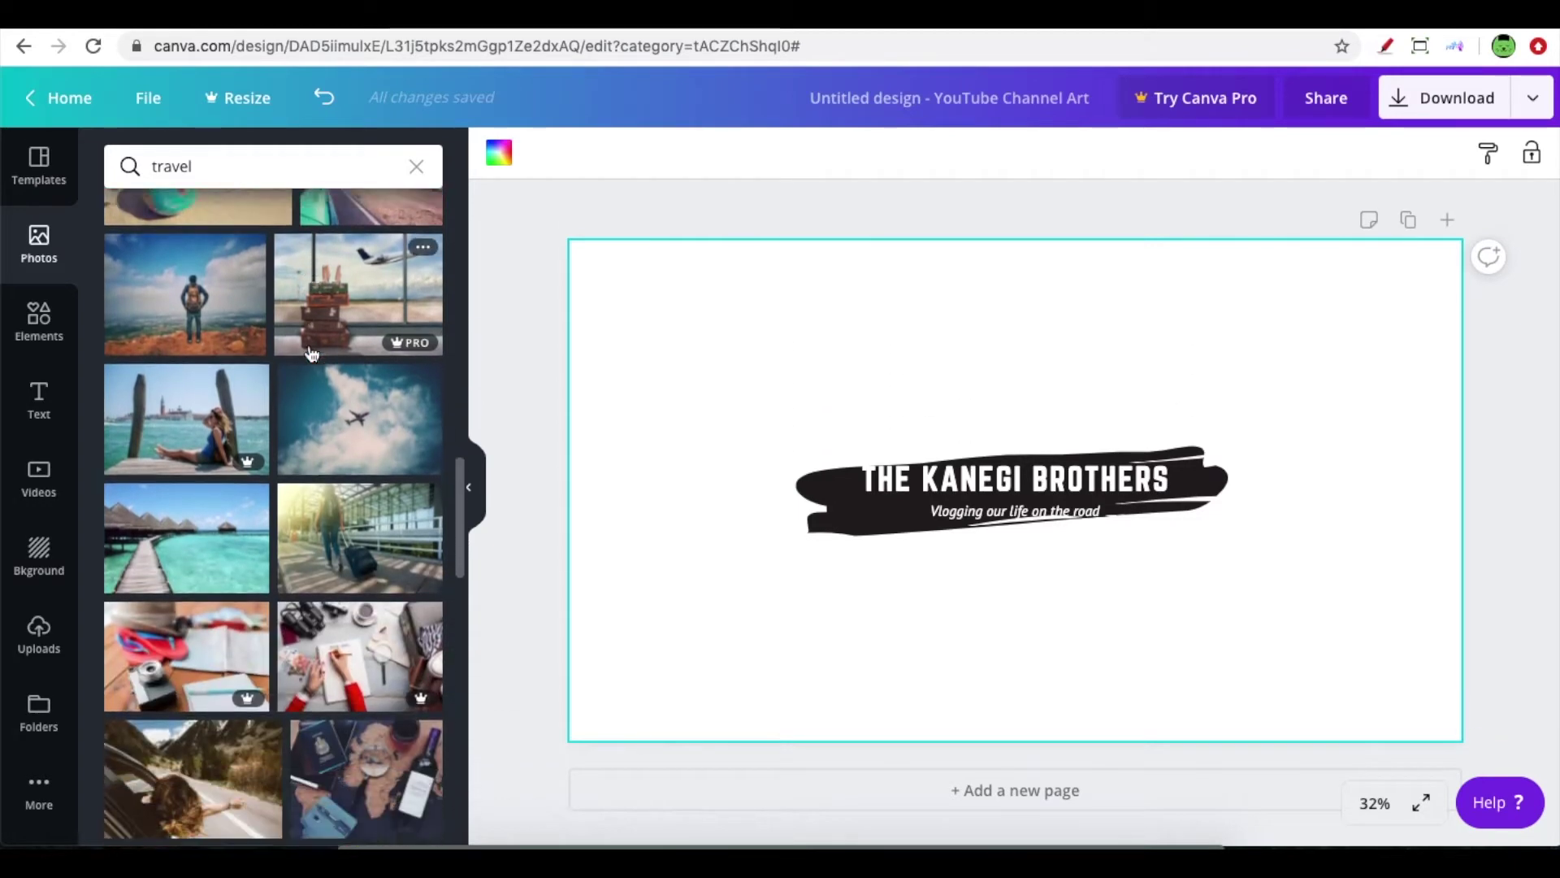
scroll(311, 354, "up", 10)
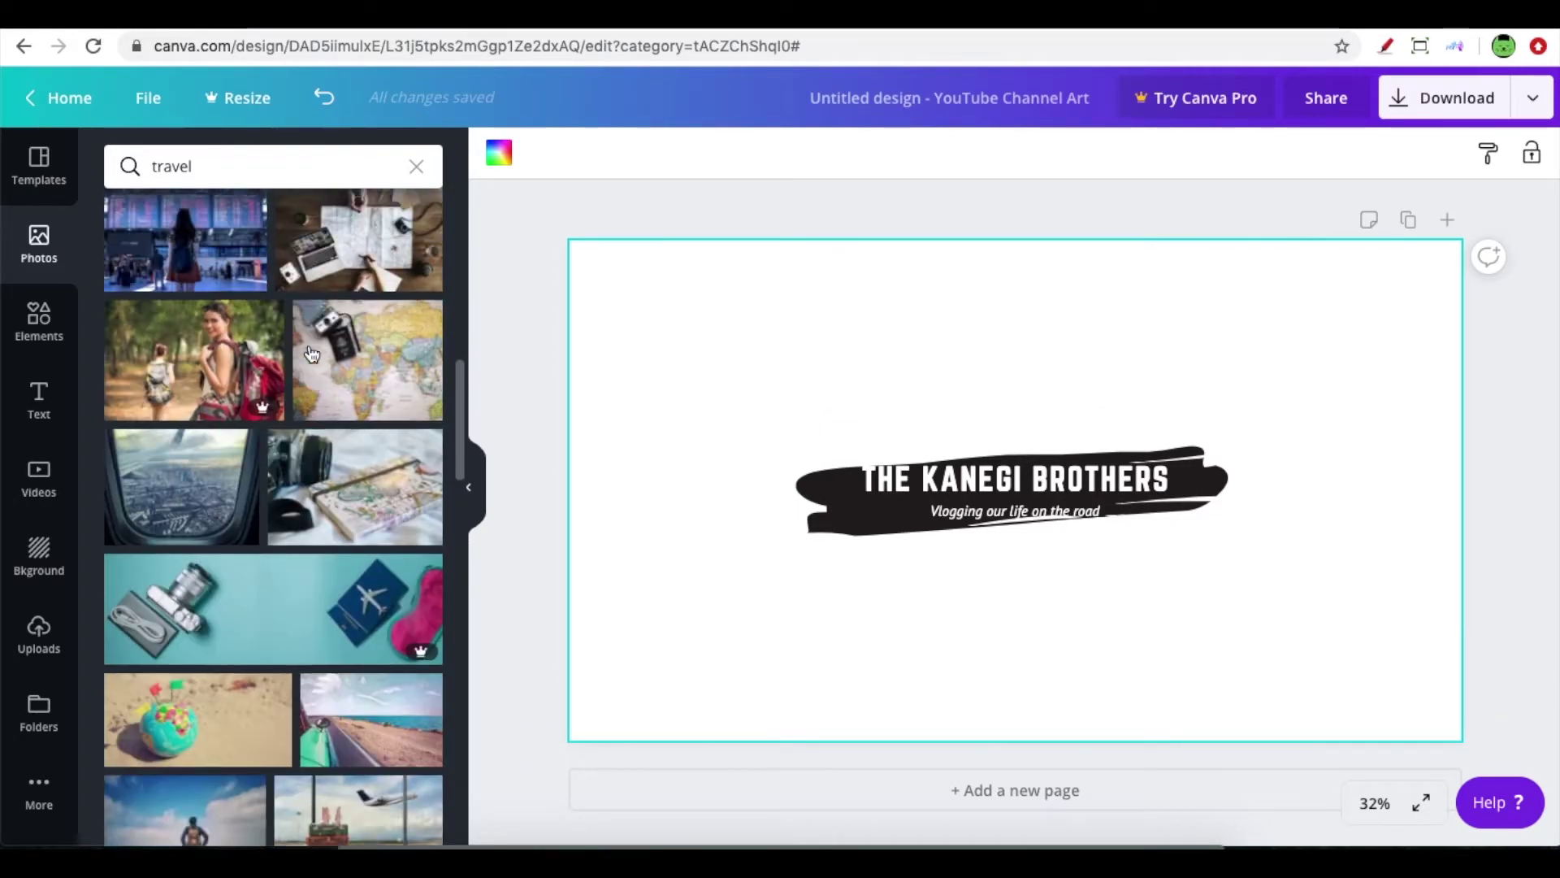
scroll(311, 354, "down", 1)
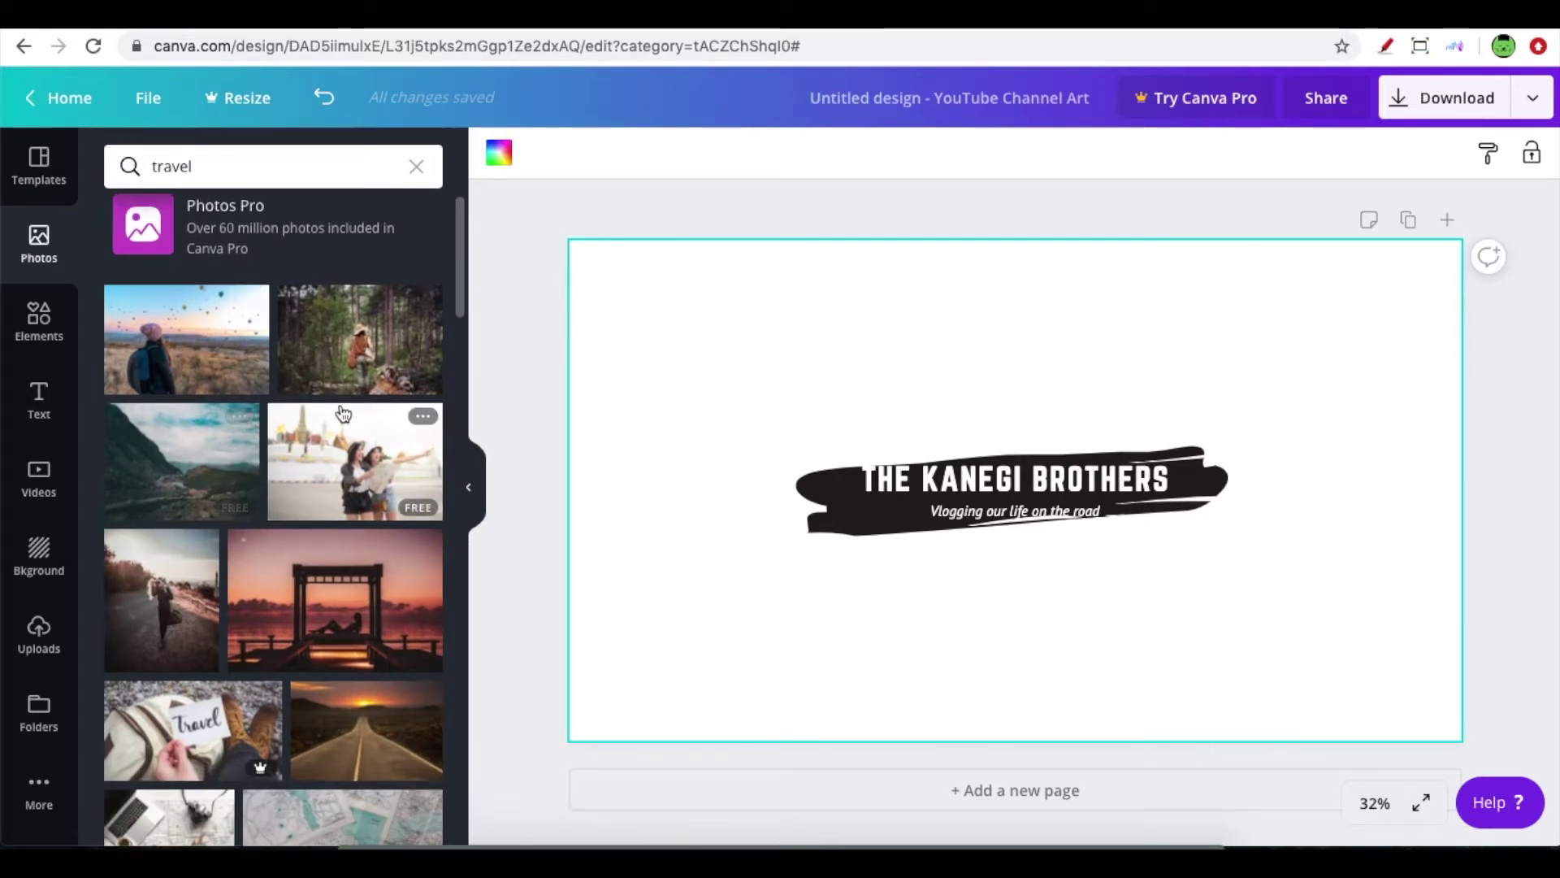
scroll(272, 482, "down", 1)
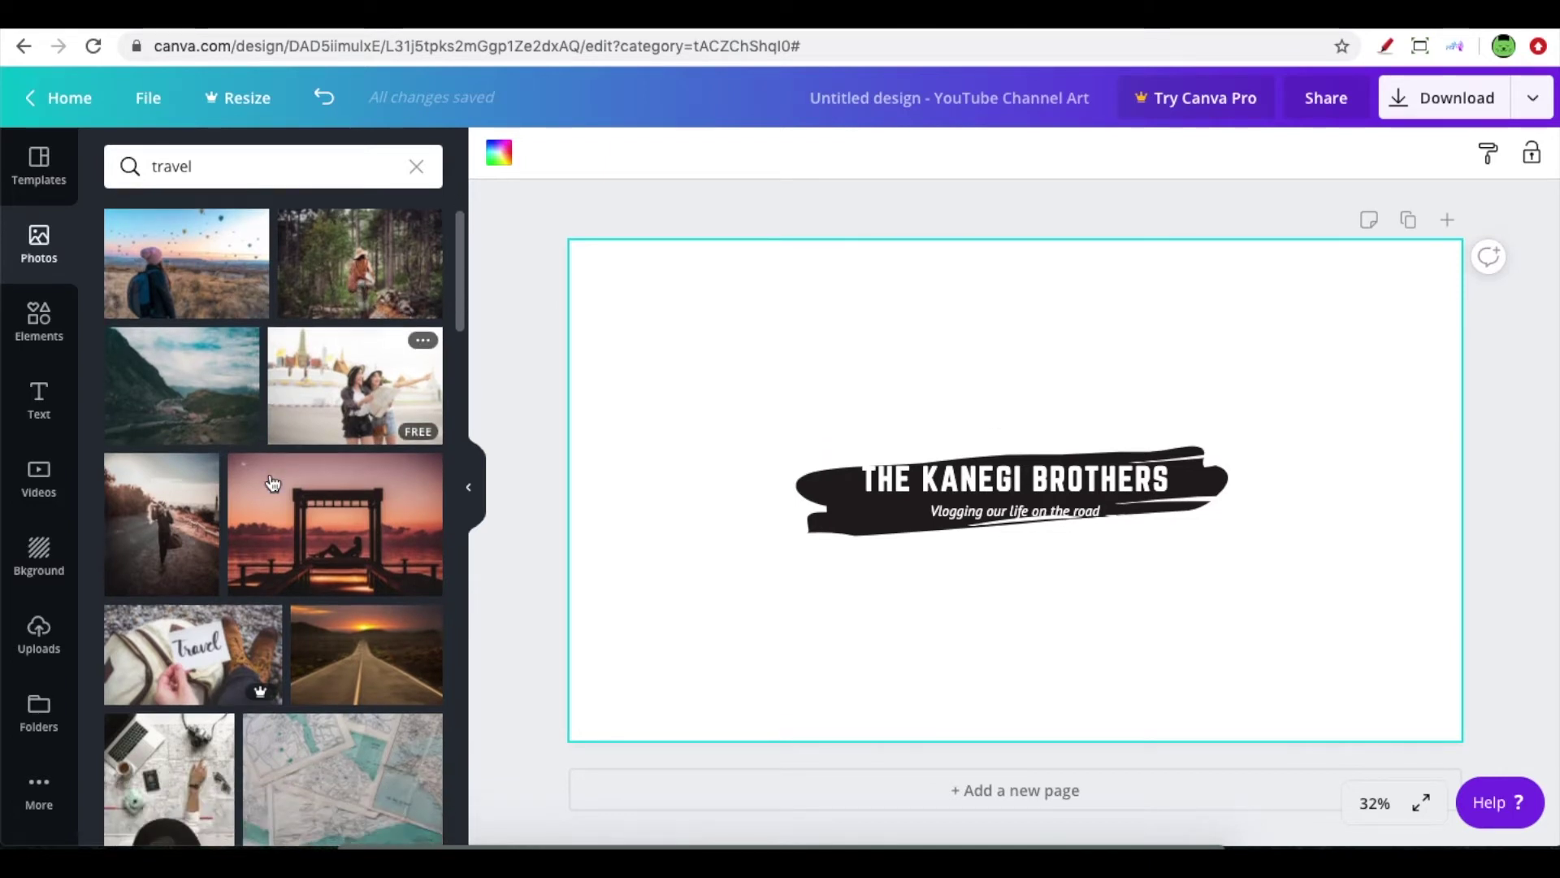
left_click(186, 276)
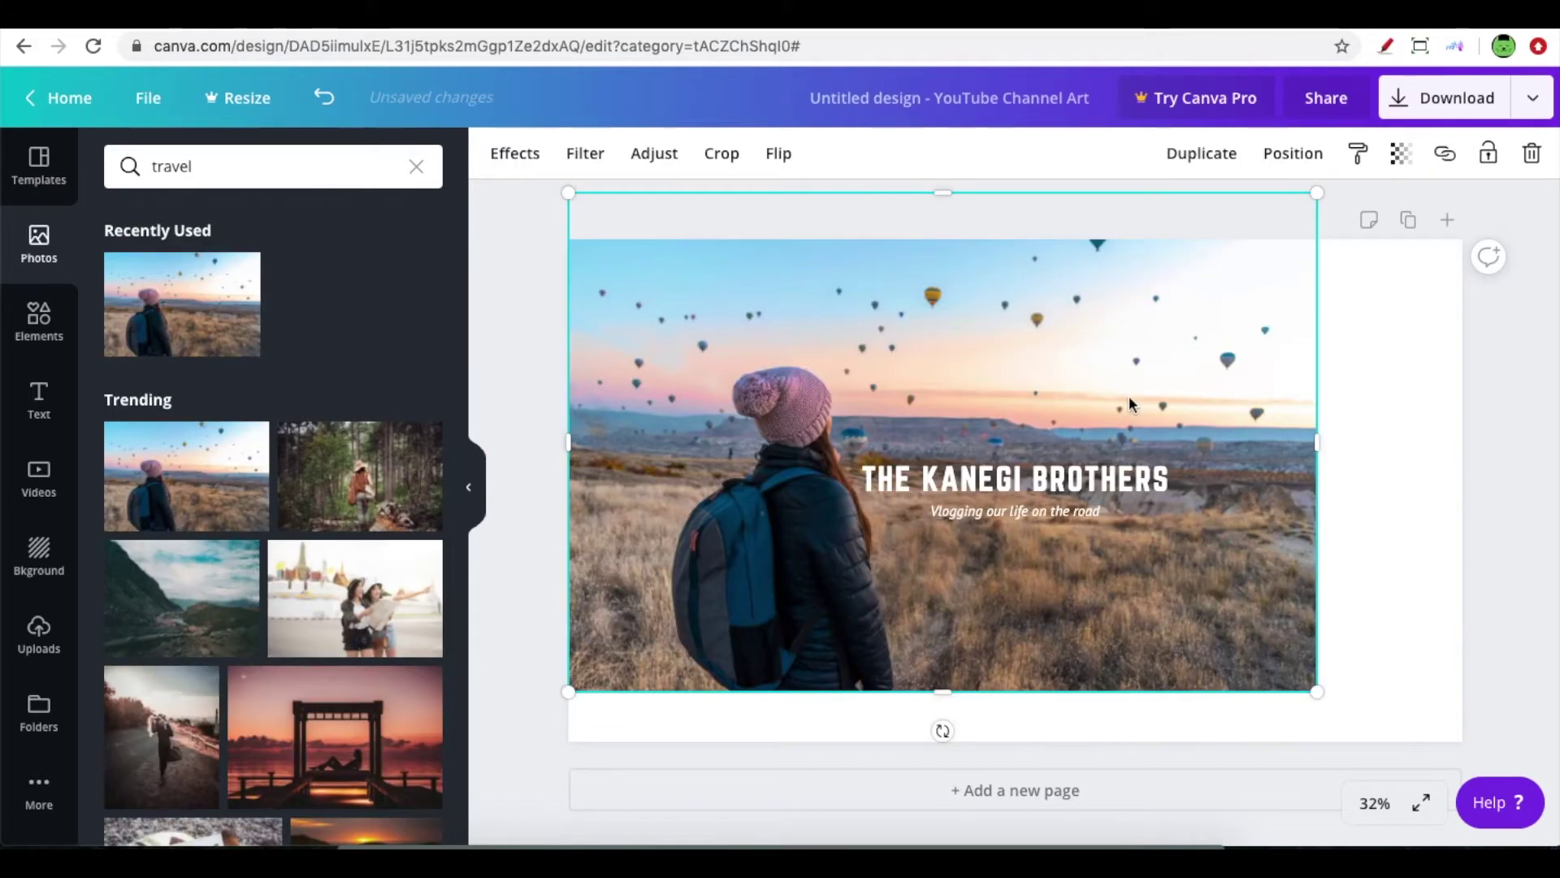
- Enlarge the balloon photo from two opposite corners so it covers the whole canvas behind the title
left_click_drag(1316, 692, 1510, 772)
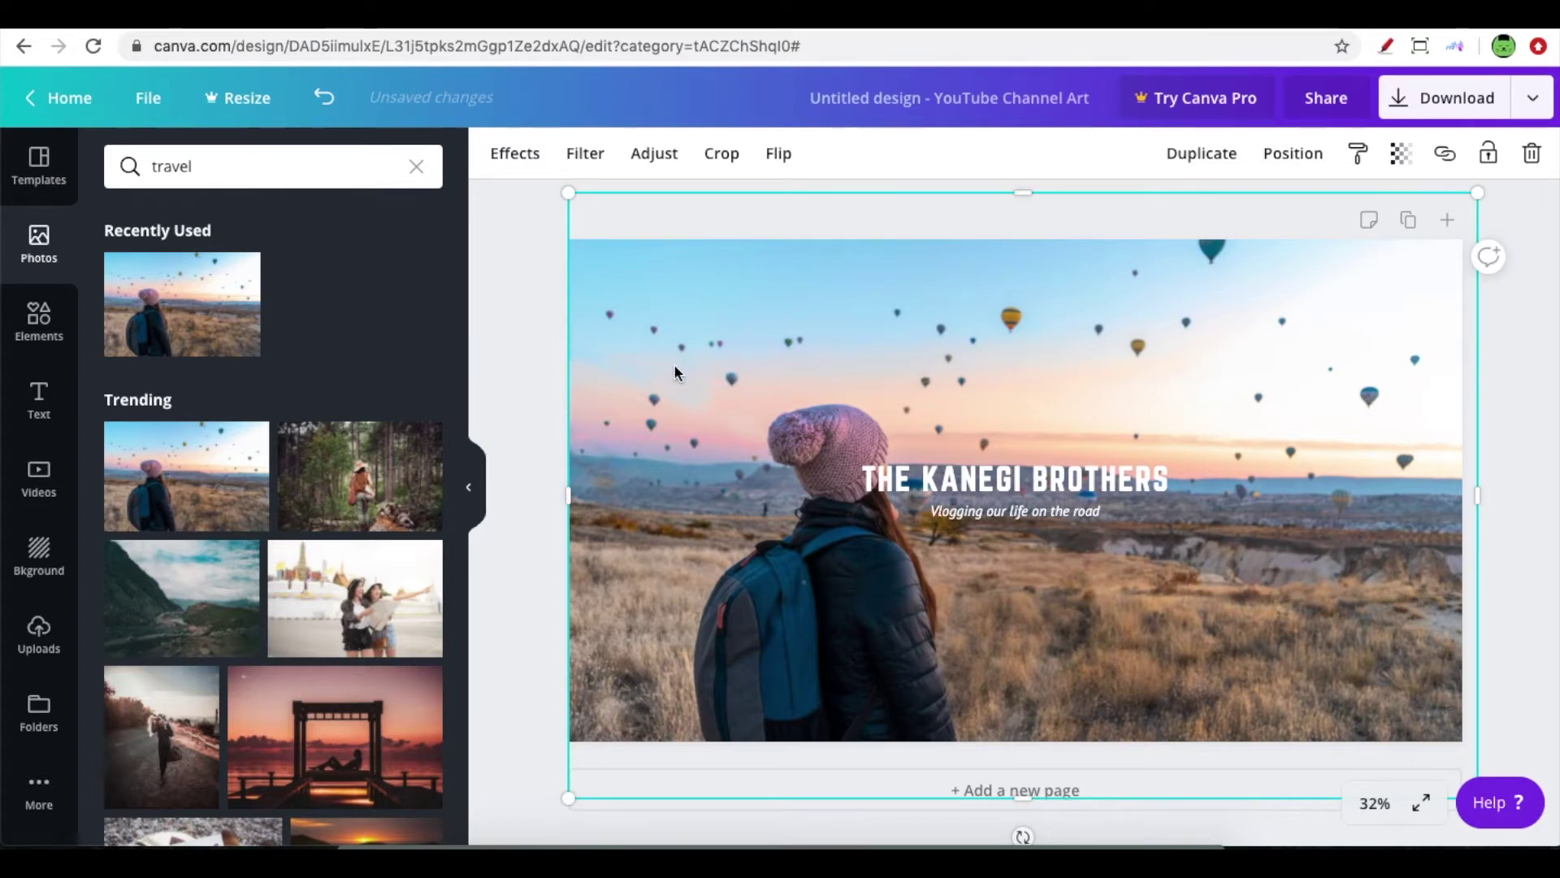
left_click_drag(572, 196, 520, 172)
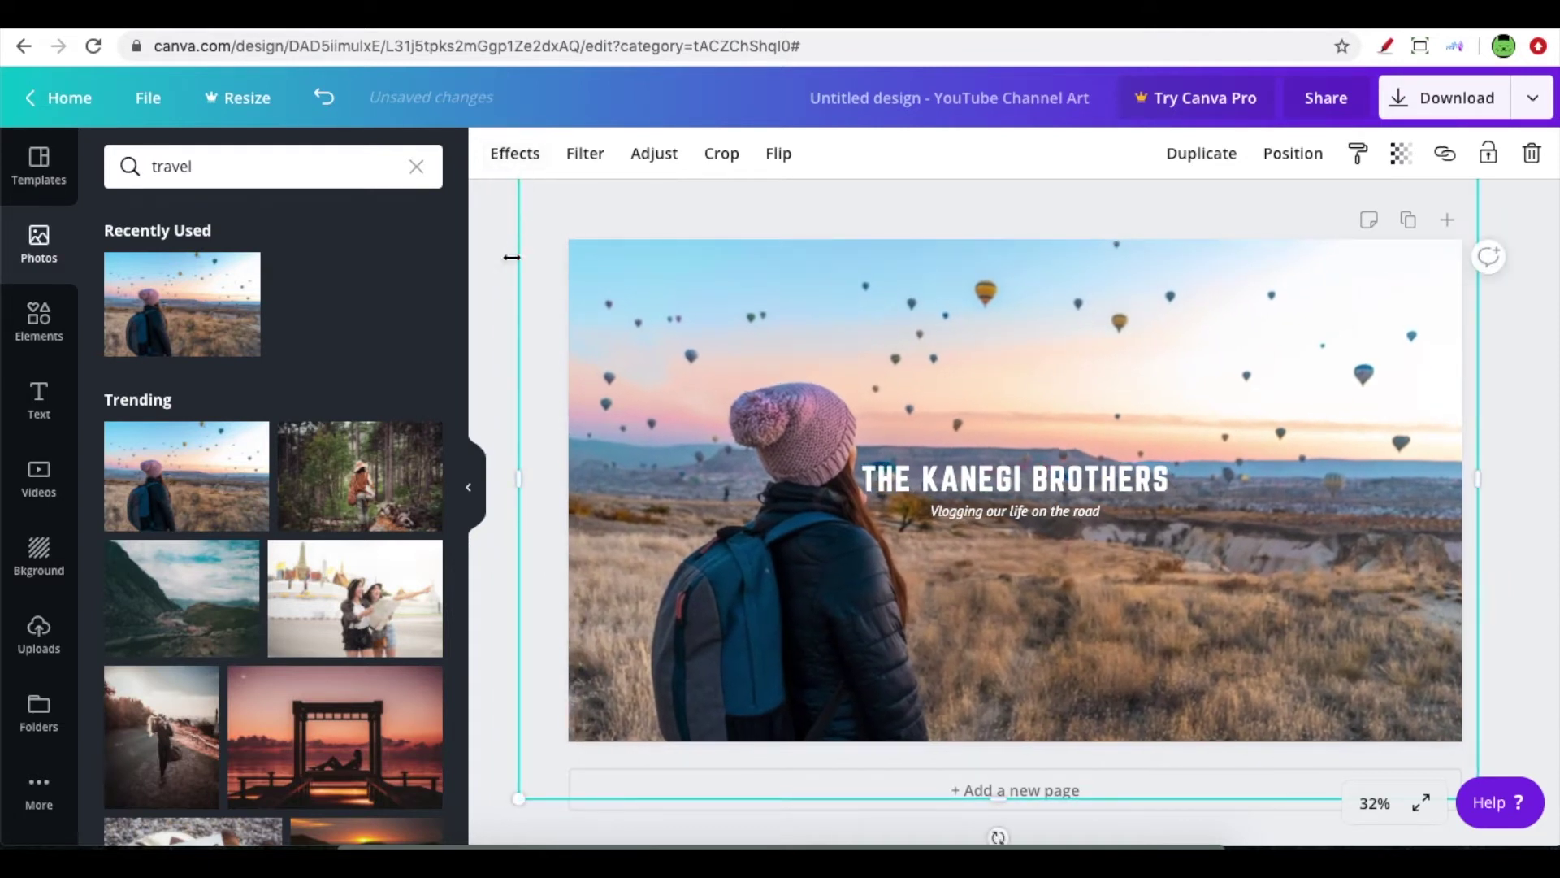
left_click(498, 325)
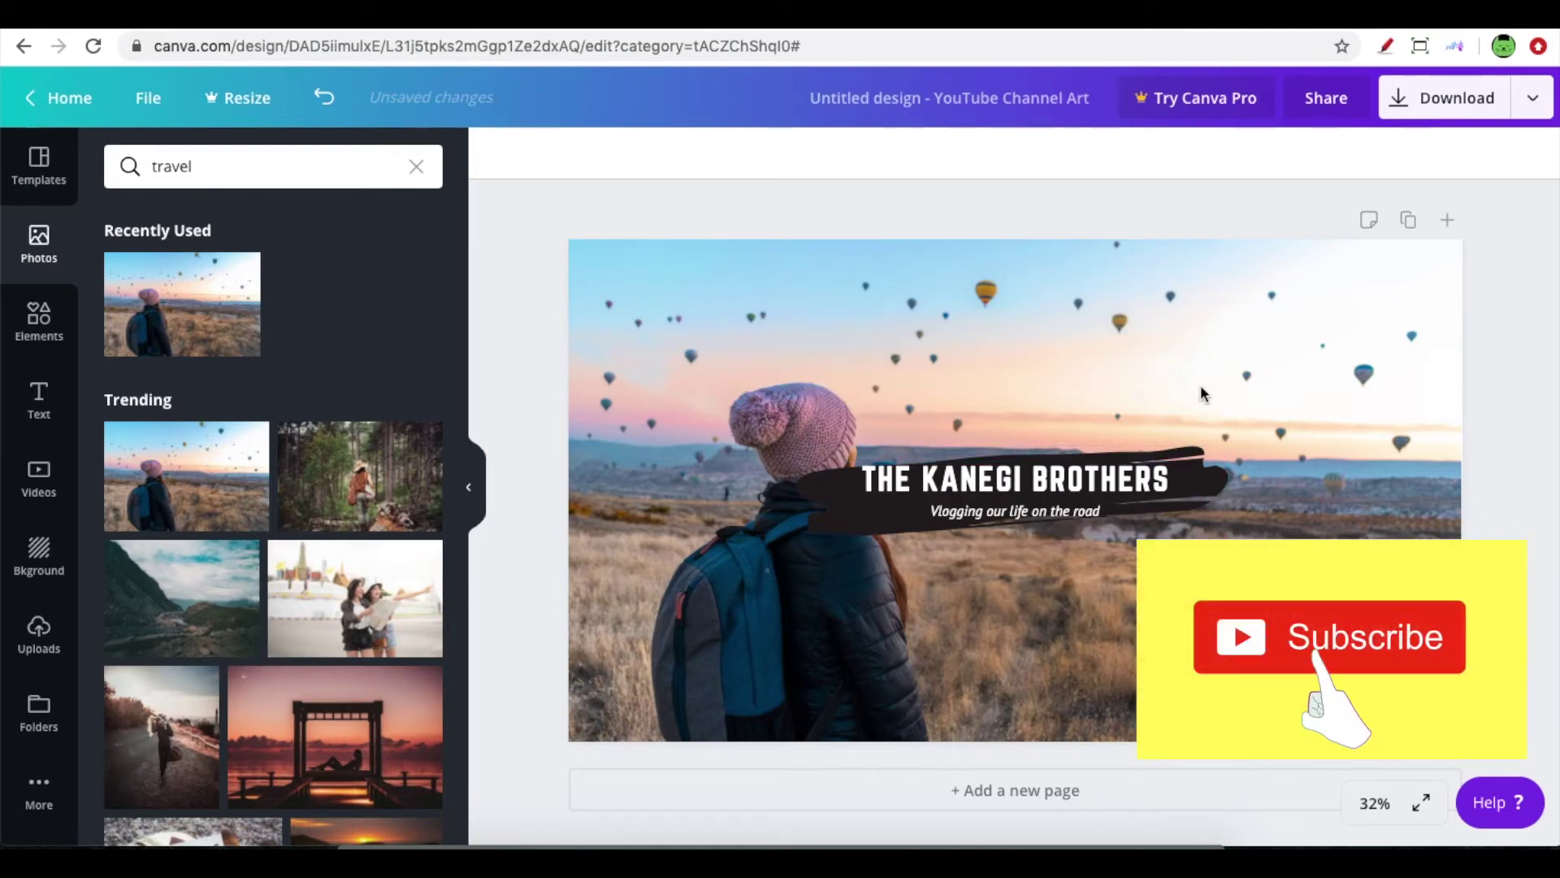
- Move the title, tagline and black brush stroke together slightly up and to the right, beside the woman's head
left_click(933, 431)
left_click(1081, 481)
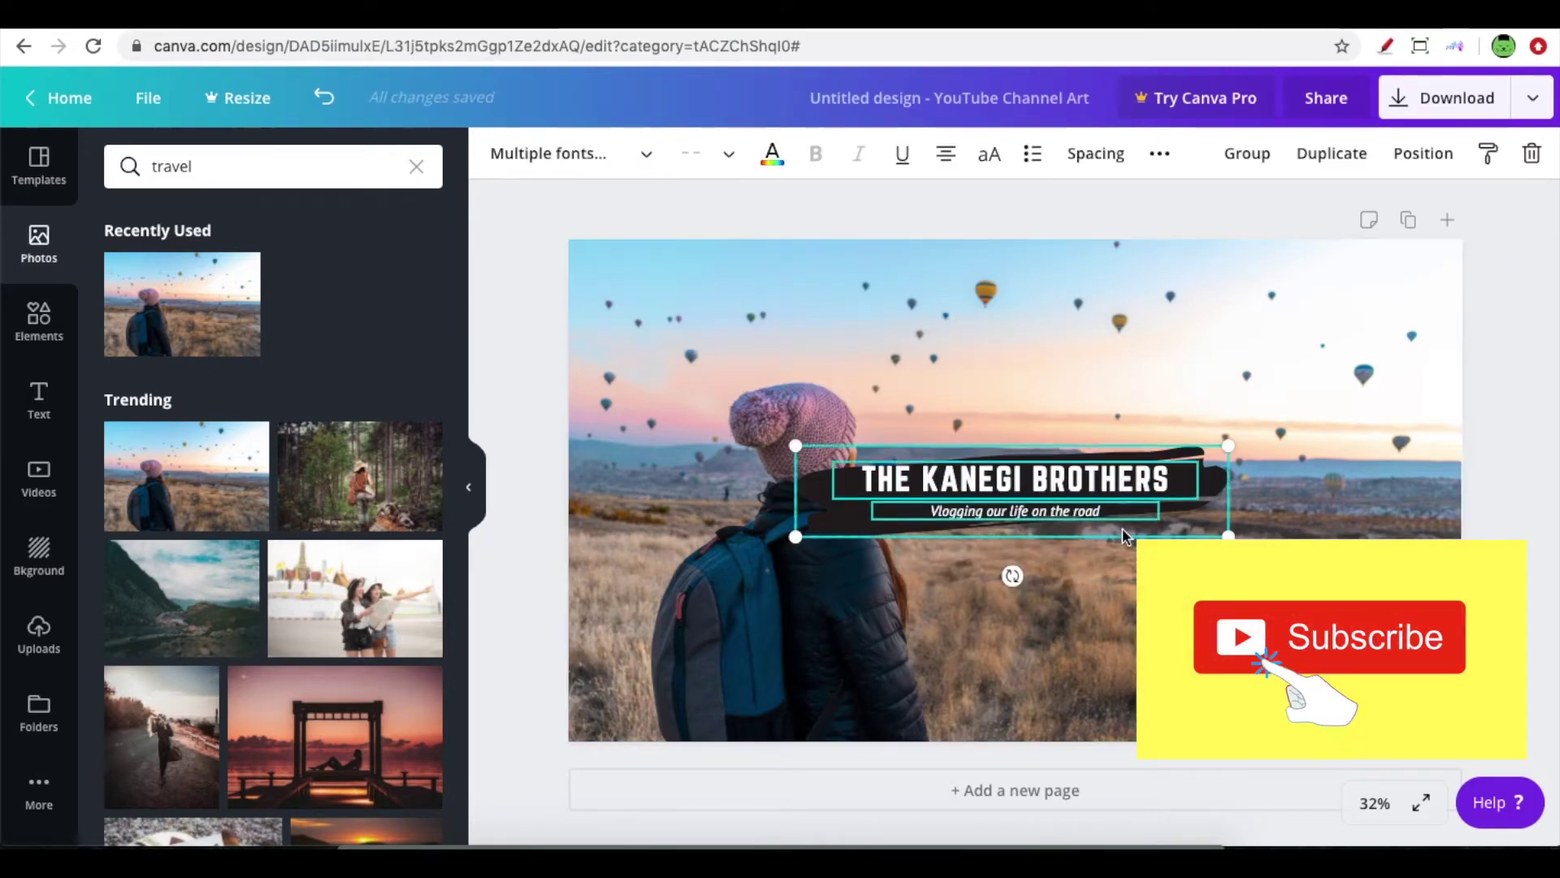
left_click_drag(1085, 482, 1140, 455)
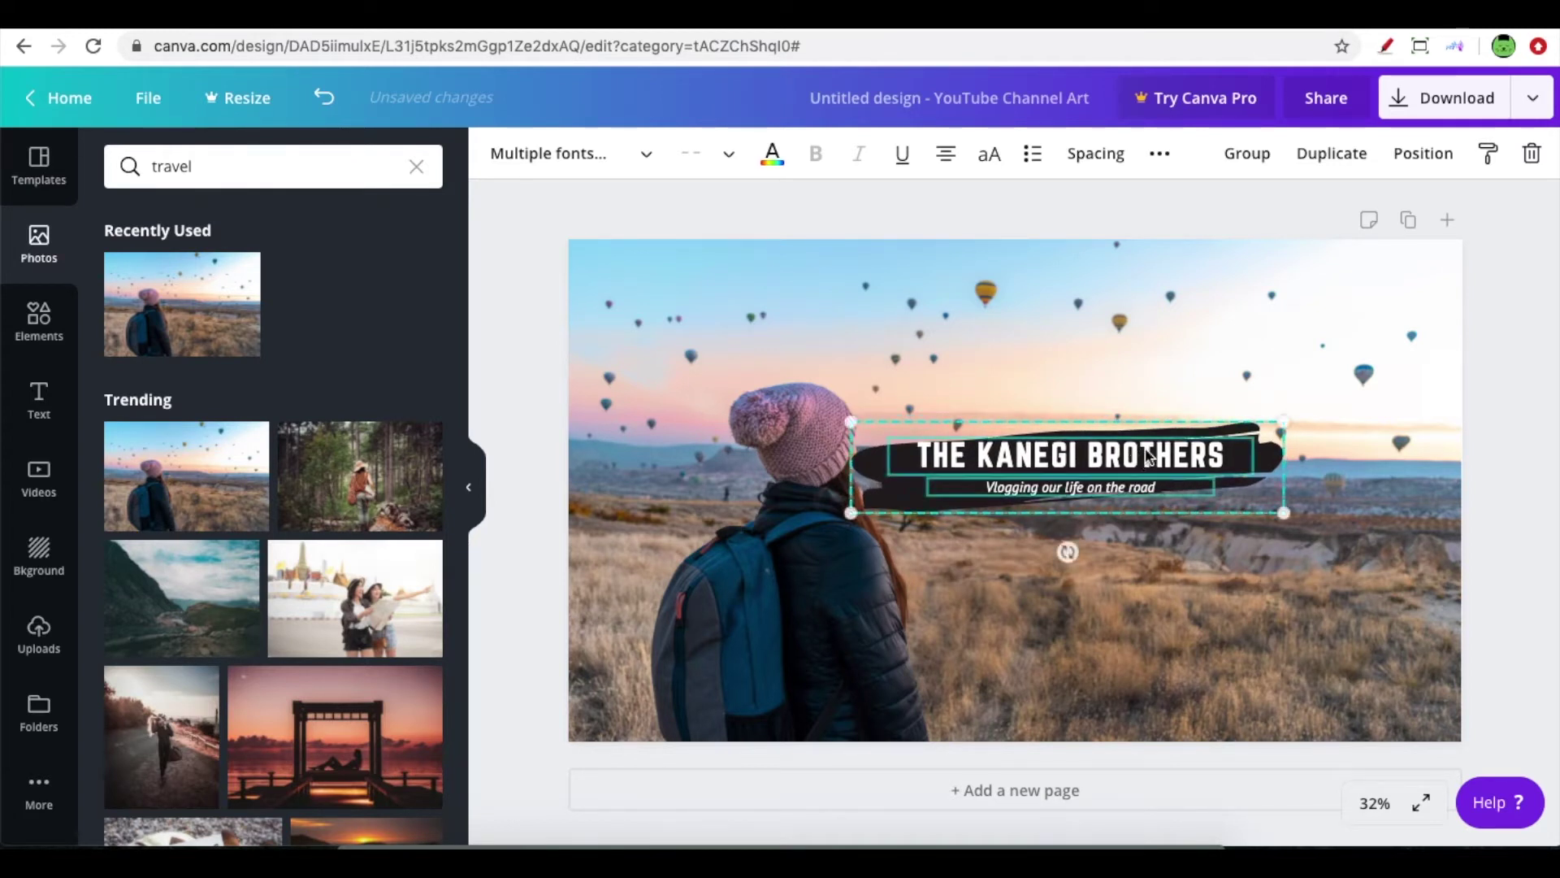
left_click(821, 386)
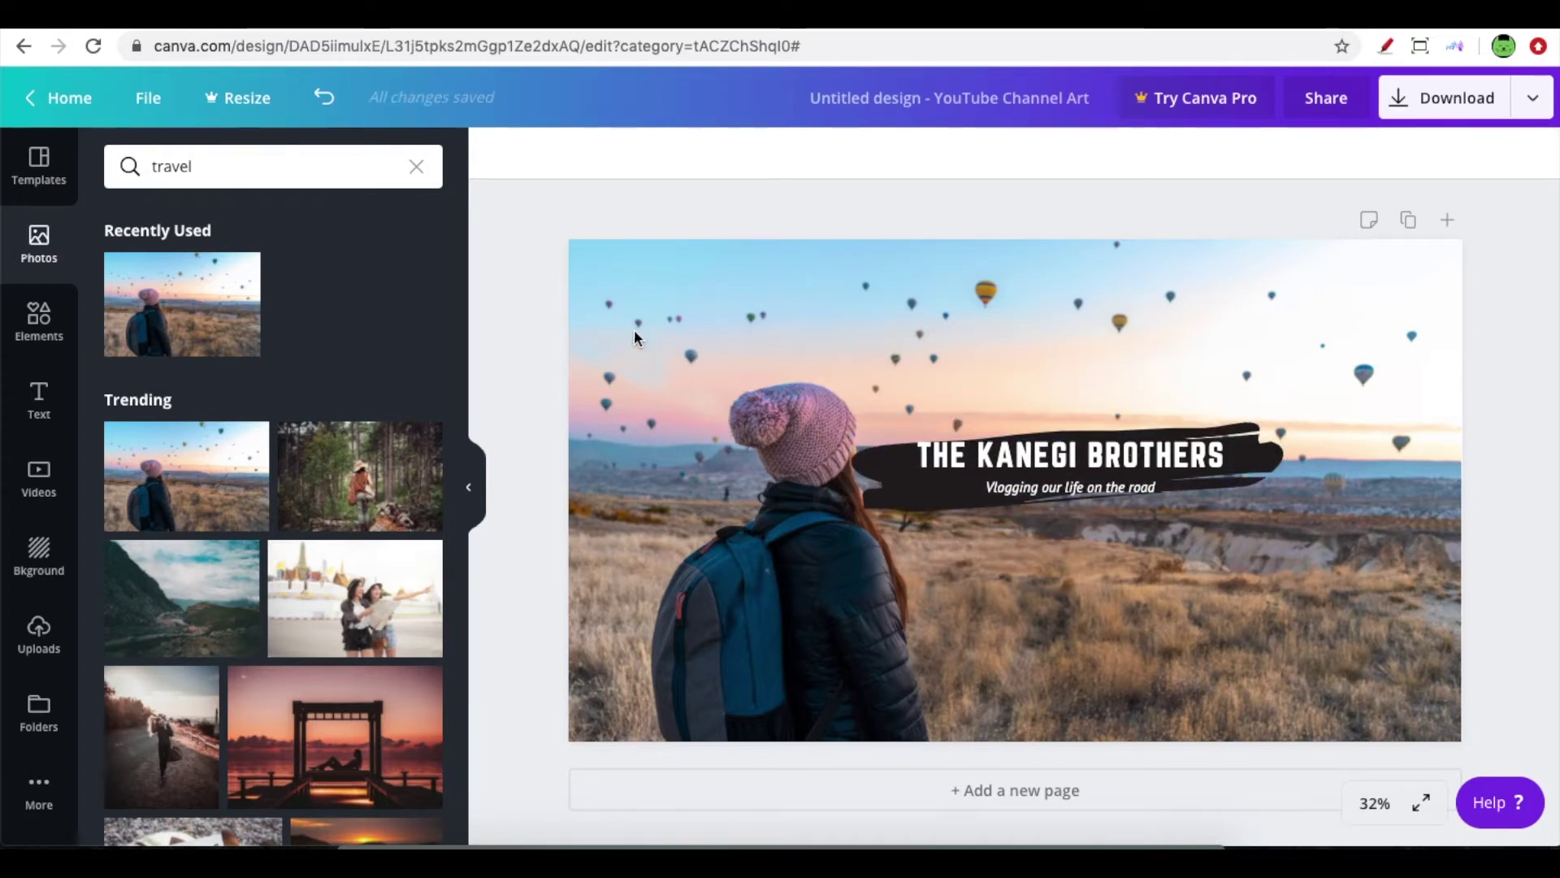
mouse_move(903, 337)
left_mouse_down()
mouse_move(919, 395)
mouse_move(1082, 634)
mouse_move(1276, 514)
mouse_move(1252, 504)
left_mouse_up()
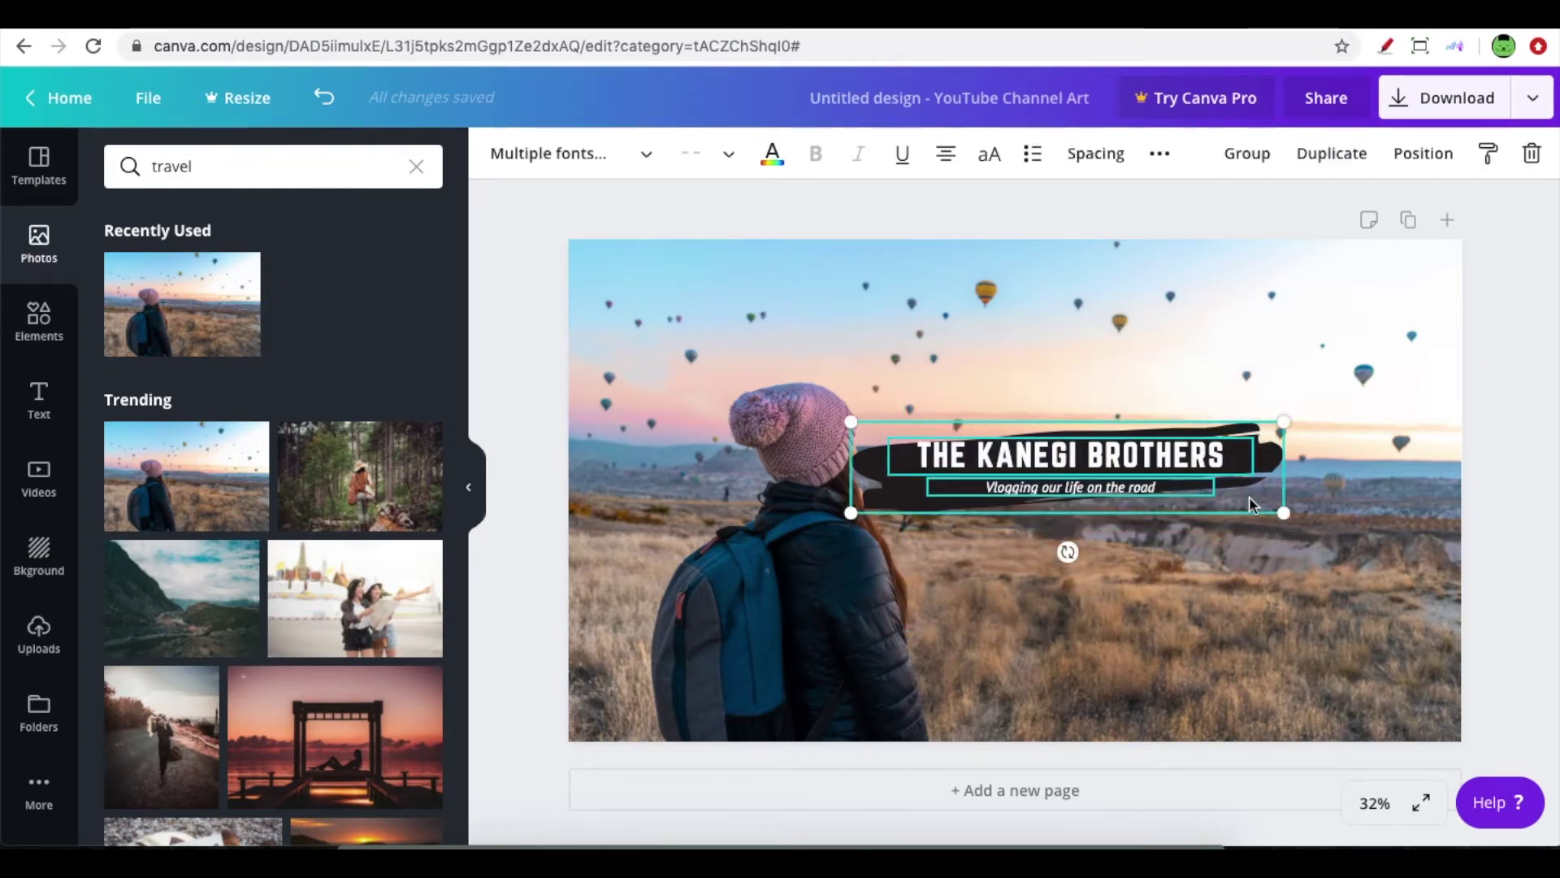
left_click(1094, 548)
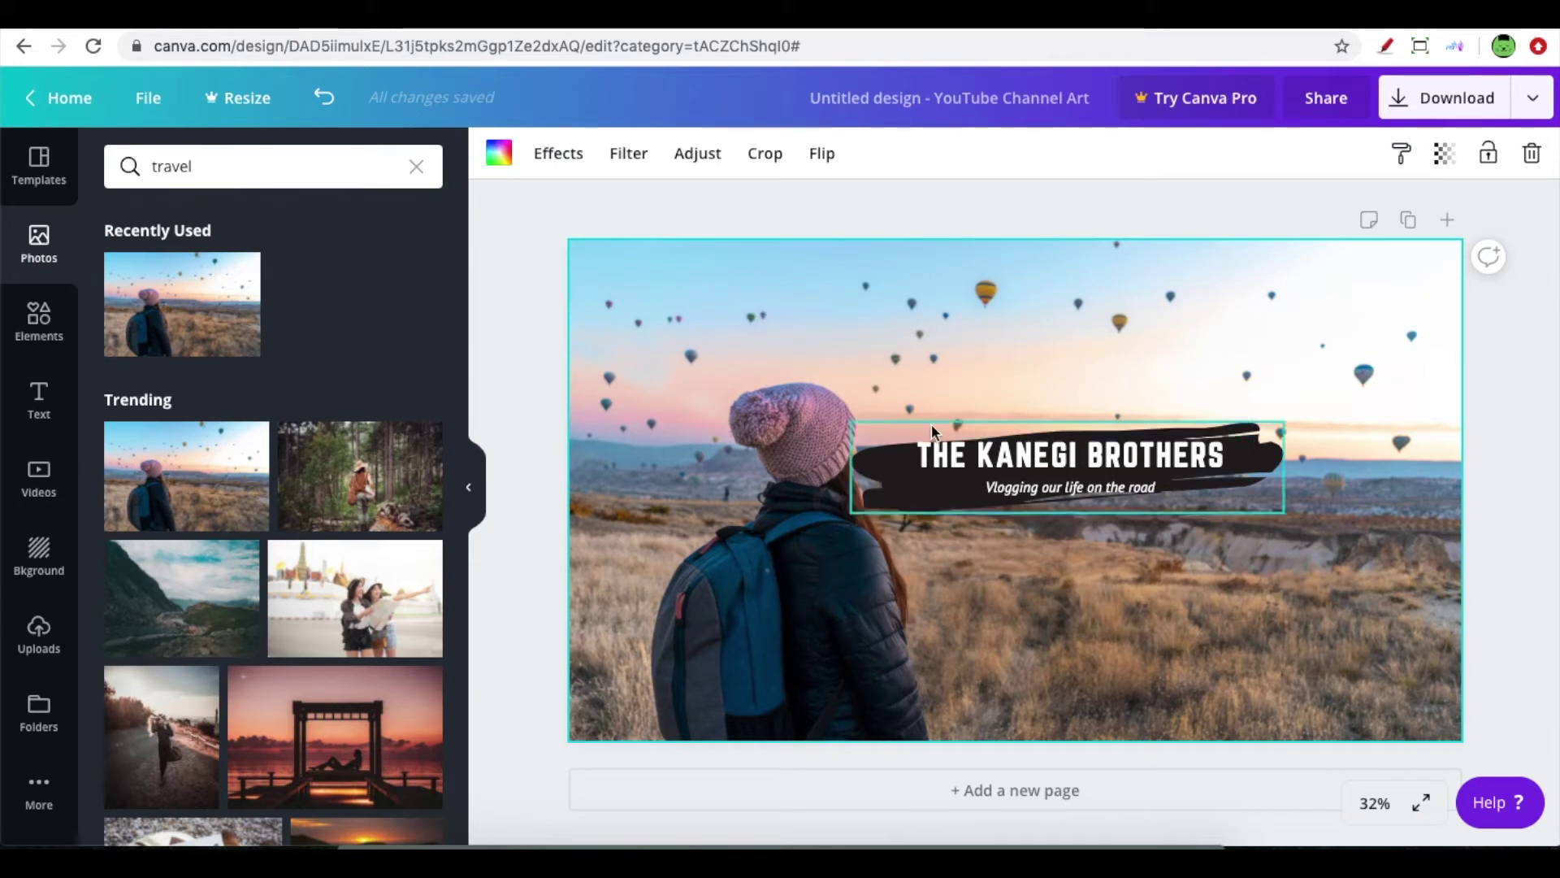
mouse_move(852, 375)
left_mouse_down()
mouse_move(910, 439)
mouse_move(1064, 455)
mouse_move(1162, 528)
mouse_move(1208, 646)
mouse_move(1305, 631)
mouse_move(1271, 582)
left_mouse_up()
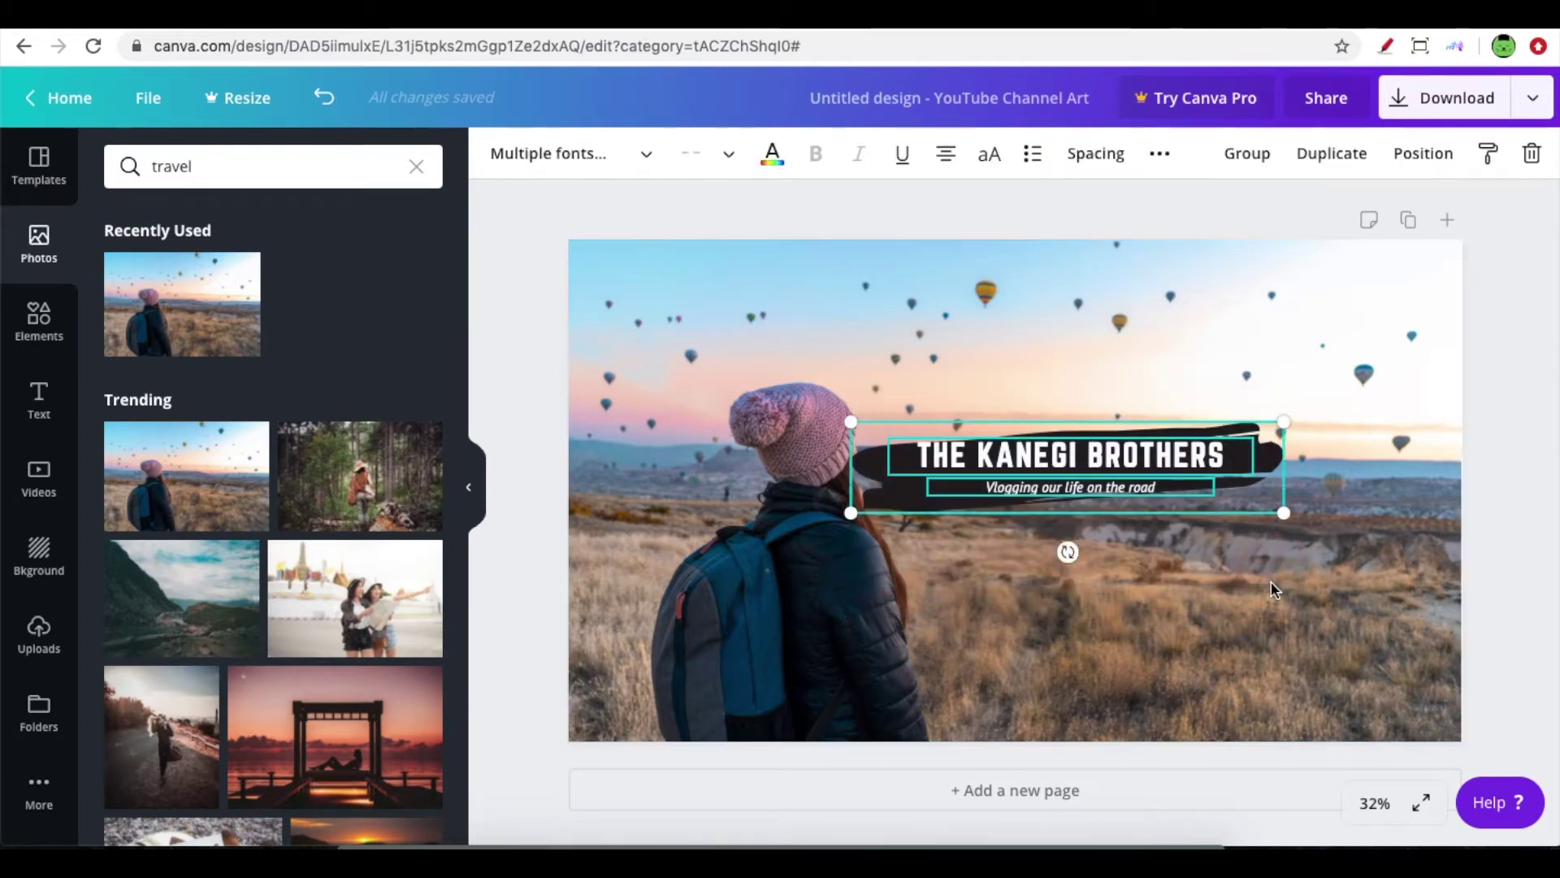
left_click(1271, 582)
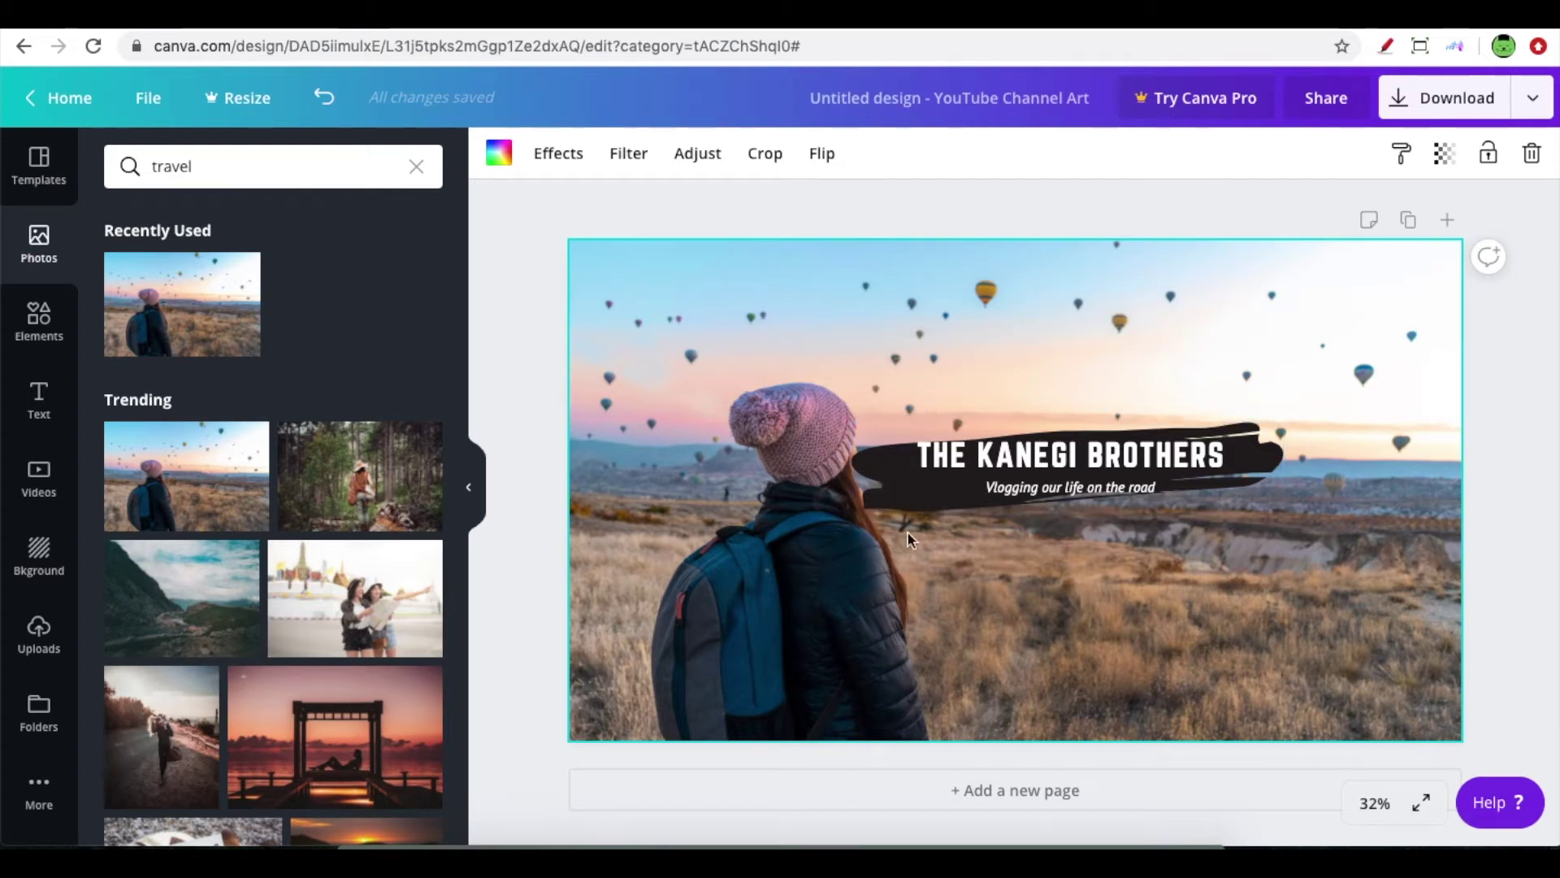
left_click_drag(1293, 537, 825, 392)
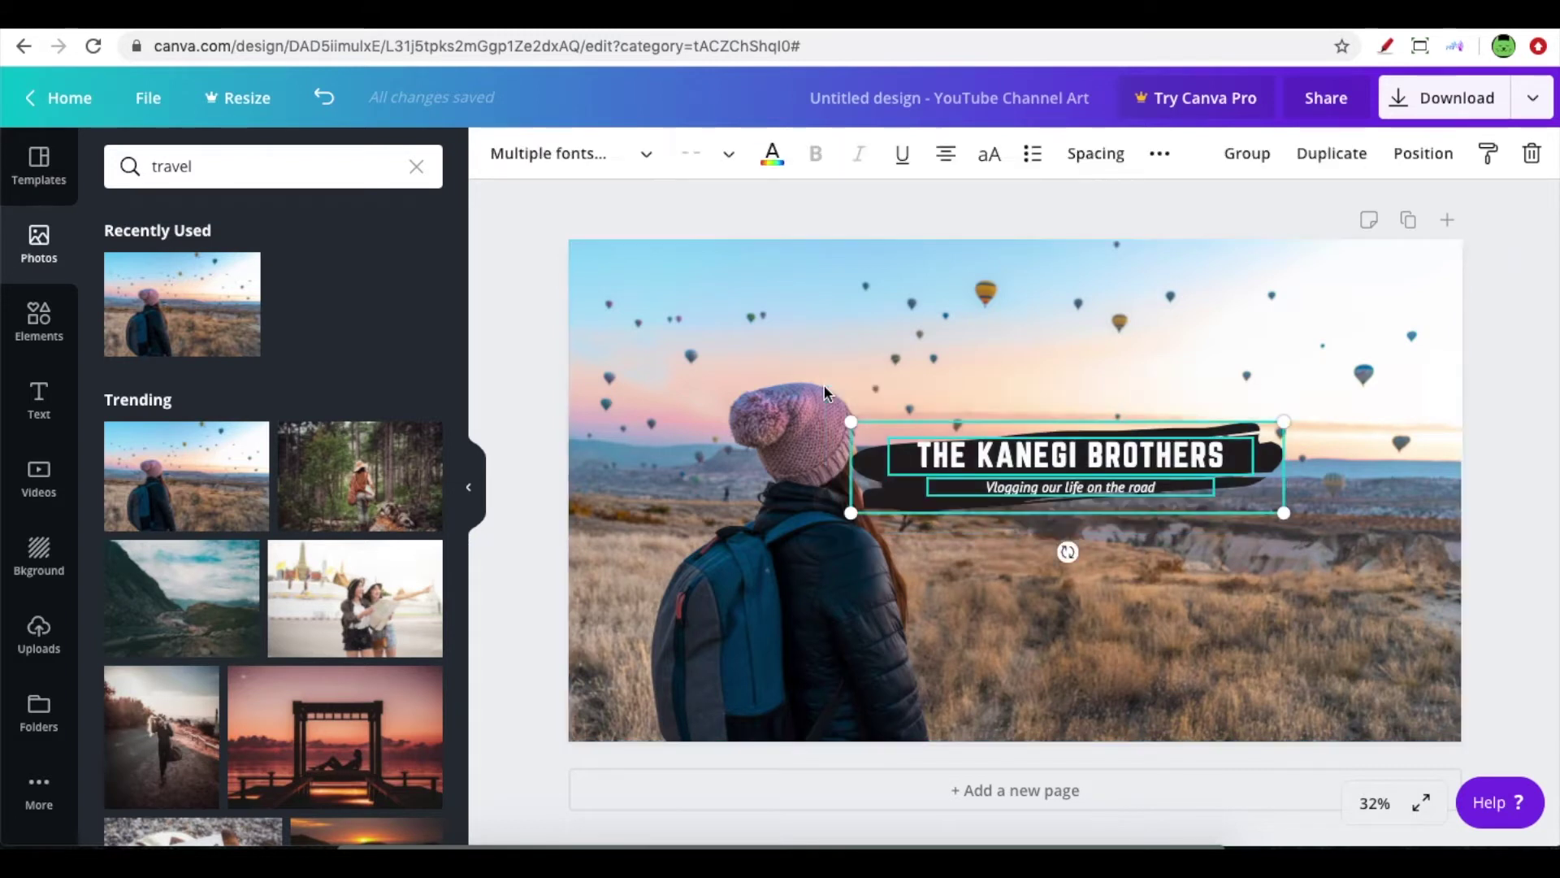
left_click(1159, 567)
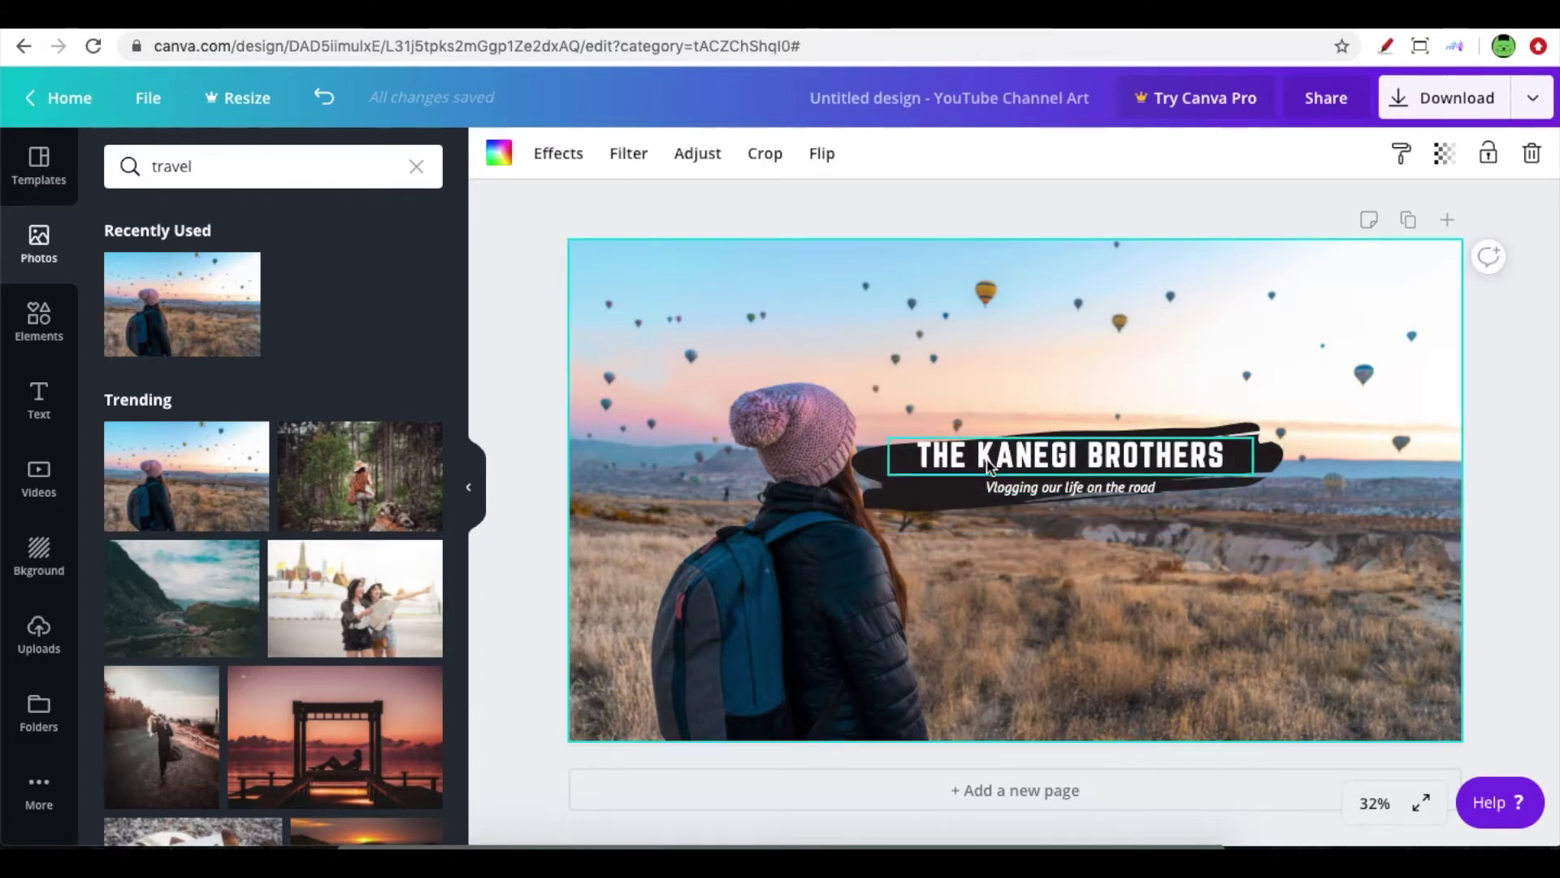
- Replace the banner's title text with NOMAD LIFE
left_click(1062, 467)
left_click(1060, 461)
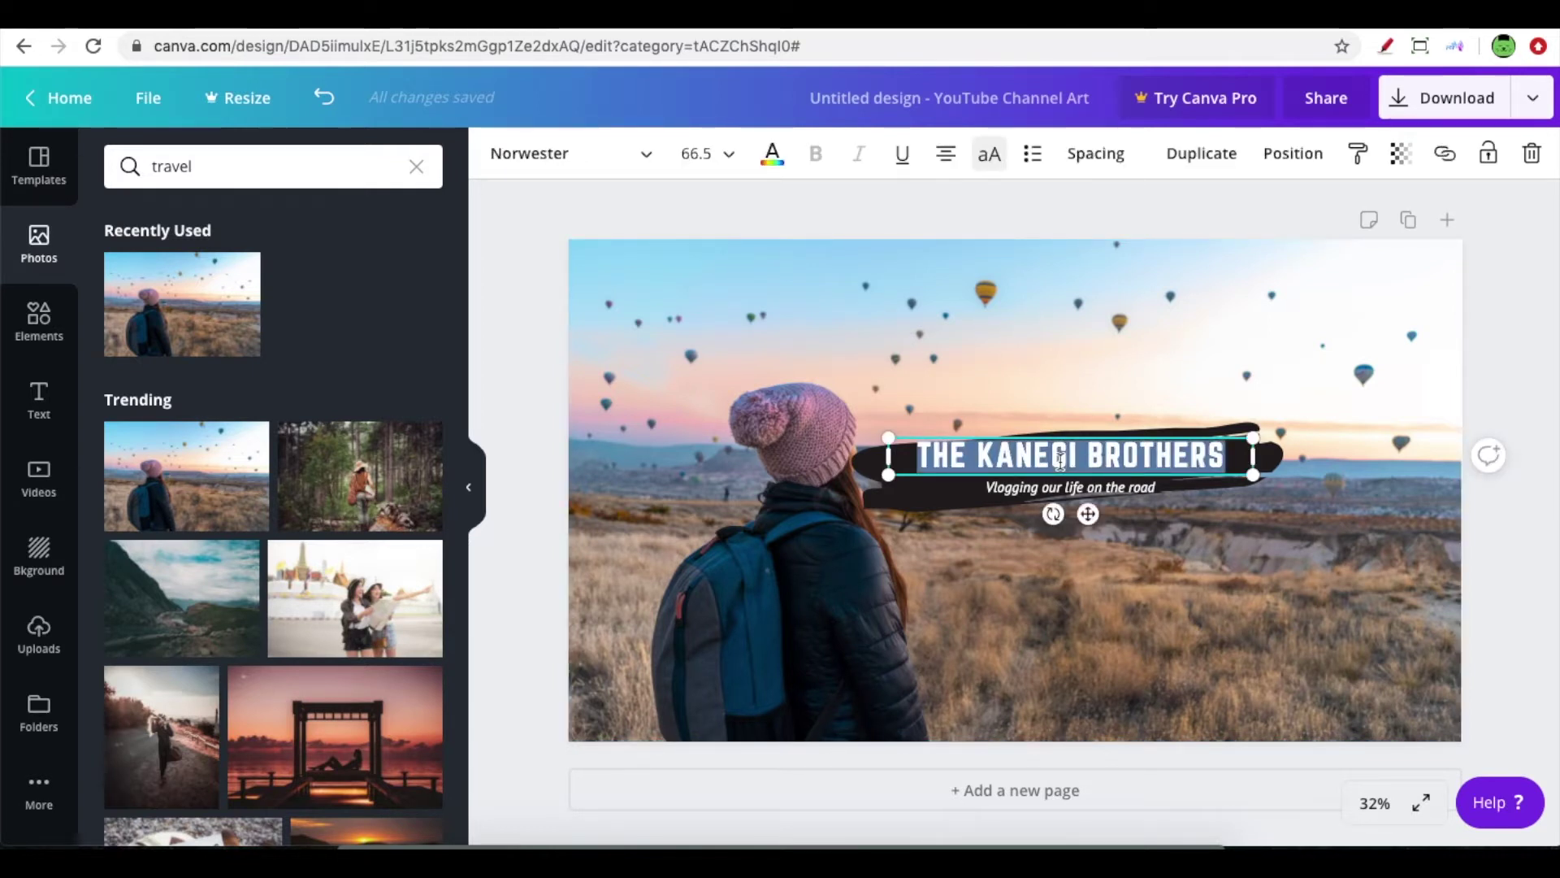
type("NOMA")
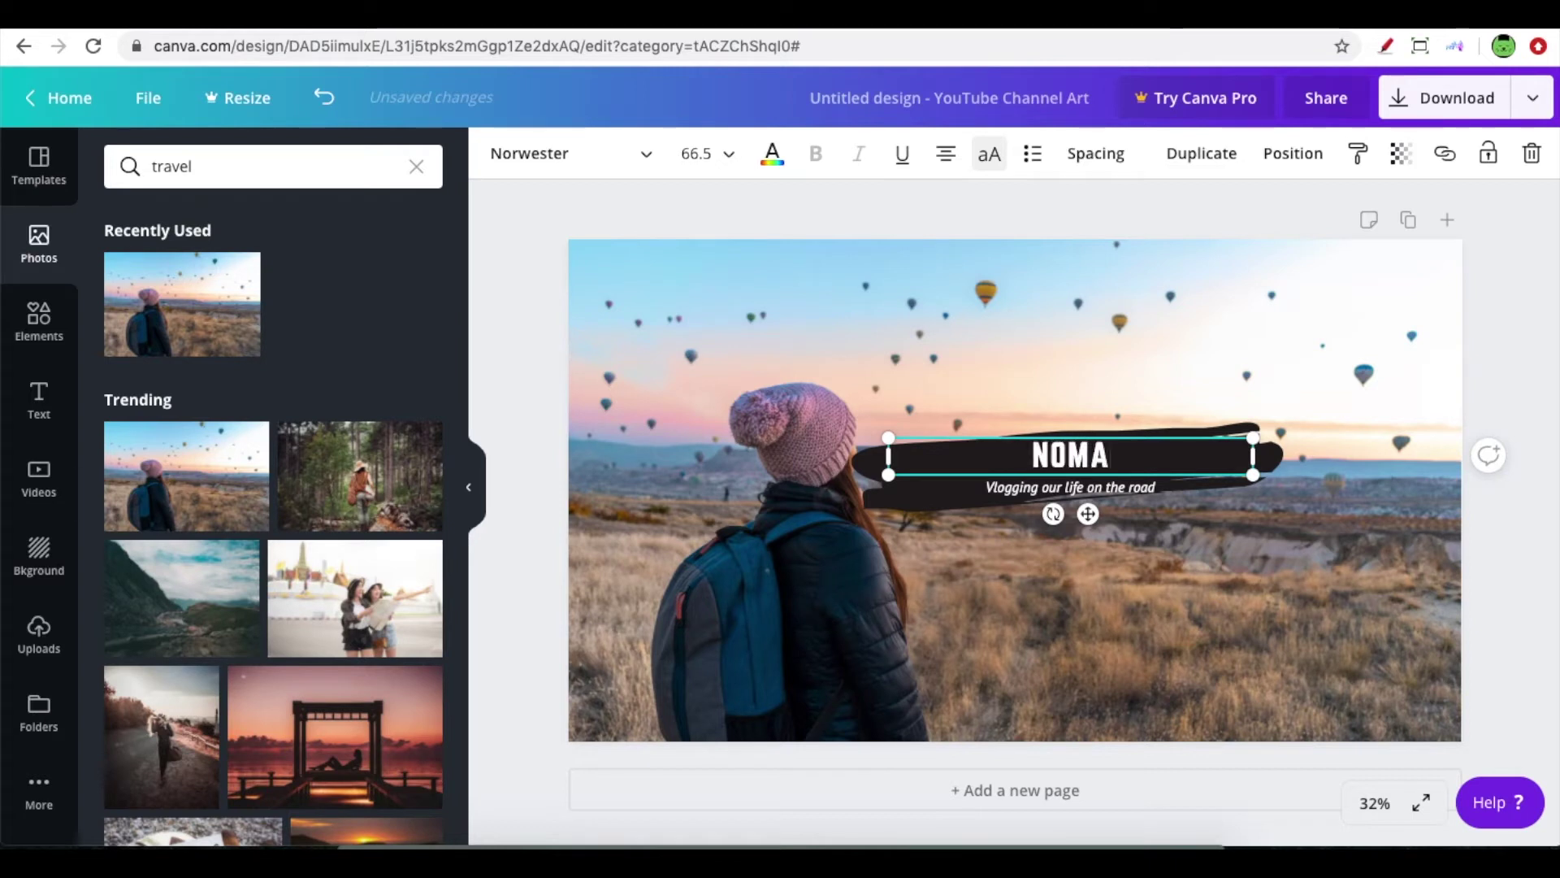
type("D LIFE")
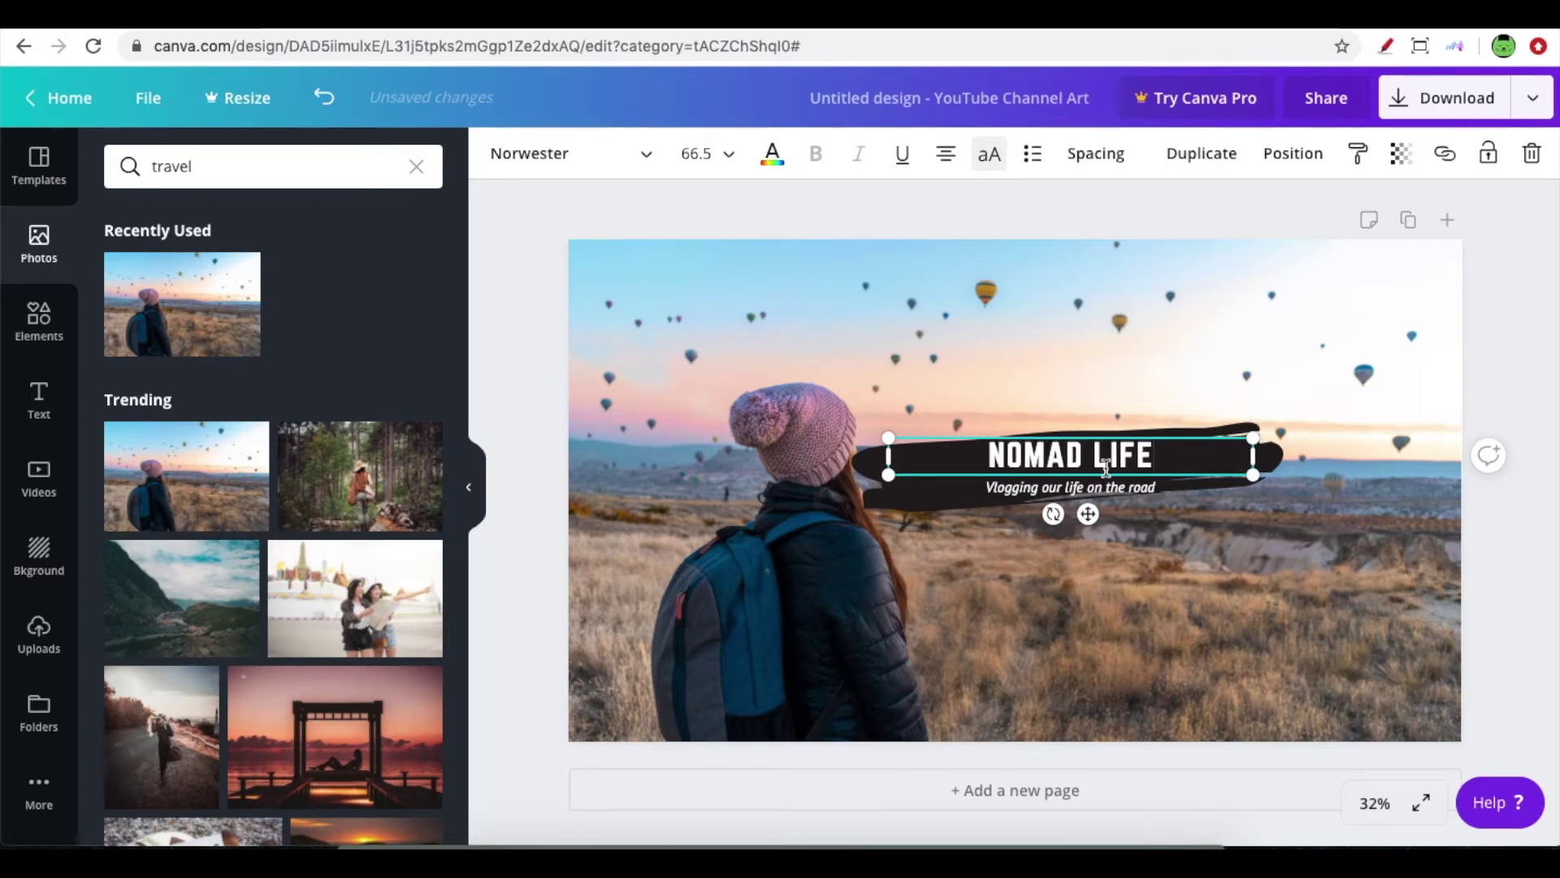
- Try the League Gothic and Abhaya Libre Regular fonts on the NOMAD LIFE title
triple_click(1081, 463)
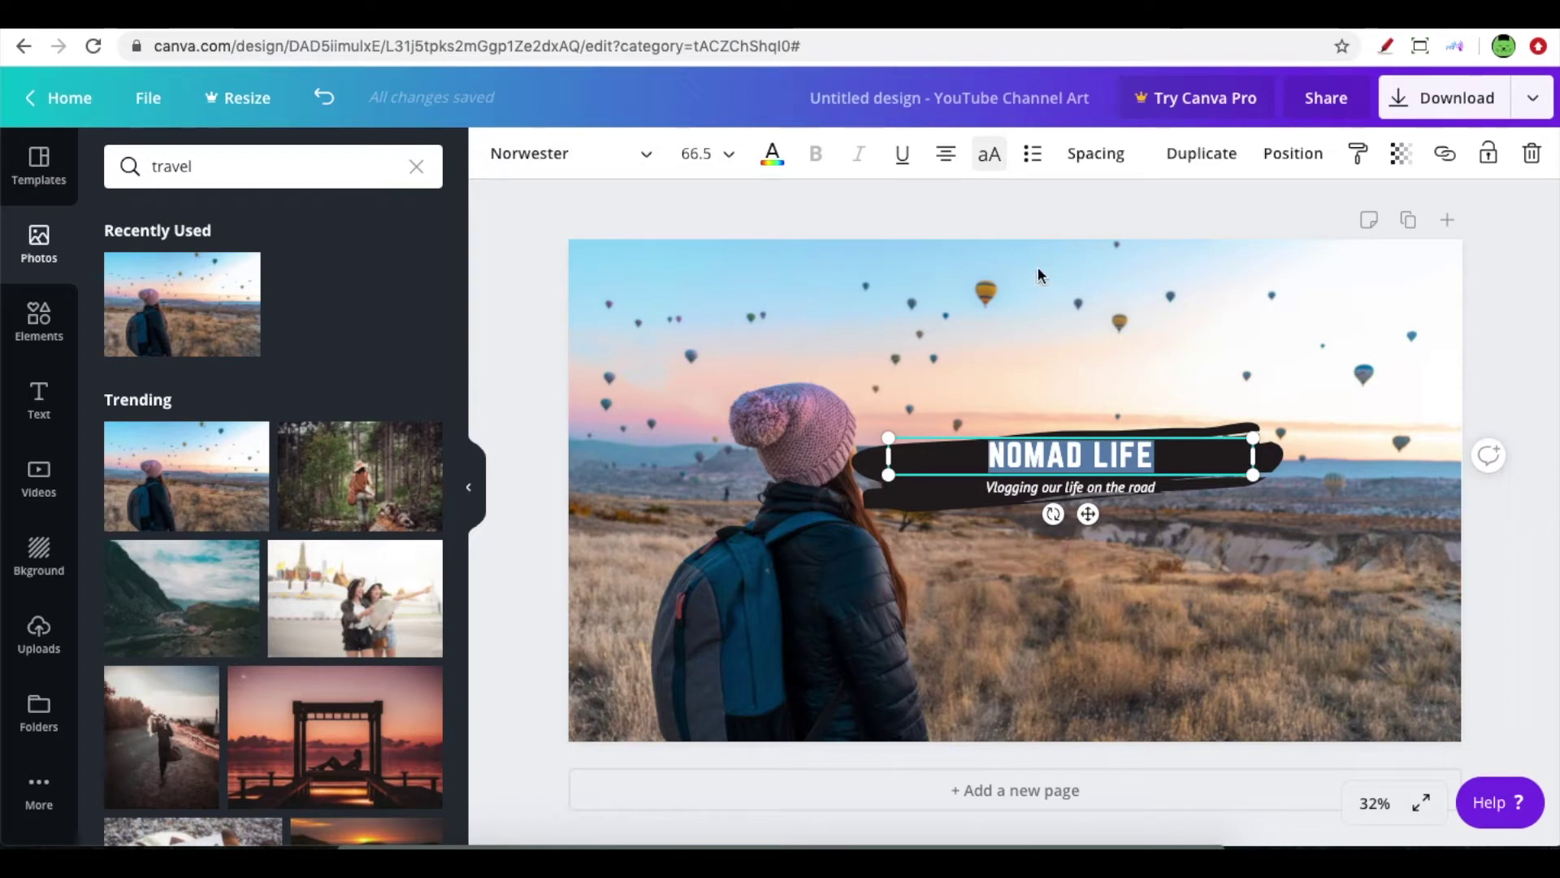
left_click(662, 159)
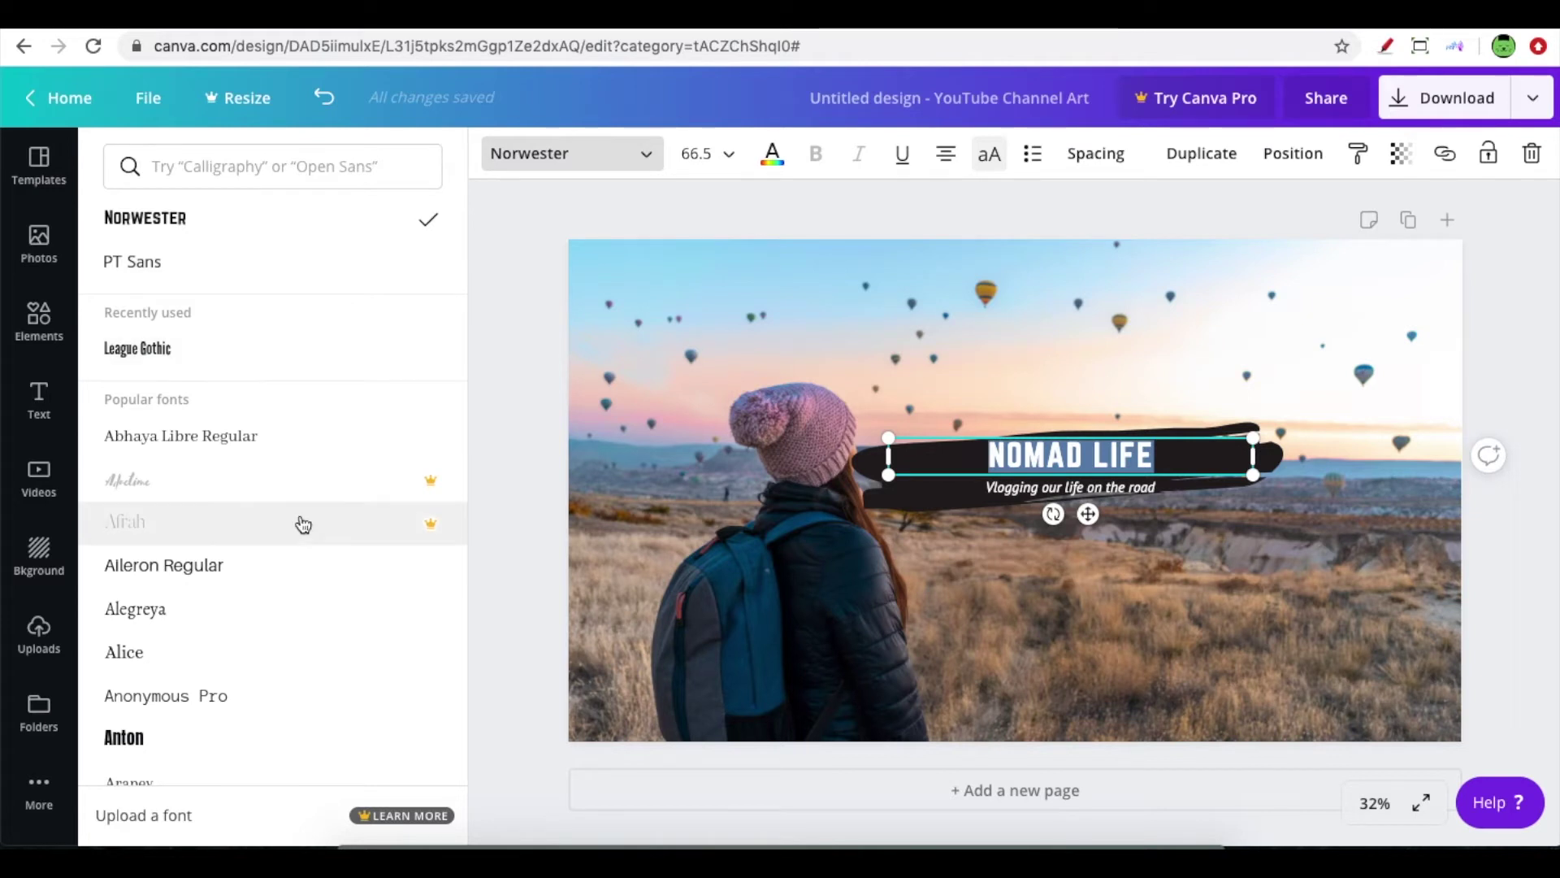
scroll(303, 524, "down", 1)
scroll(303, 524, "down", 5)
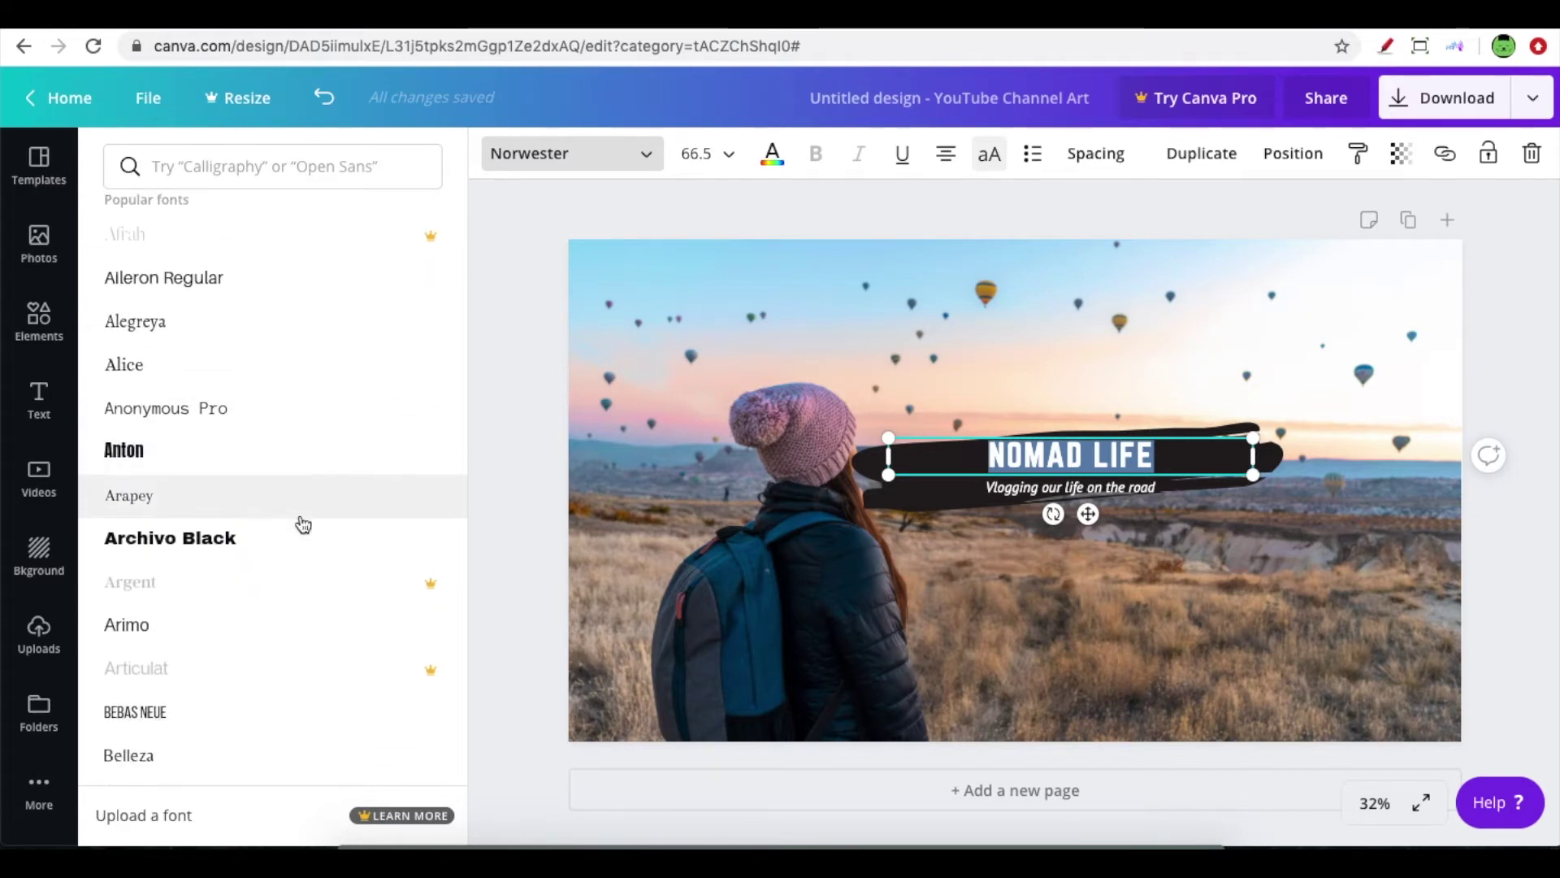
scroll(303, 524, "up", 6)
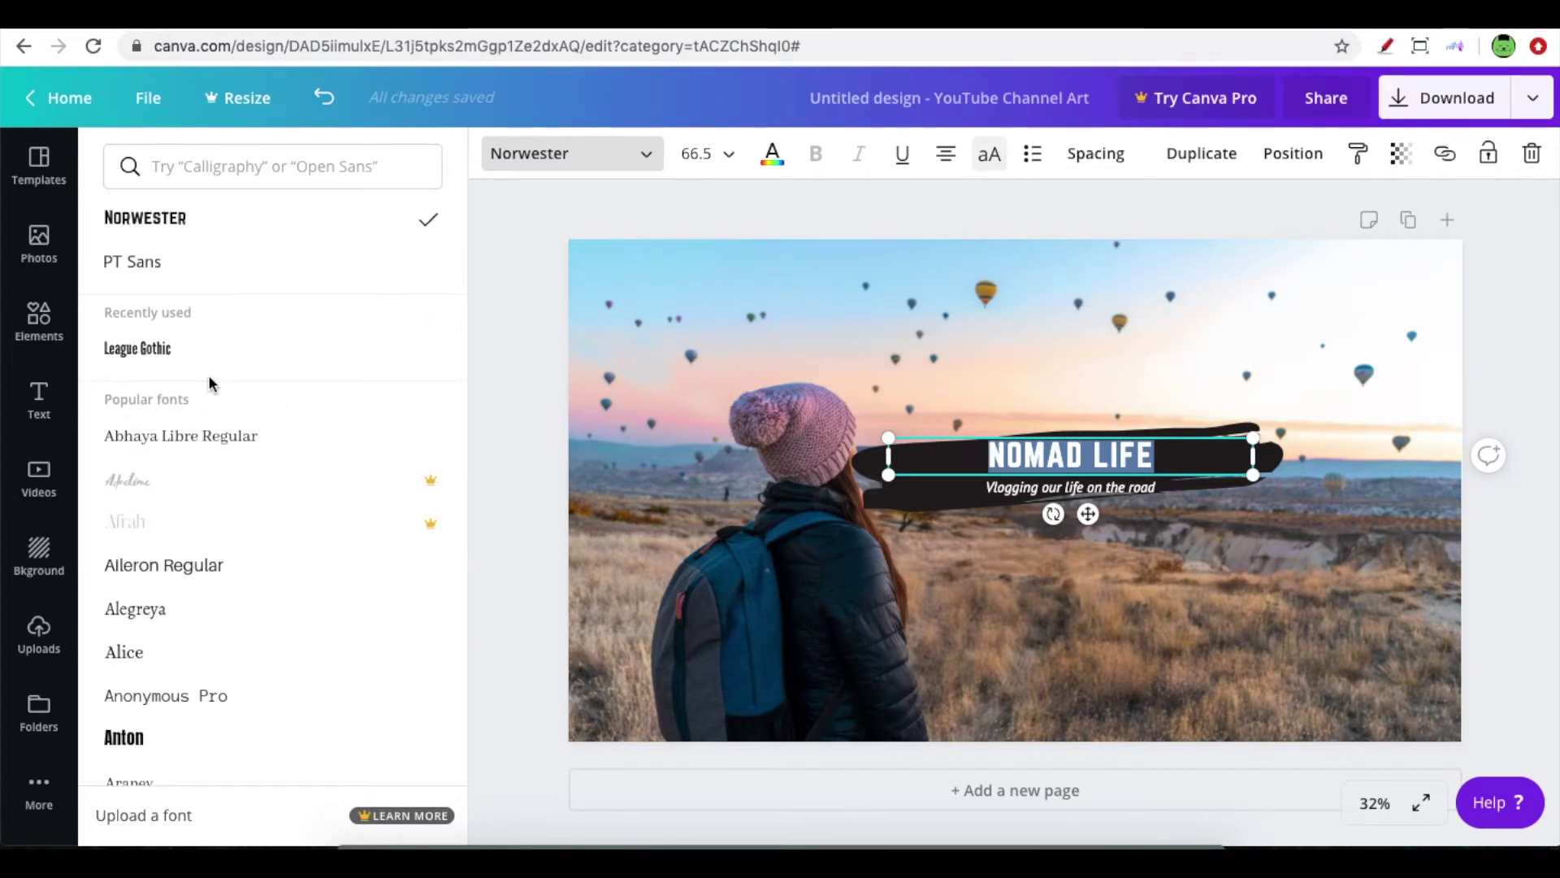
left_click(178, 357)
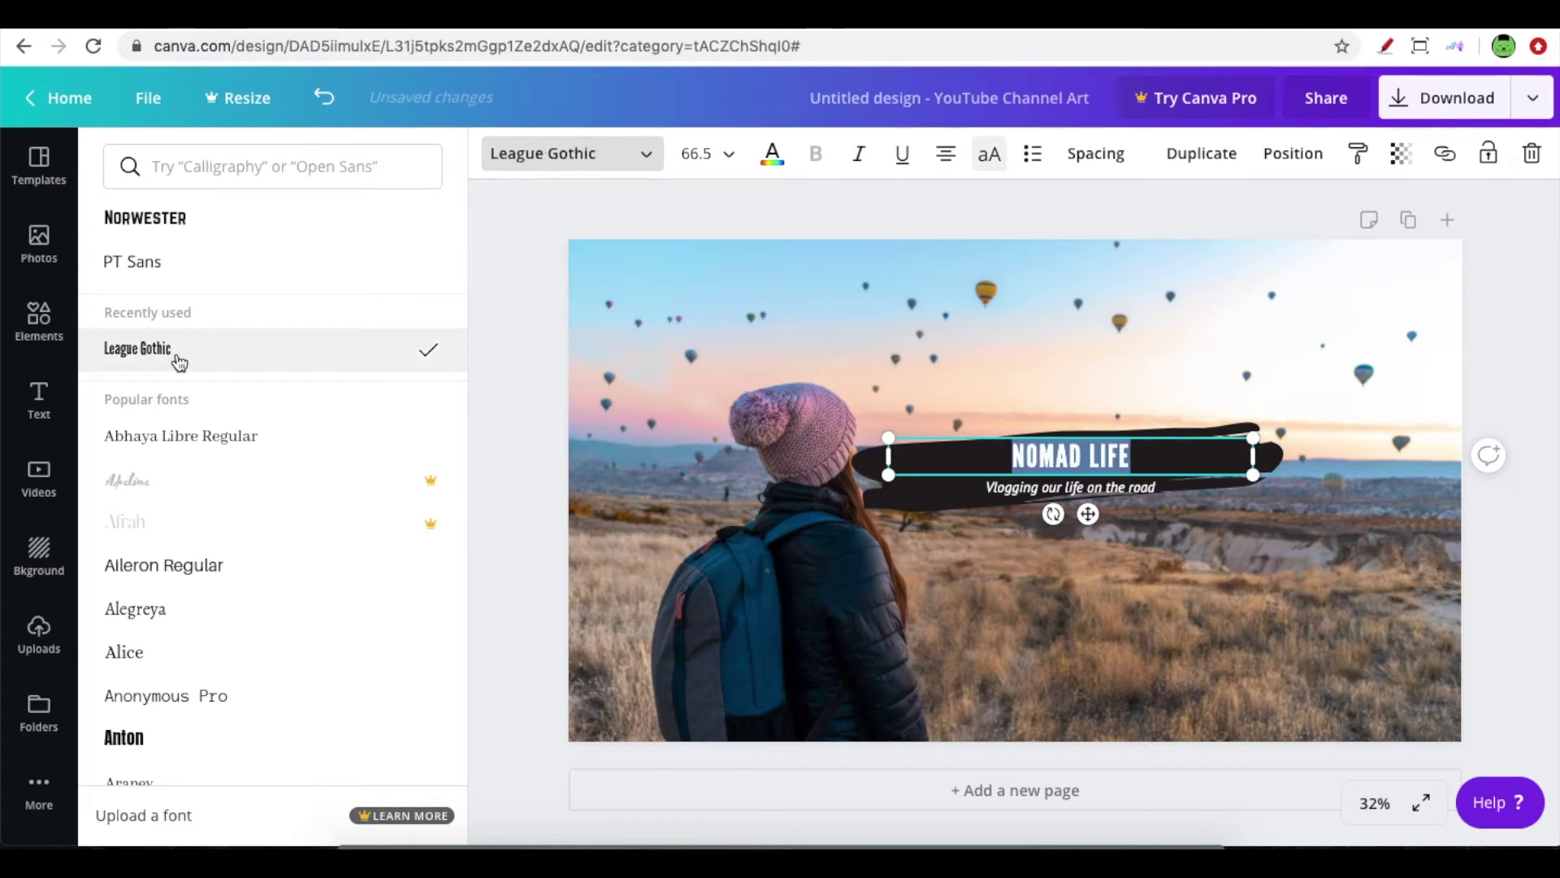
left_click(206, 446)
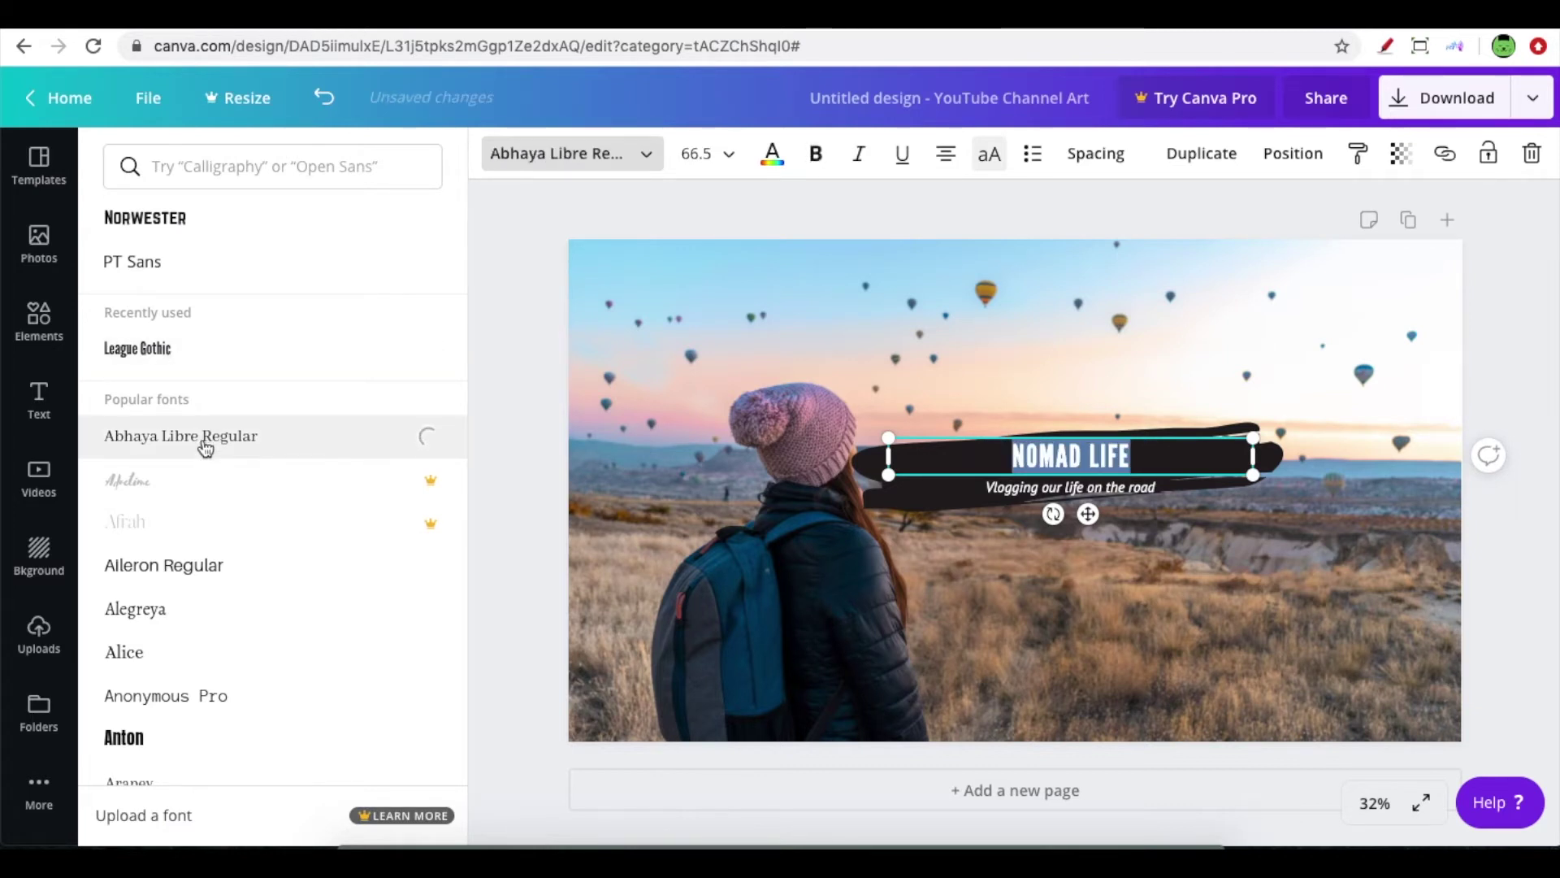
- Try the Bukhari Script font on the NOMAD LIFE title
scroll(206, 447, "down", 5)
scroll(205, 446, "down", 4)
scroll(228, 439, "down", 4)
left_click(242, 345)
- Try the Lovelo font from the popular fonts on the NOMAD LIFE title
scroll(242, 345, "down", 2)
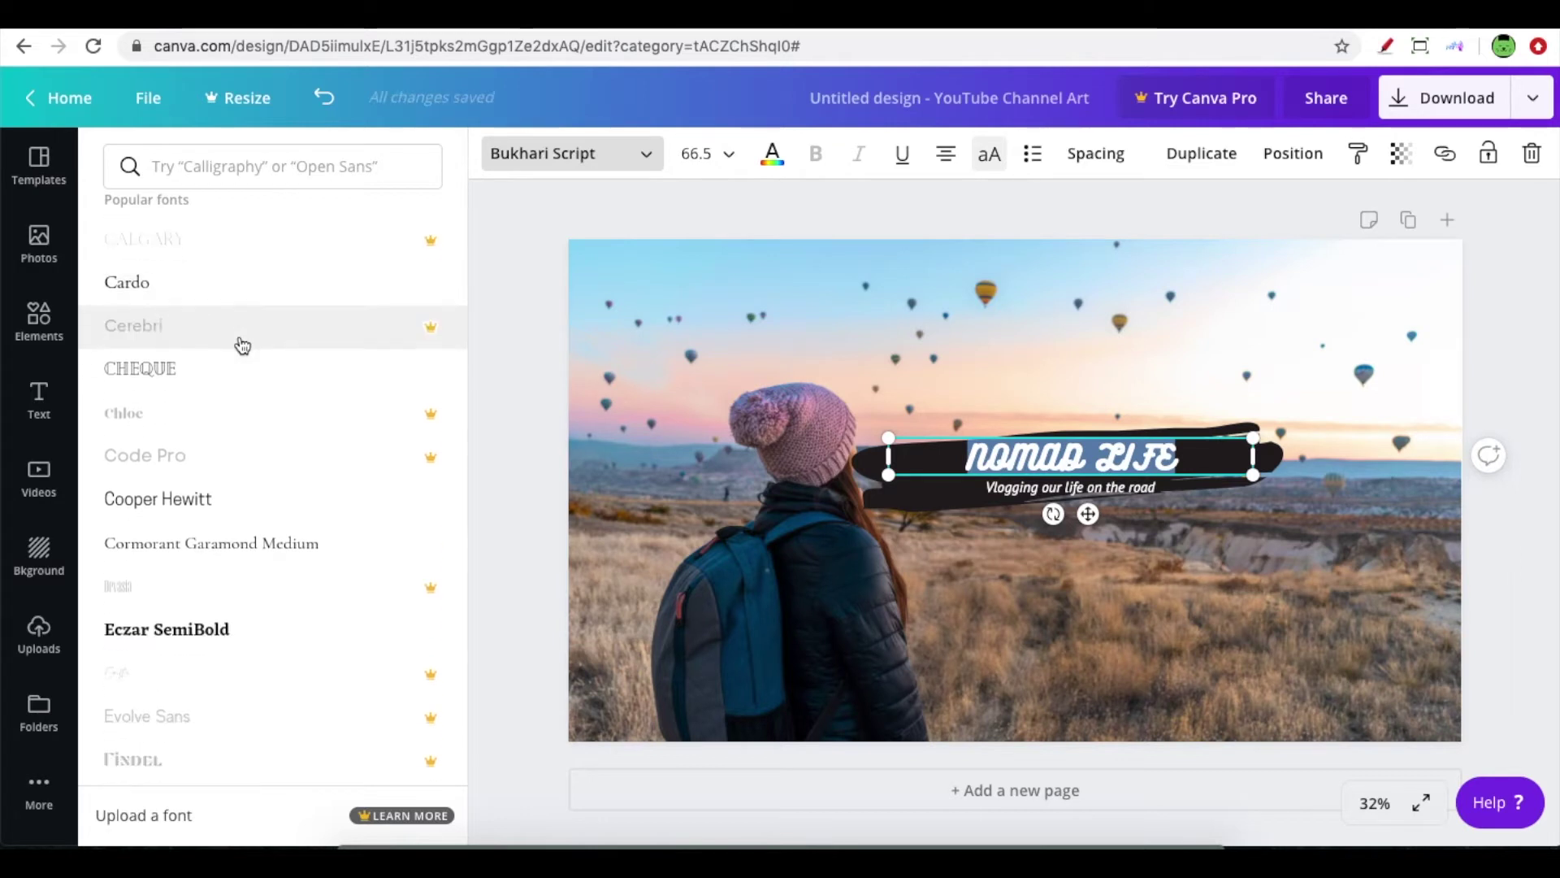
scroll(242, 346, "down", 1)
scroll(242, 345, "down", 7)
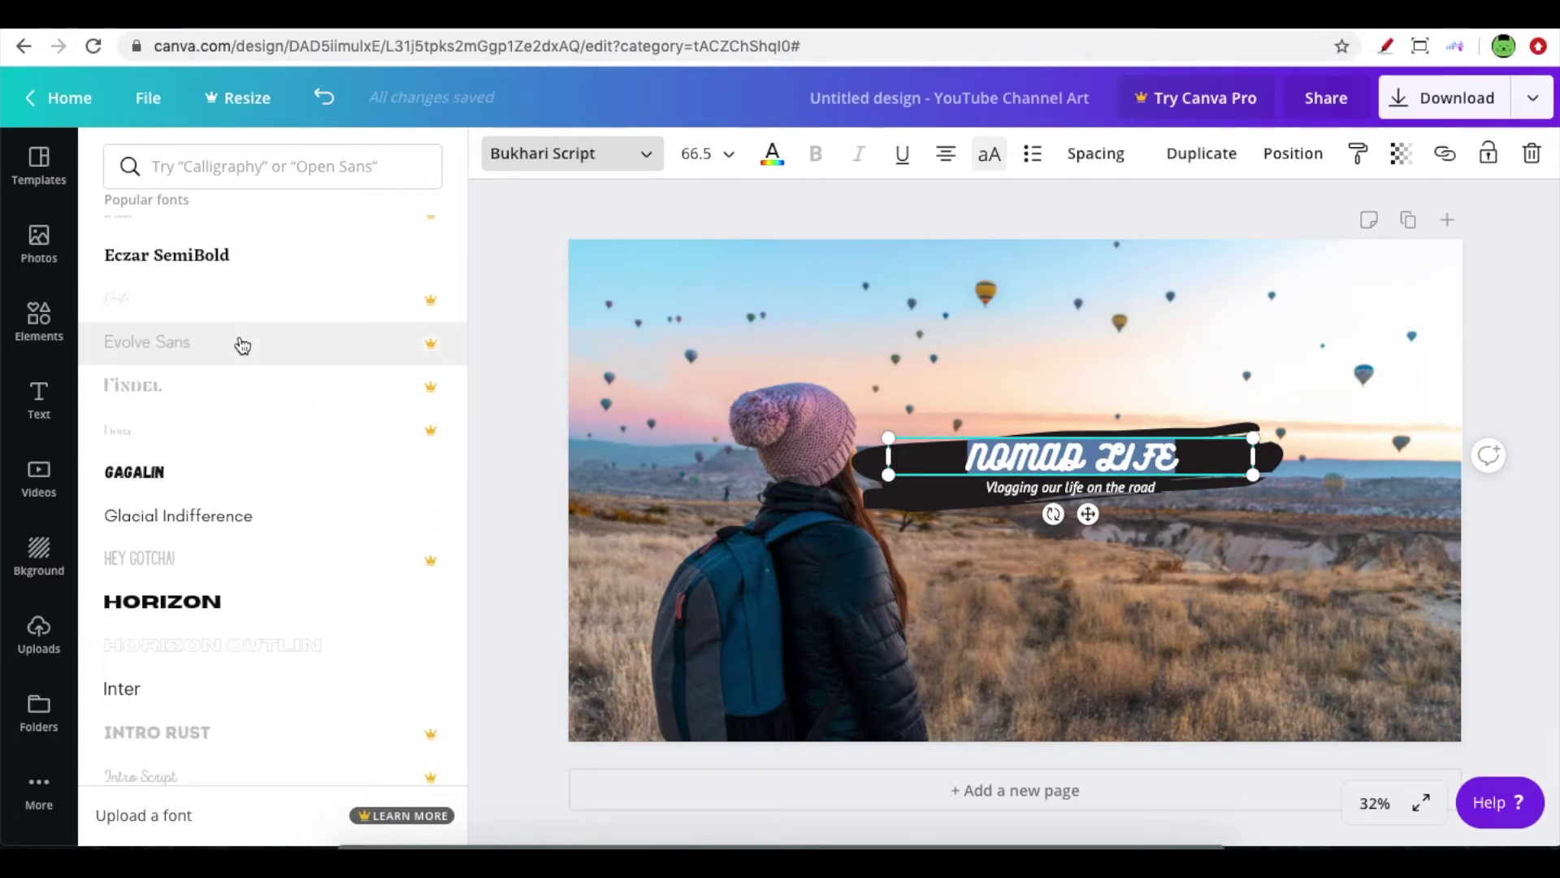
scroll(243, 346, "down", 15)
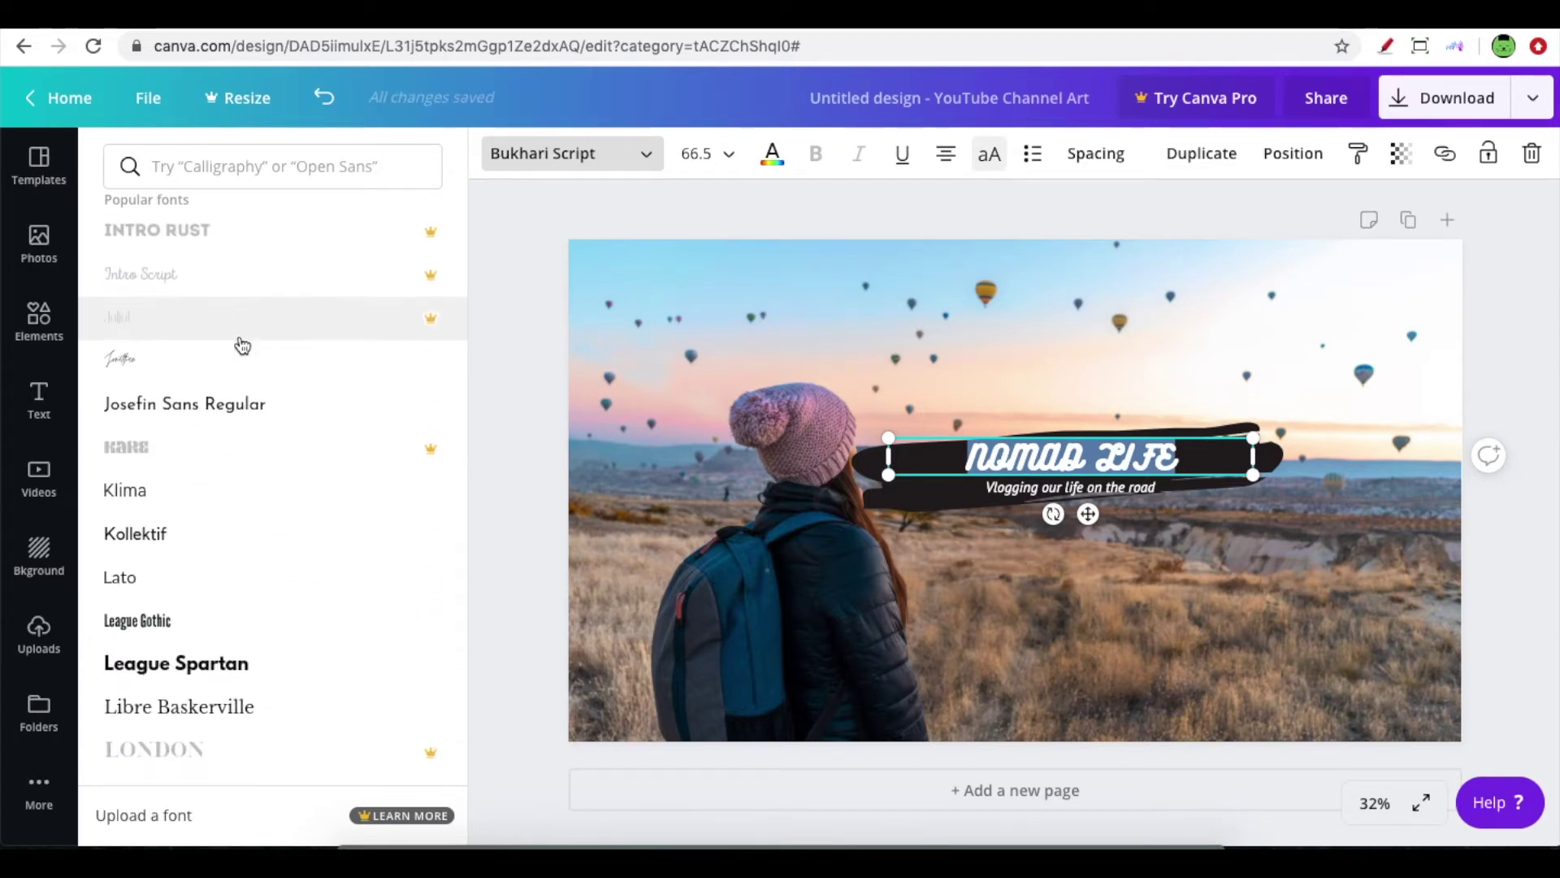
scroll(201, 505, "up", 1)
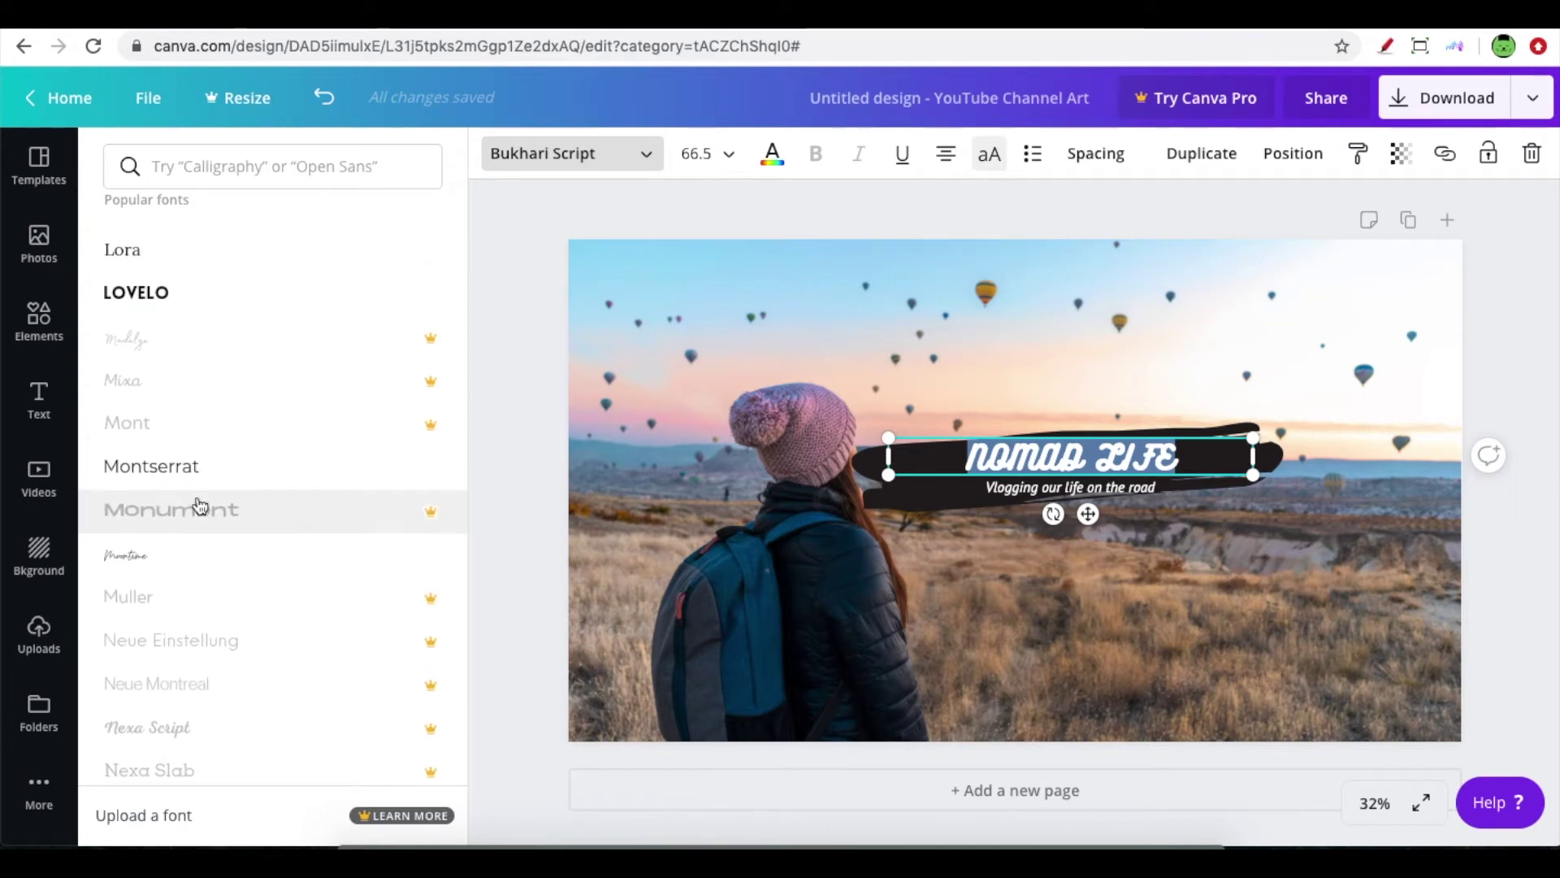
left_click(140, 299)
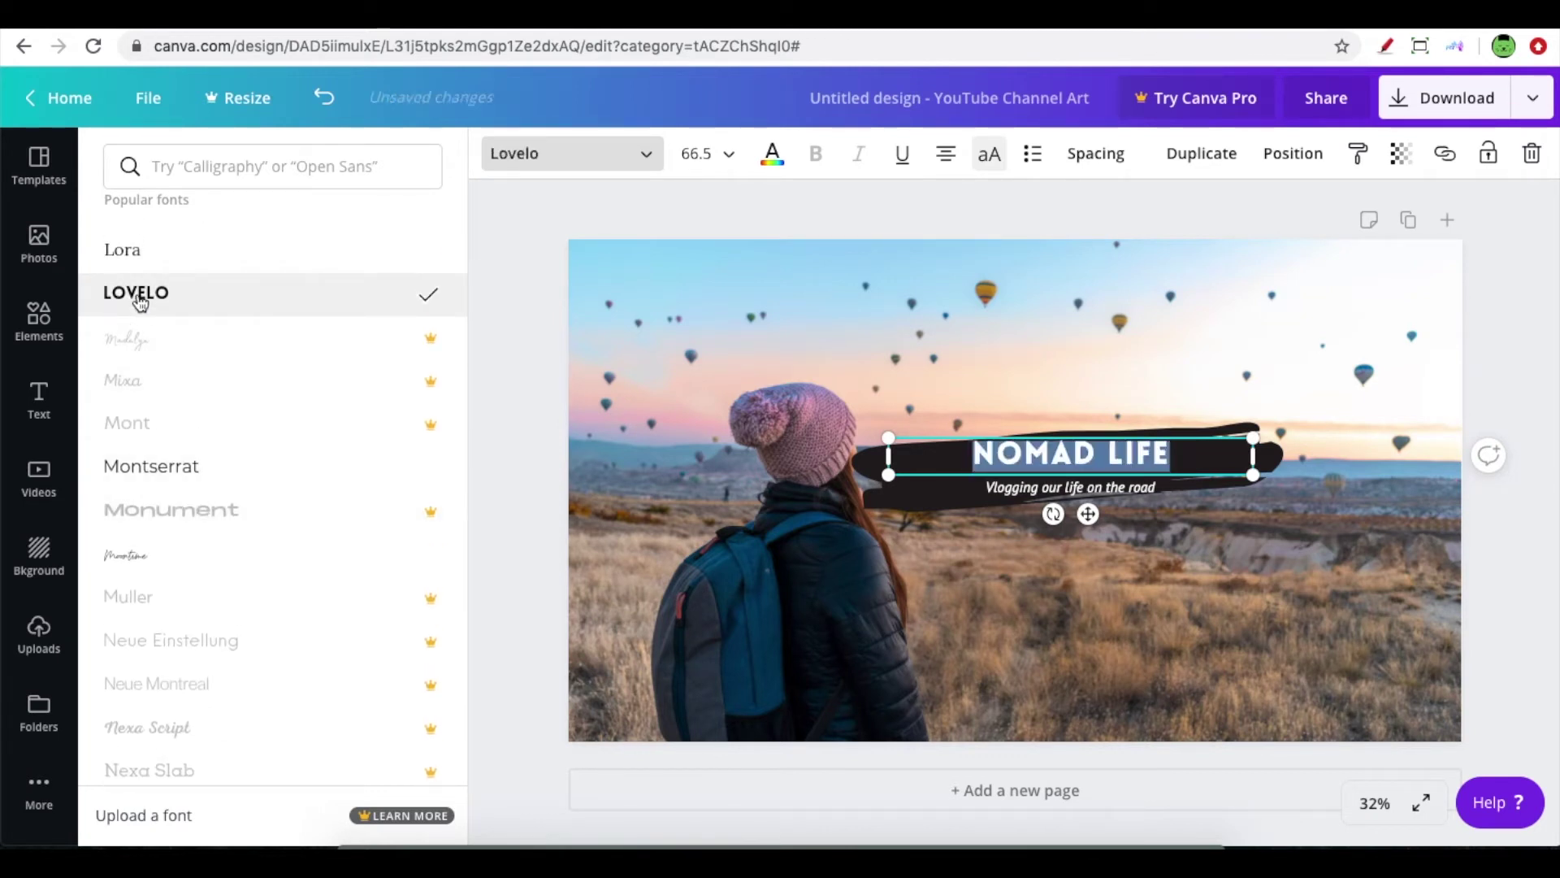
- Try the Abys font from the English fonts on the NOMAD LIFE title
scroll(203, 467, "down", 7)
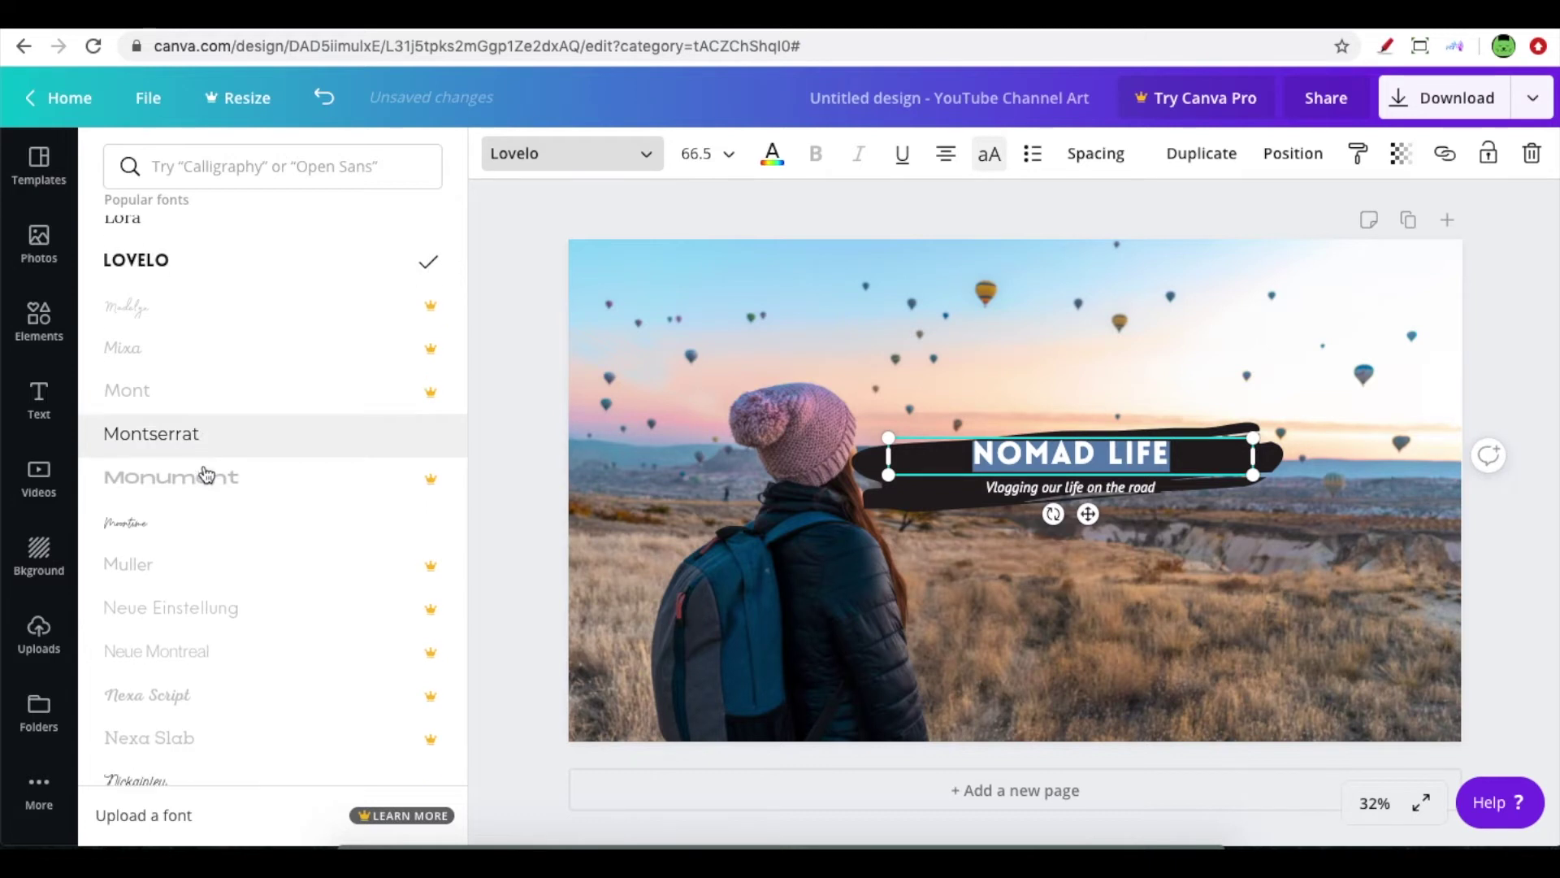
scroll(206, 474, "down", 6)
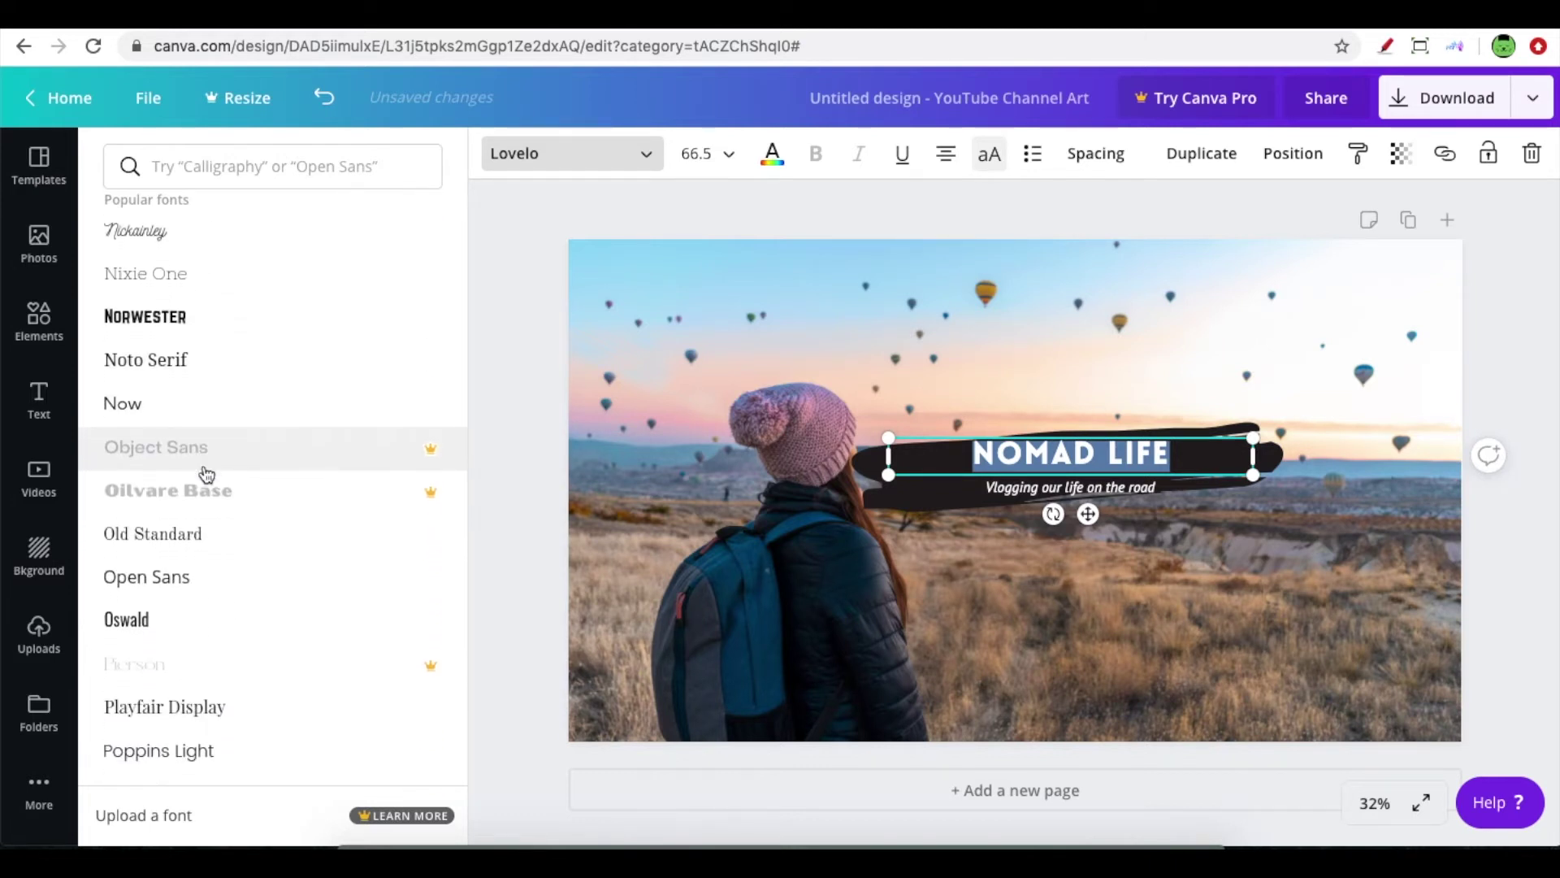
scroll(207, 474, "down", 6)
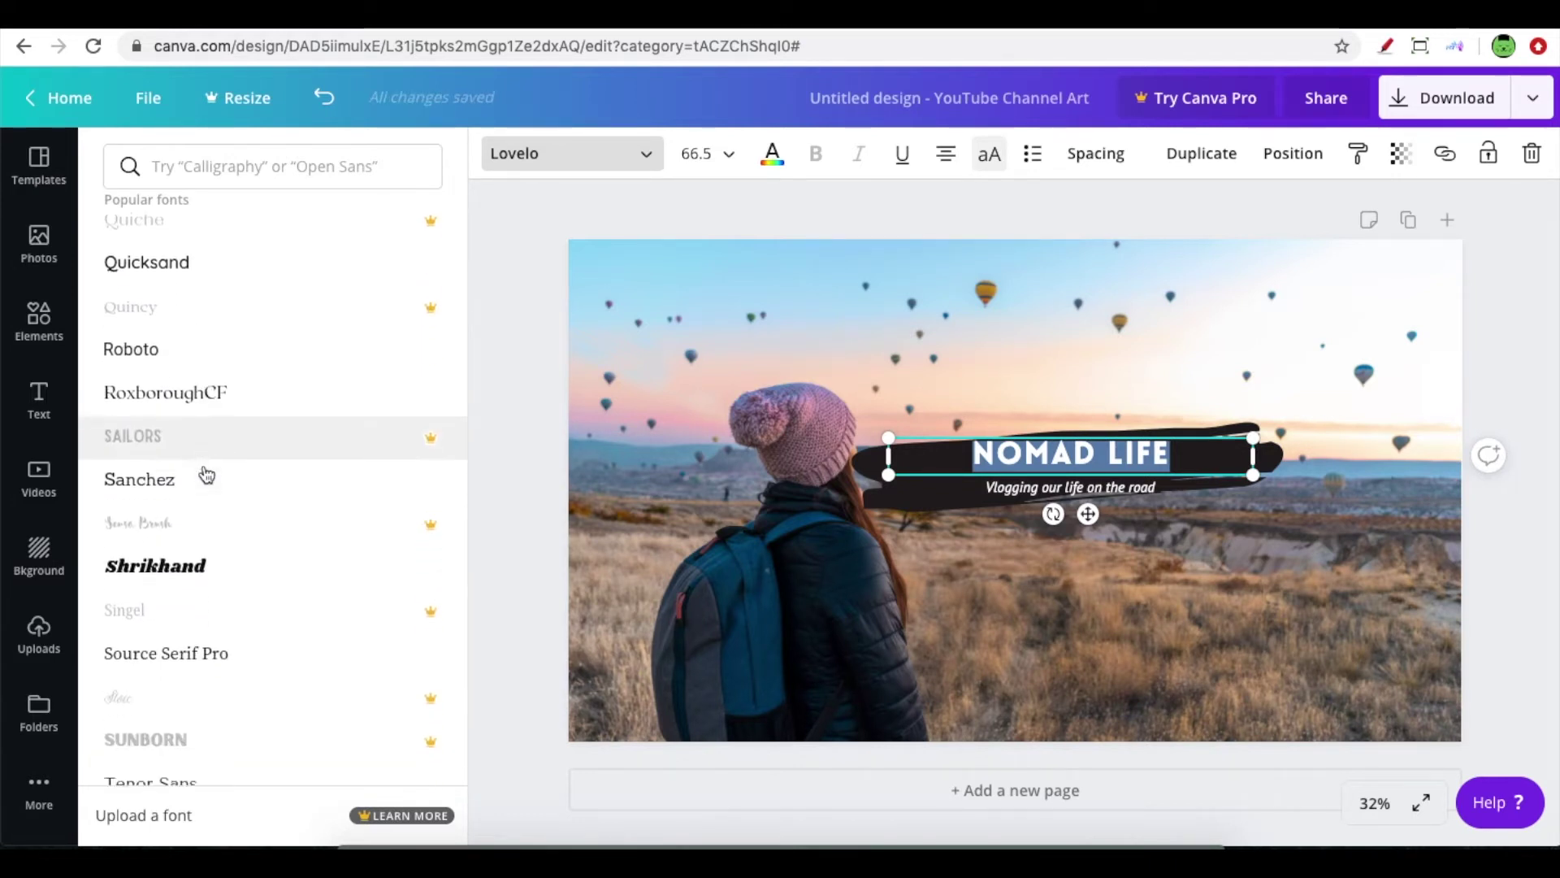
scroll(206, 474, "down", 7)
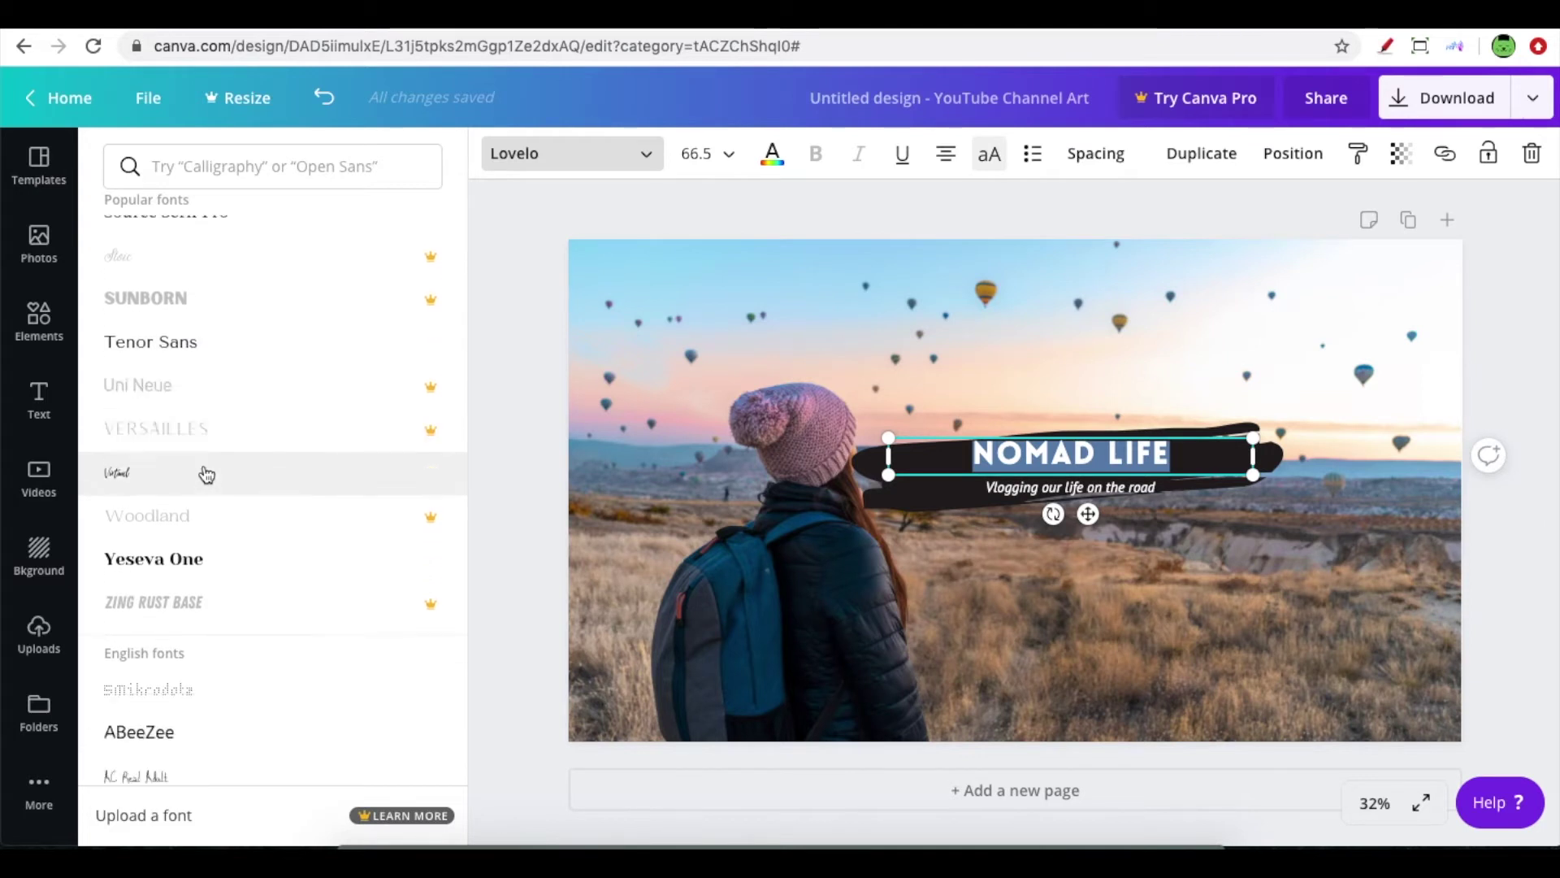
scroll(207, 475, "down", 6)
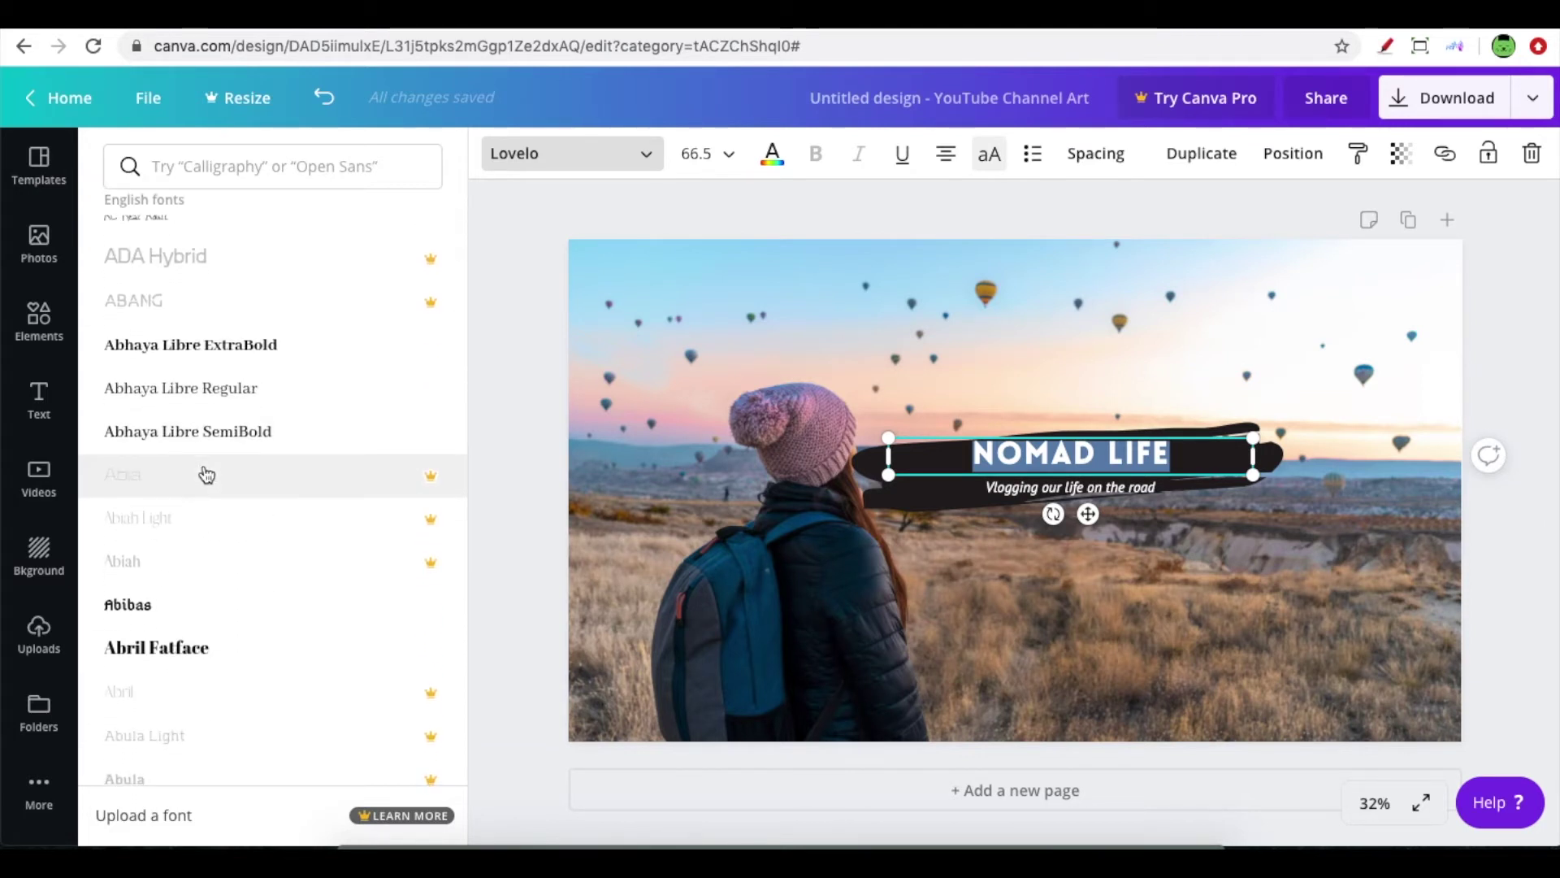
left_click(121, 642)
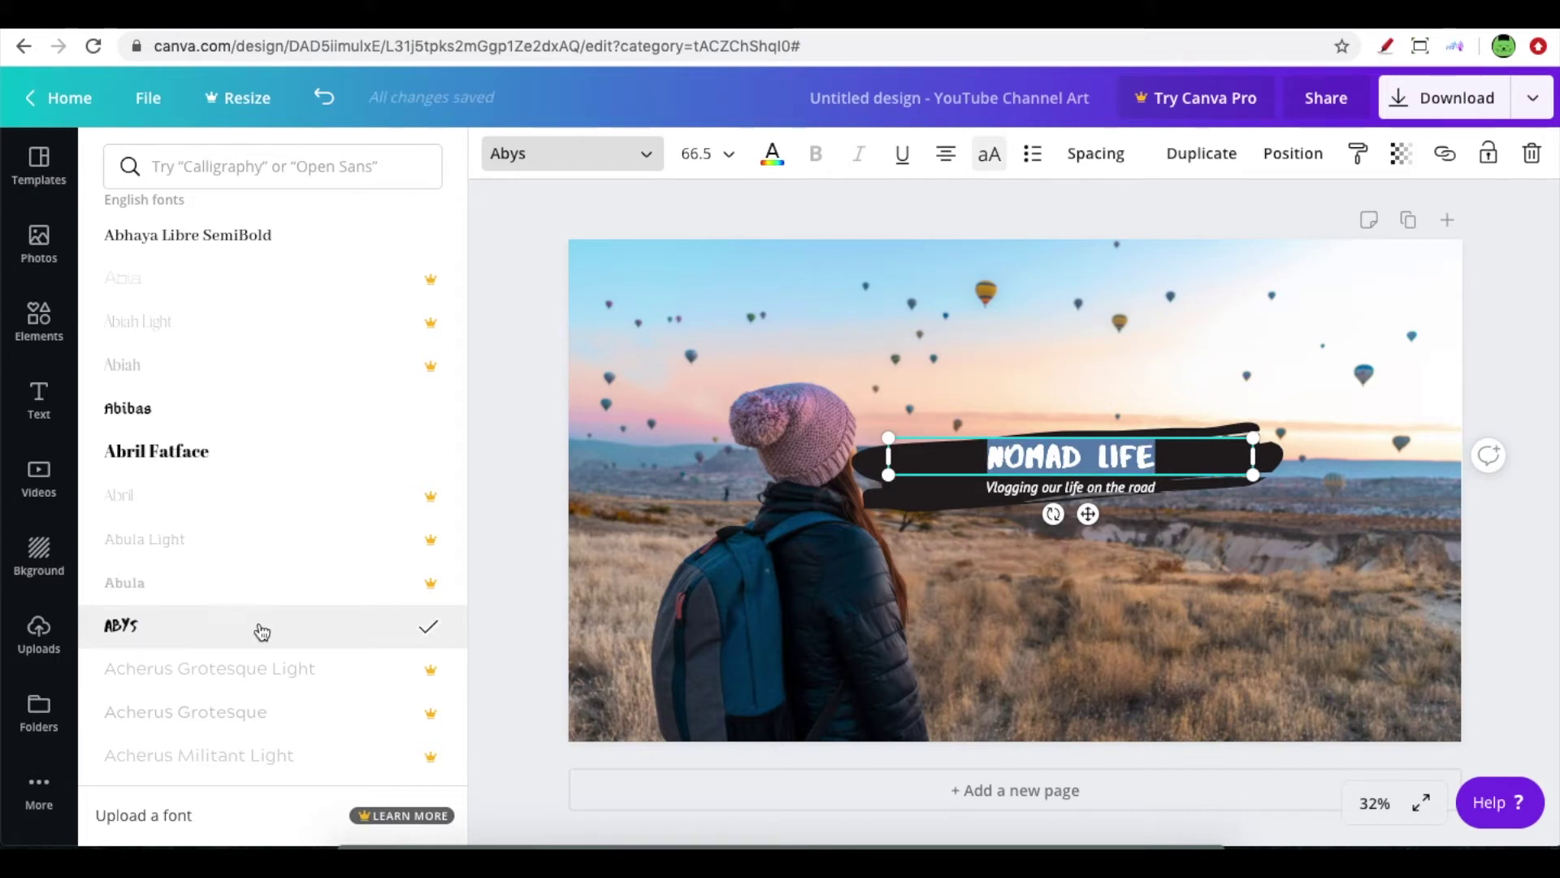
- Set the NOMAD LIFE title's font to Adigiana Toybox and deselect the text
scroll(258, 633, "down", 8)
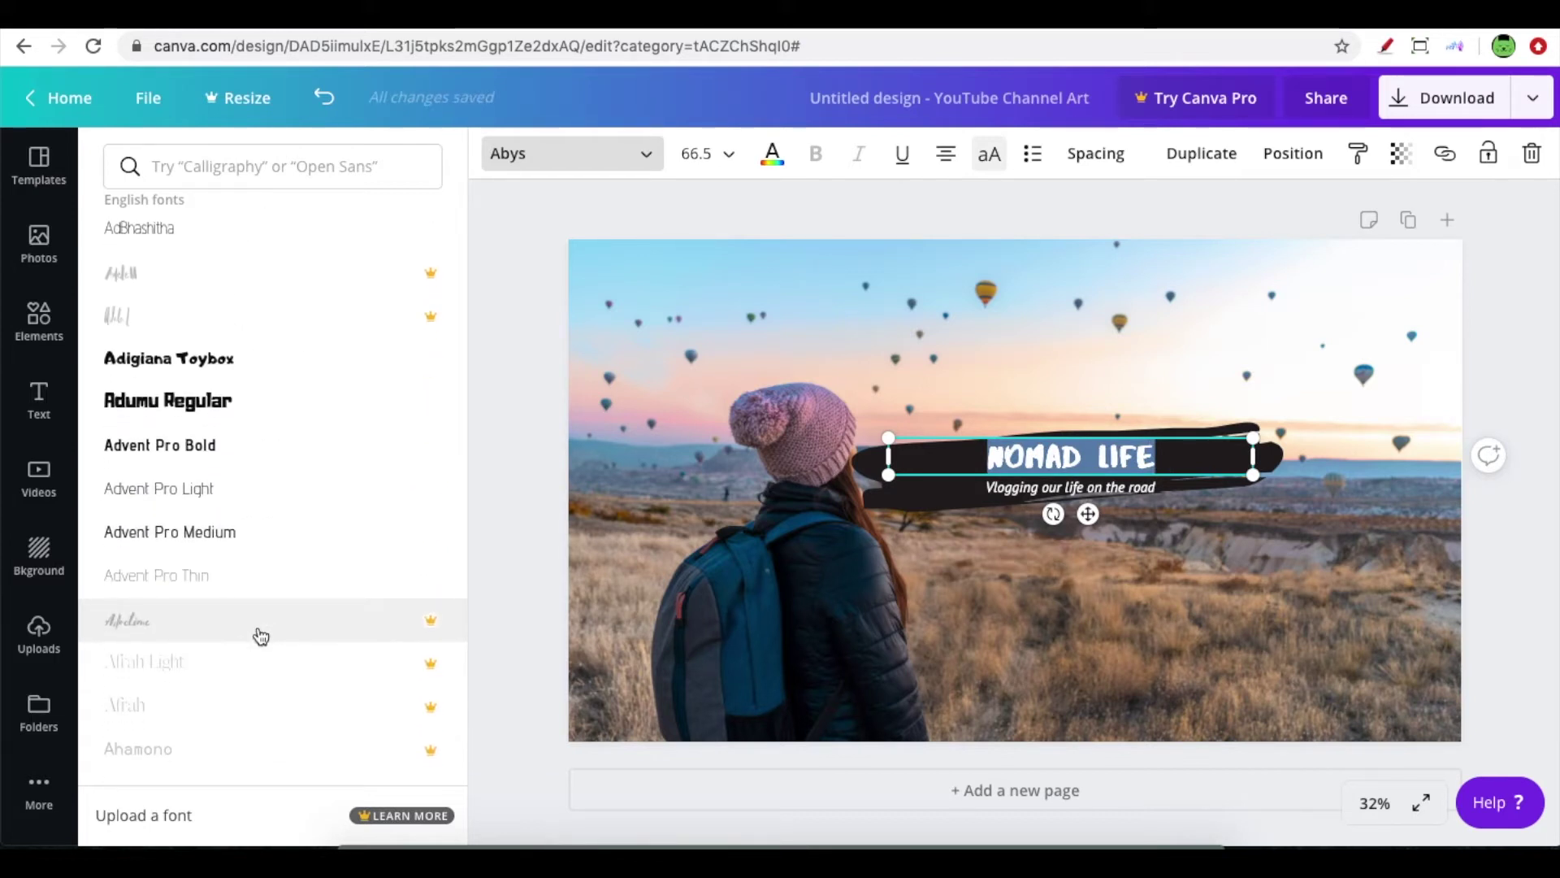
left_click(223, 366)
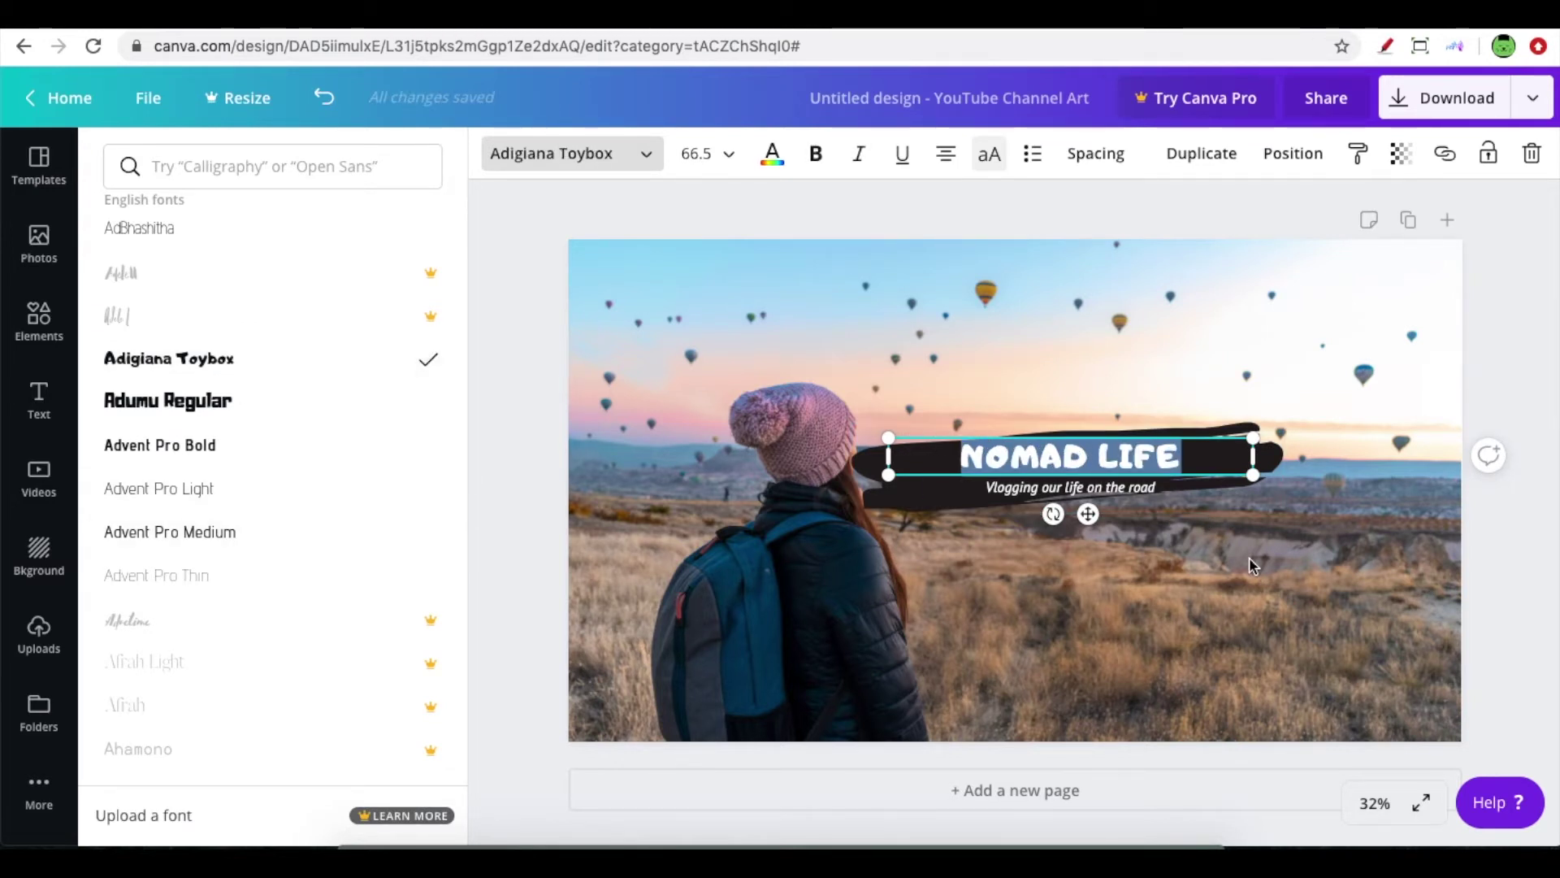
key("Escape")
left_click(1211, 364)
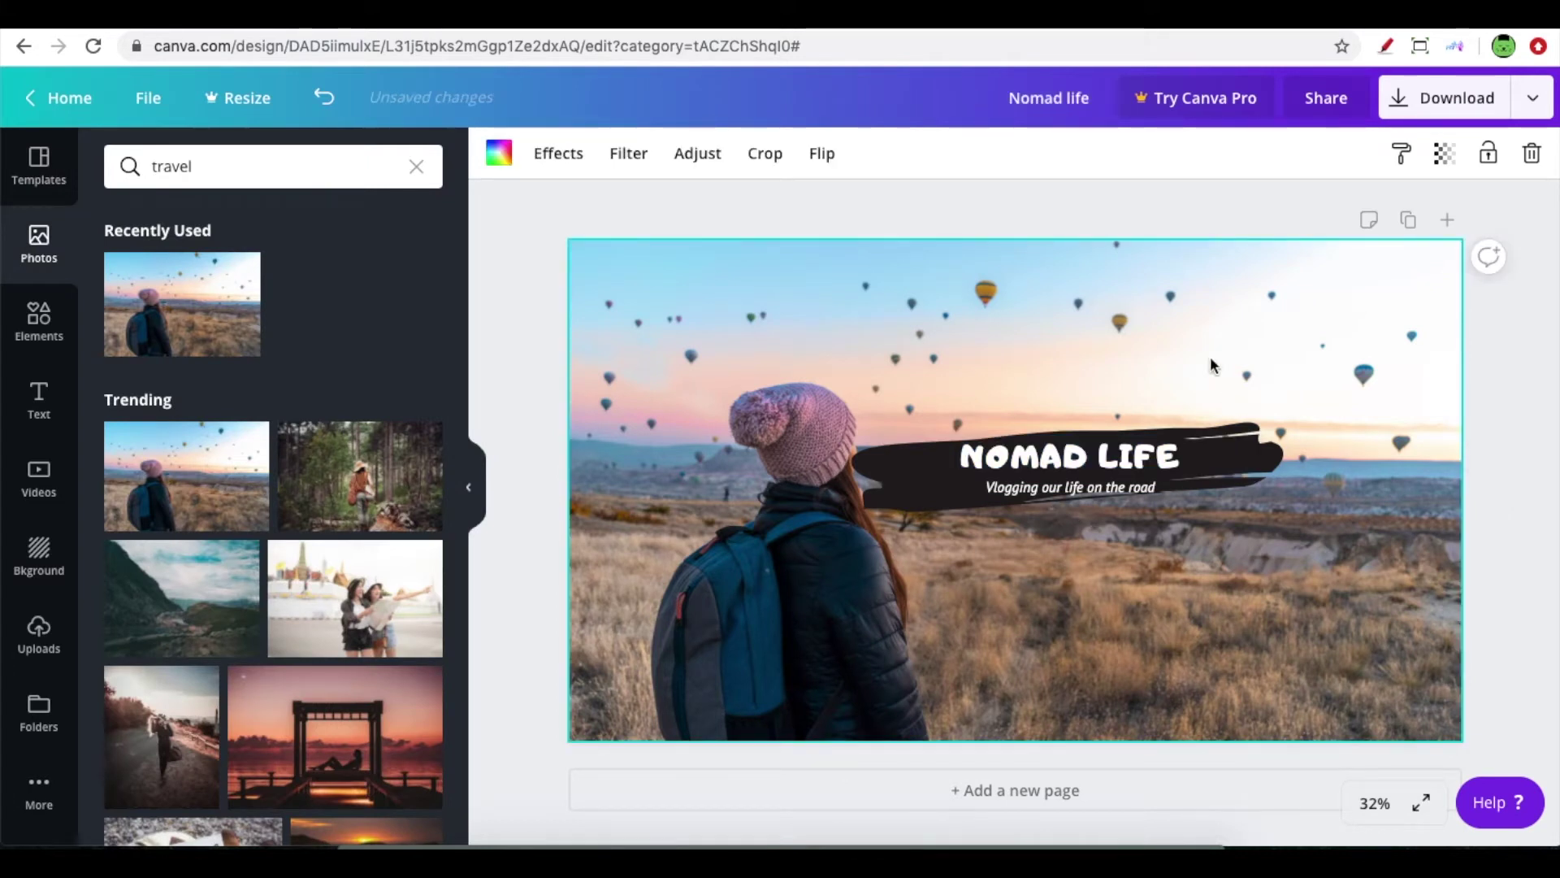
- Replace the tagline below the title with "follow my jorney" and deselect it
left_click(1100, 490)
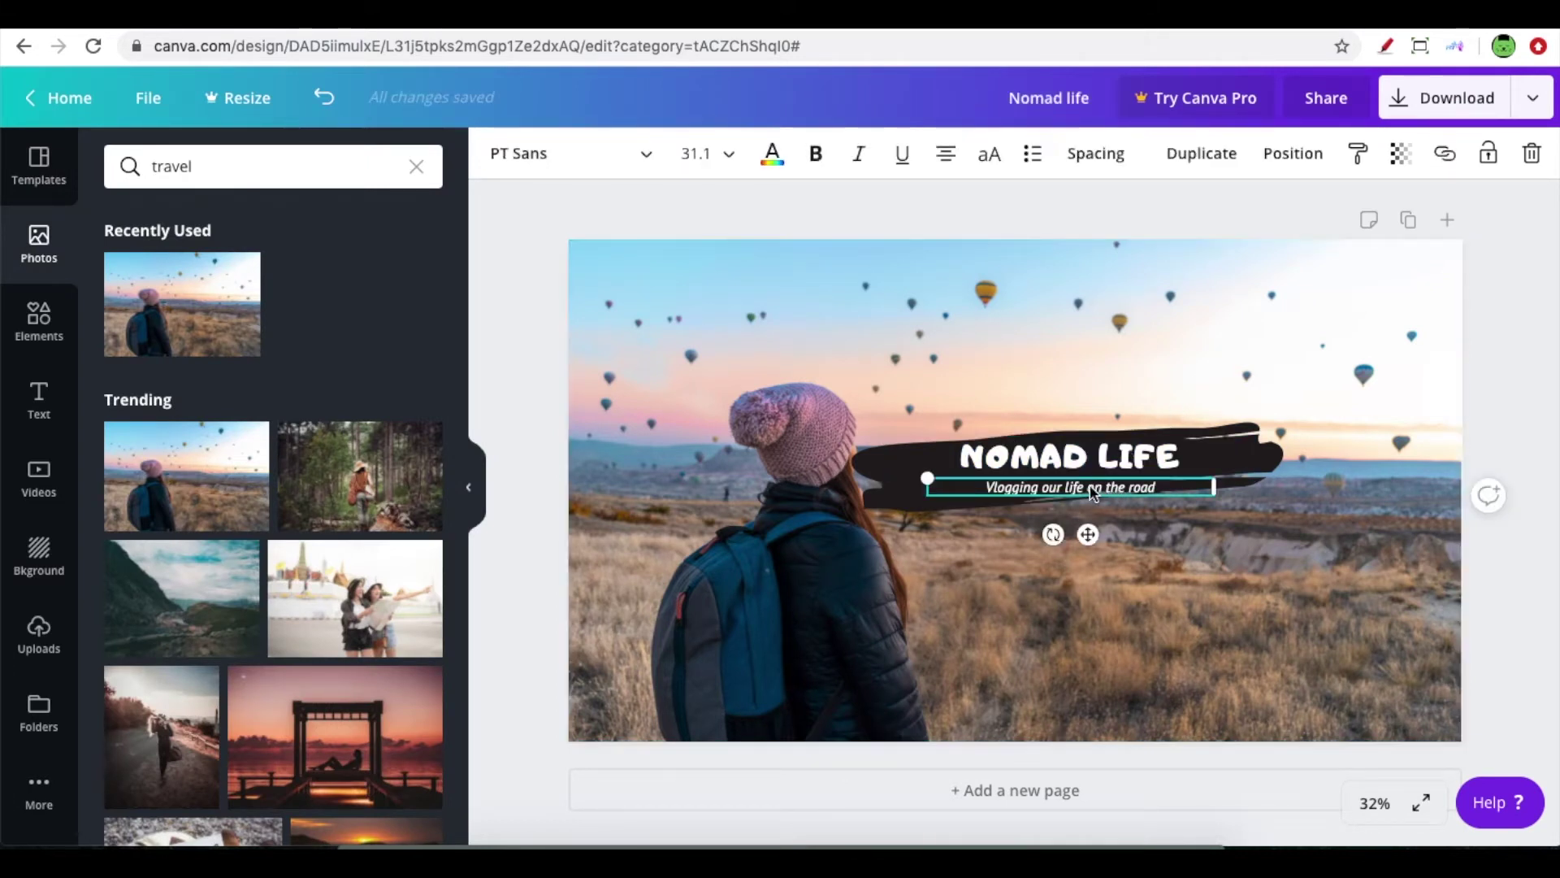
double_click(1071, 489)
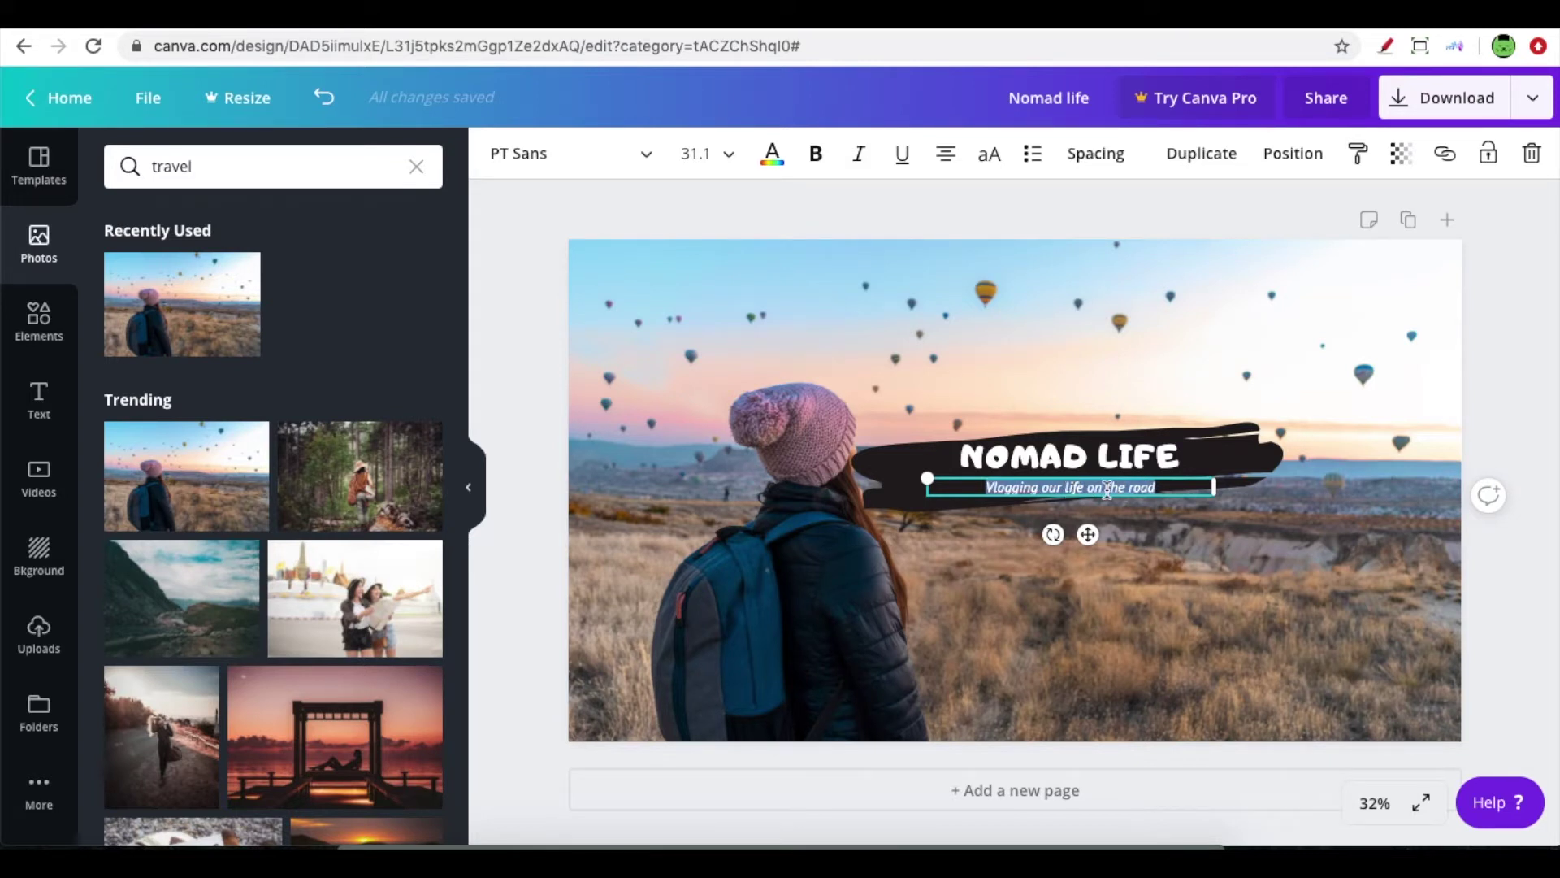
type("follow my jo")
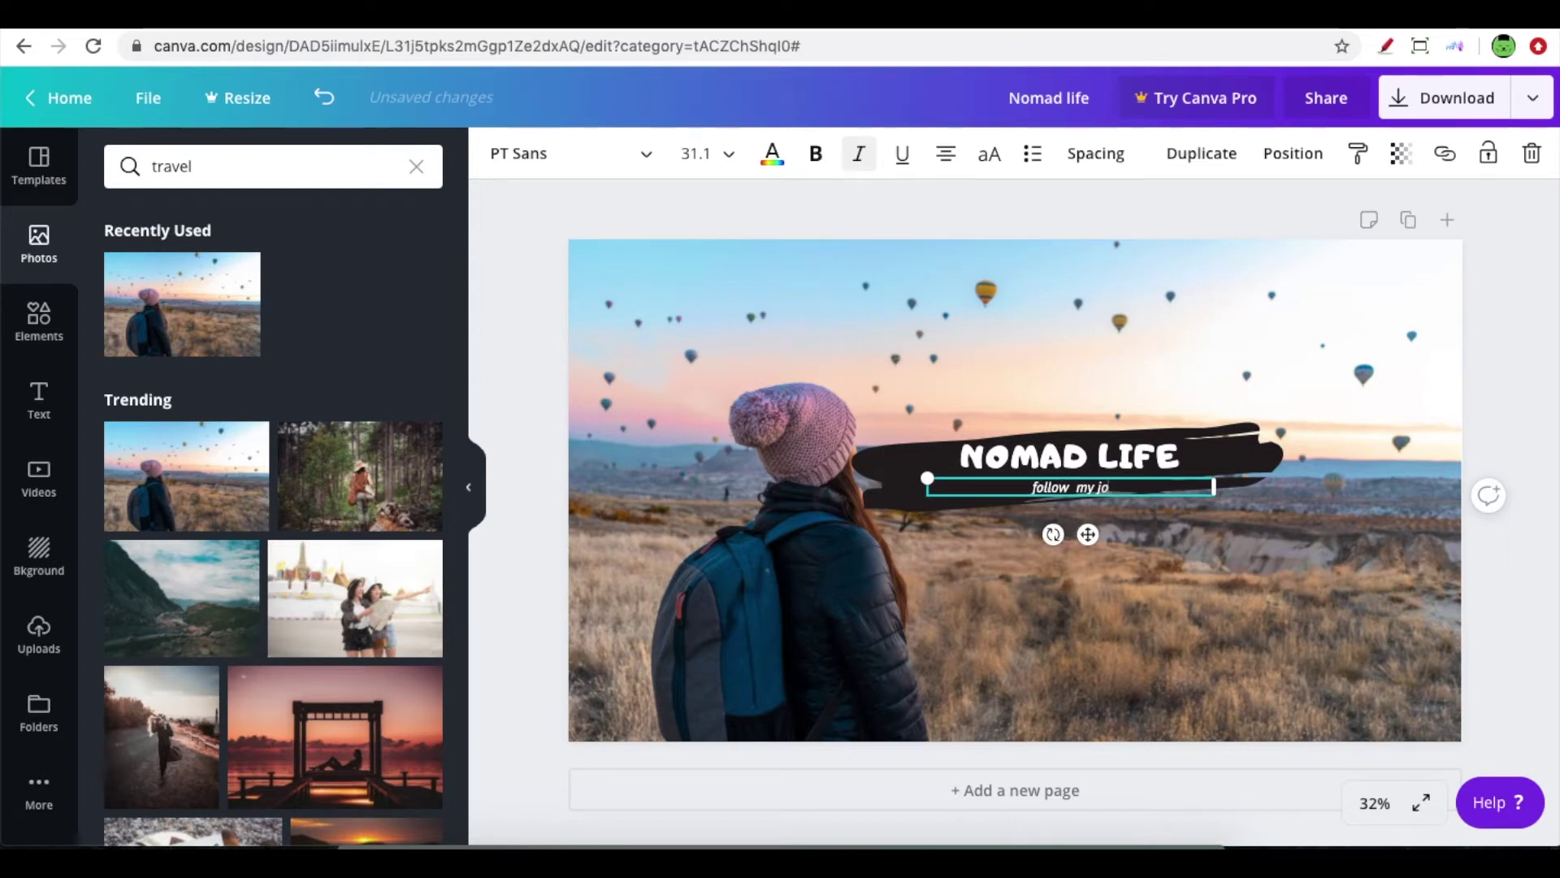
type("rney")
key("Return")
key("BackSpace")
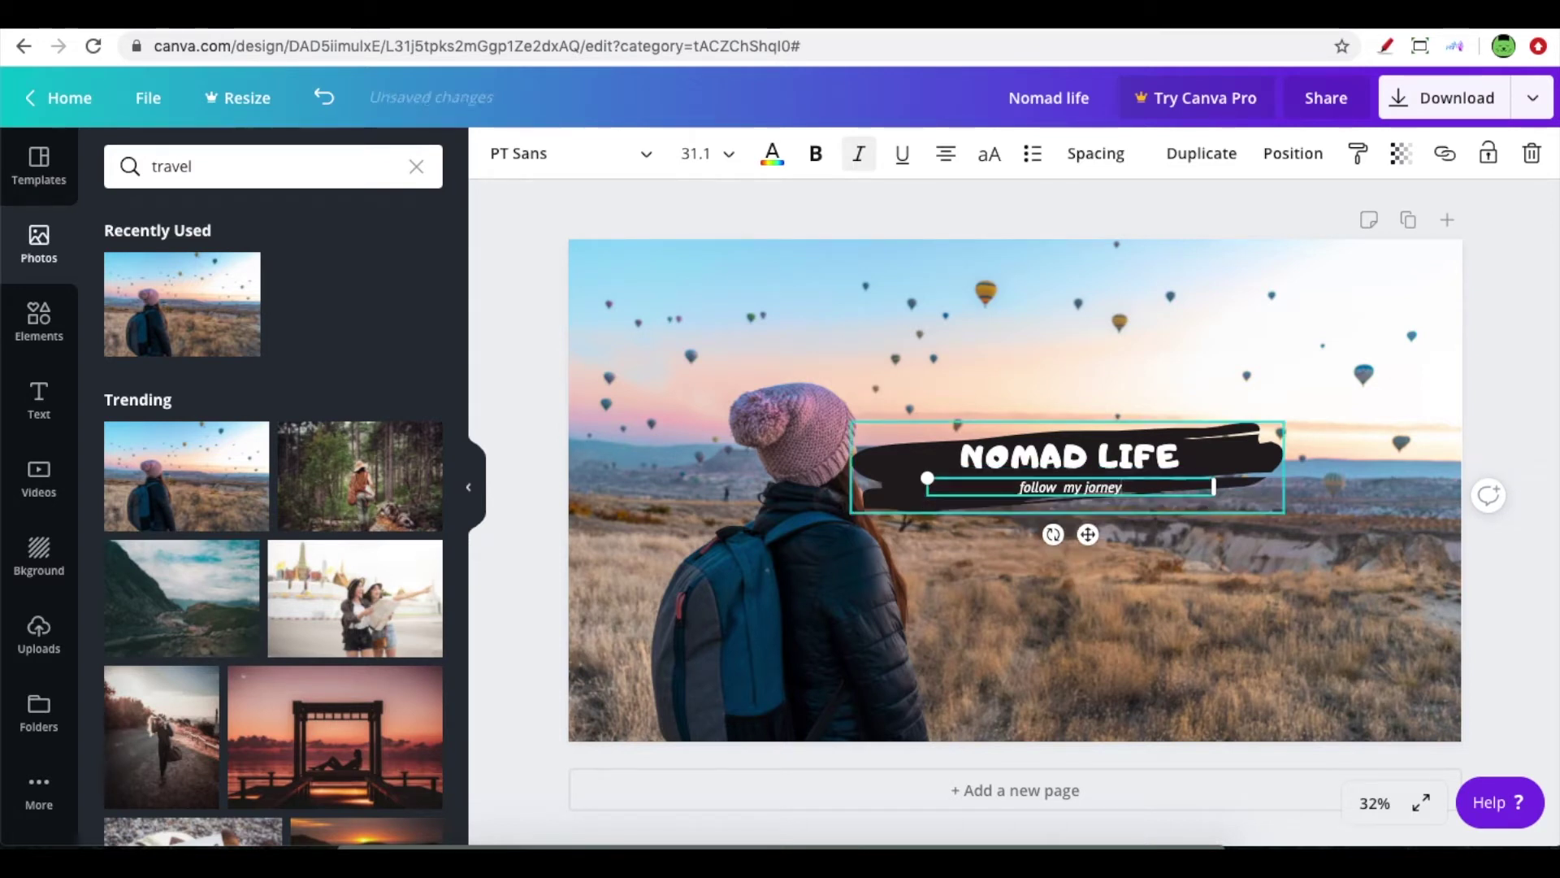
left_click(1223, 577)
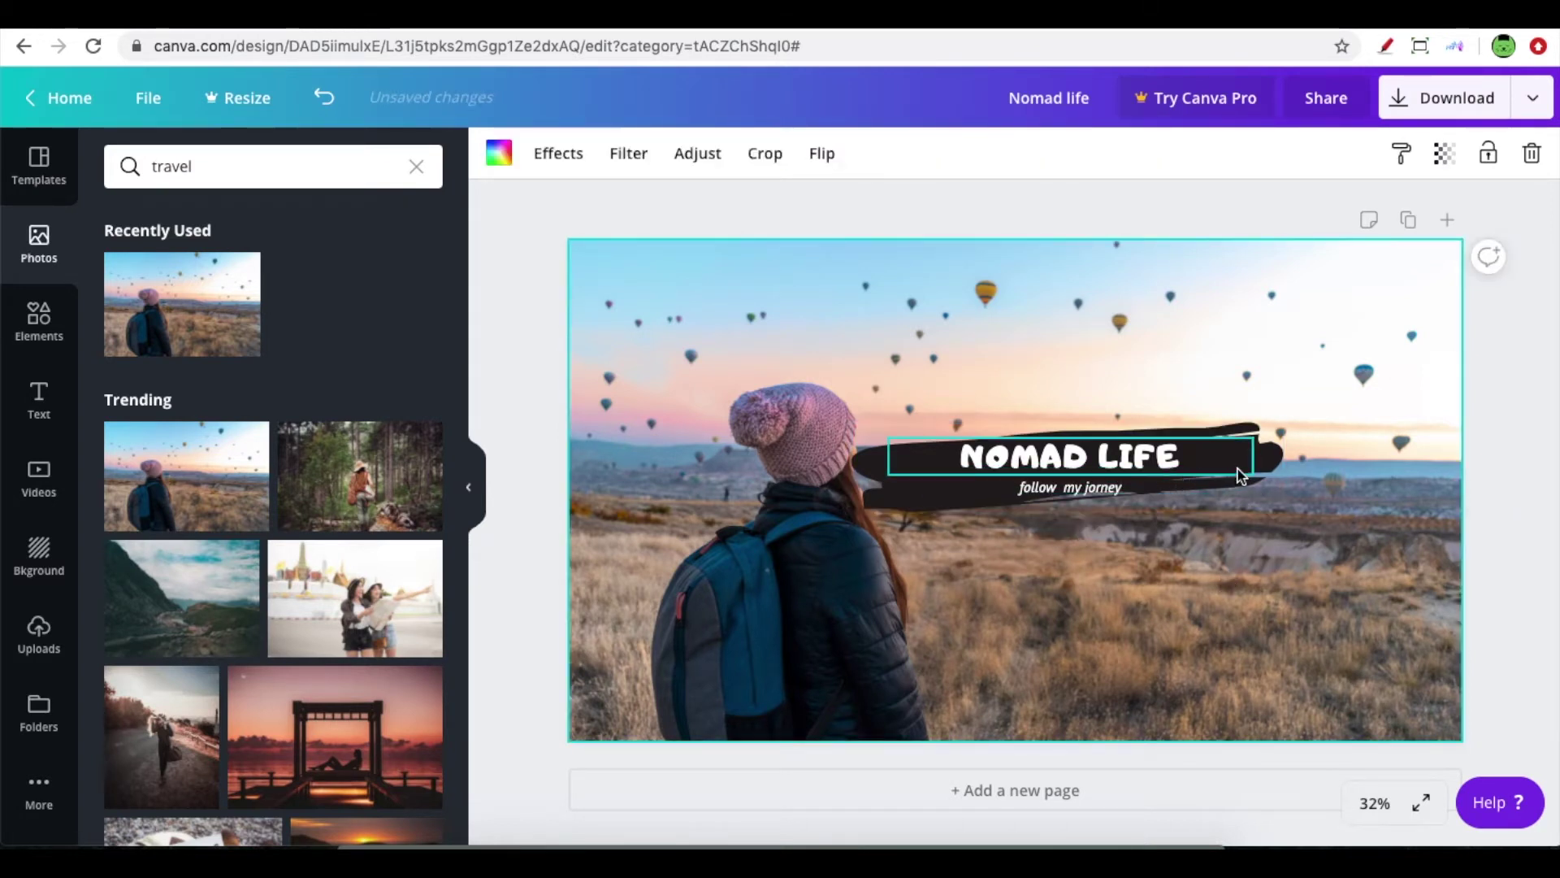
- Recolour the black brush stroke behind the title, trying dark blue and settling on the default light purple
left_click(1279, 459)
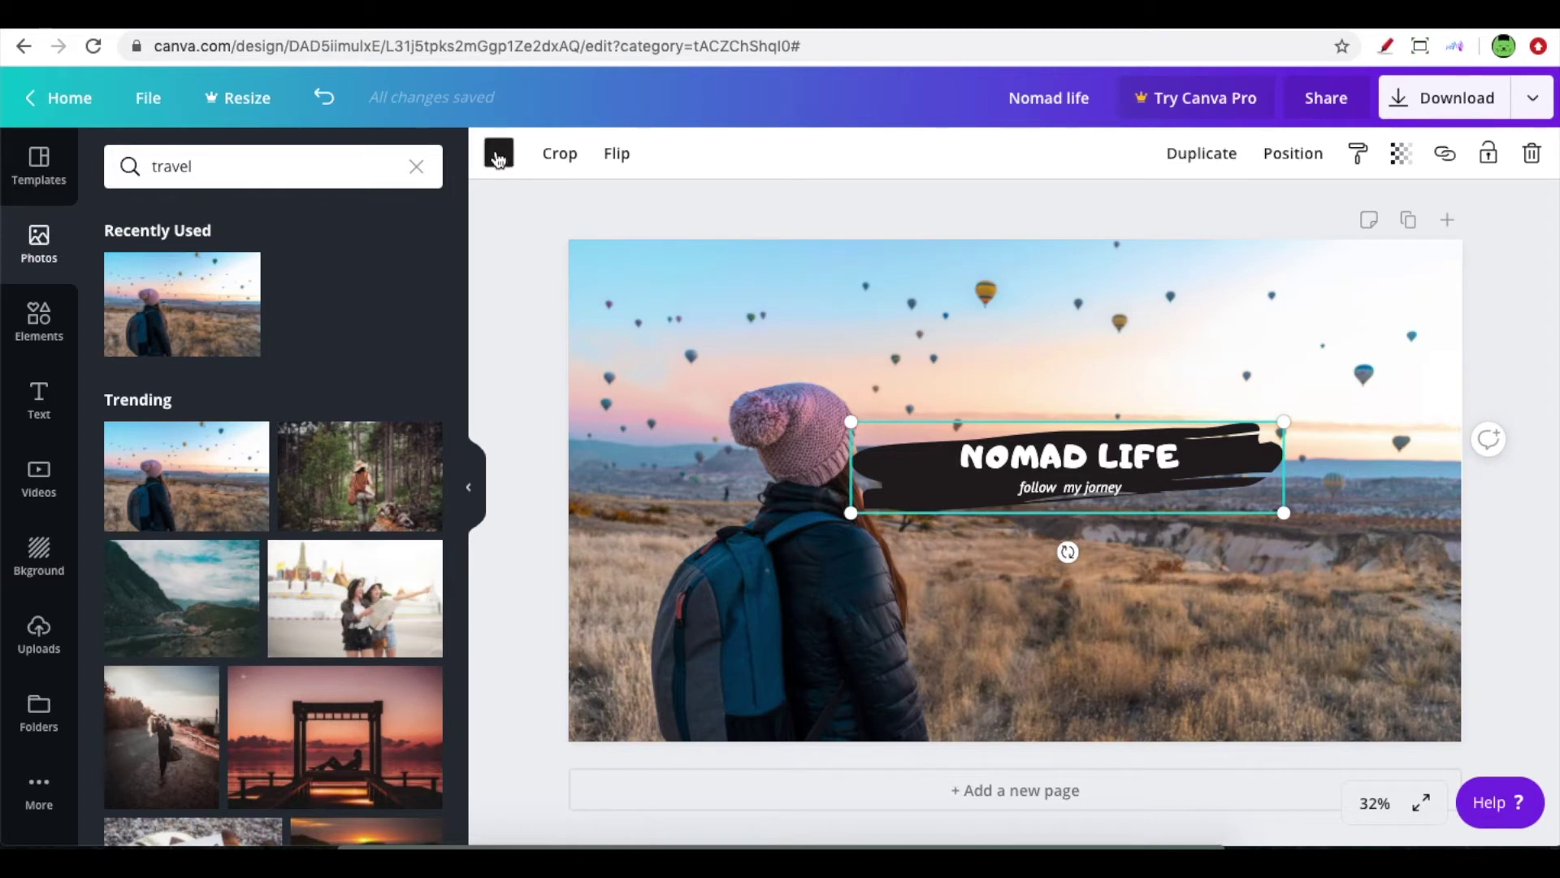
left_click(938, 575)
left_click(886, 484)
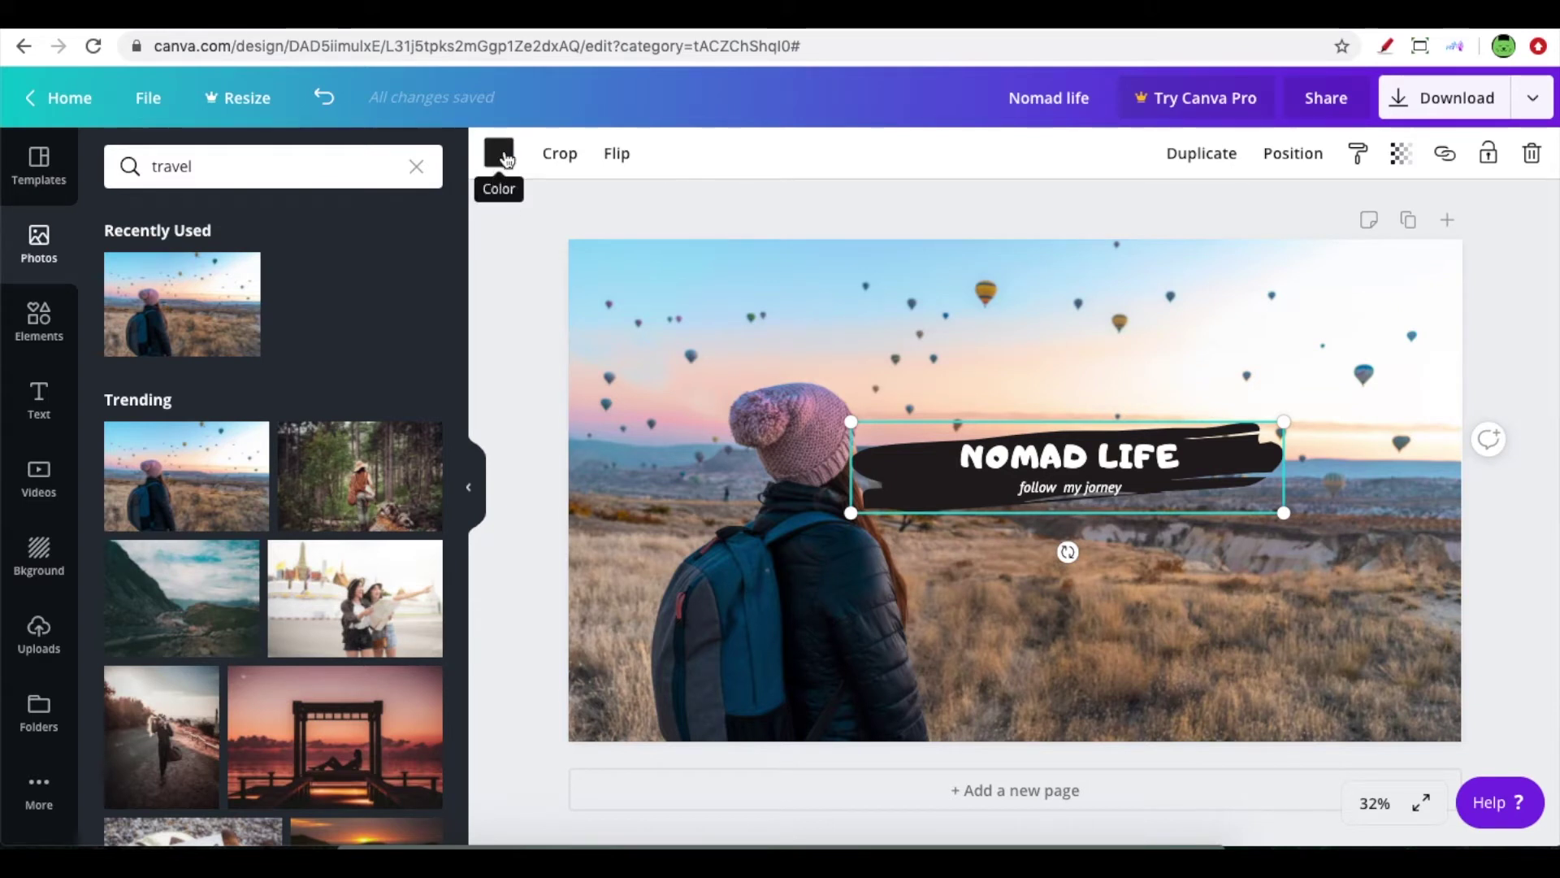
left_click(504, 162)
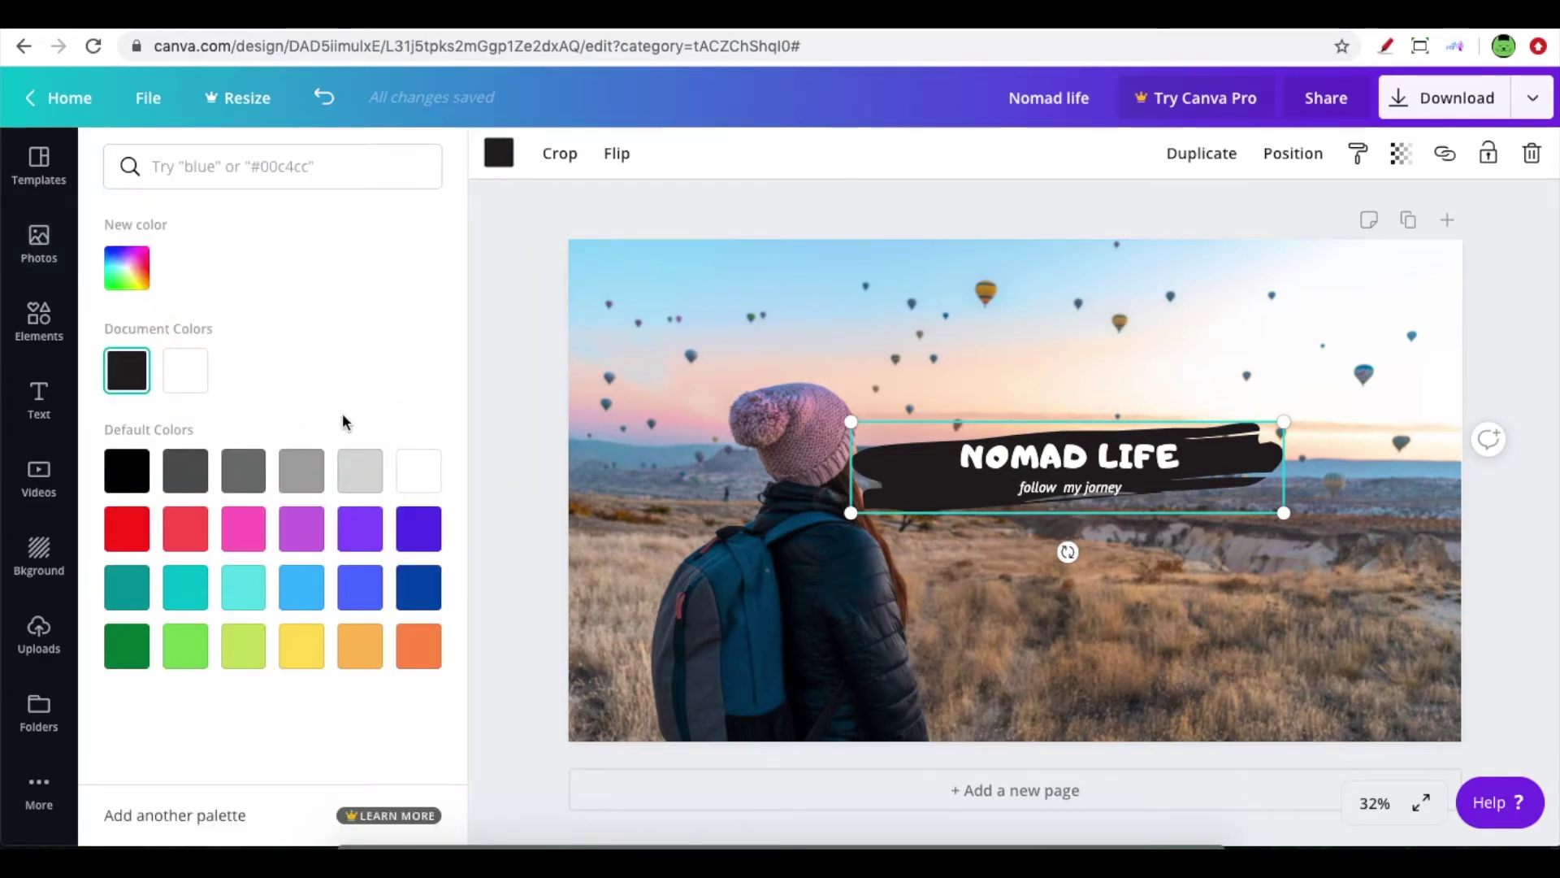
left_click(301, 534)
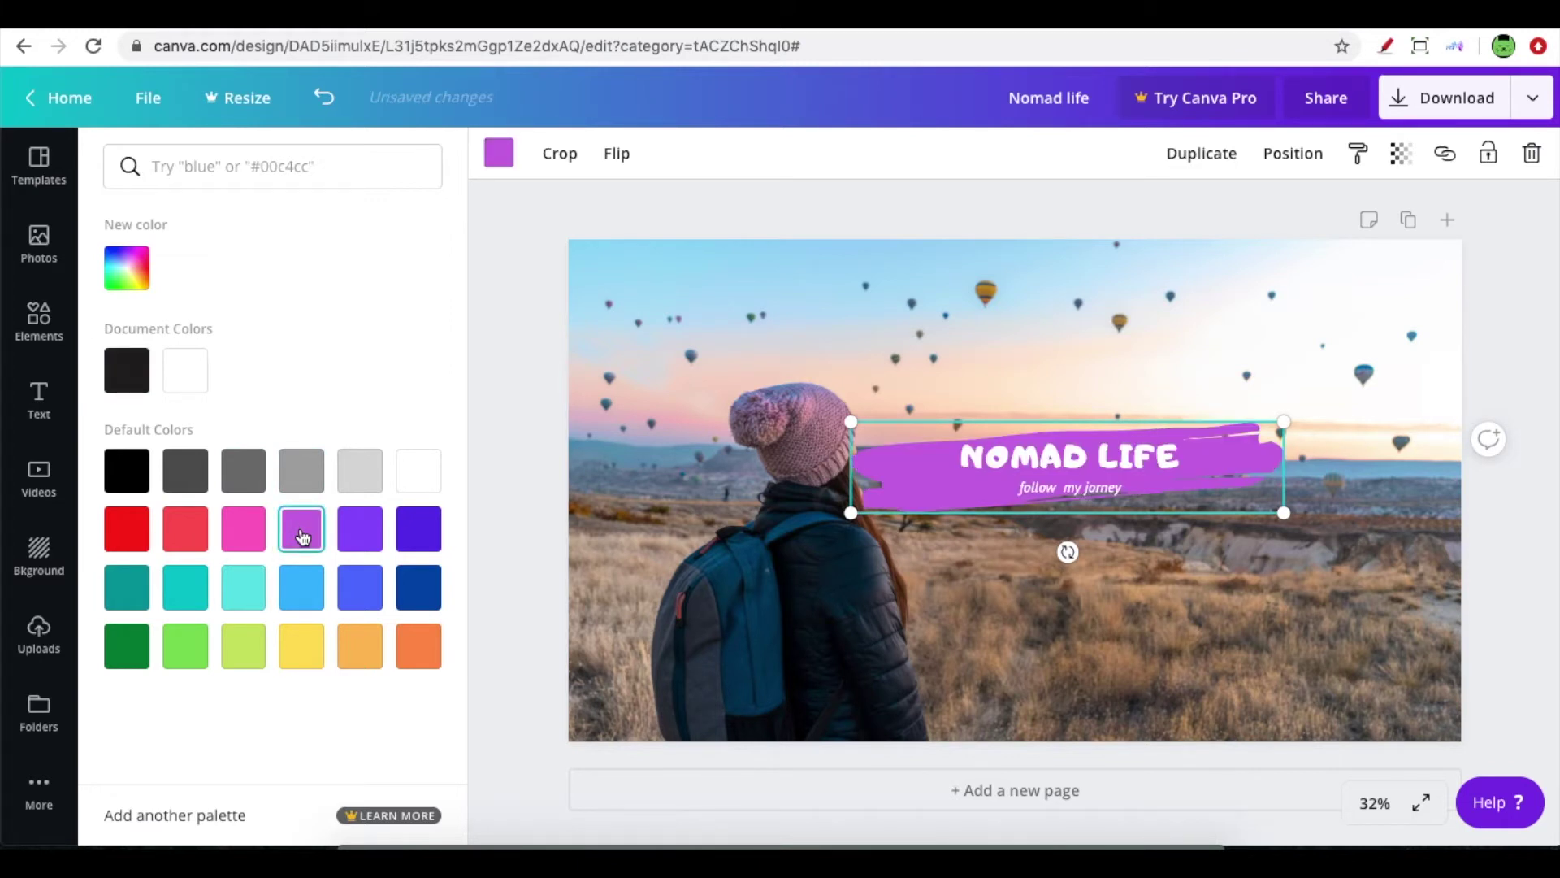
left_click(420, 601)
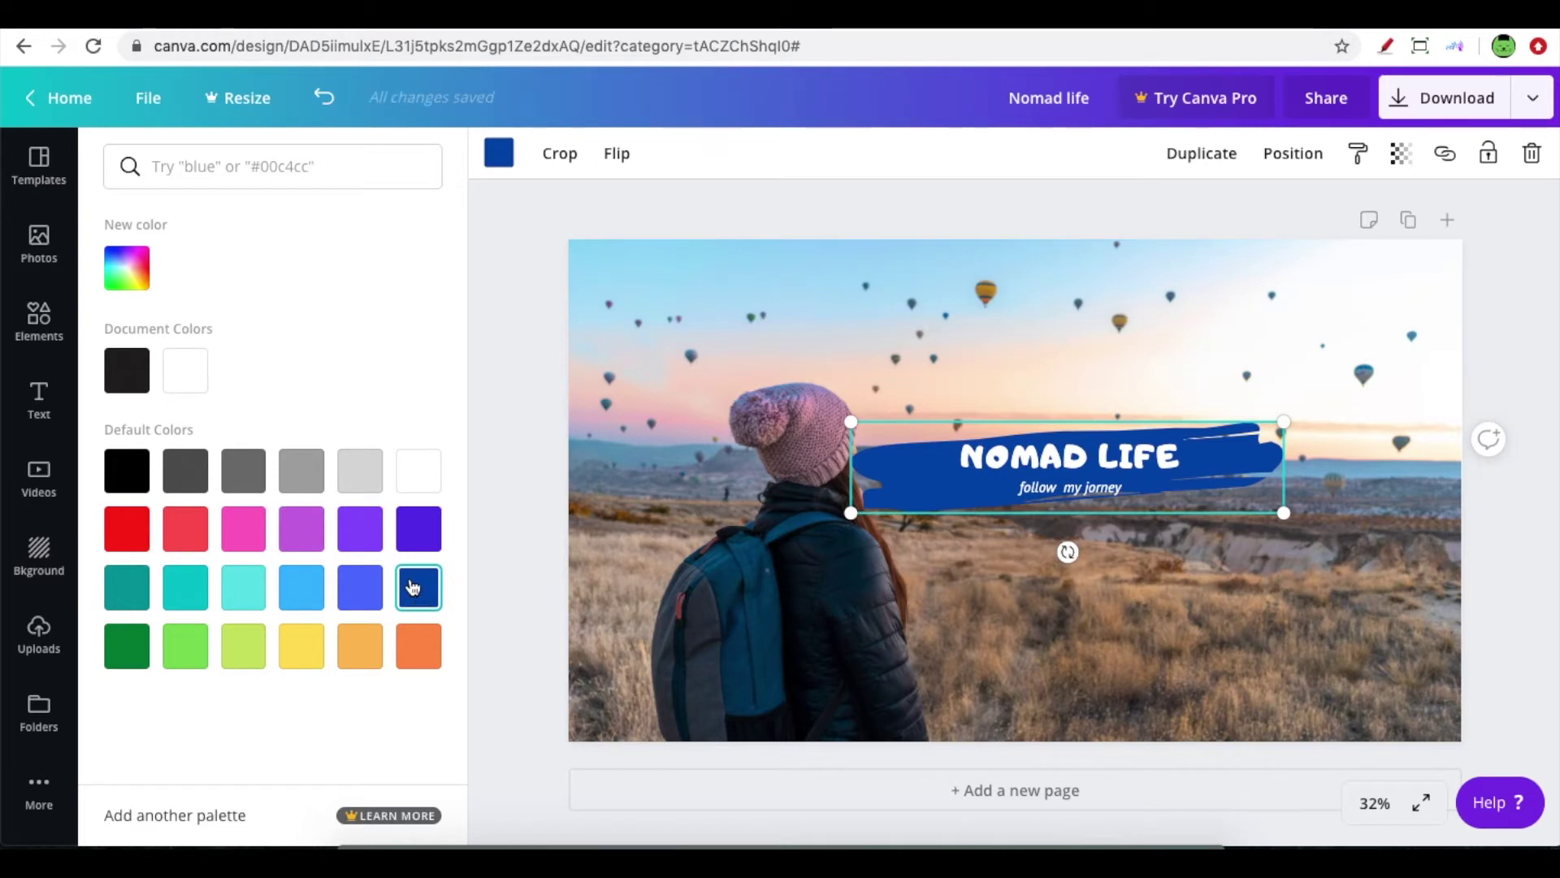
left_click(303, 530)
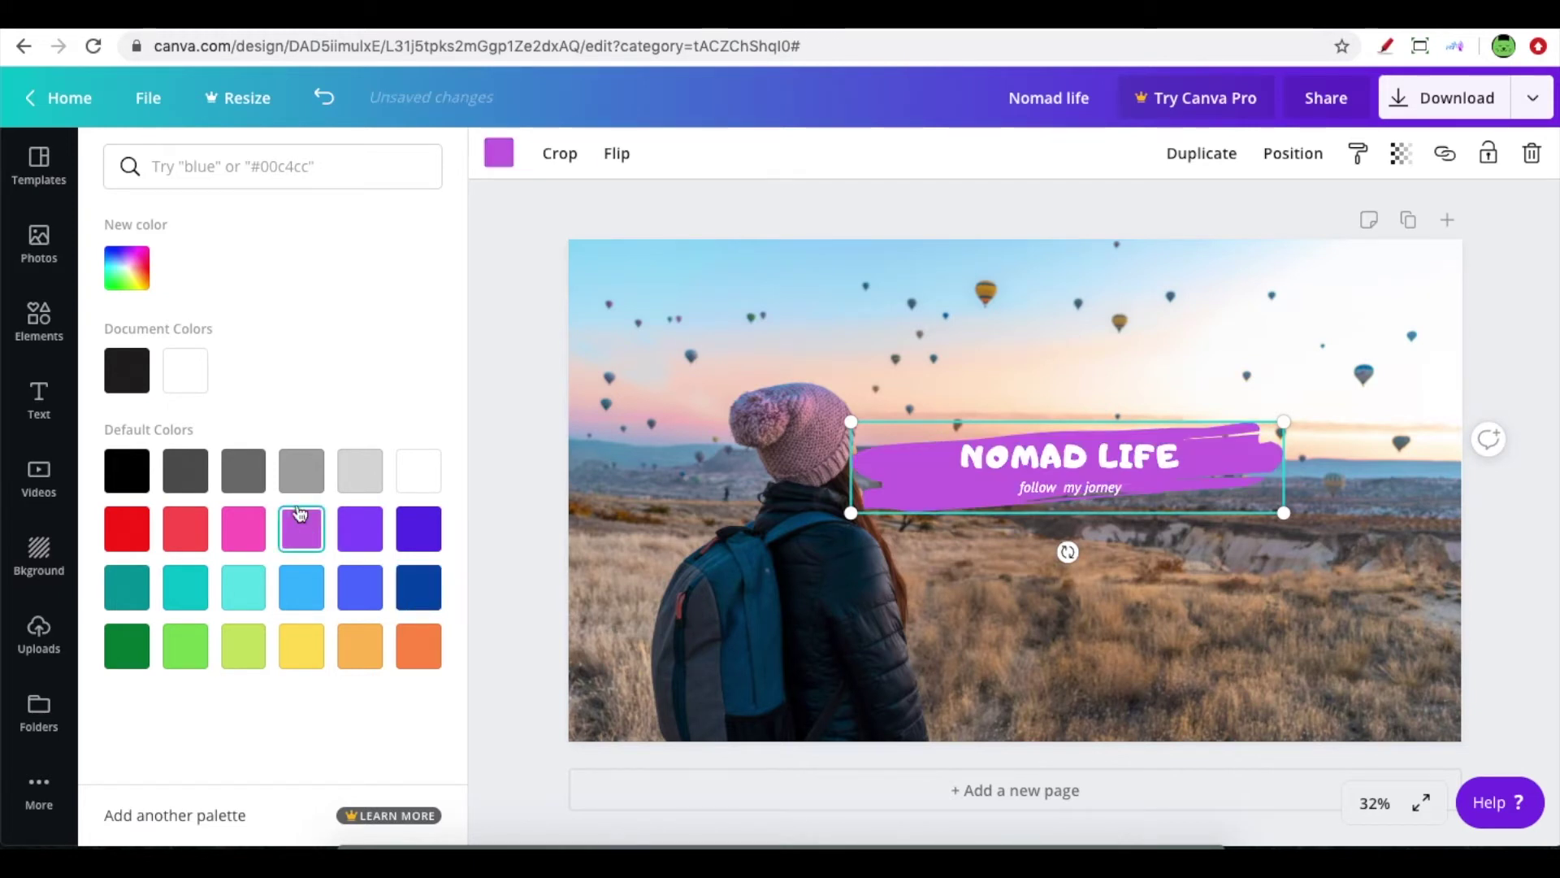
- Give the brush stroke a custom, deeper and more saturated purple as a new colour
left_click(128, 272)
mouse_move(284, 333)
left_mouse_down()
mouse_move(366, 364)
mouse_move(340, 345)
left_mouse_up()
left_click(238, 255)
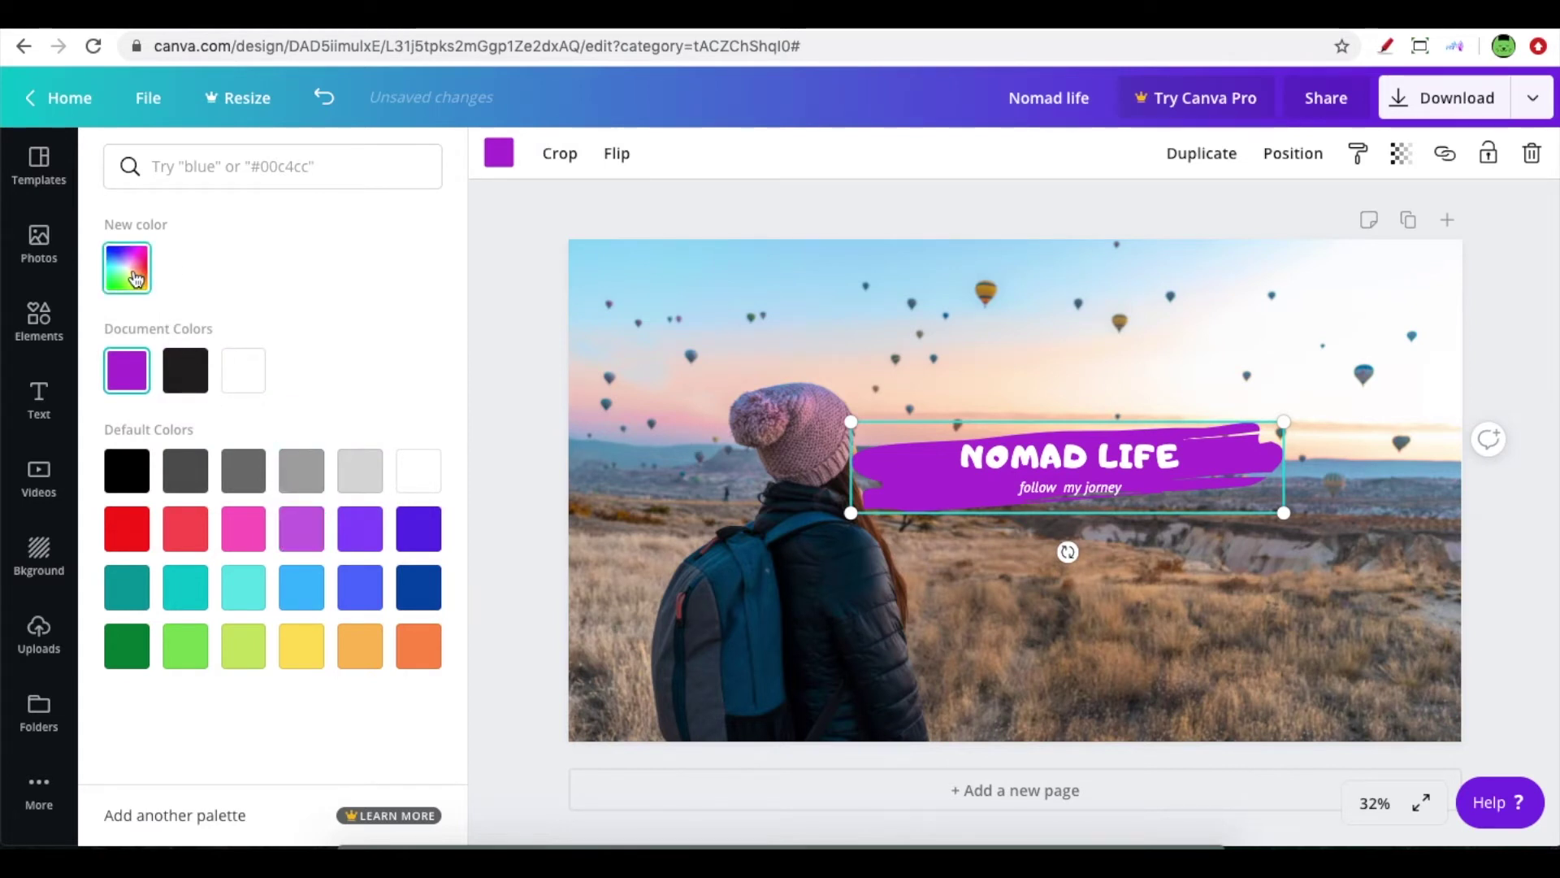
- Fine-tune the brush stroke's custom purple, trying several shades and settling on the darker #9e2fbd
left_click(146, 289)
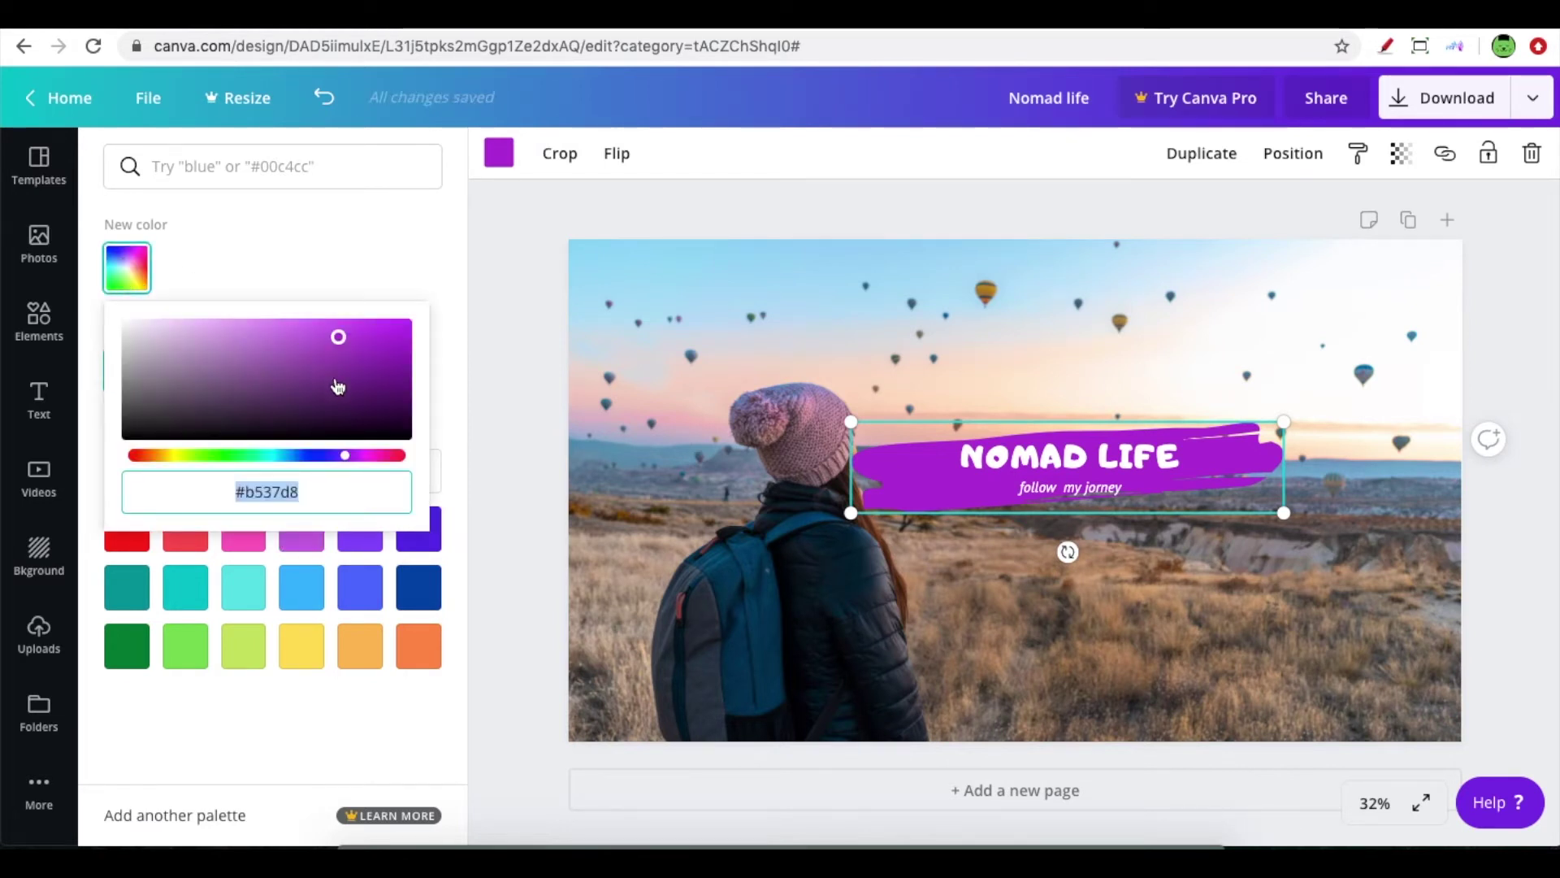
double_click(283, 493)
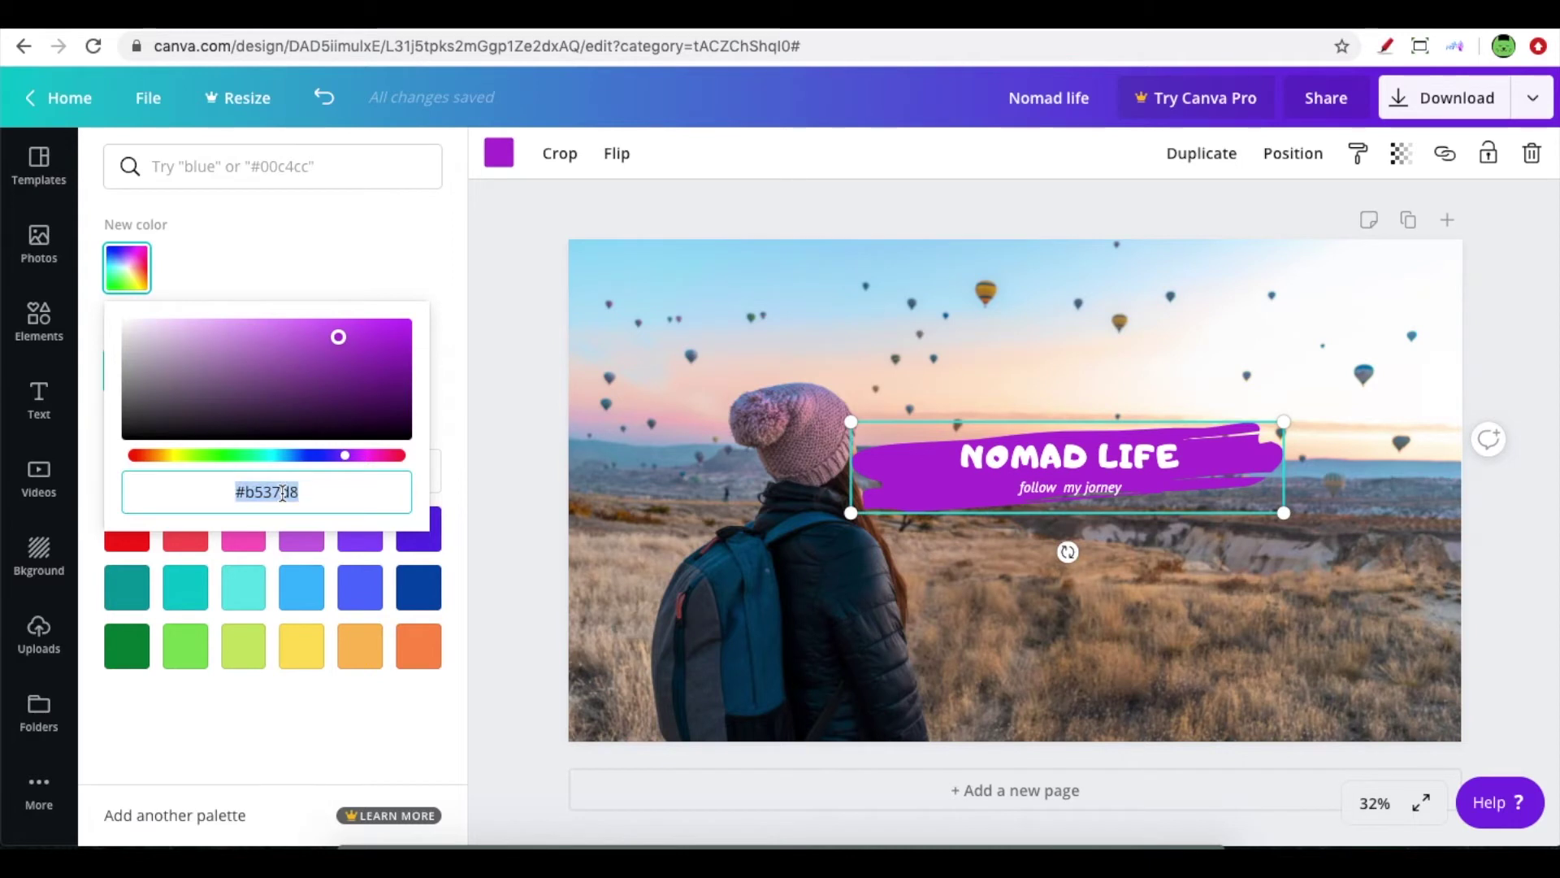
left_click(288, 493)
double_click(289, 493)
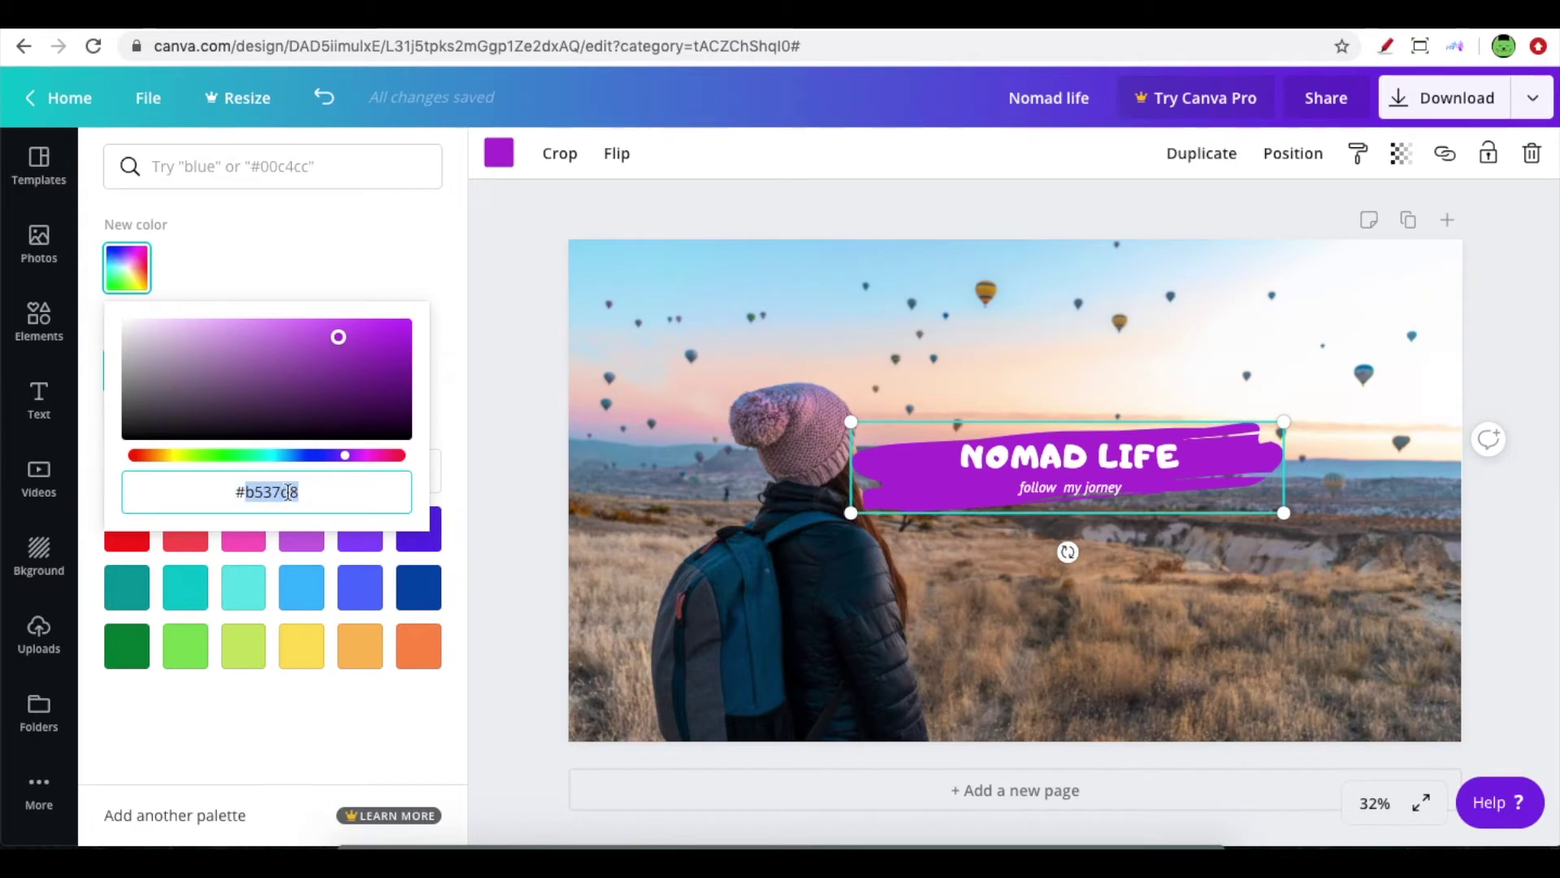
left_click(353, 358)
left_click(349, 336)
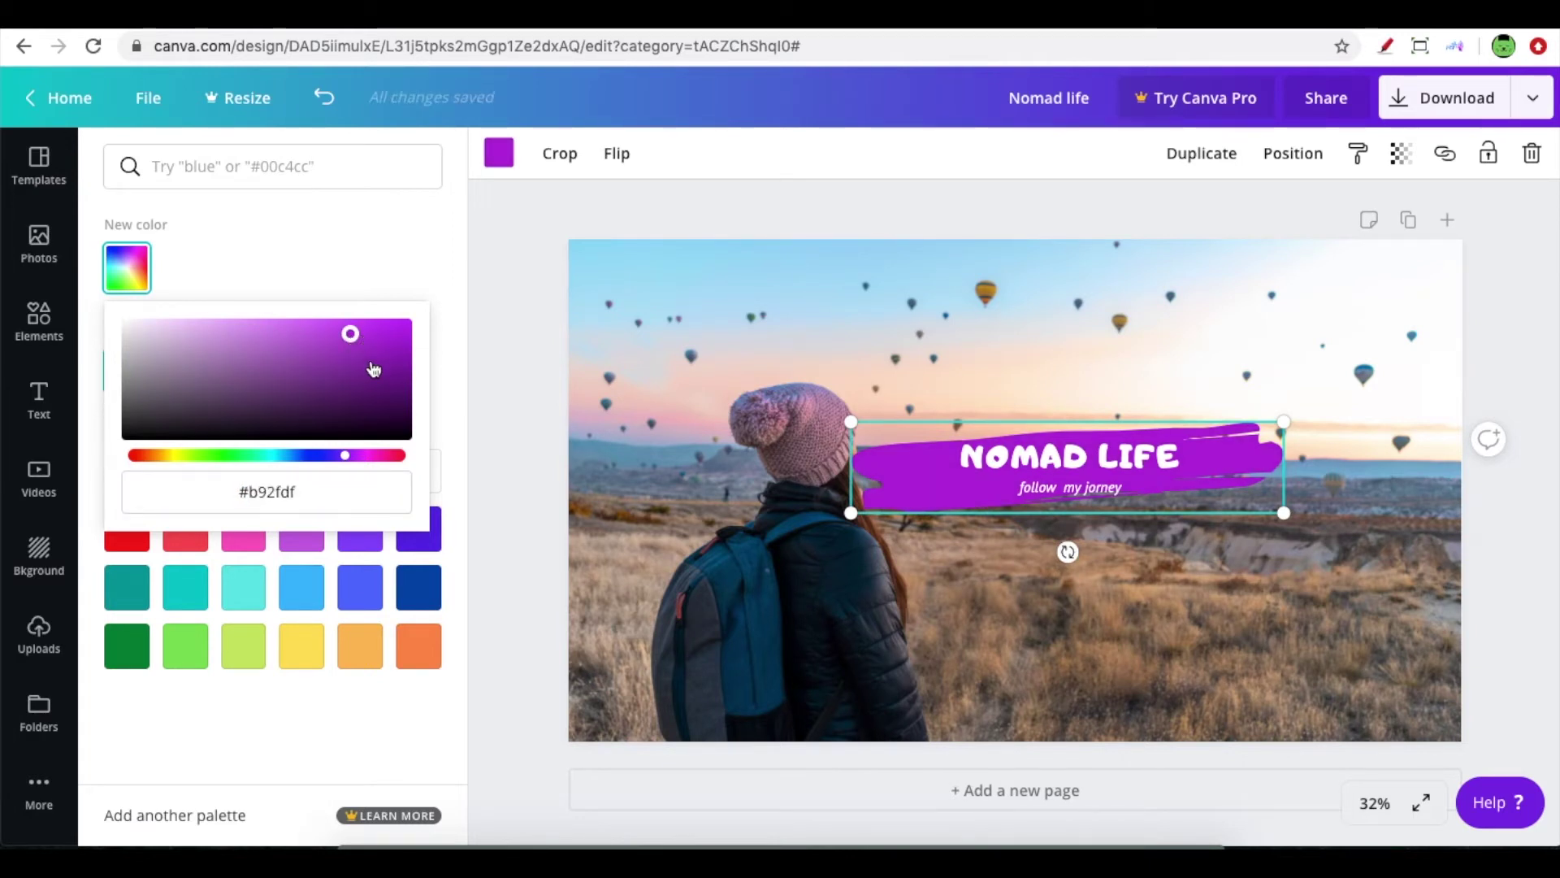
left_click(373, 369)
left_click_drag(373, 370, 373, 344)
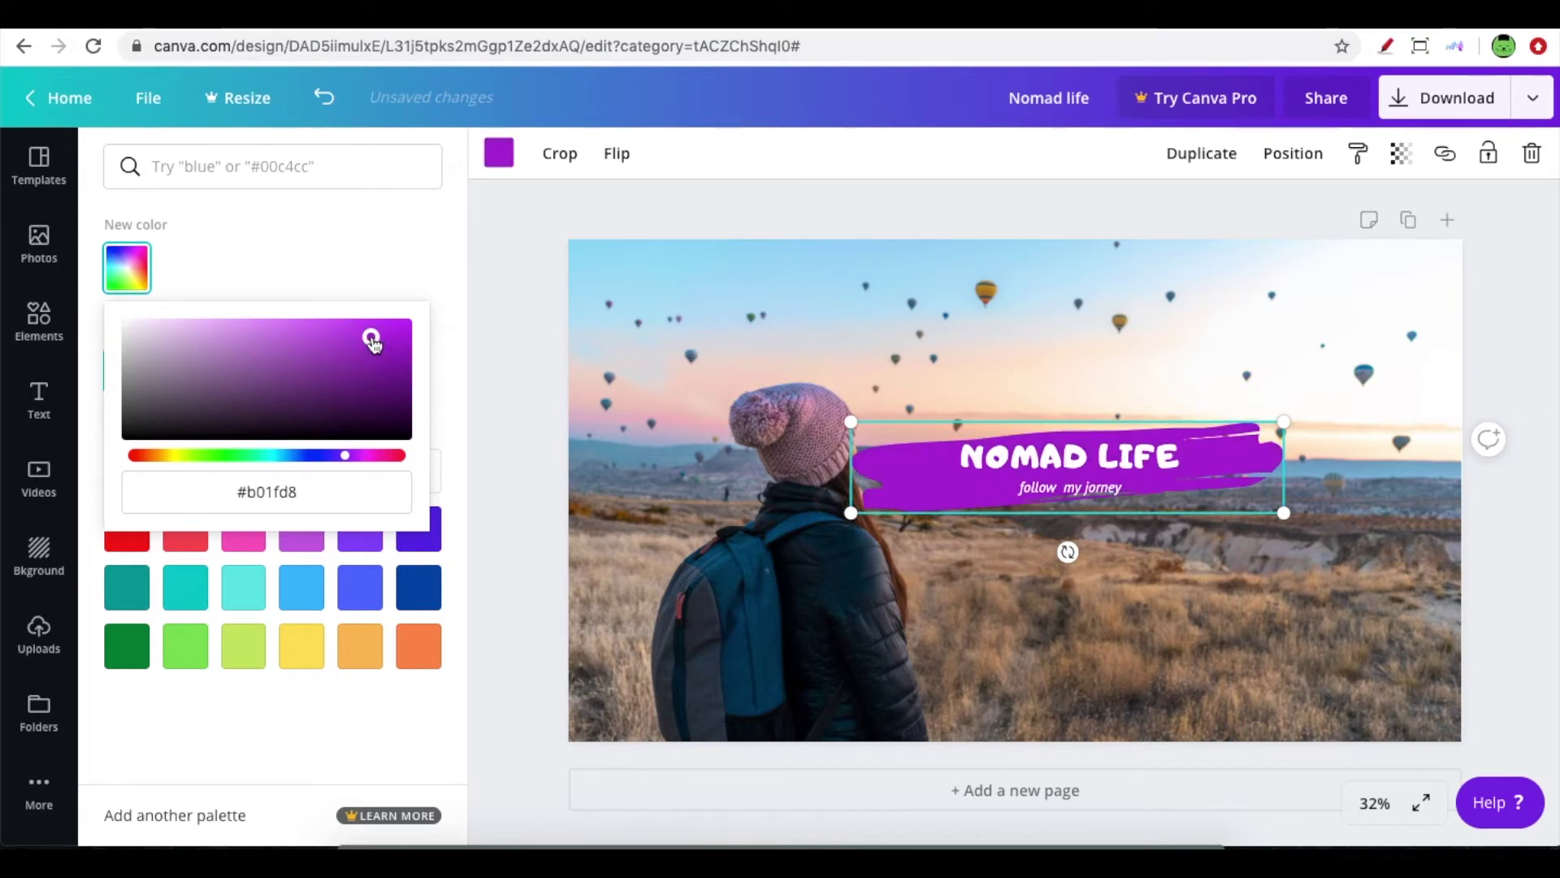
left_click(355, 347)
left_click(341, 331)
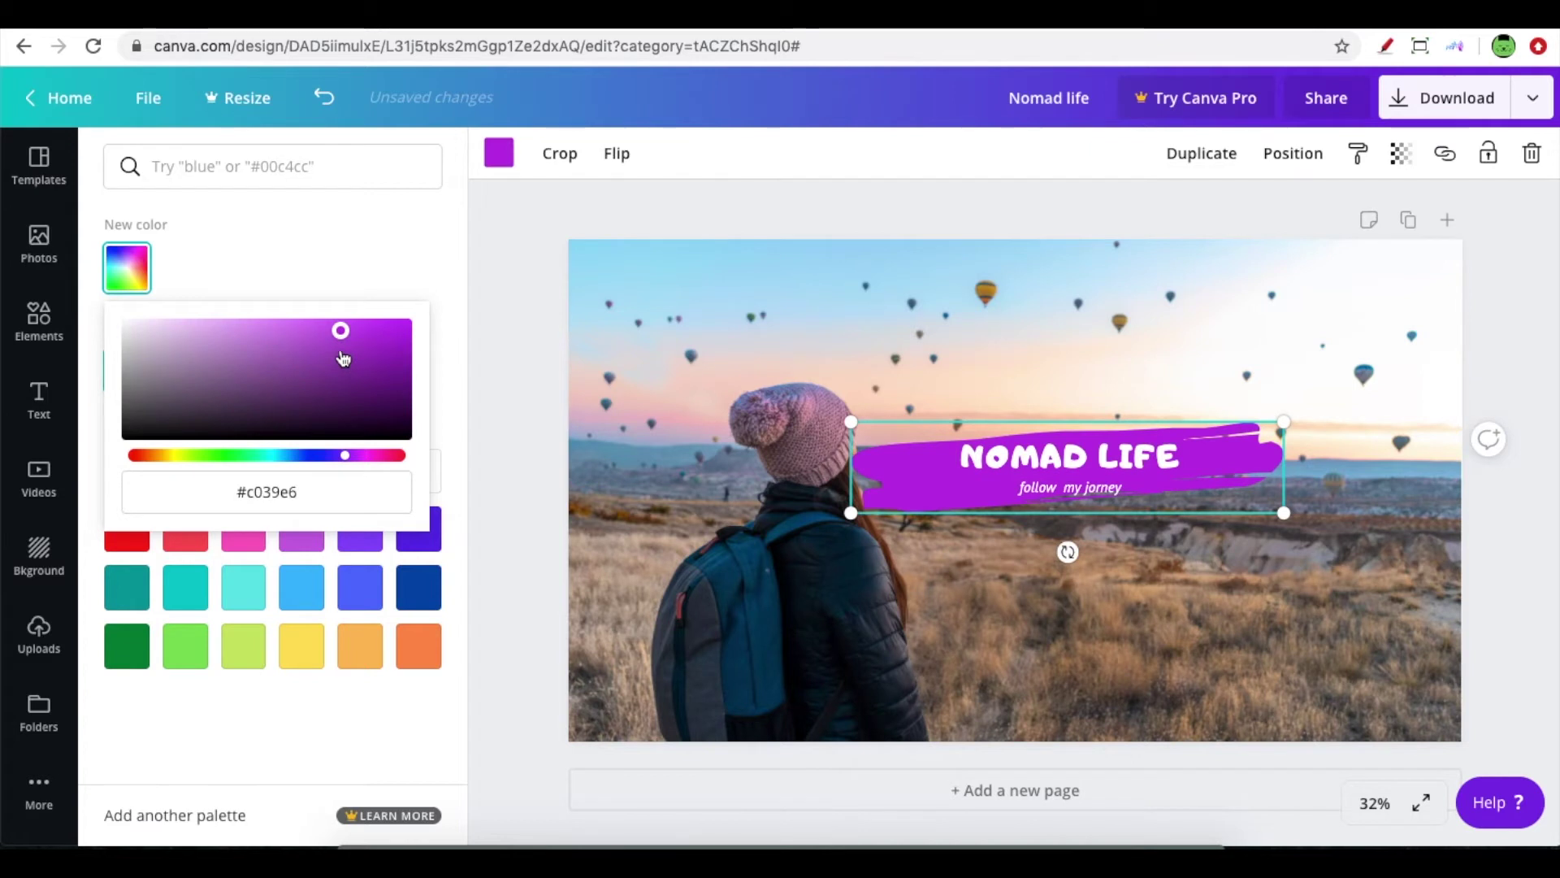
left_click(341, 351)
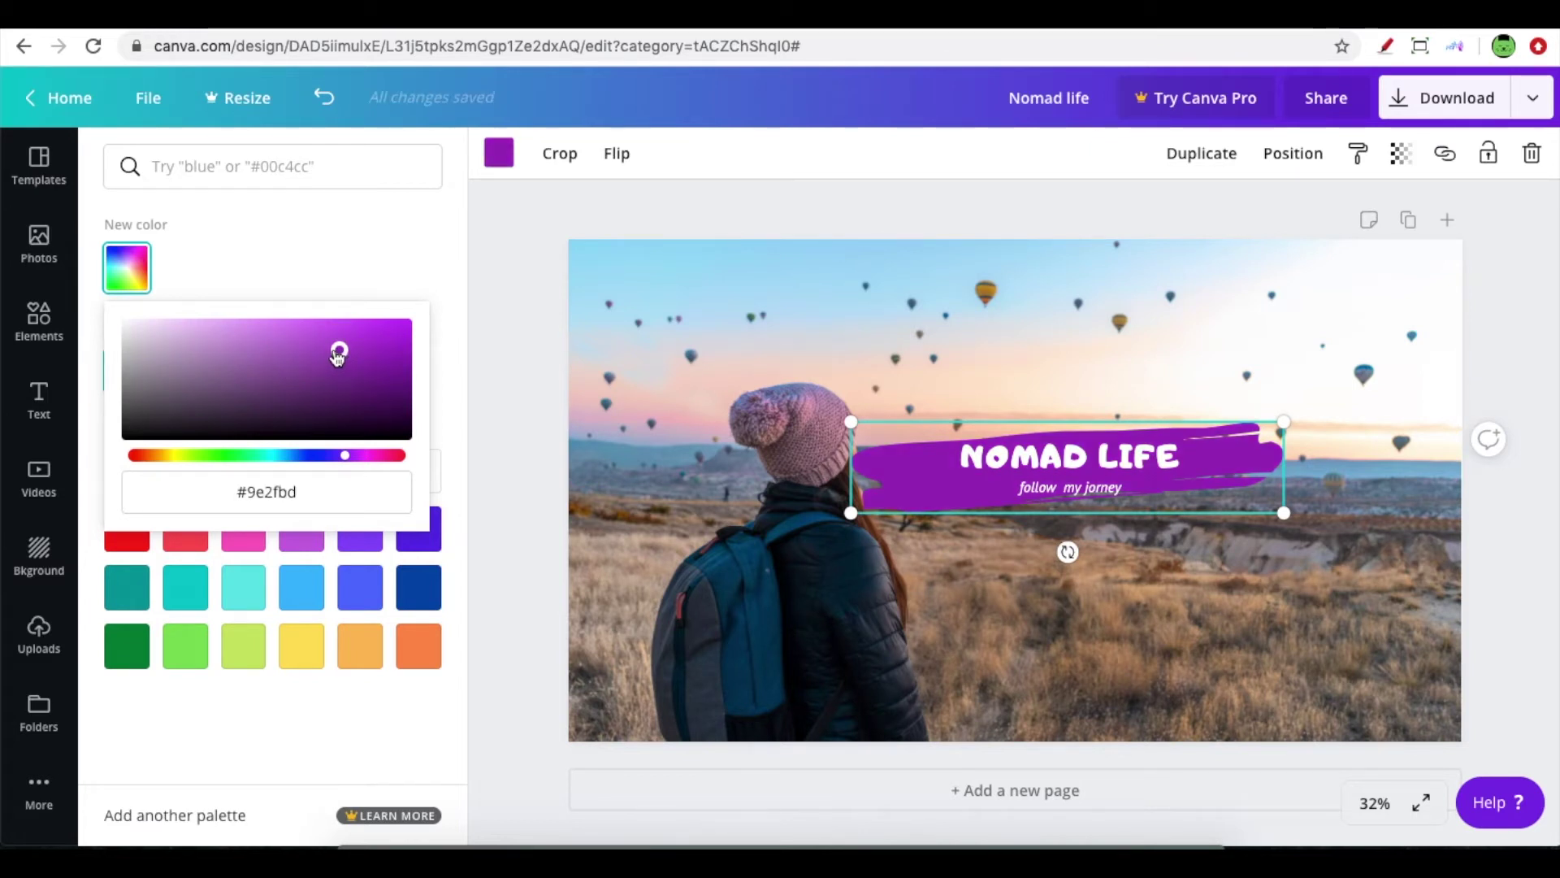
left_click(317, 704)
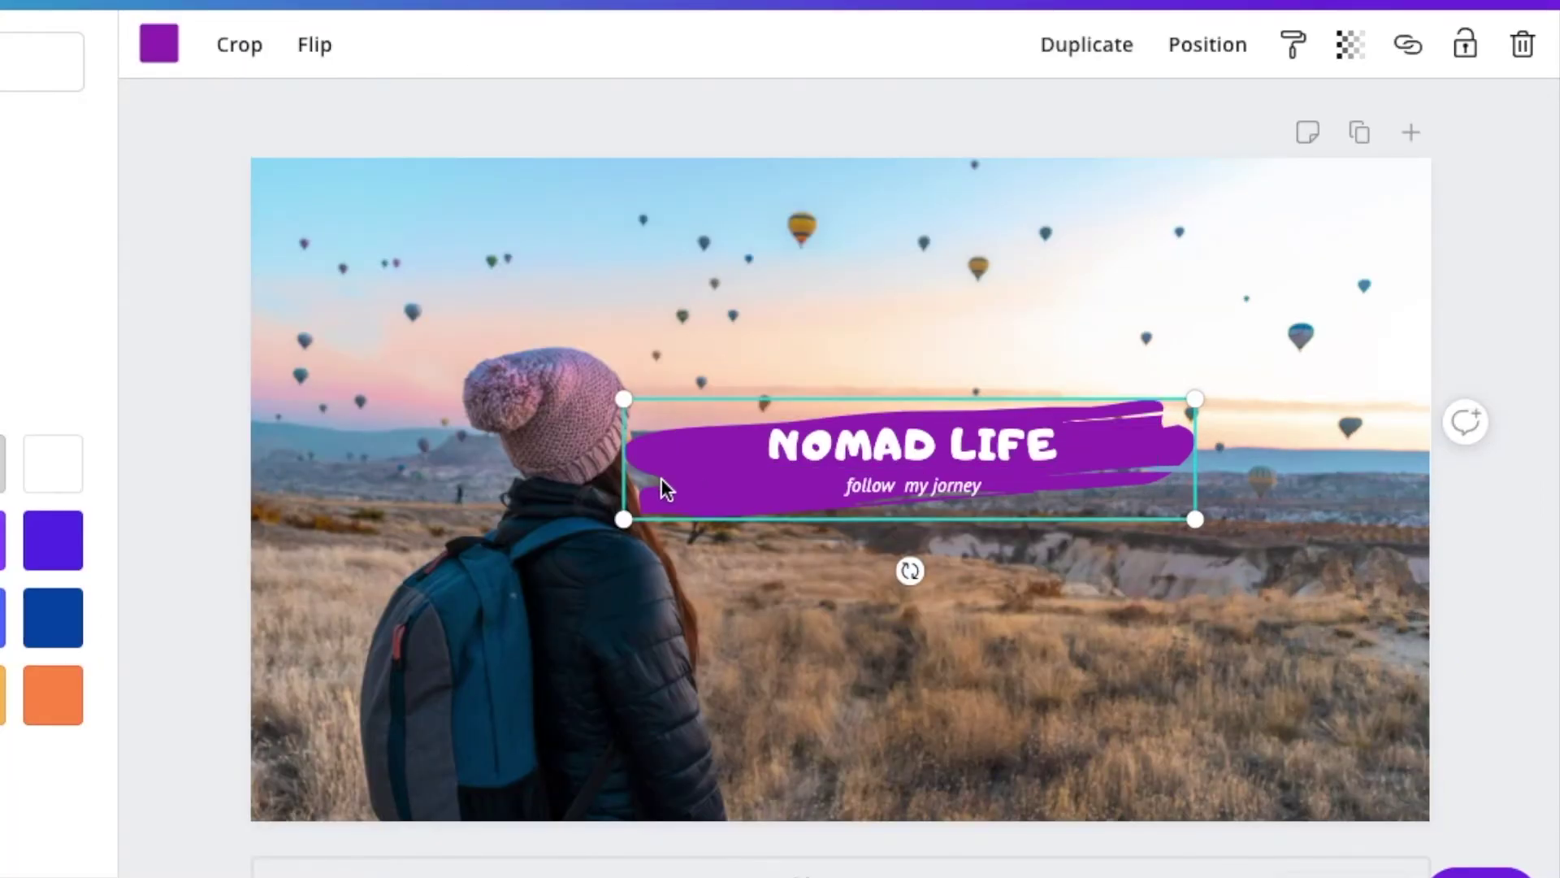
- Nudge the brush stroke slightly to the right and make it partly see-through, trying transparency 33 before choosing a more opaque level
left_click_drag(669, 480, 667, 475)
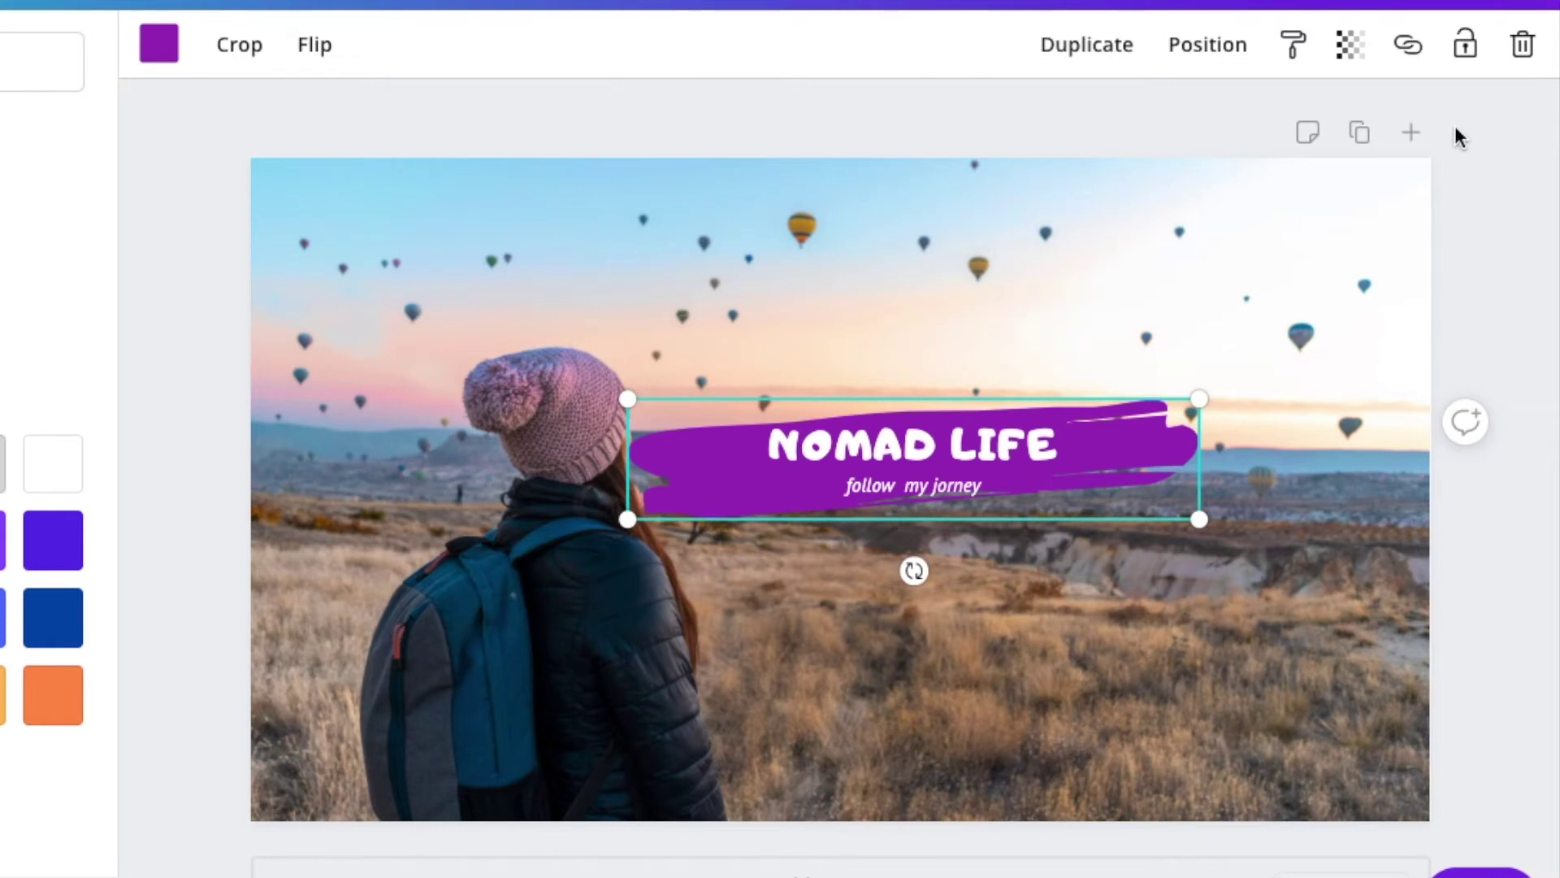
left_click(1352, 47)
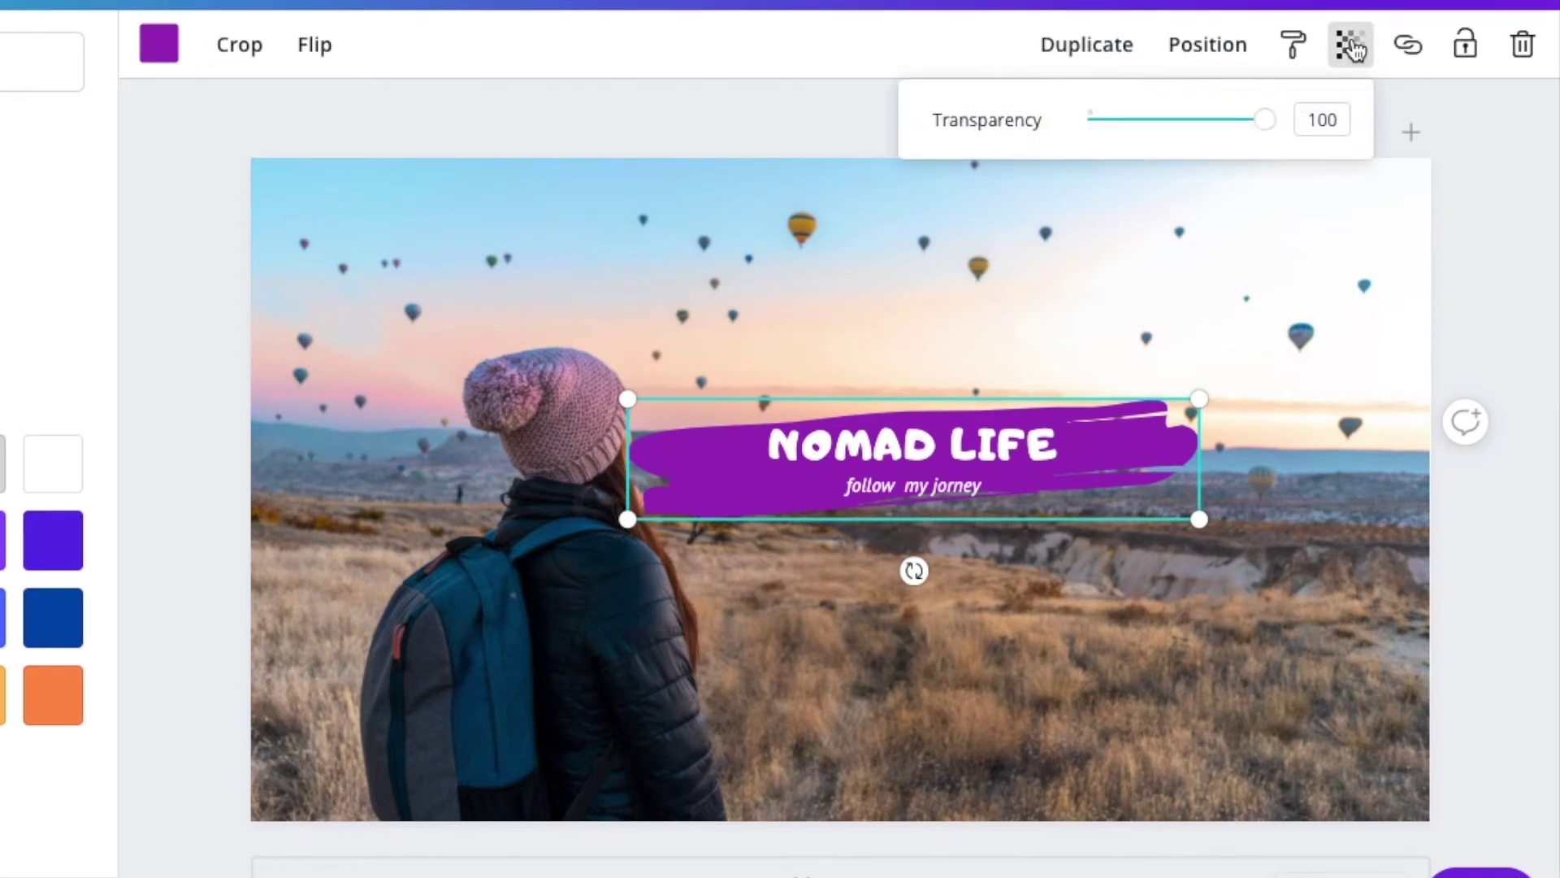
left_click_drag(1273, 126, 1155, 140)
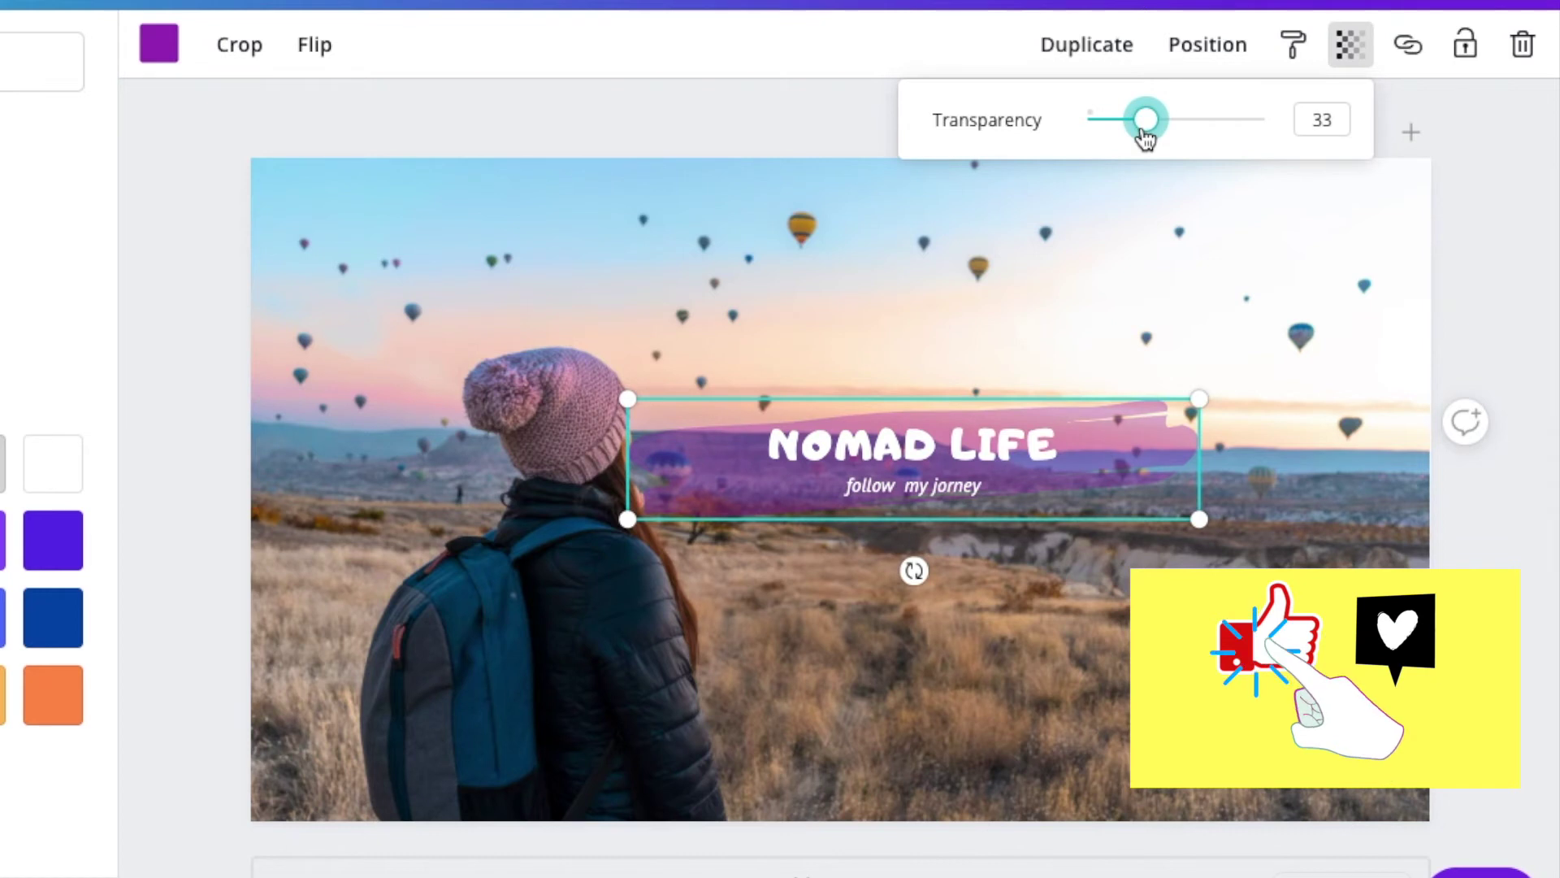
left_click_drag(1152, 135, 1221, 121)
left_click(1333, 319)
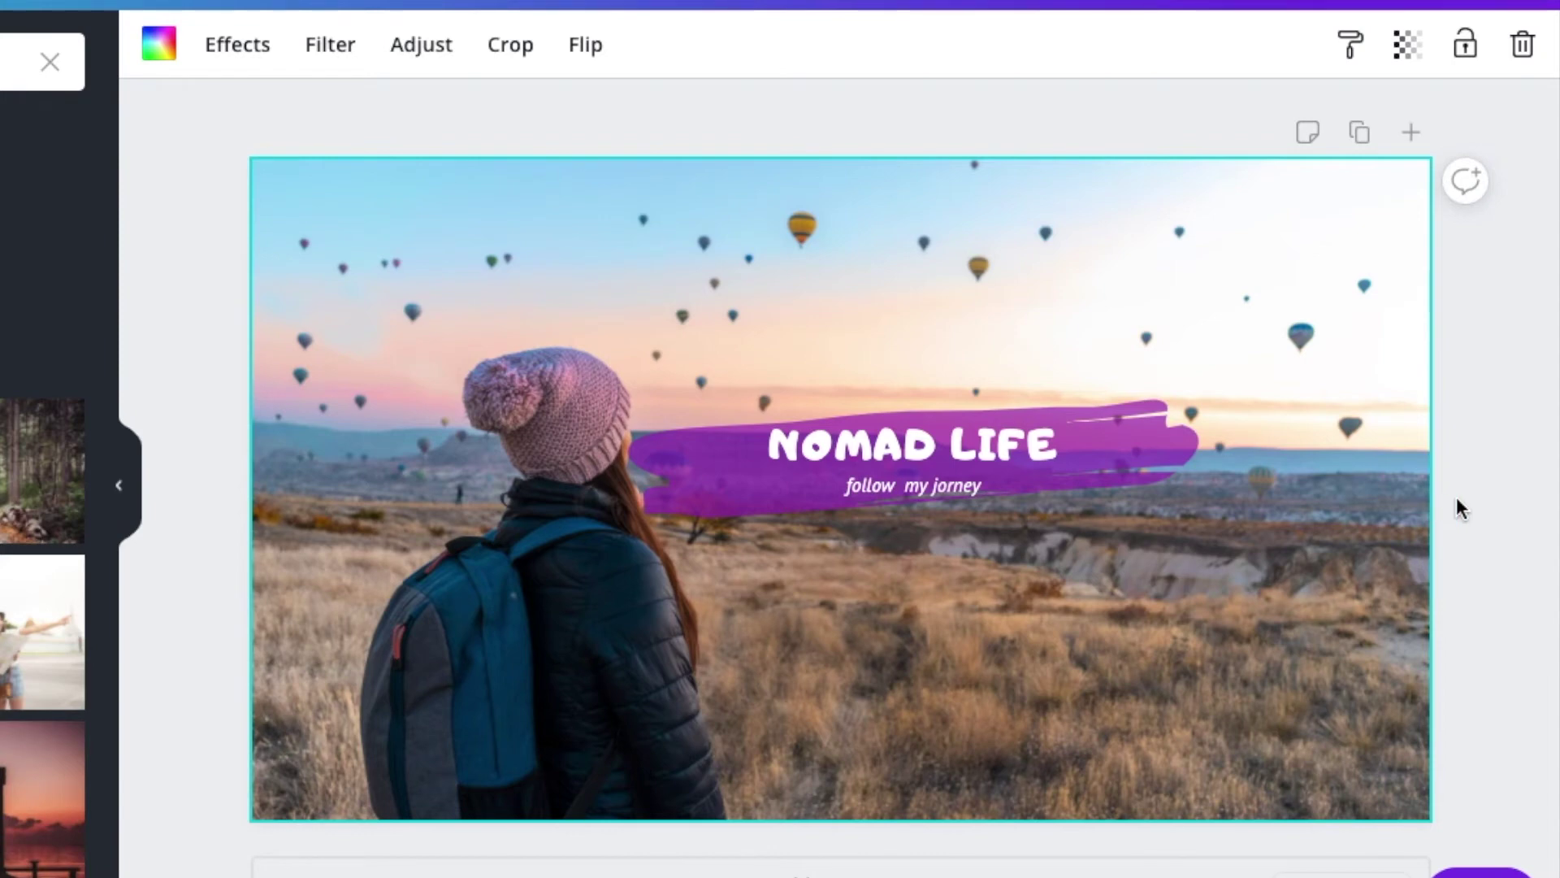
left_click(1479, 508)
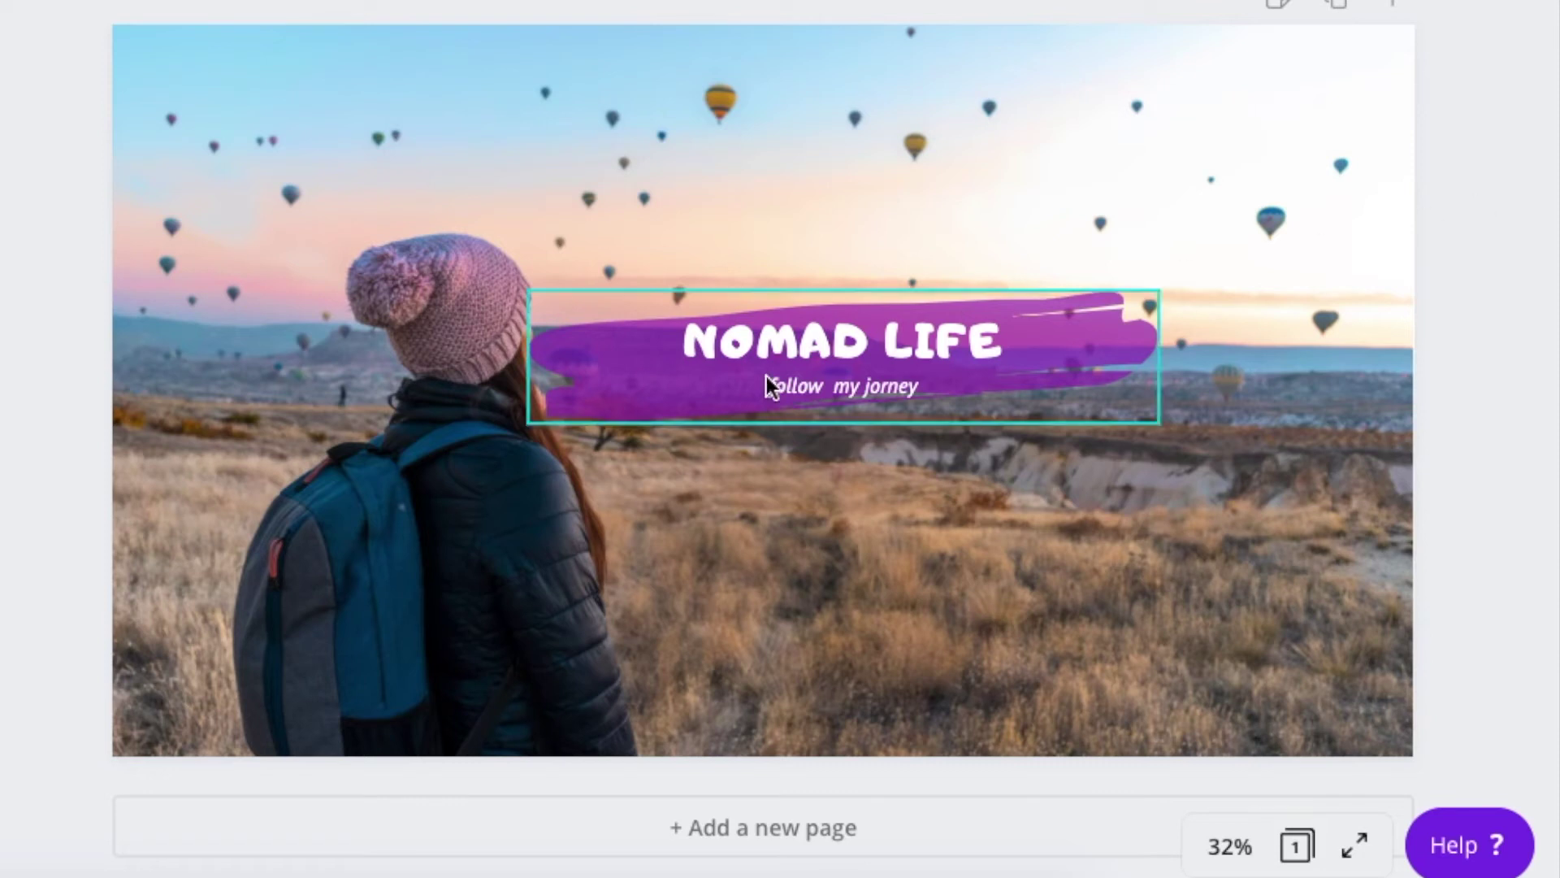
- Add a second page to the design and delete its balloon background photo to leave it blank
left_click(797, 808)
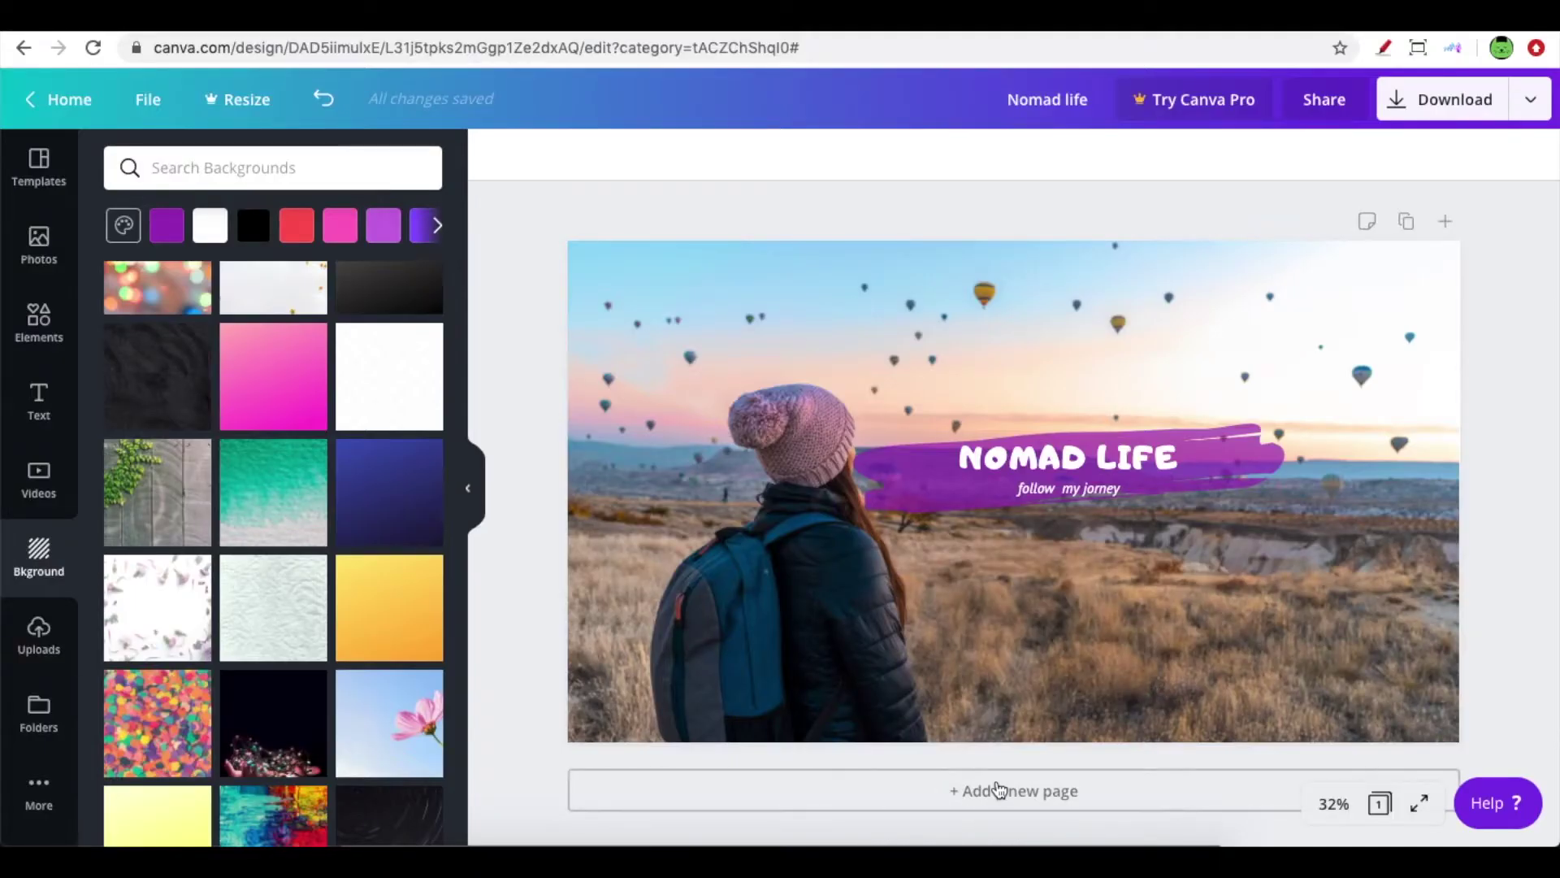
left_click(999, 790)
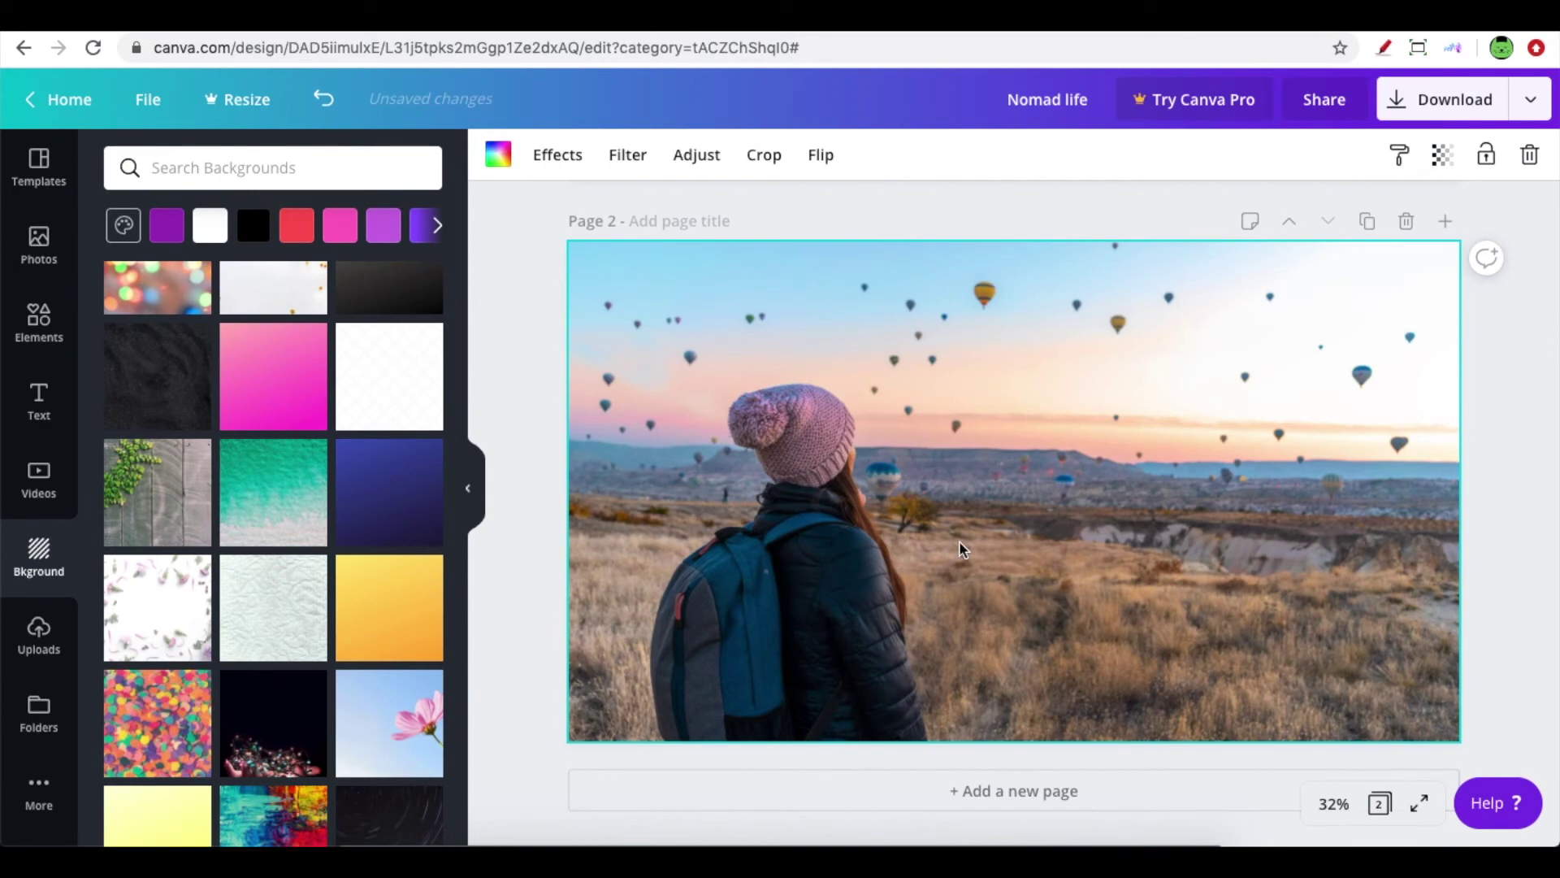
key("Delete")
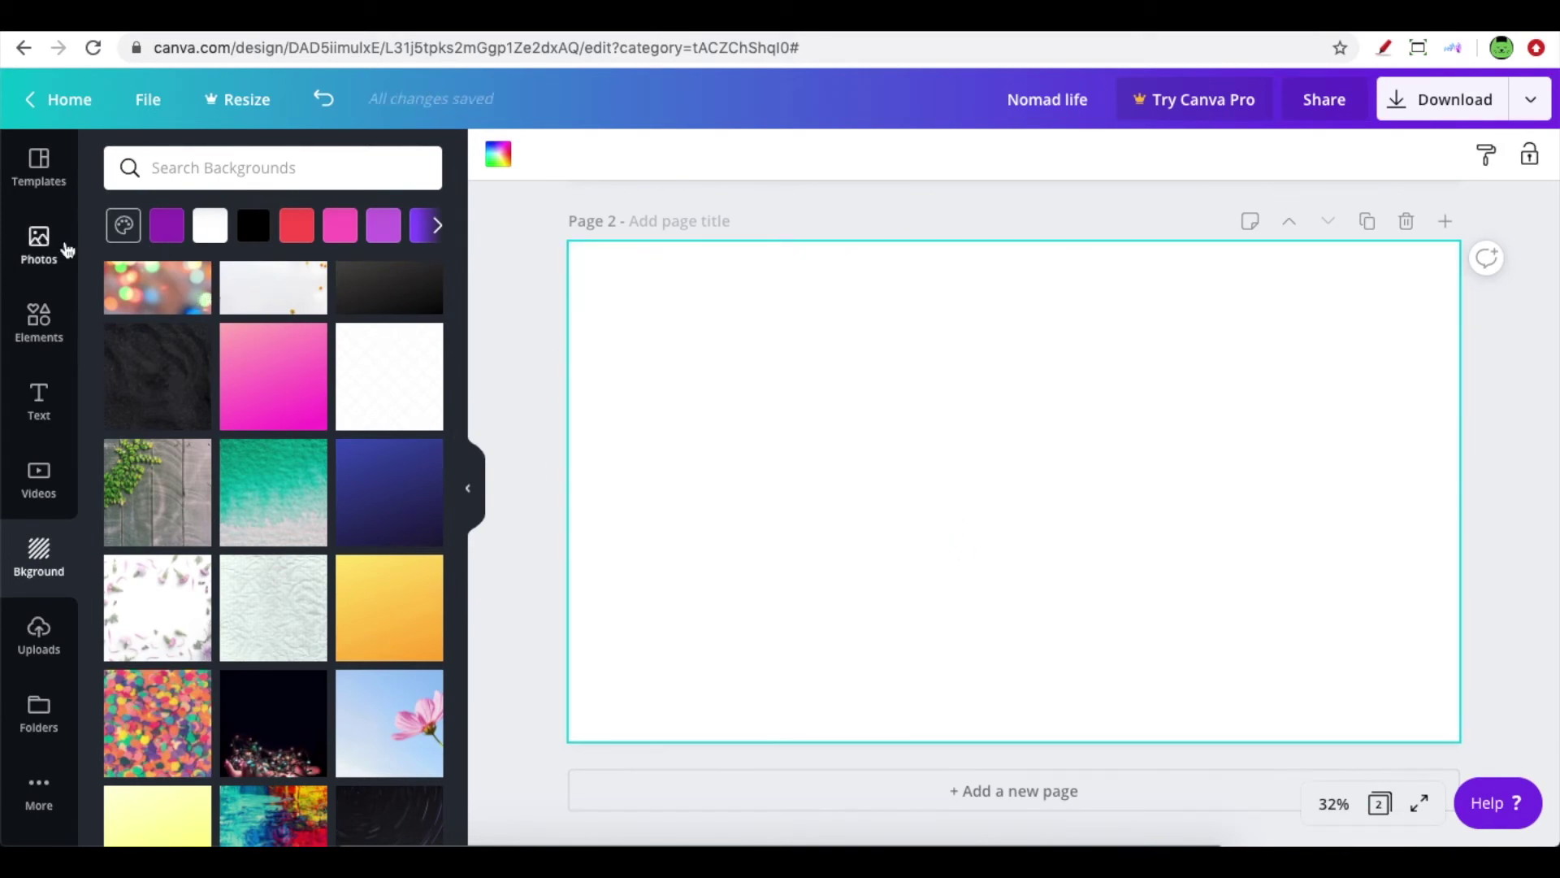
- Browse the channel art templates and apply the yellow jazz one with the music stand to page 2
left_click(38, 172)
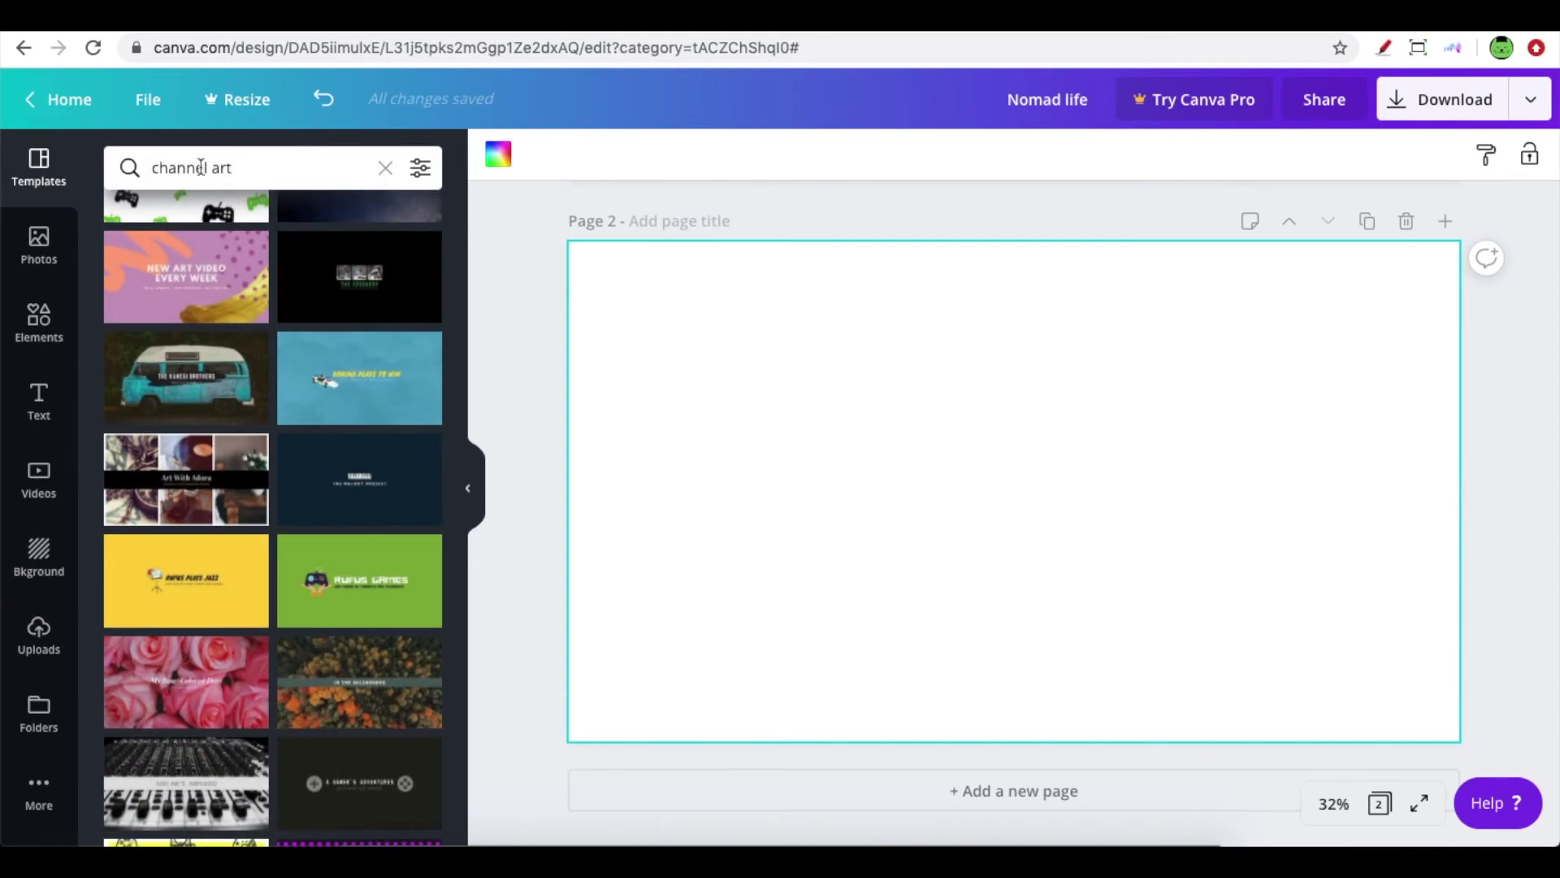
scroll(309, 327, "up", 2)
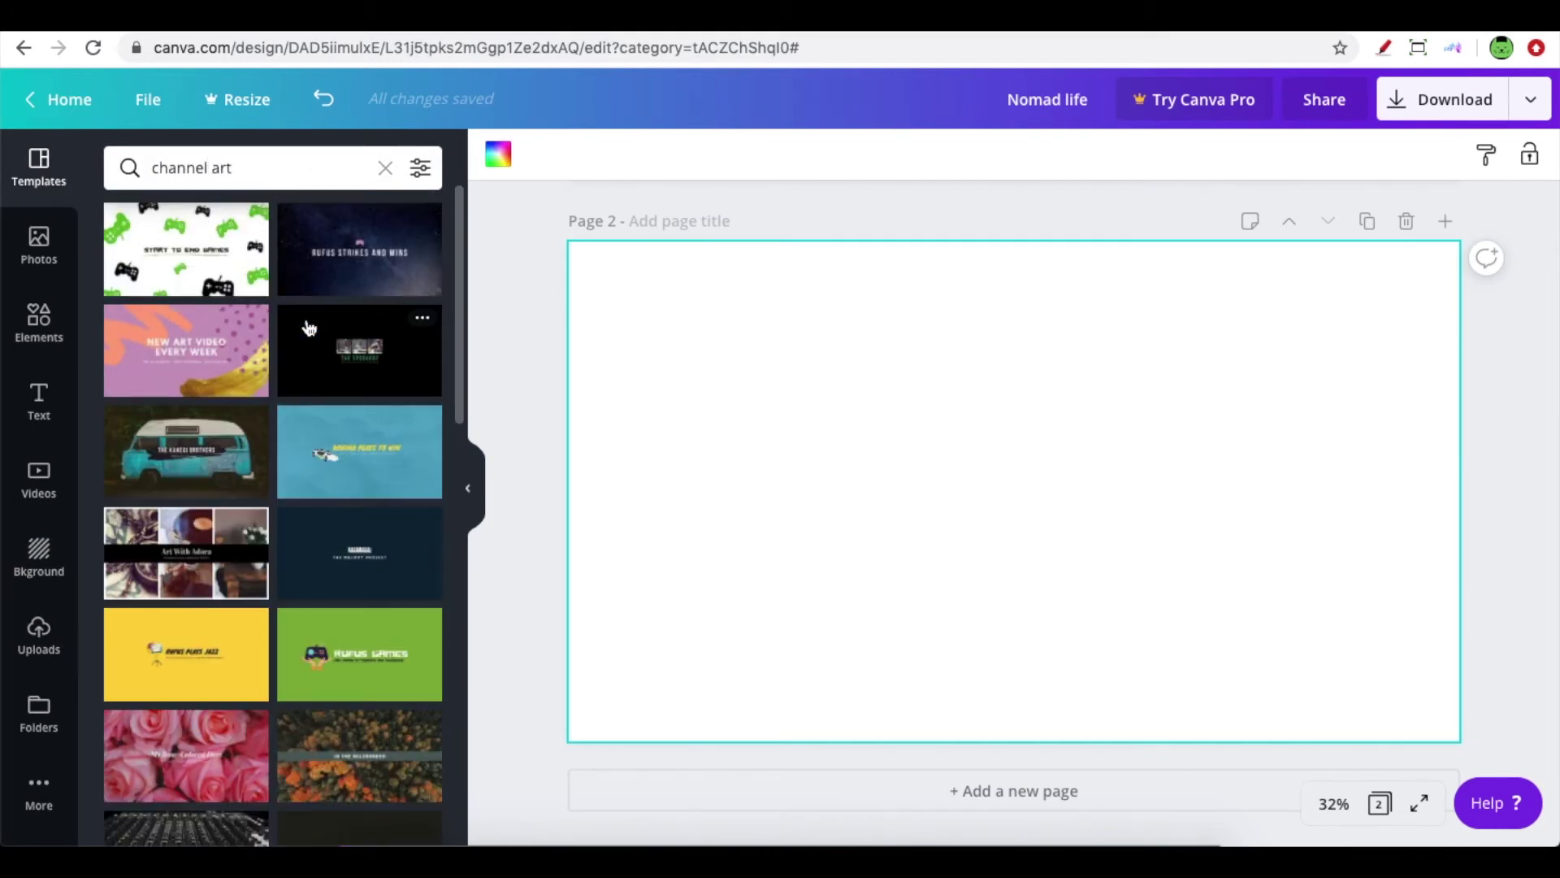
scroll(309, 328, "down", 10)
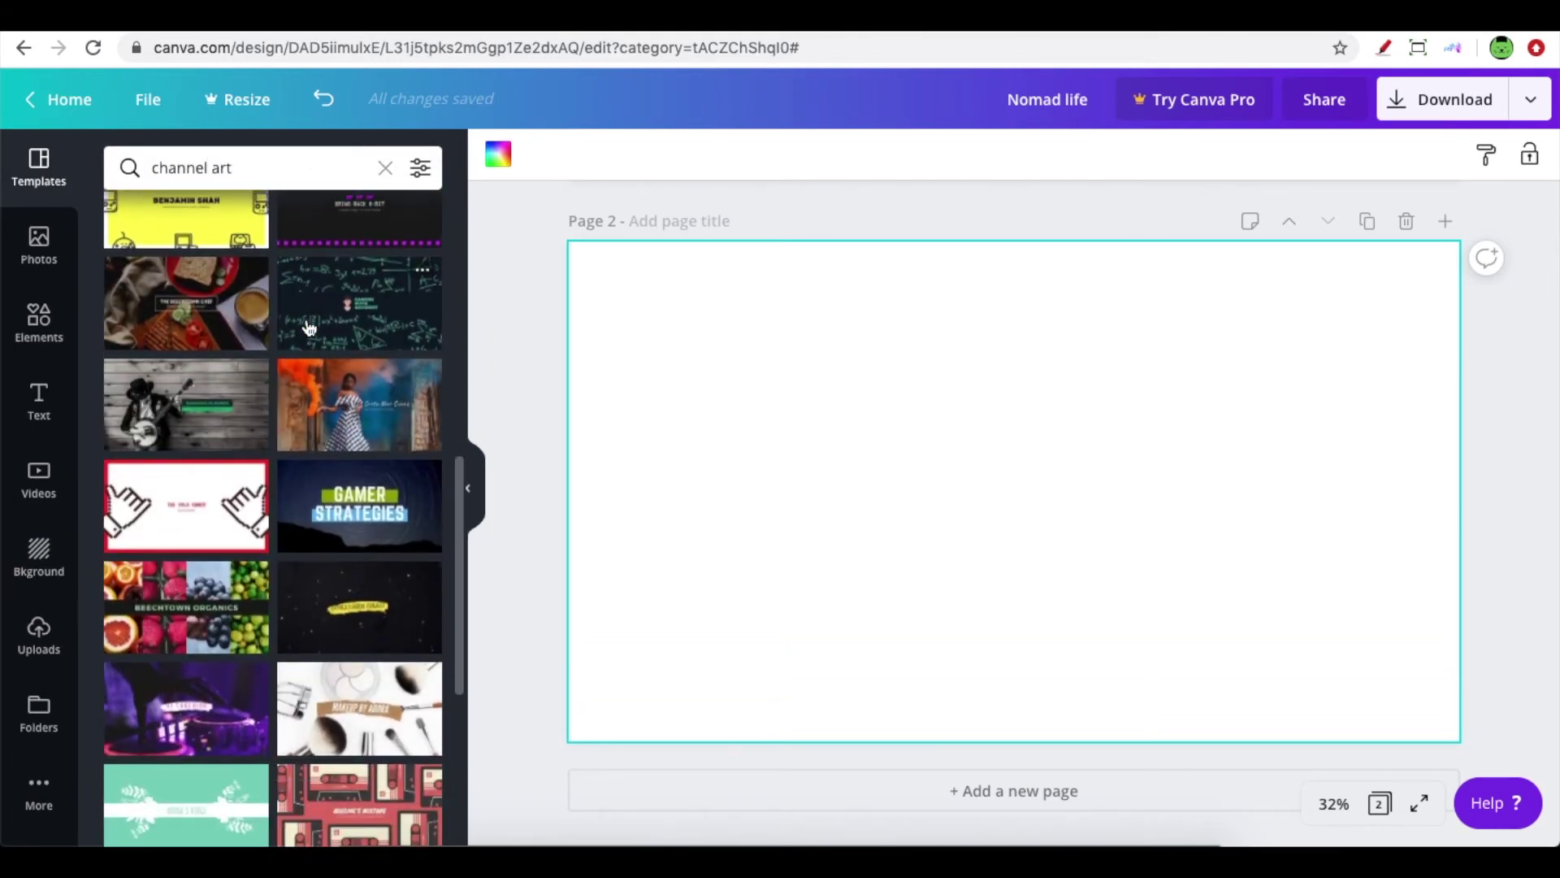
scroll(309, 327, "down", 1)
scroll(309, 328, "down", 2)
scroll(308, 327, "up", 4)
scroll(308, 328, "up", 2)
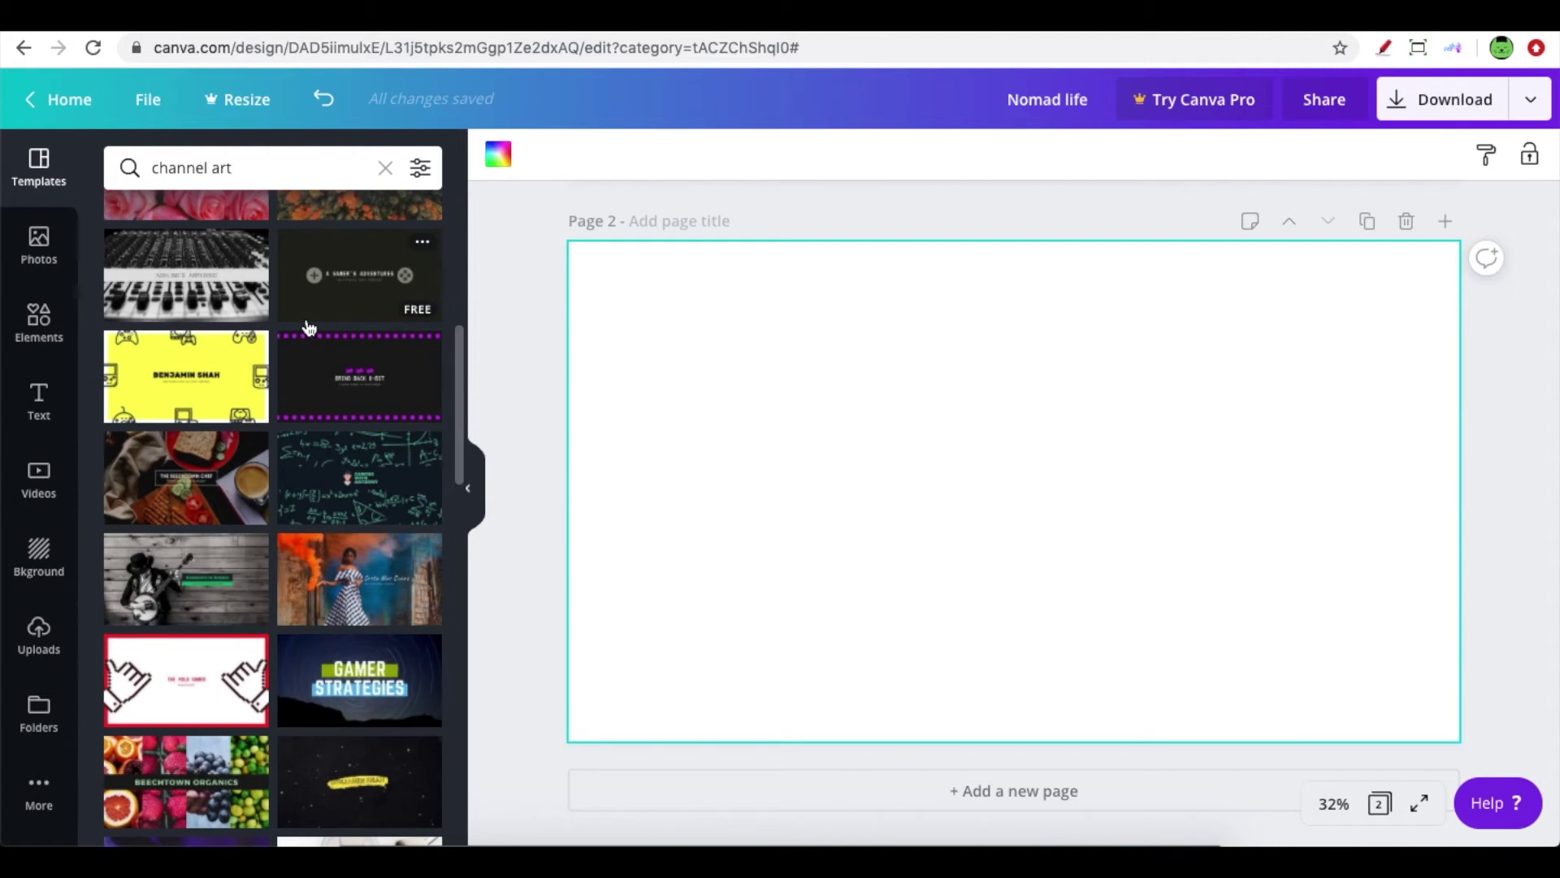
scroll(309, 327, "up", 6)
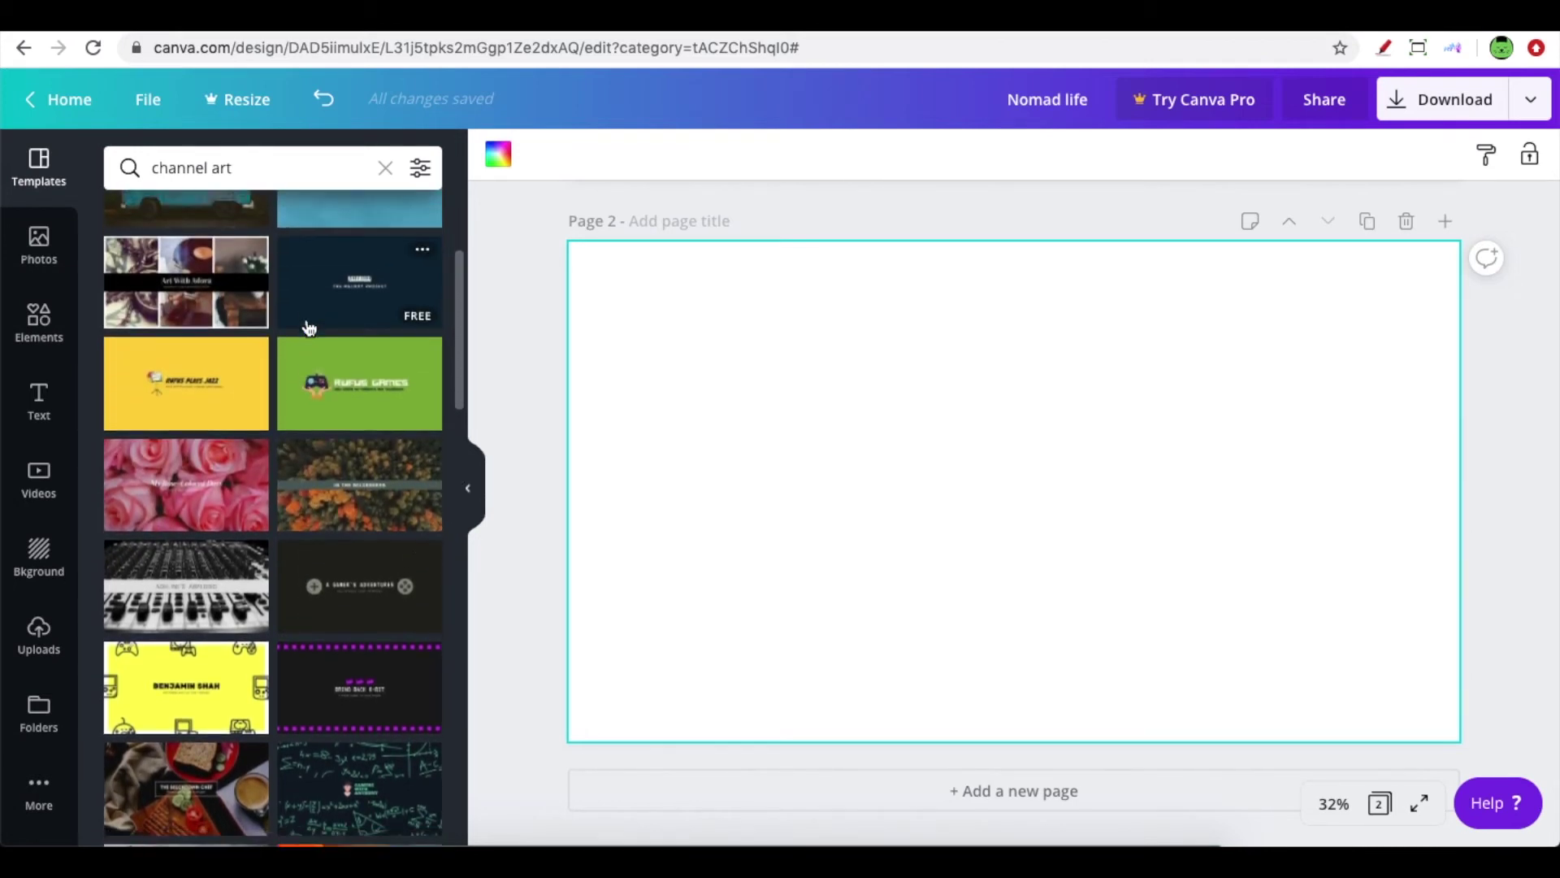
left_click(210, 375)
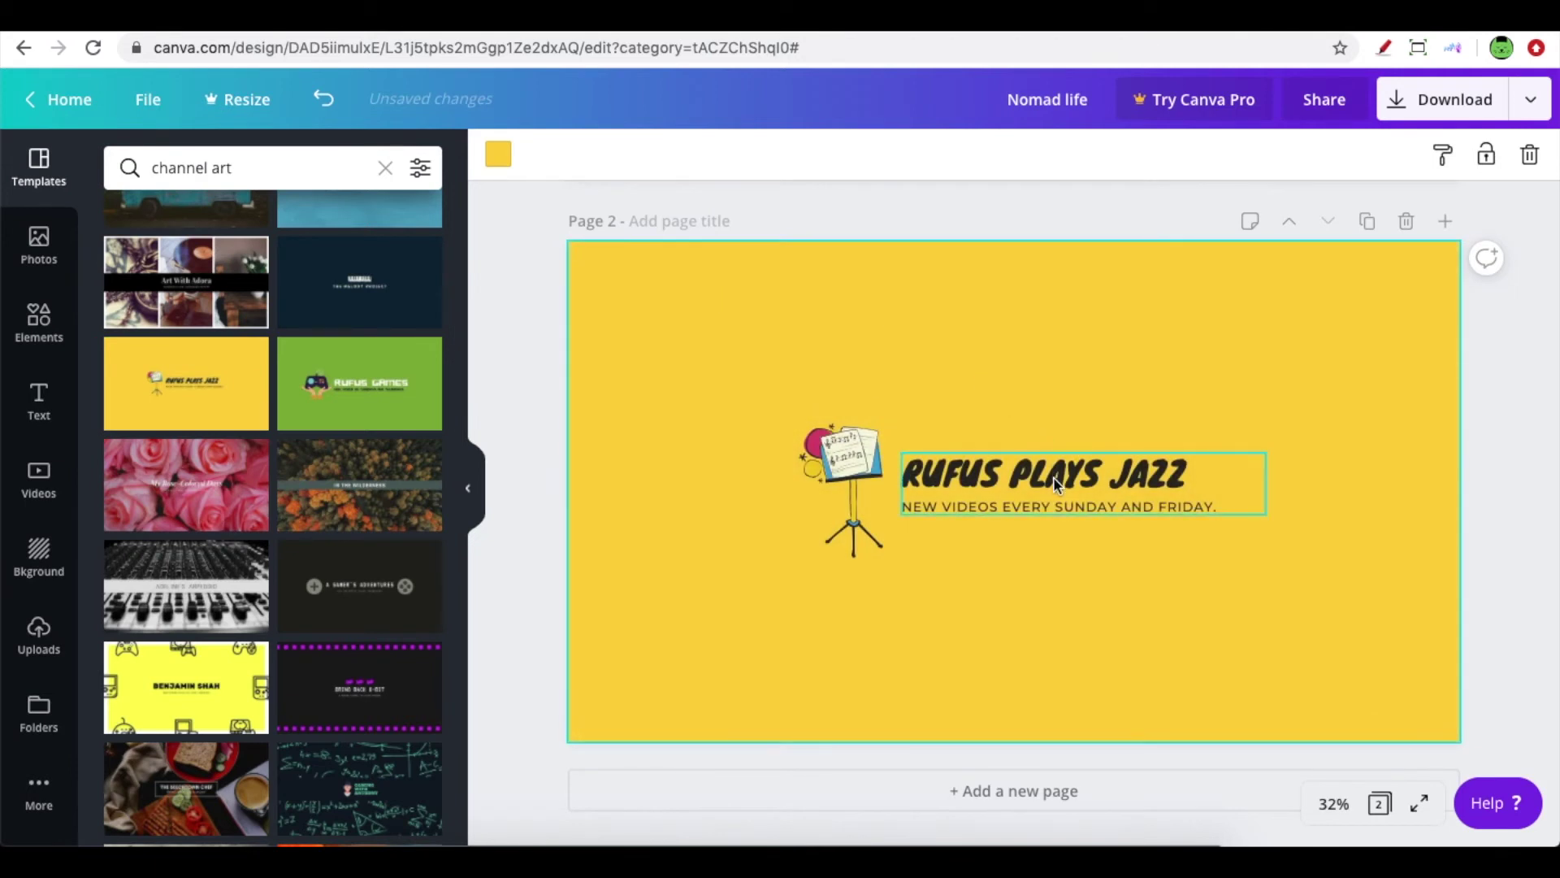
- Replace the title on page 2 with "FREE TUTORIALS"
left_click(1054, 479)
double_click(1055, 480)
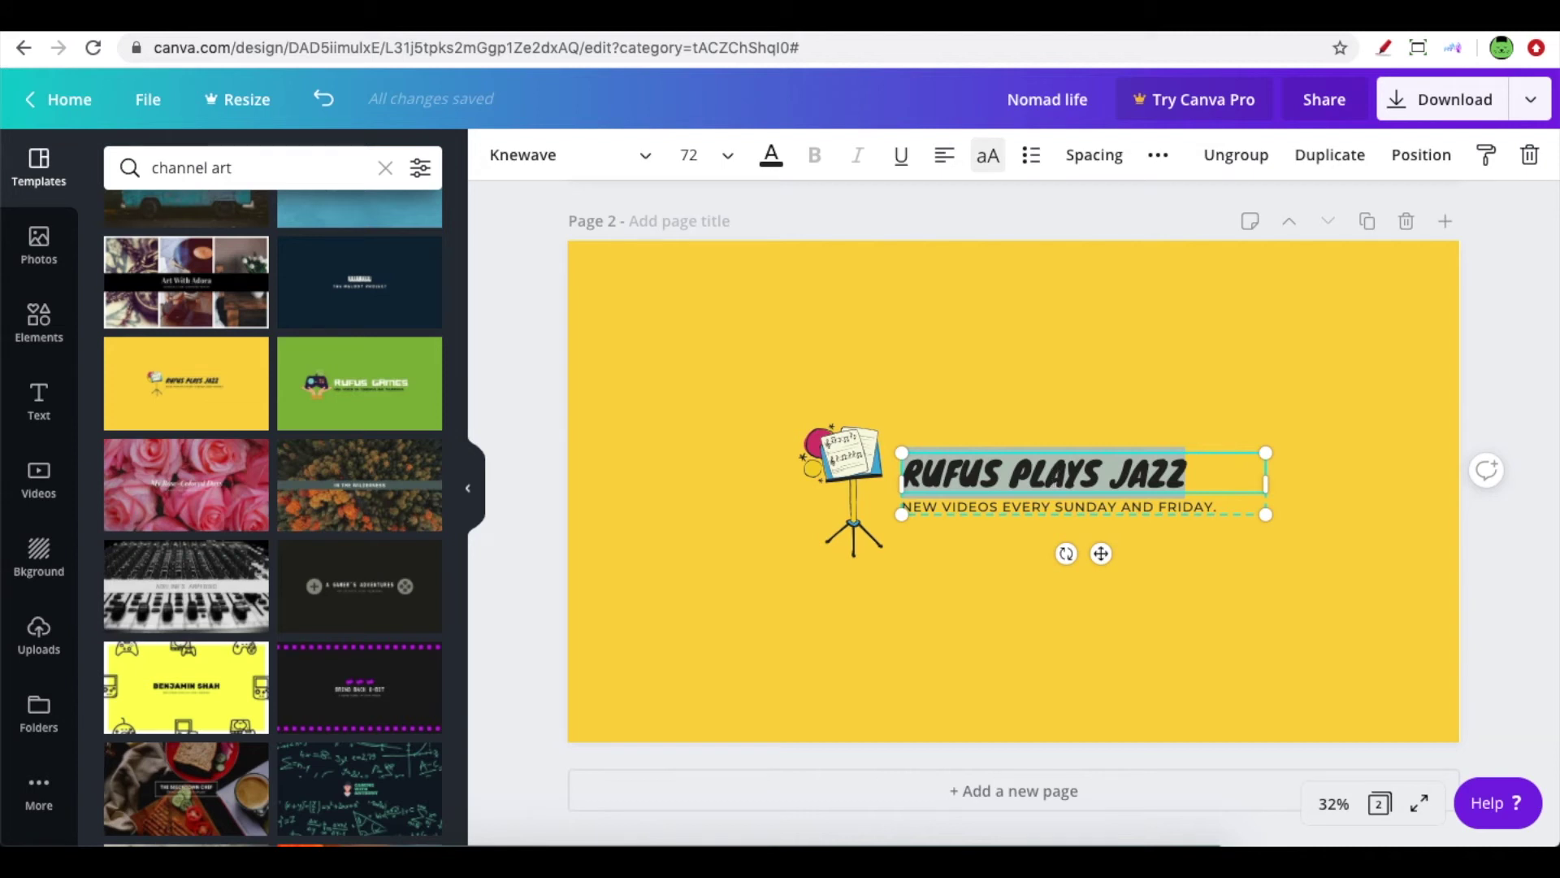
type("FREE TUT")
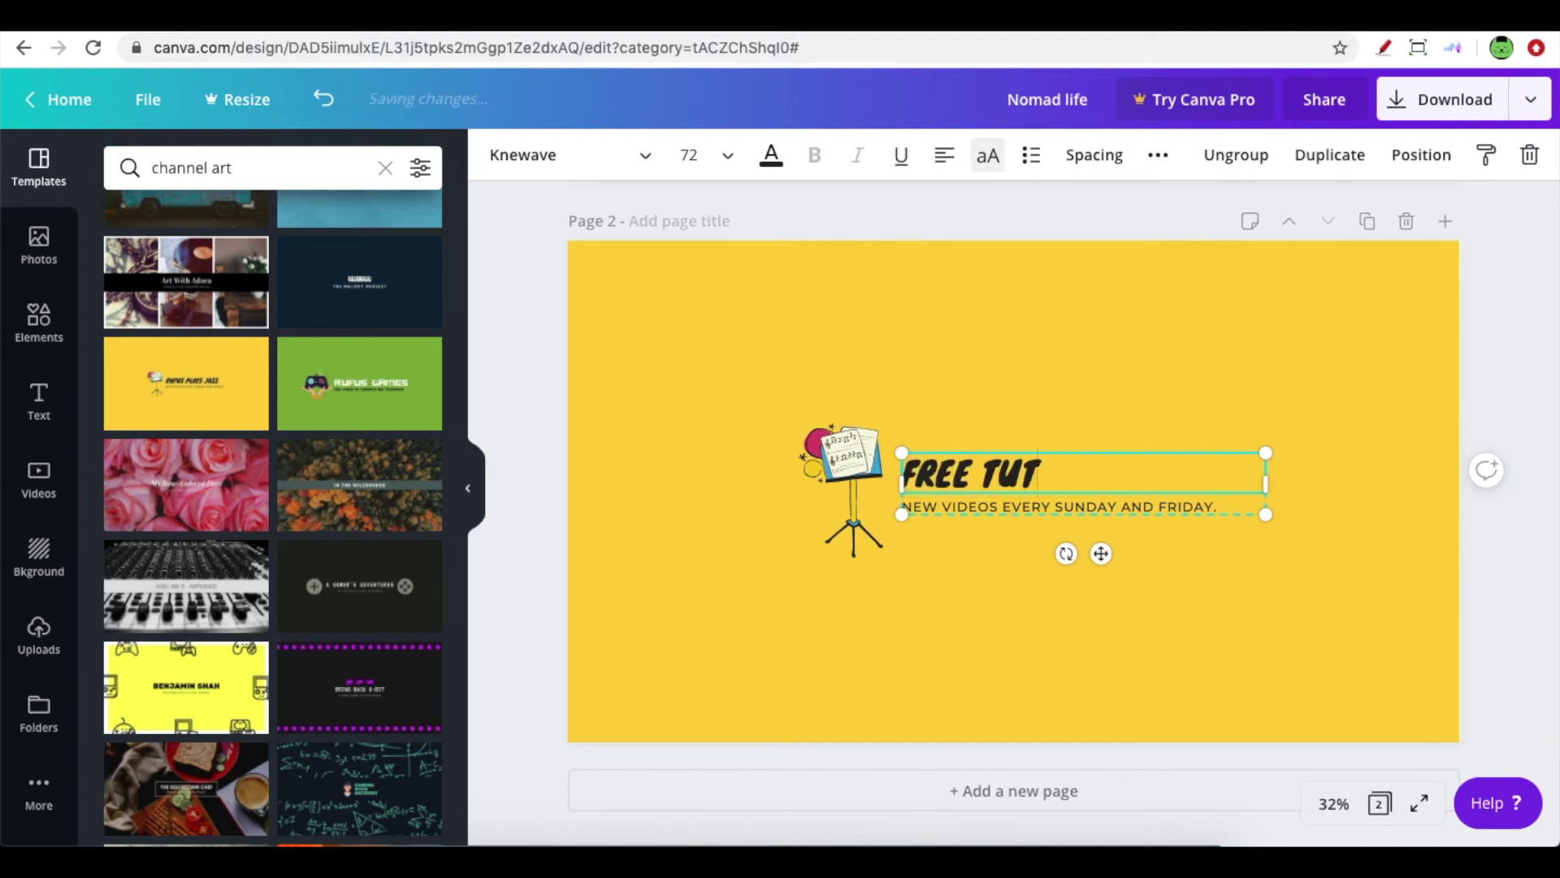
type("ORIALS")
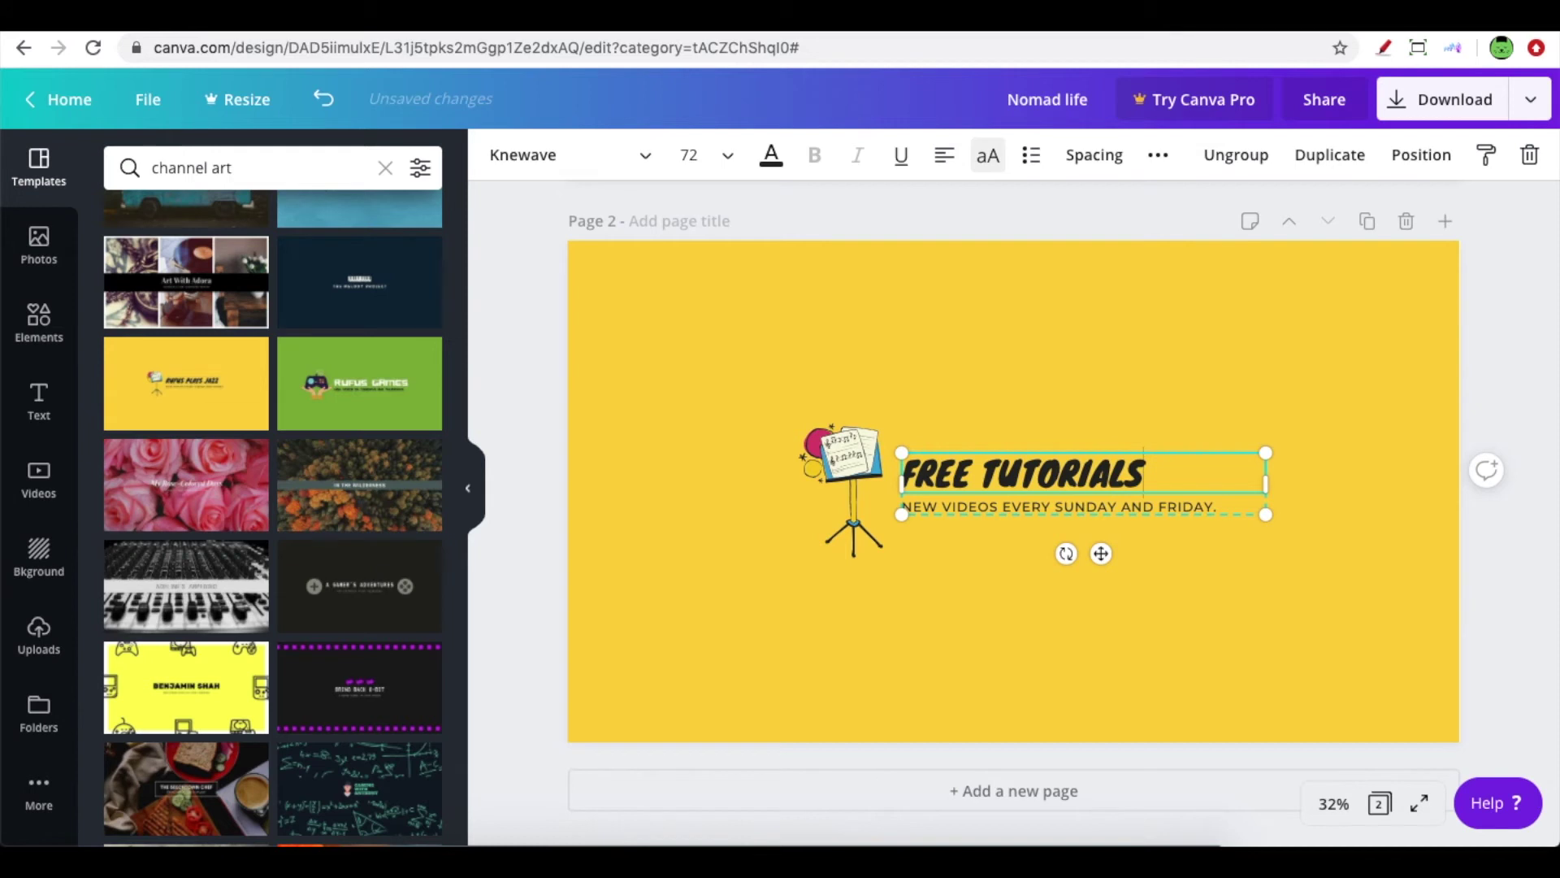
- Set the font of the FREE TUTORIALS title to Allerta Stencil
triple_click(1072, 479)
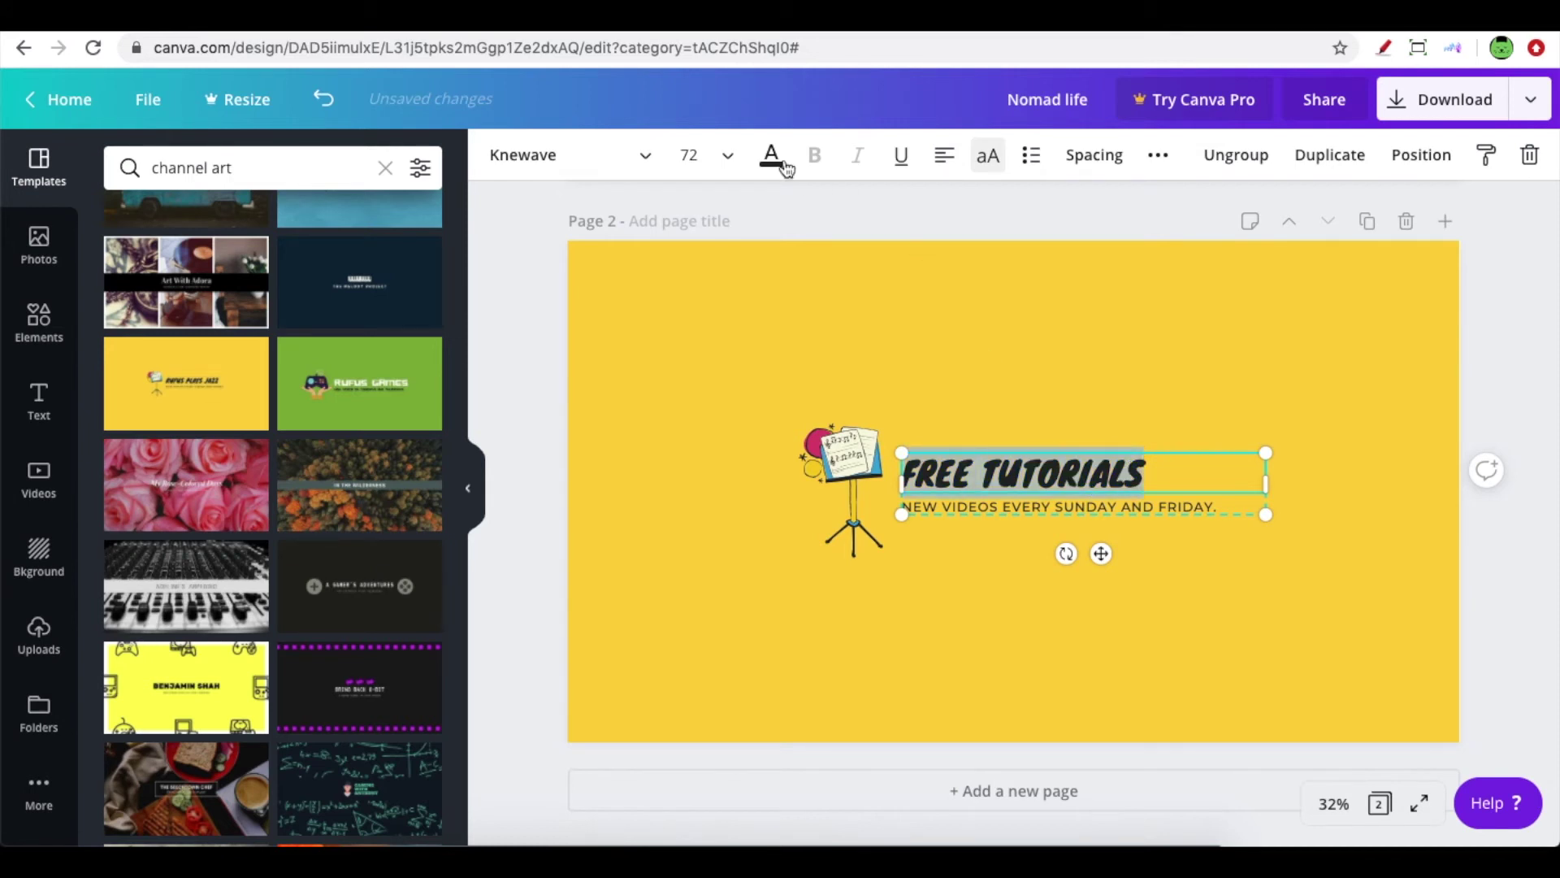
left_click(640, 162)
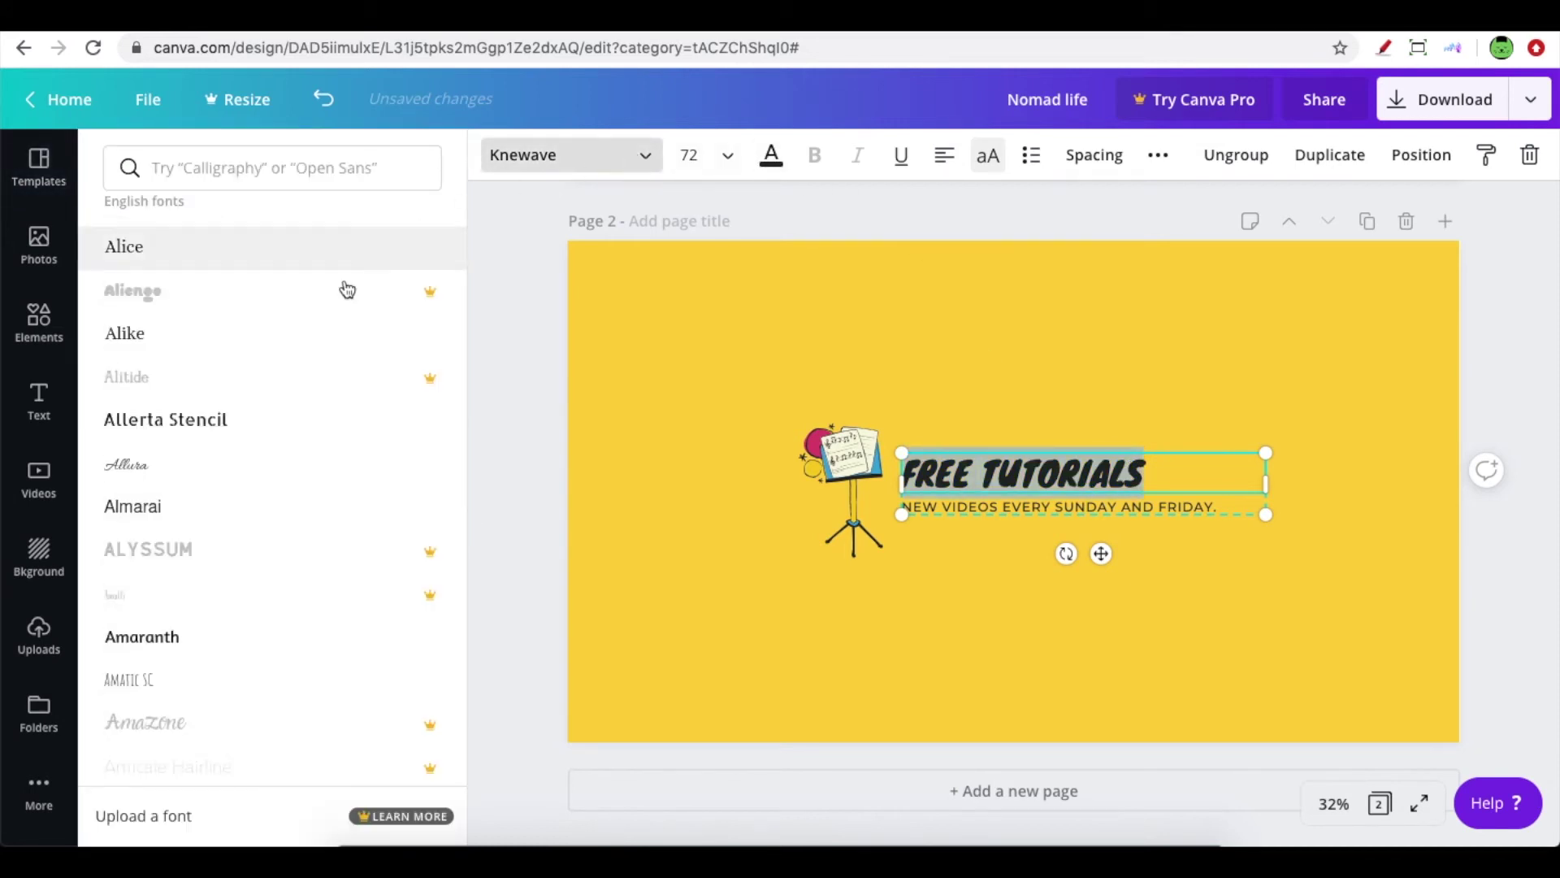
scroll(280, 561, "down", 6)
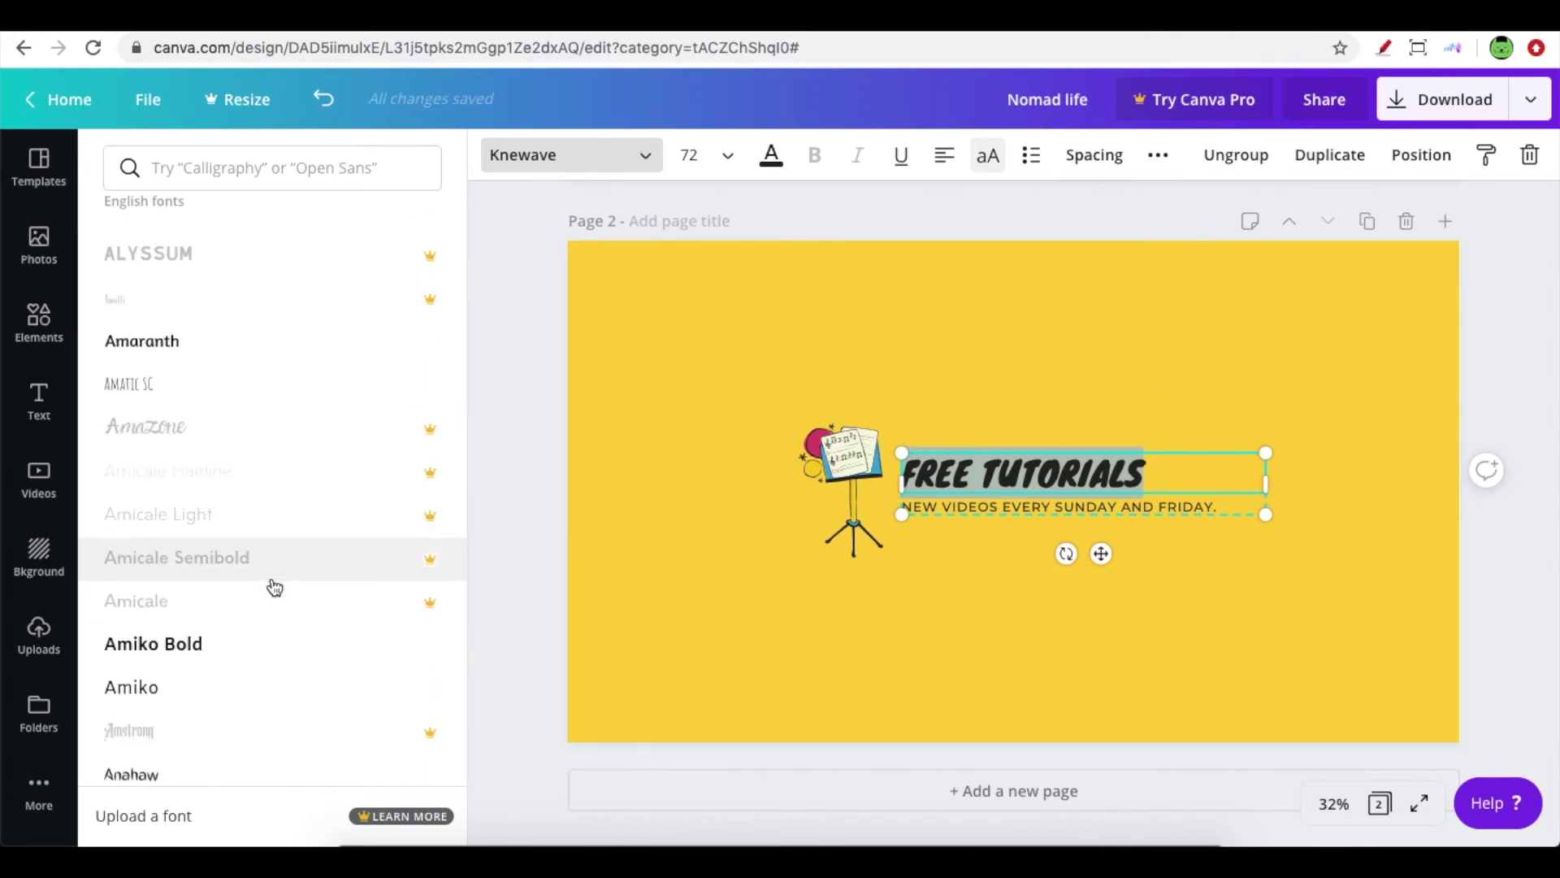
scroll(274, 587, "up", 5)
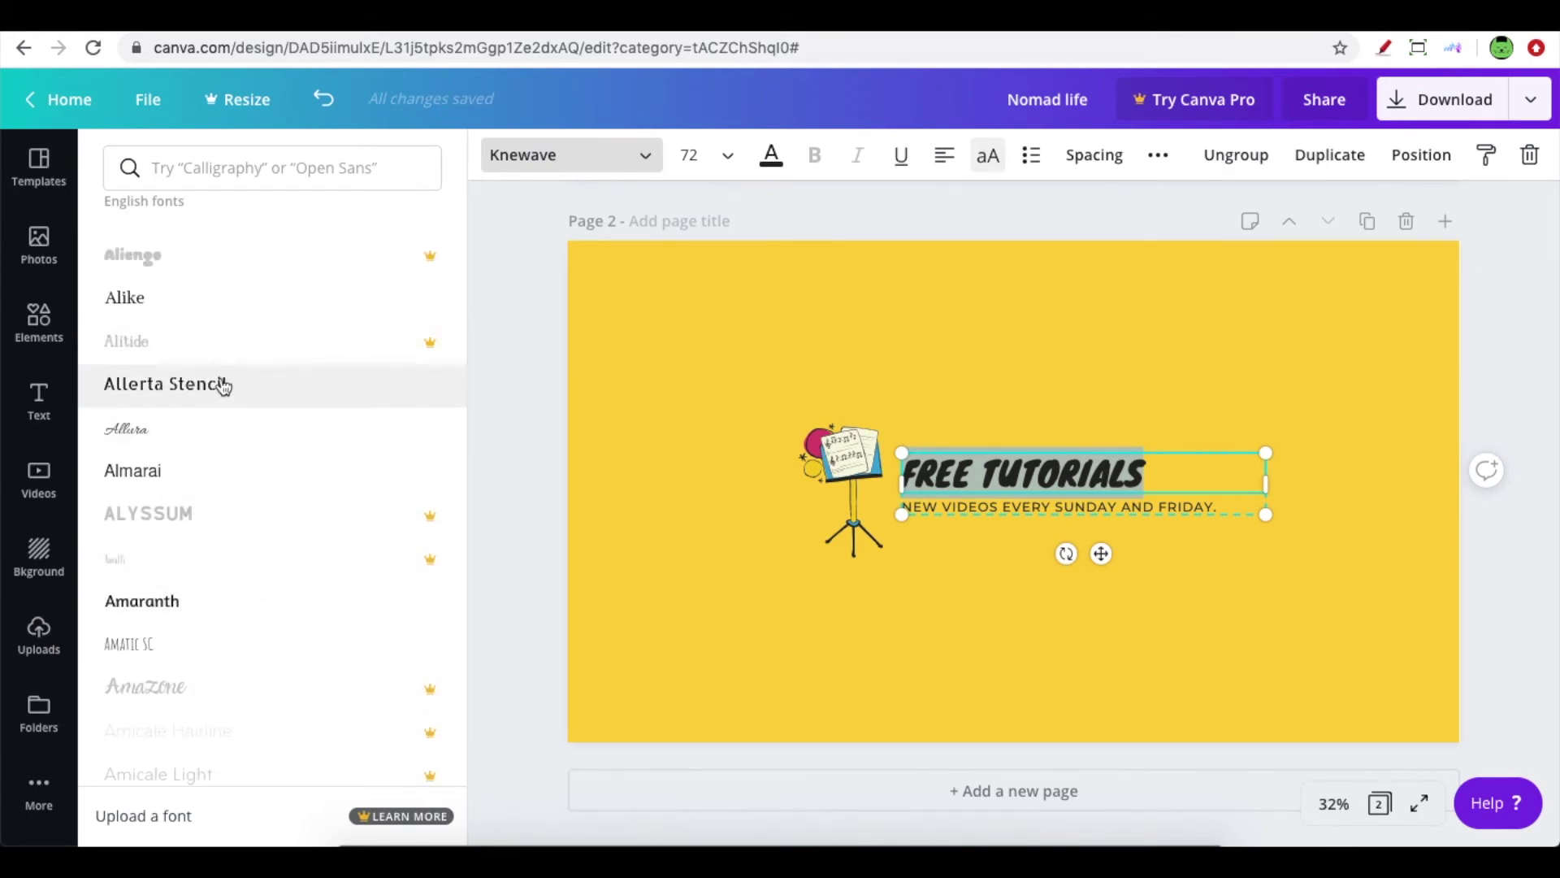
left_click(257, 389)
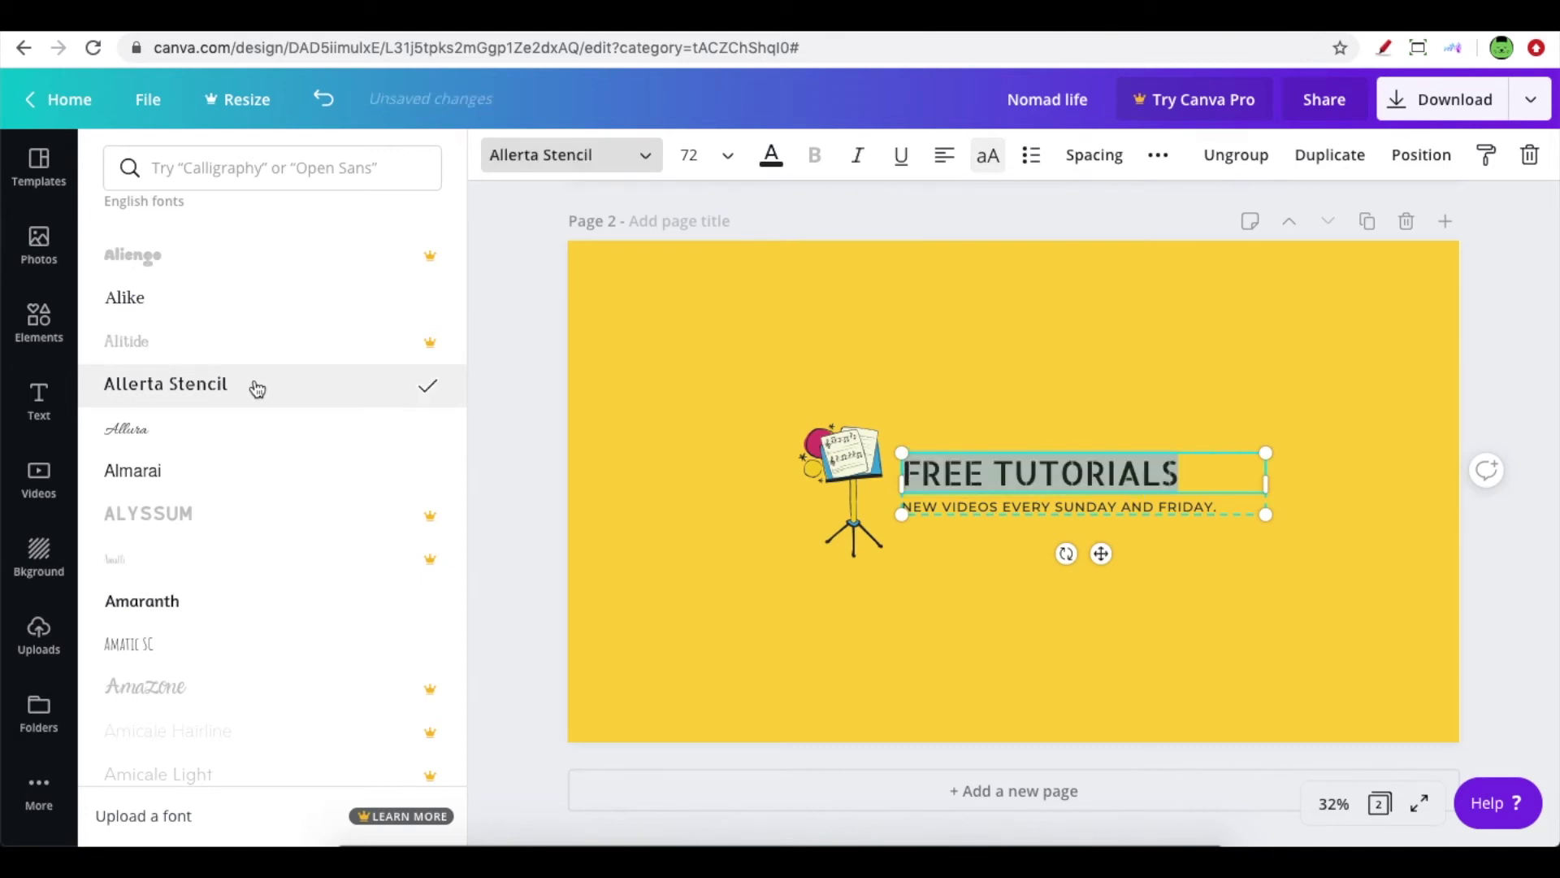
- Remove "SUNDAY AND" from the tagline below the title so it reads "NEW VIDEOS EVERY FRIDAY."
left_click(1112, 504)
left_click(1114, 507)
left_click(1068, 507)
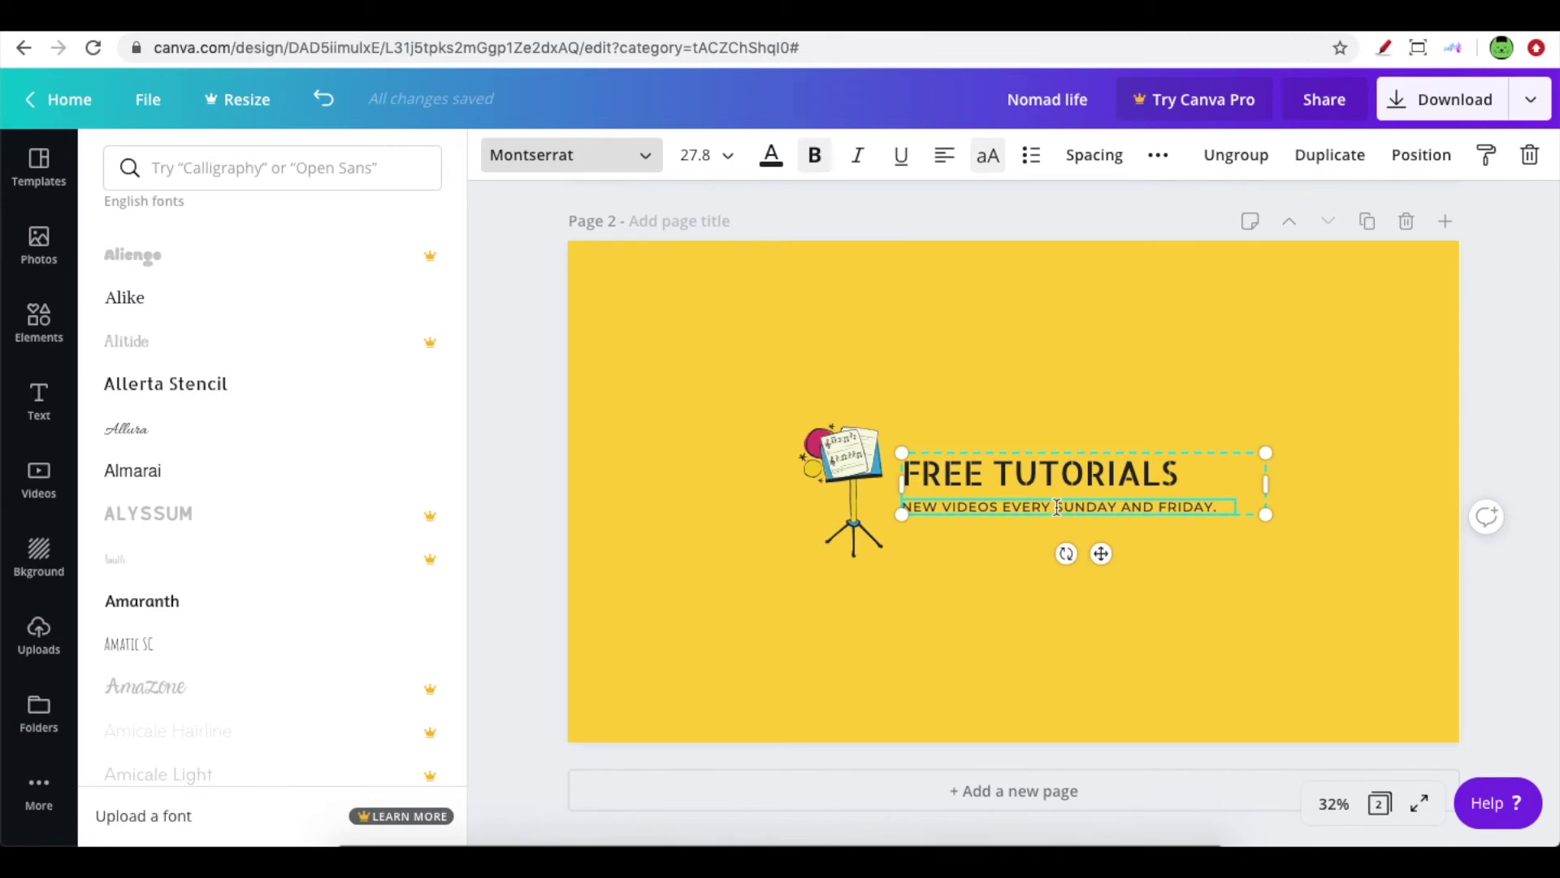
left_click_drag(1101, 506, 1154, 503)
key("BackSpace")
key("Escape")
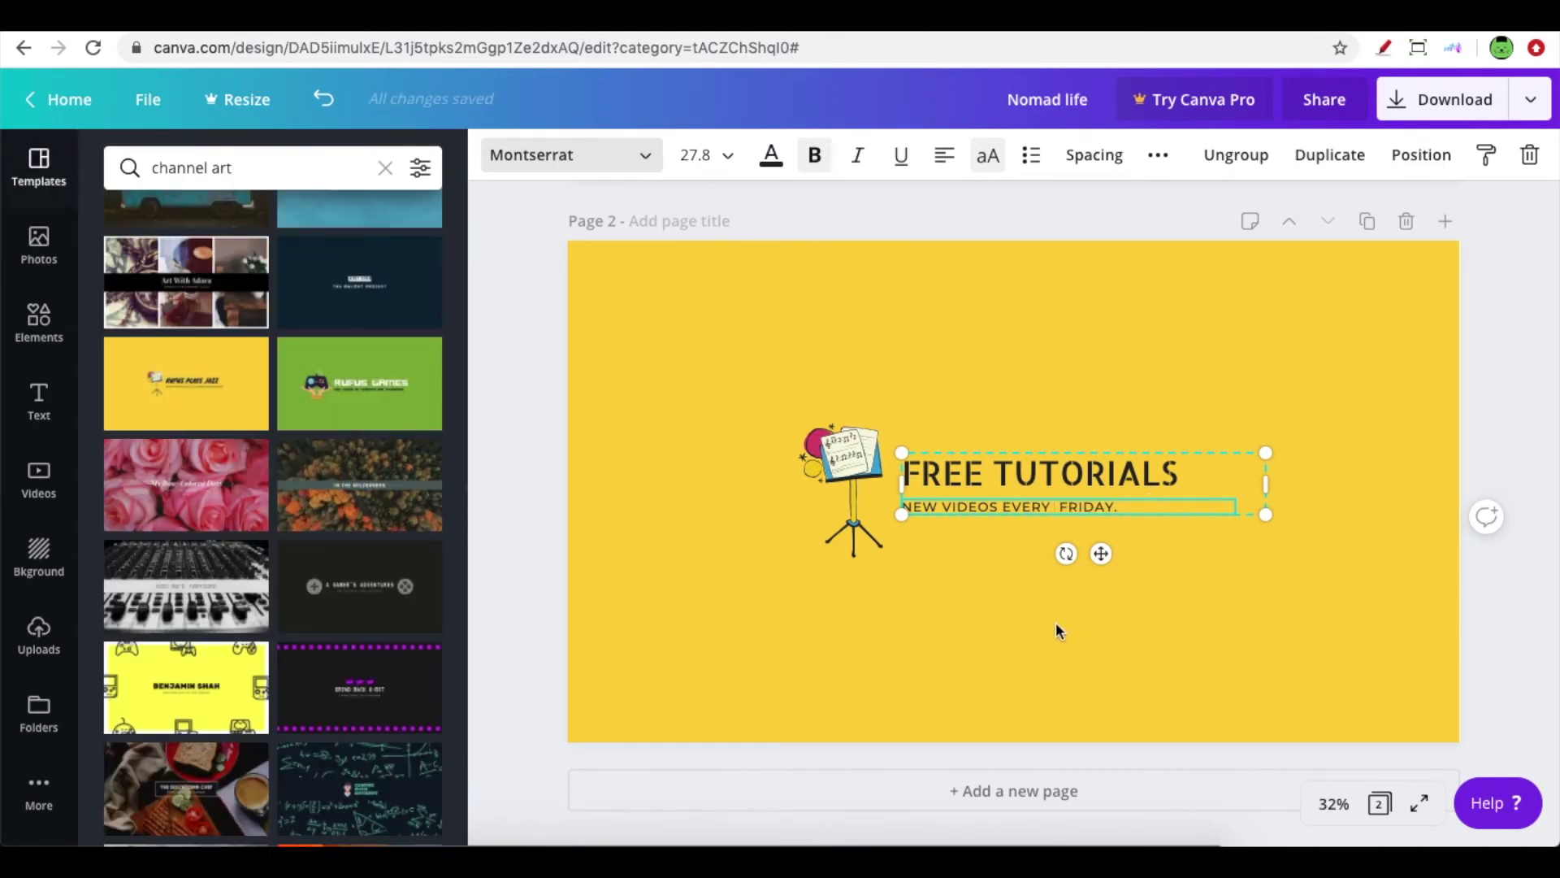
- Delete the music stand illustration from the FREE TUTORIALS banner on page 2
left_click(808, 444)
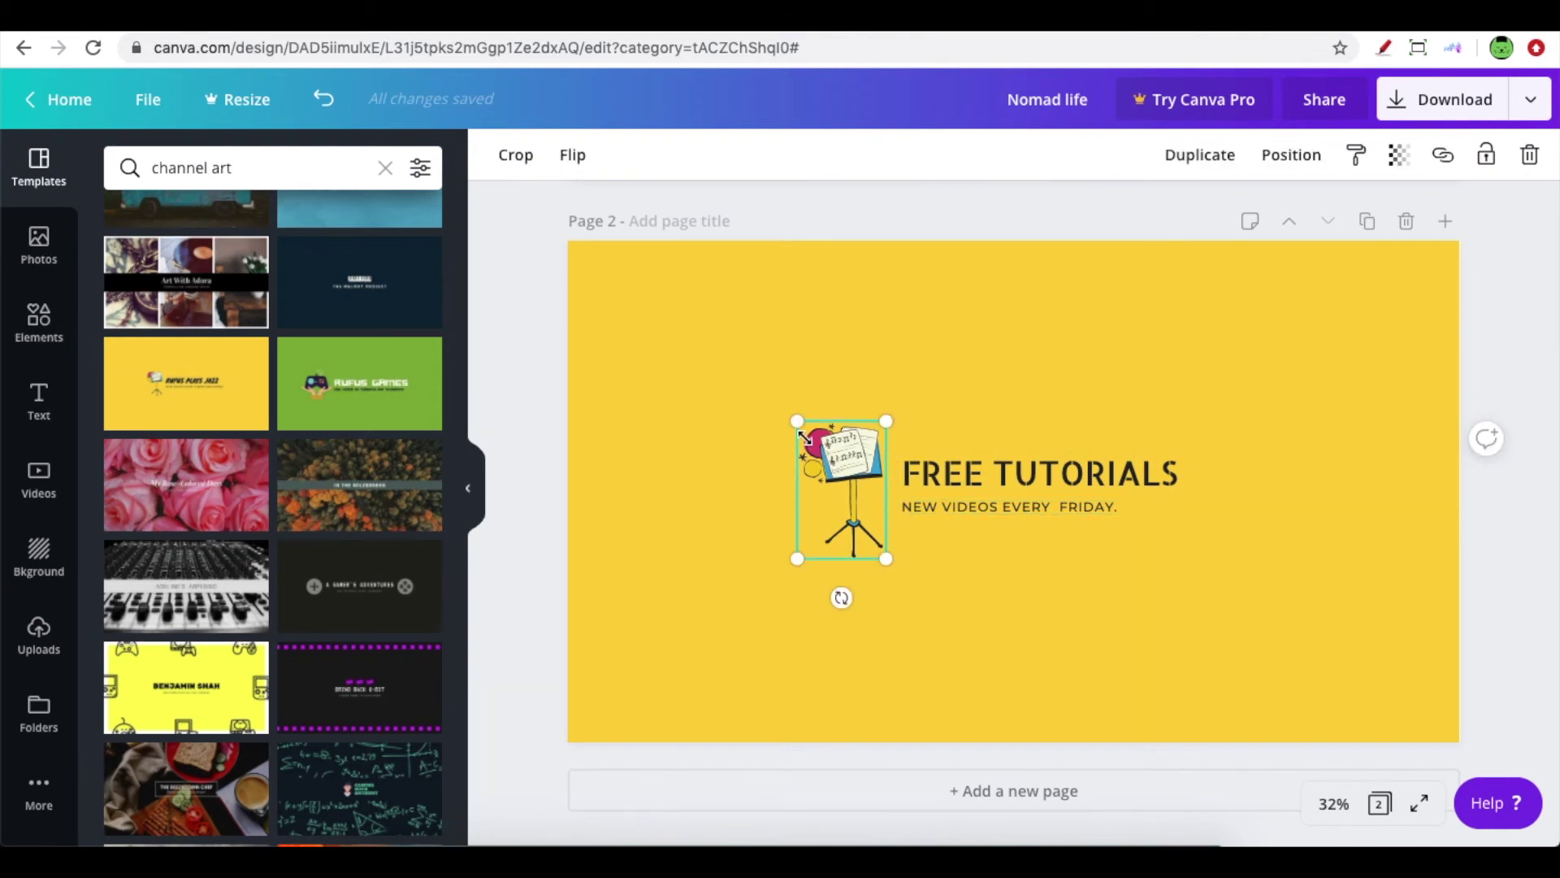
key("Delete")
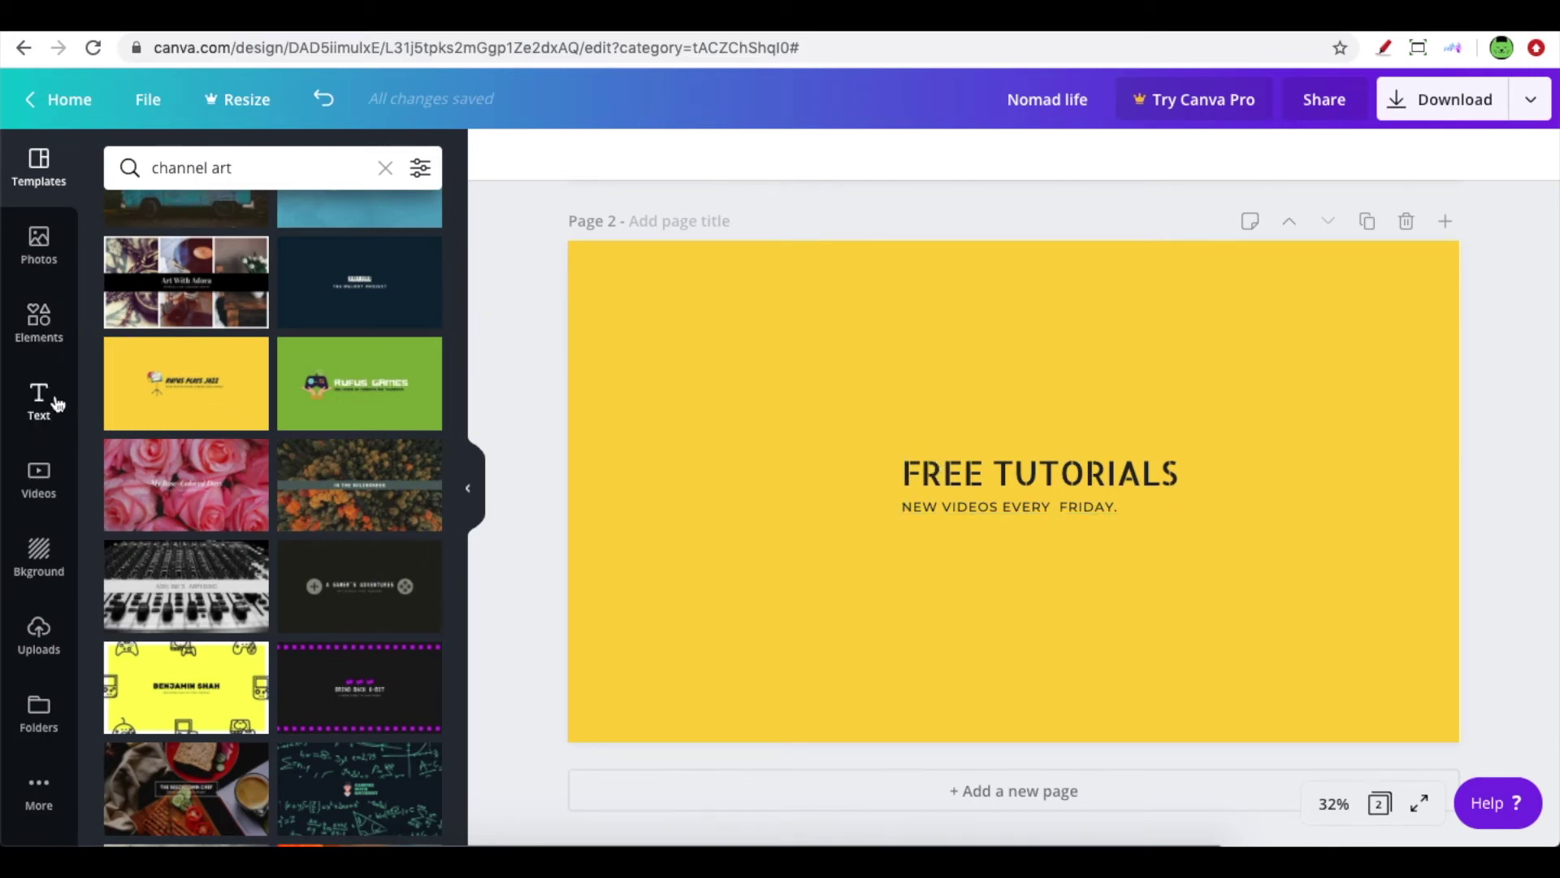
- Clear the previous book search and look through the categories of the elements library
left_click(38, 318)
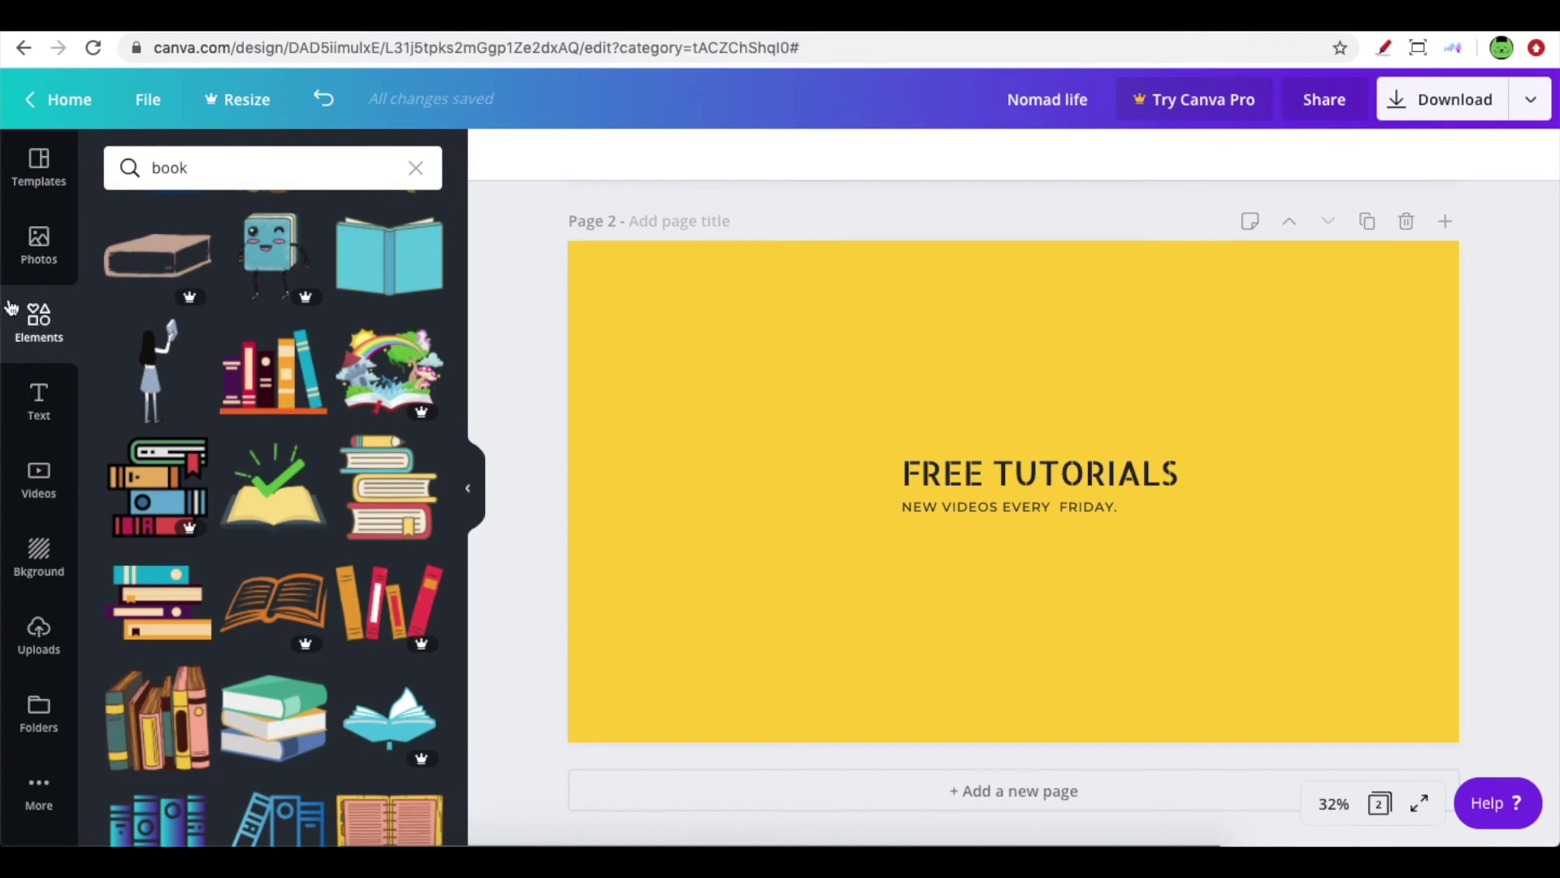
scroll(236, 374, "up", 1)
scroll(238, 374, "up", 10)
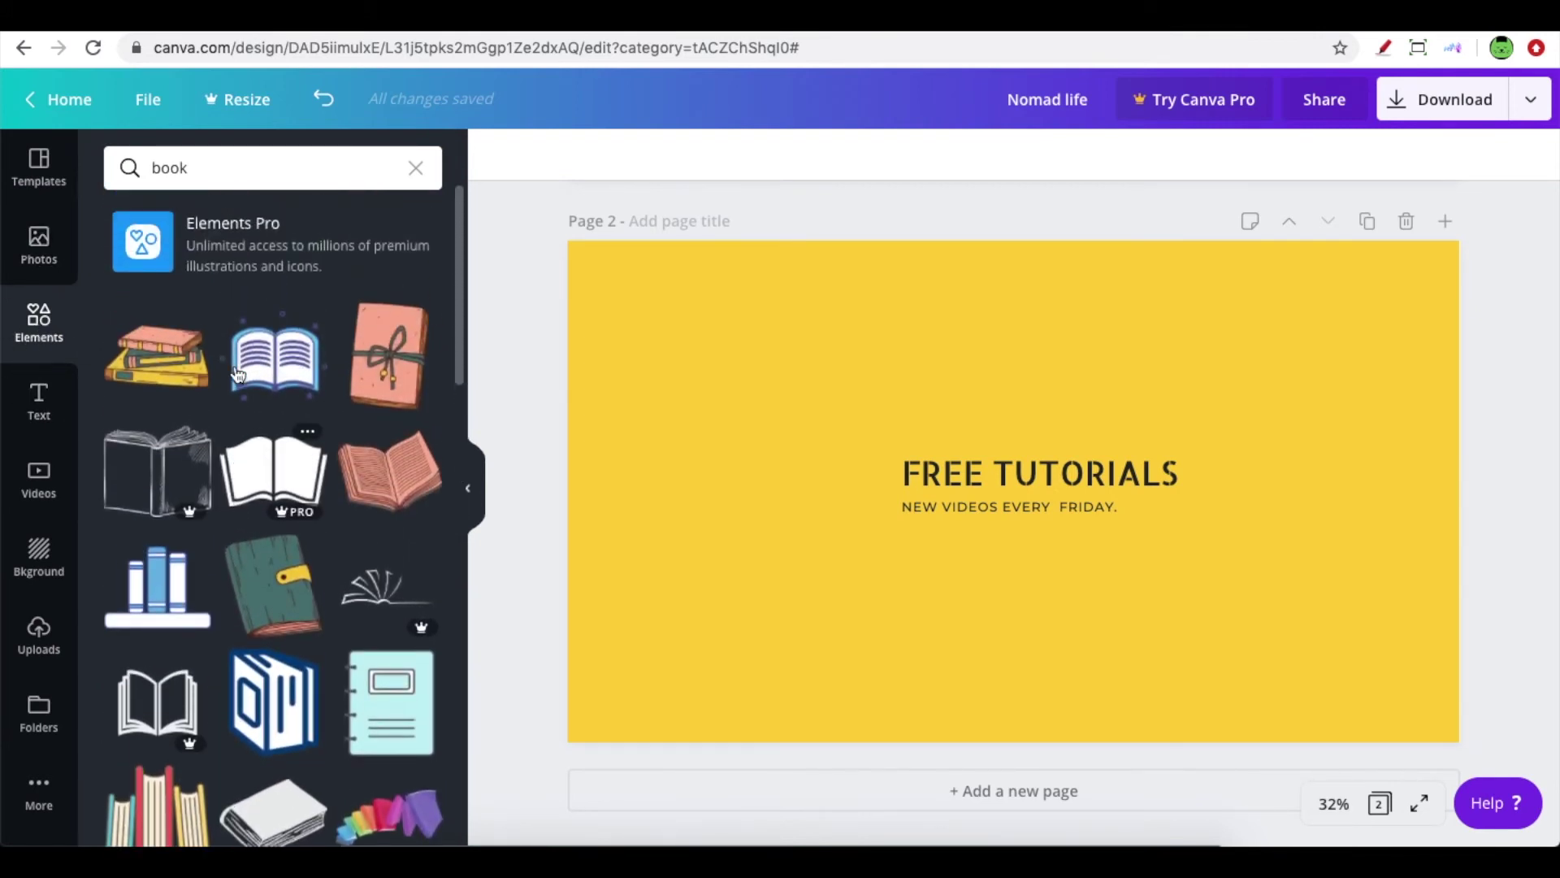
left_click(415, 167)
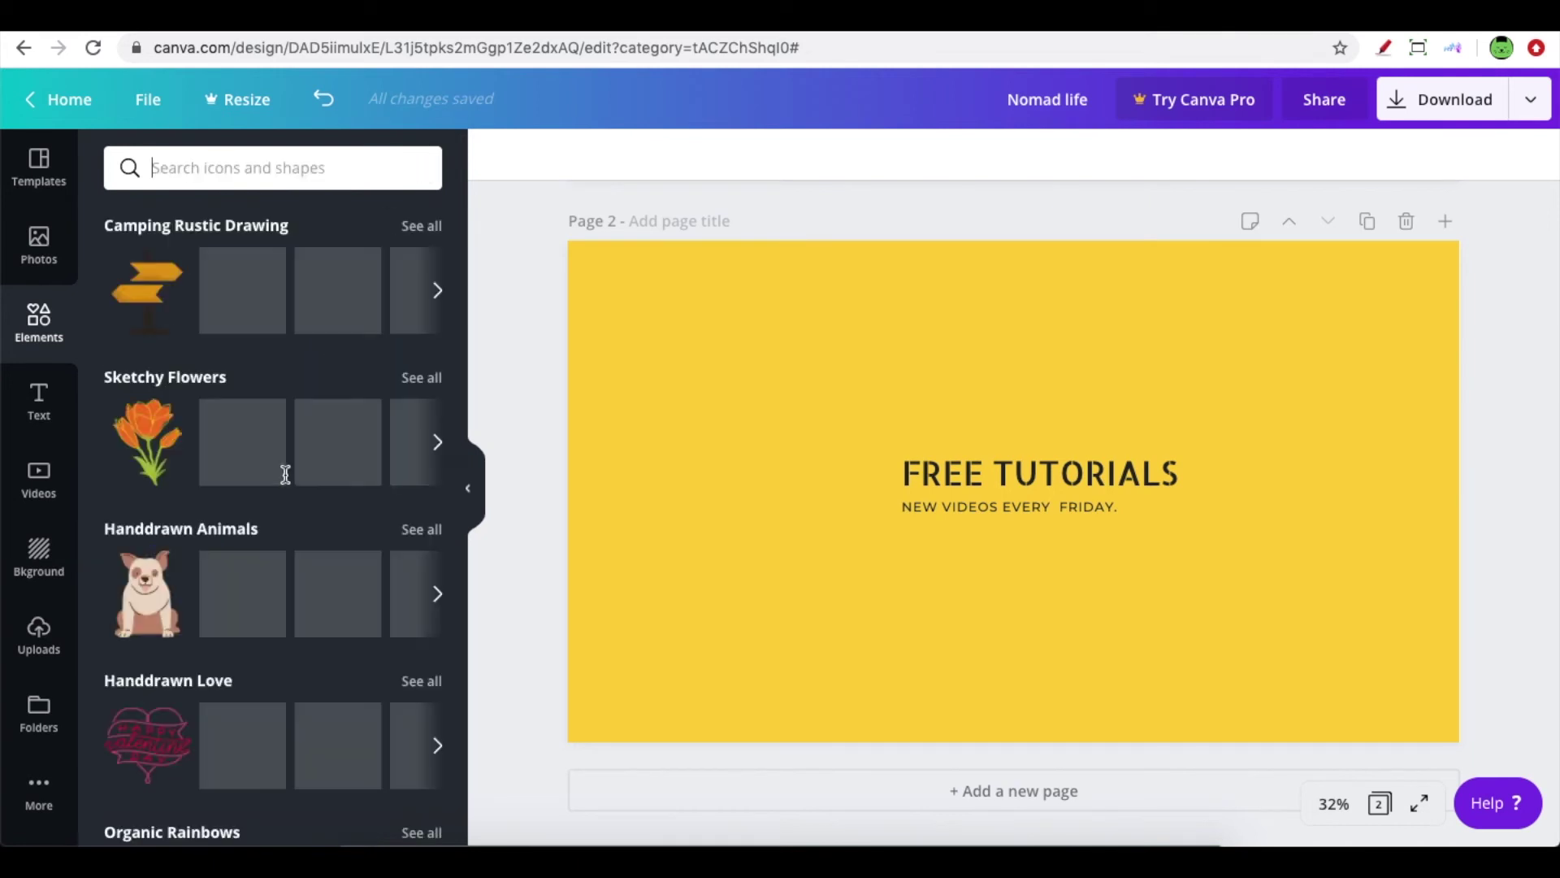
scroll(244, 481, "down", 2)
scroll(201, 635, "down", 3)
scroll(202, 636, "down", 2)
scroll(216, 669, "down", 3)
scroll(217, 668, "down", 10)
scroll(219, 669, "down", 10)
scroll(220, 671, "down", 6)
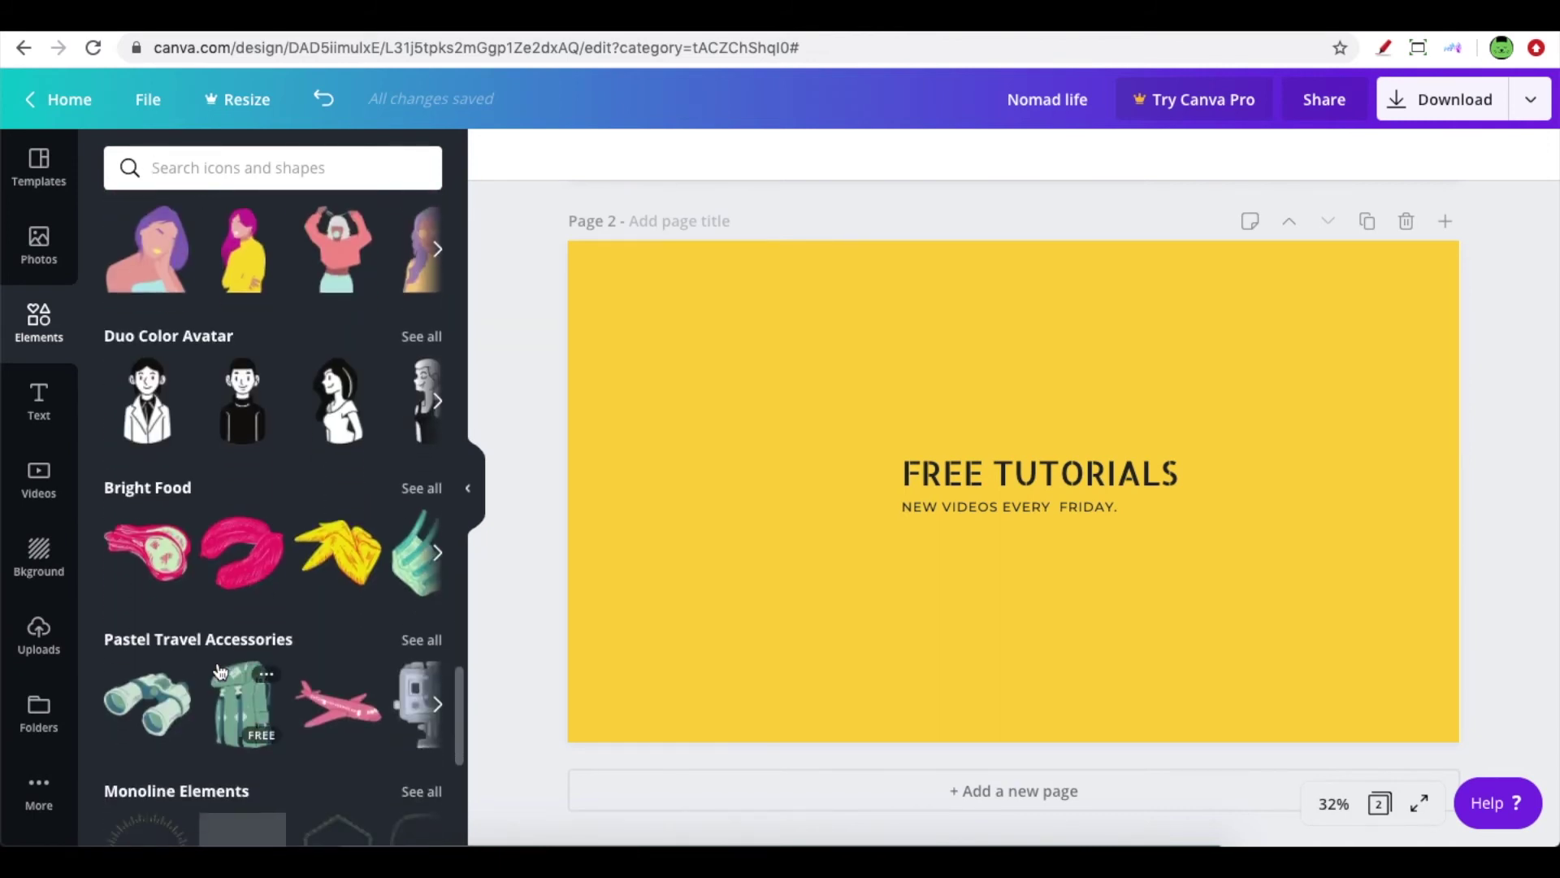
scroll(220, 671, "down", 6)
scroll(220, 672, "down", 1)
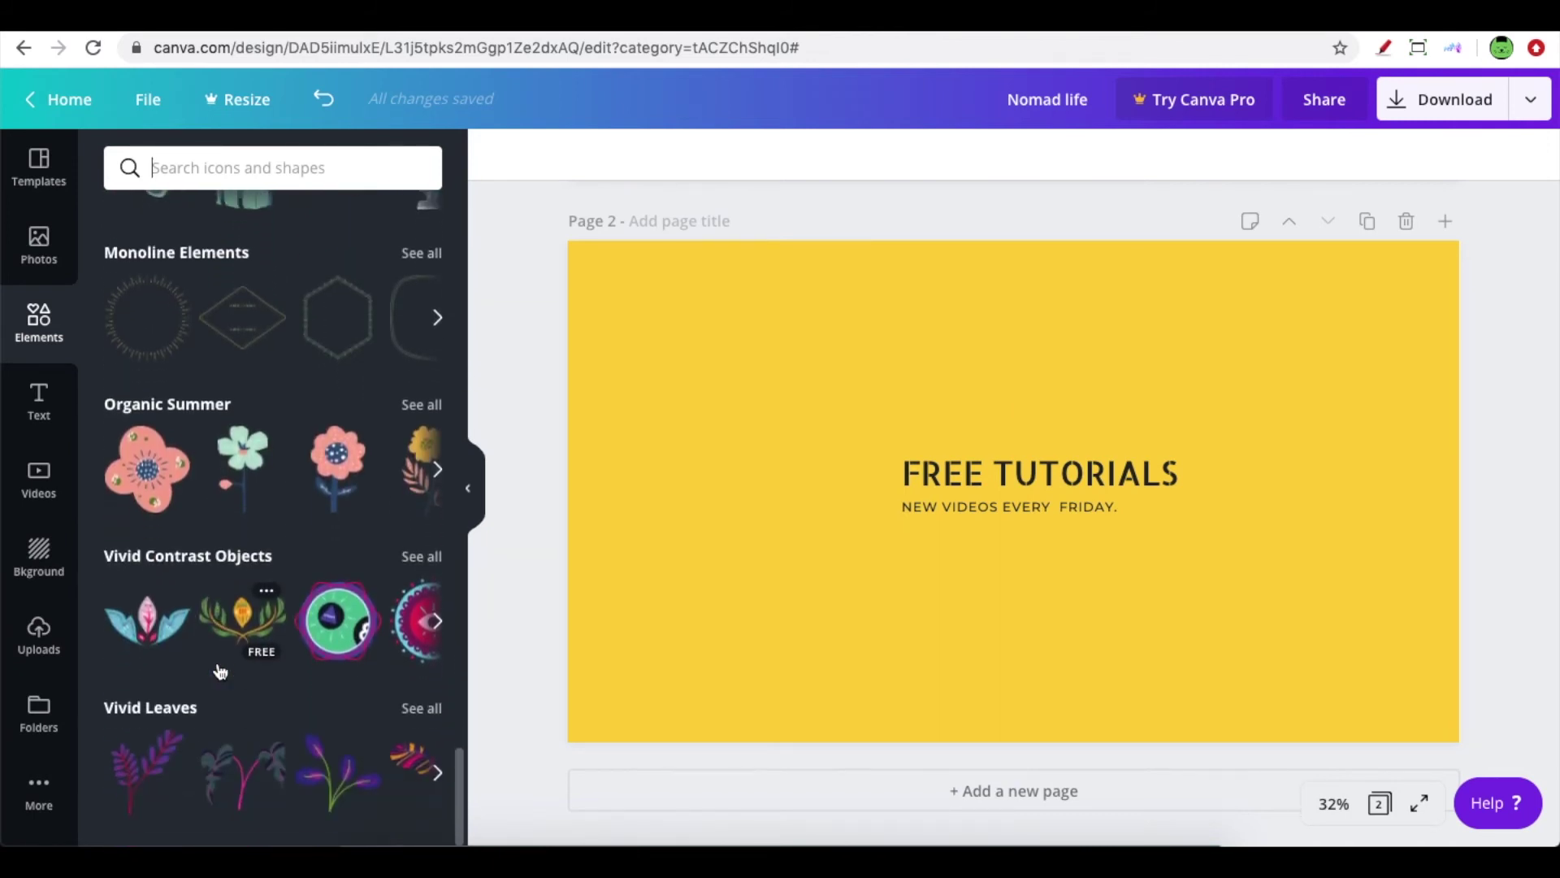
scroll(220, 671, "up", 20)
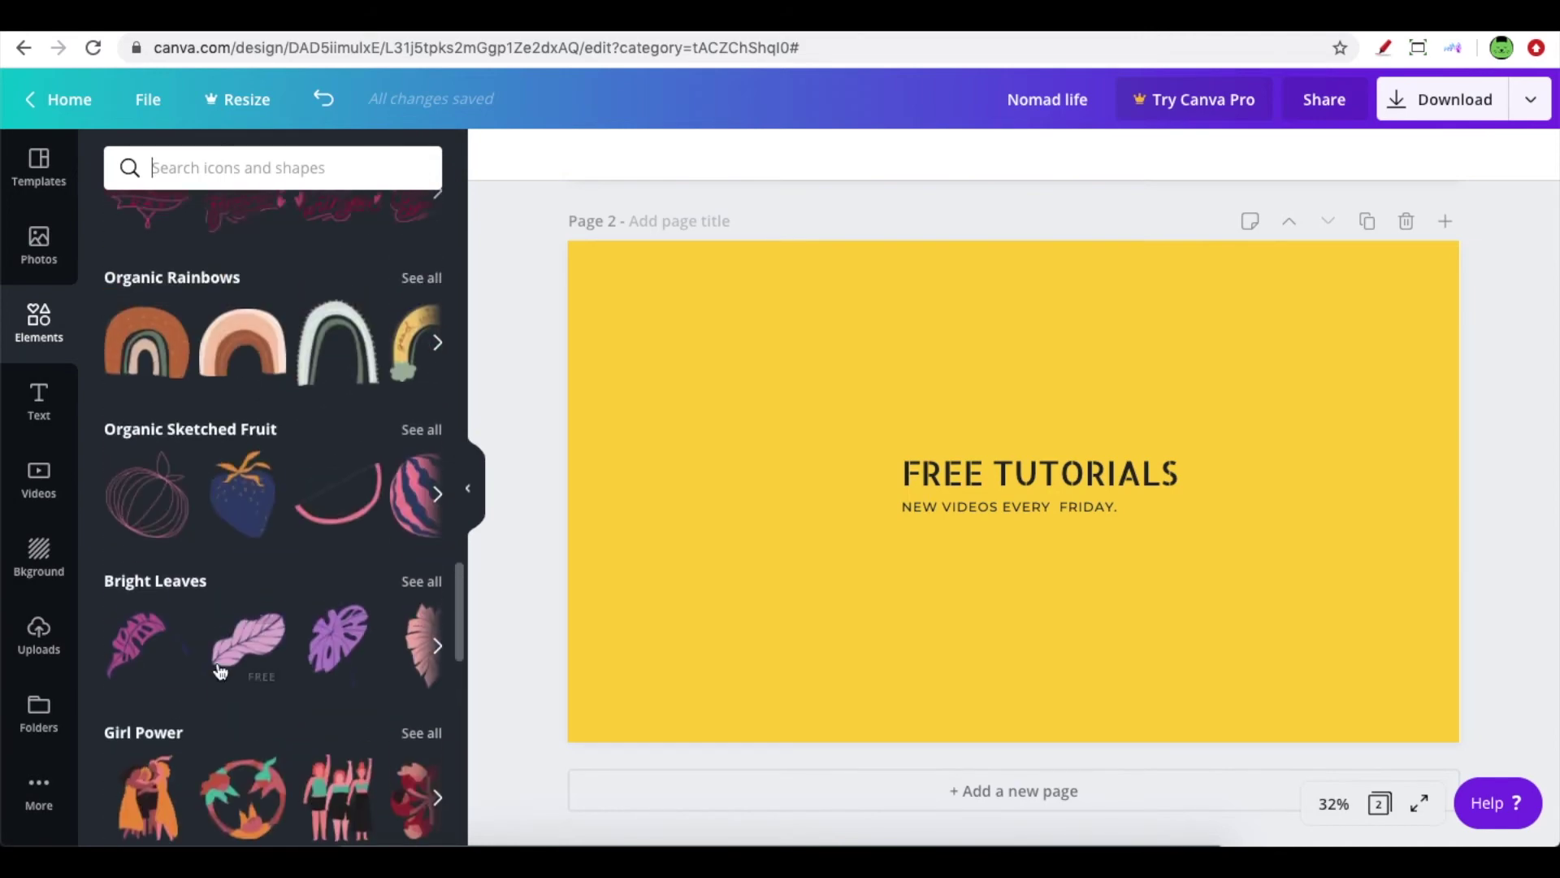
- Search the elements for "BOOK" and place the free stack of three books with a pencil on page 2
type("B")
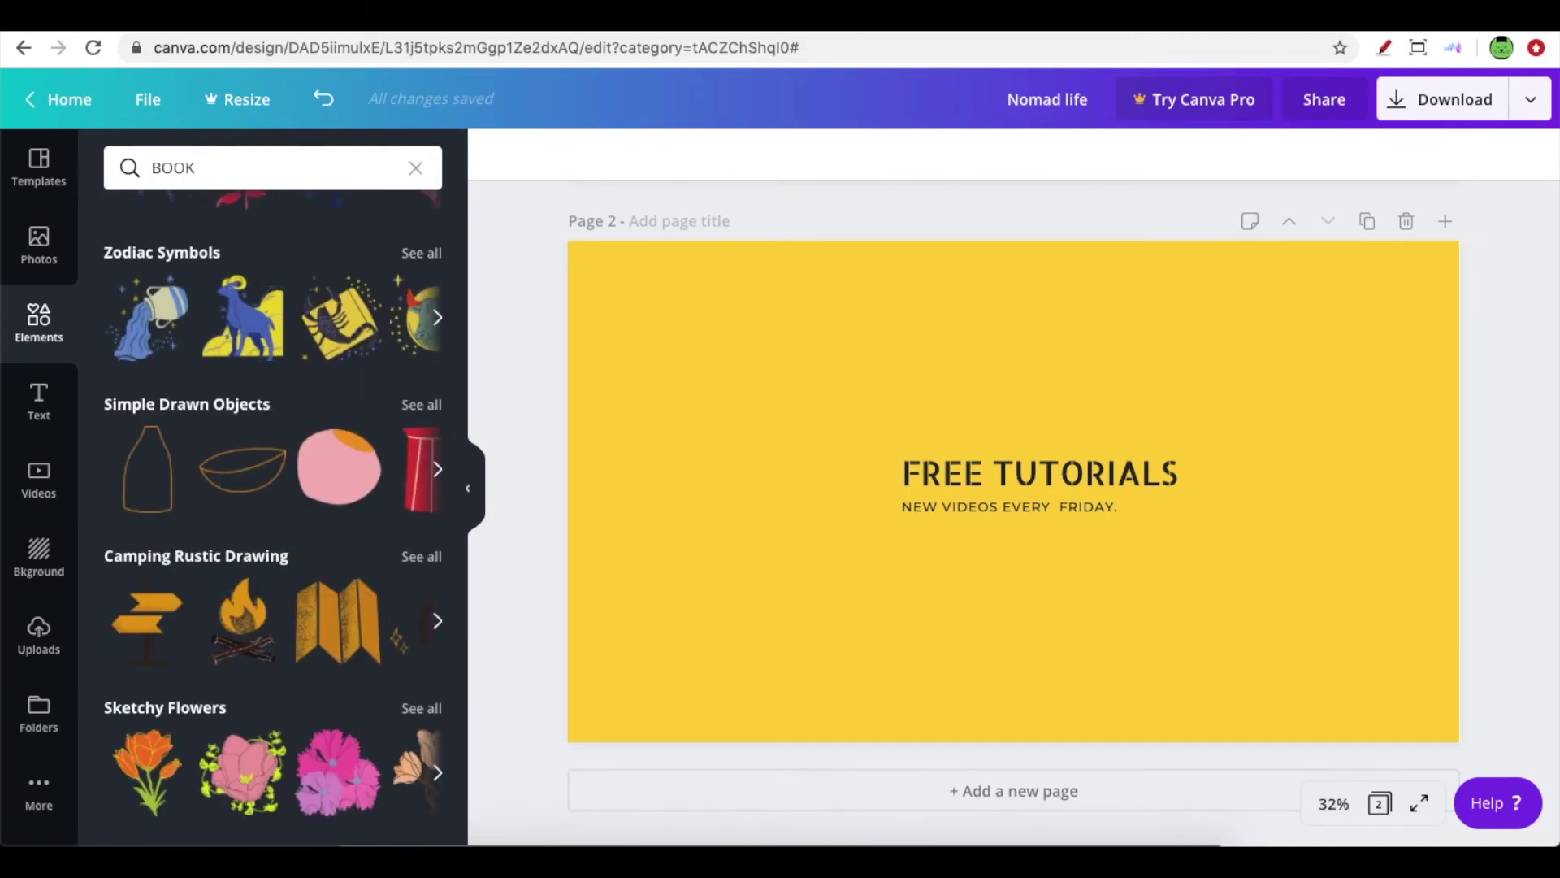
type("OOK")
key("Return")
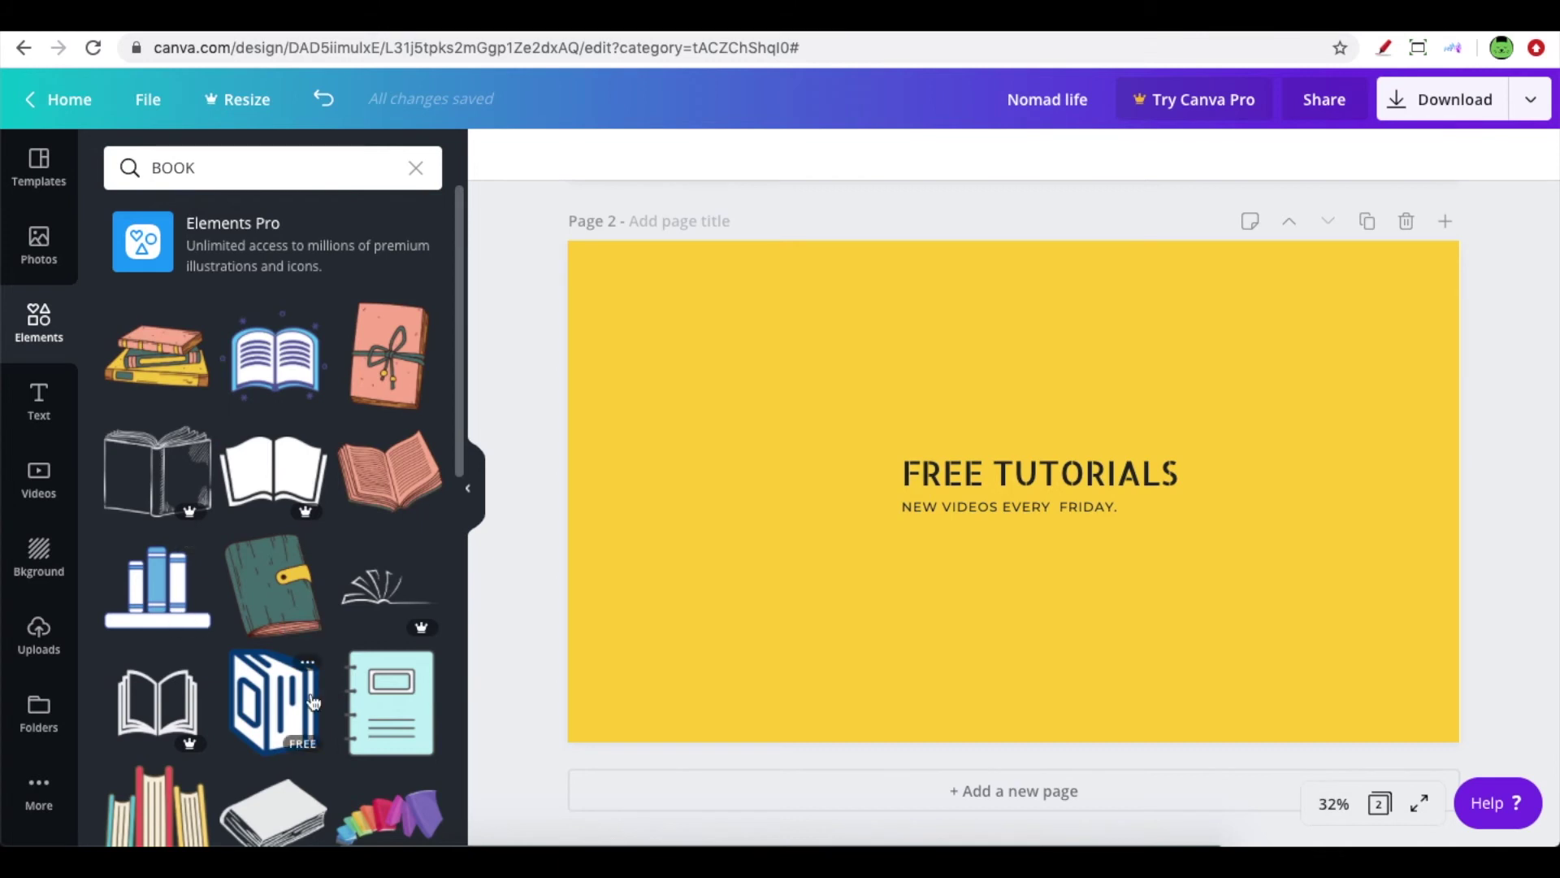
scroll(314, 701, "down", 2)
scroll(167, 665, "down", 2)
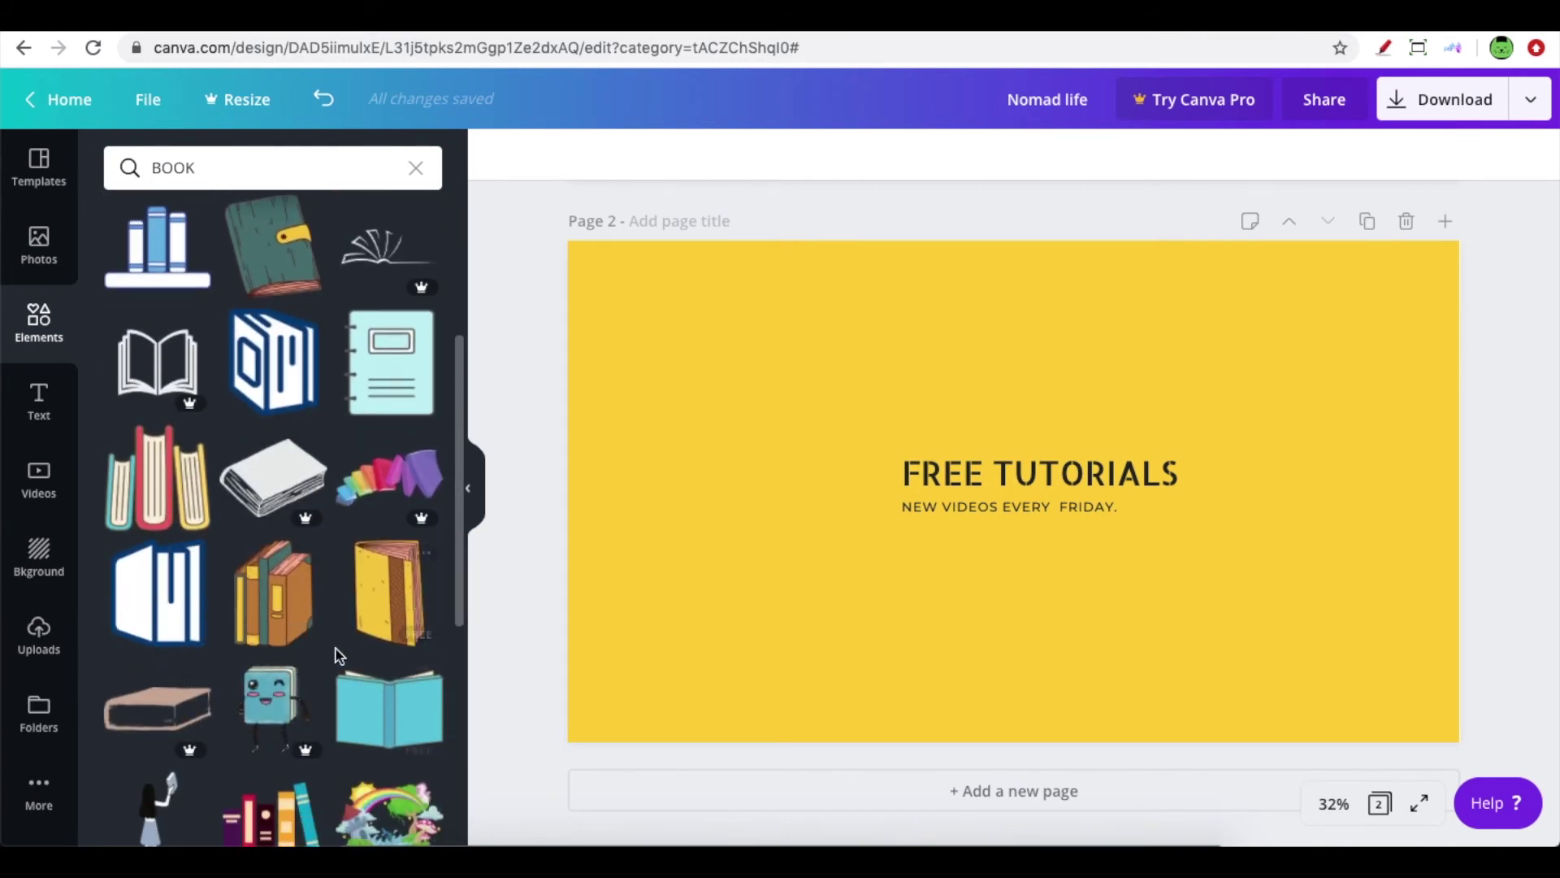
scroll(338, 652, "down", 1)
scroll(340, 655, "down", 2)
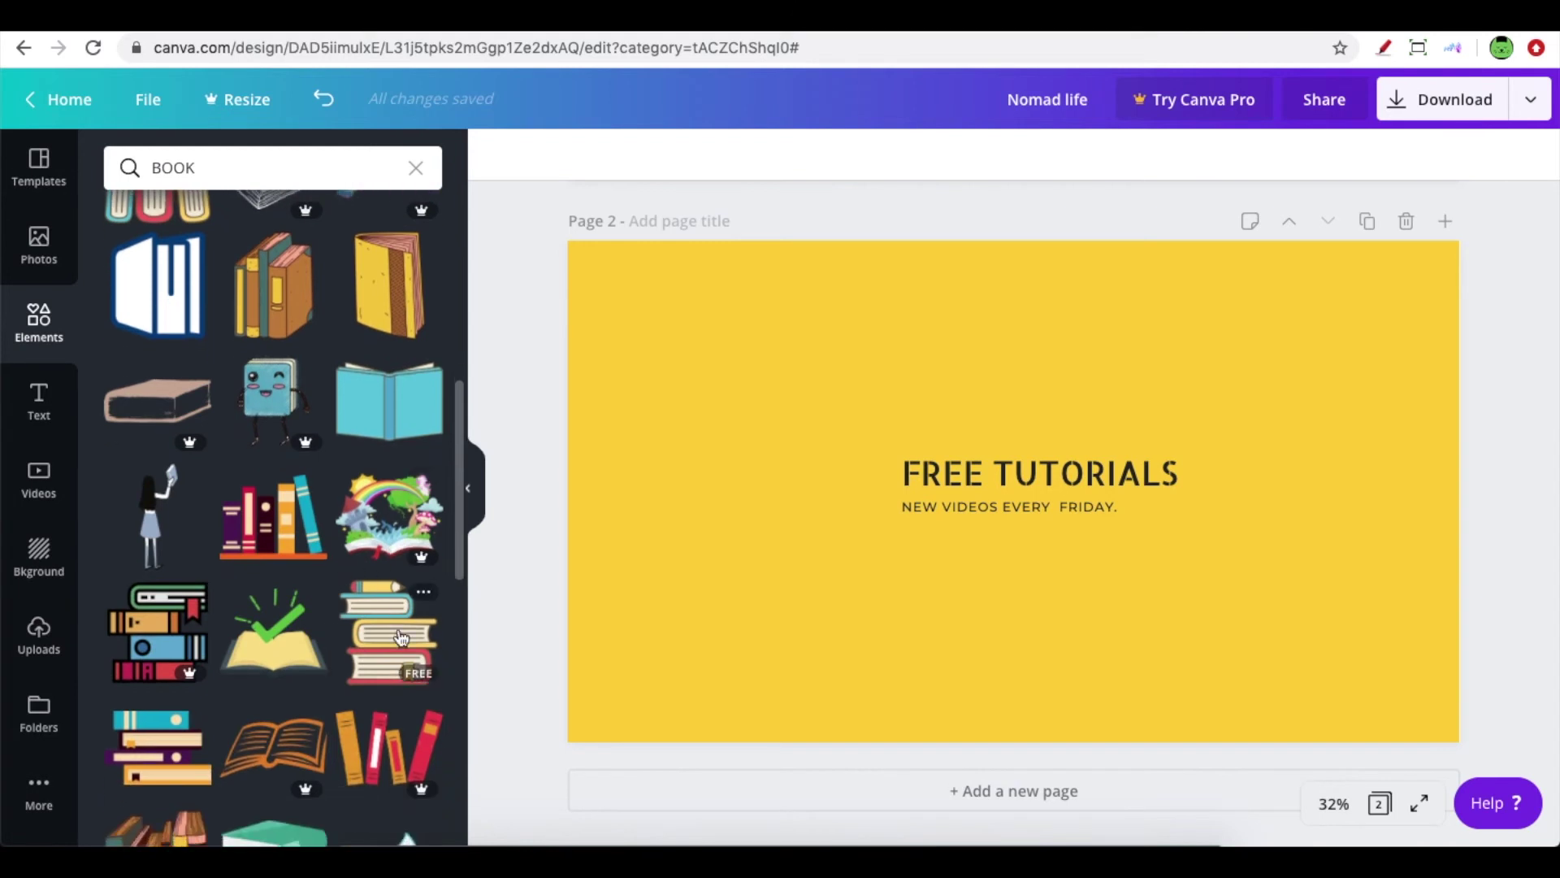
mouse_move(409, 638)
left_mouse_down()
mouse_move(388, 632)
mouse_move(621, 598)
mouse_move(792, 445)
mouse_move(724, 306)
left_mouse_up()
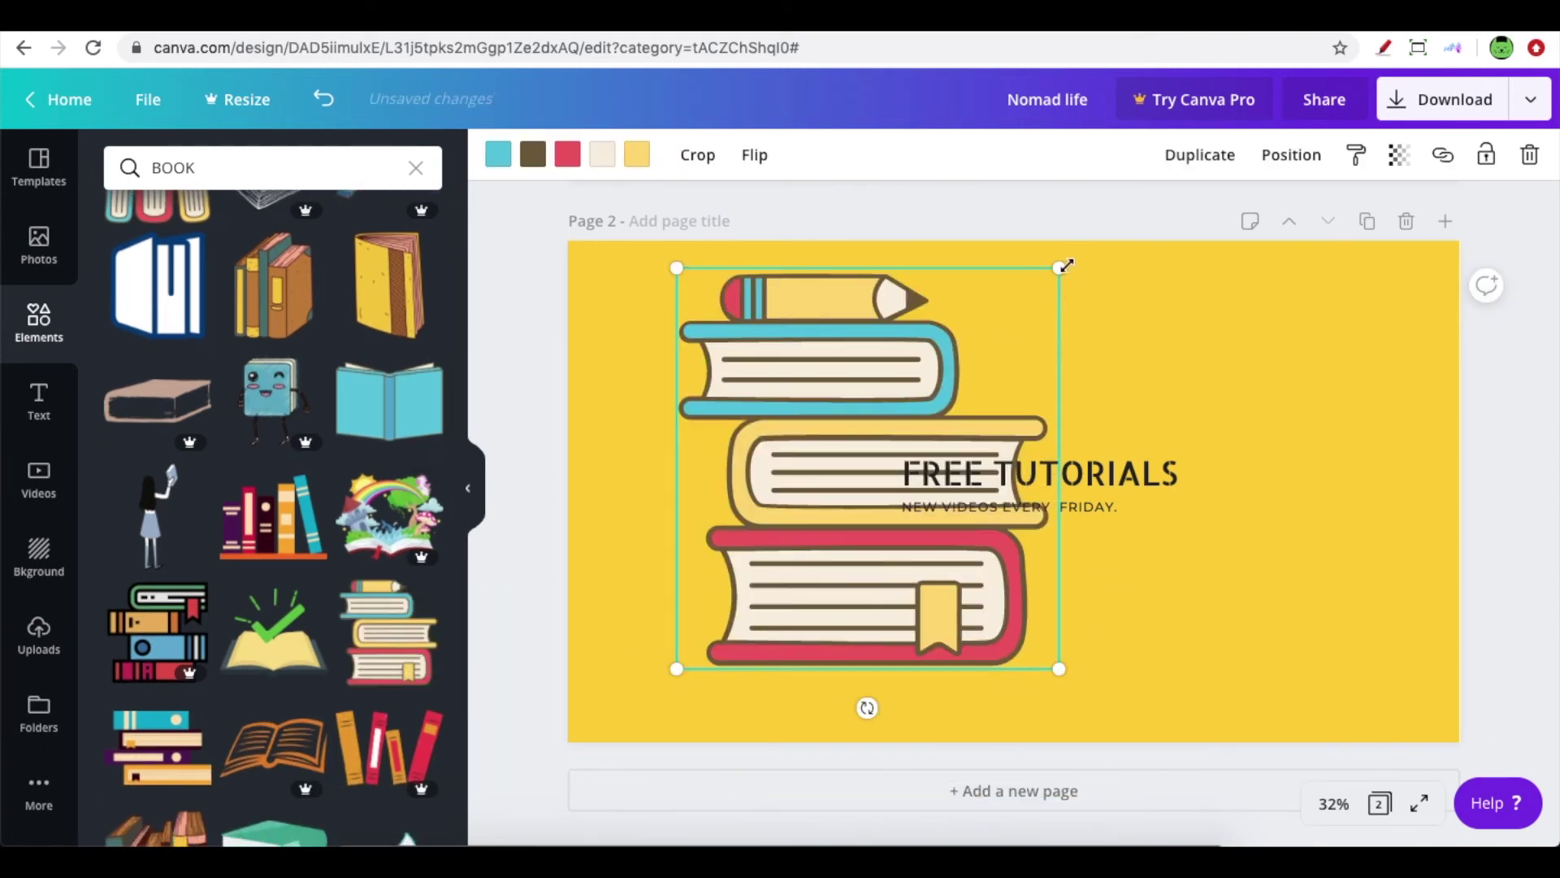
- Shrink the book stack illustration and position it just before the FREE TUTORIALS title
left_click_drag(1062, 265, 860, 477)
left_click_drag(789, 589, 806, 492)
left_click_drag(883, 581, 839, 485)
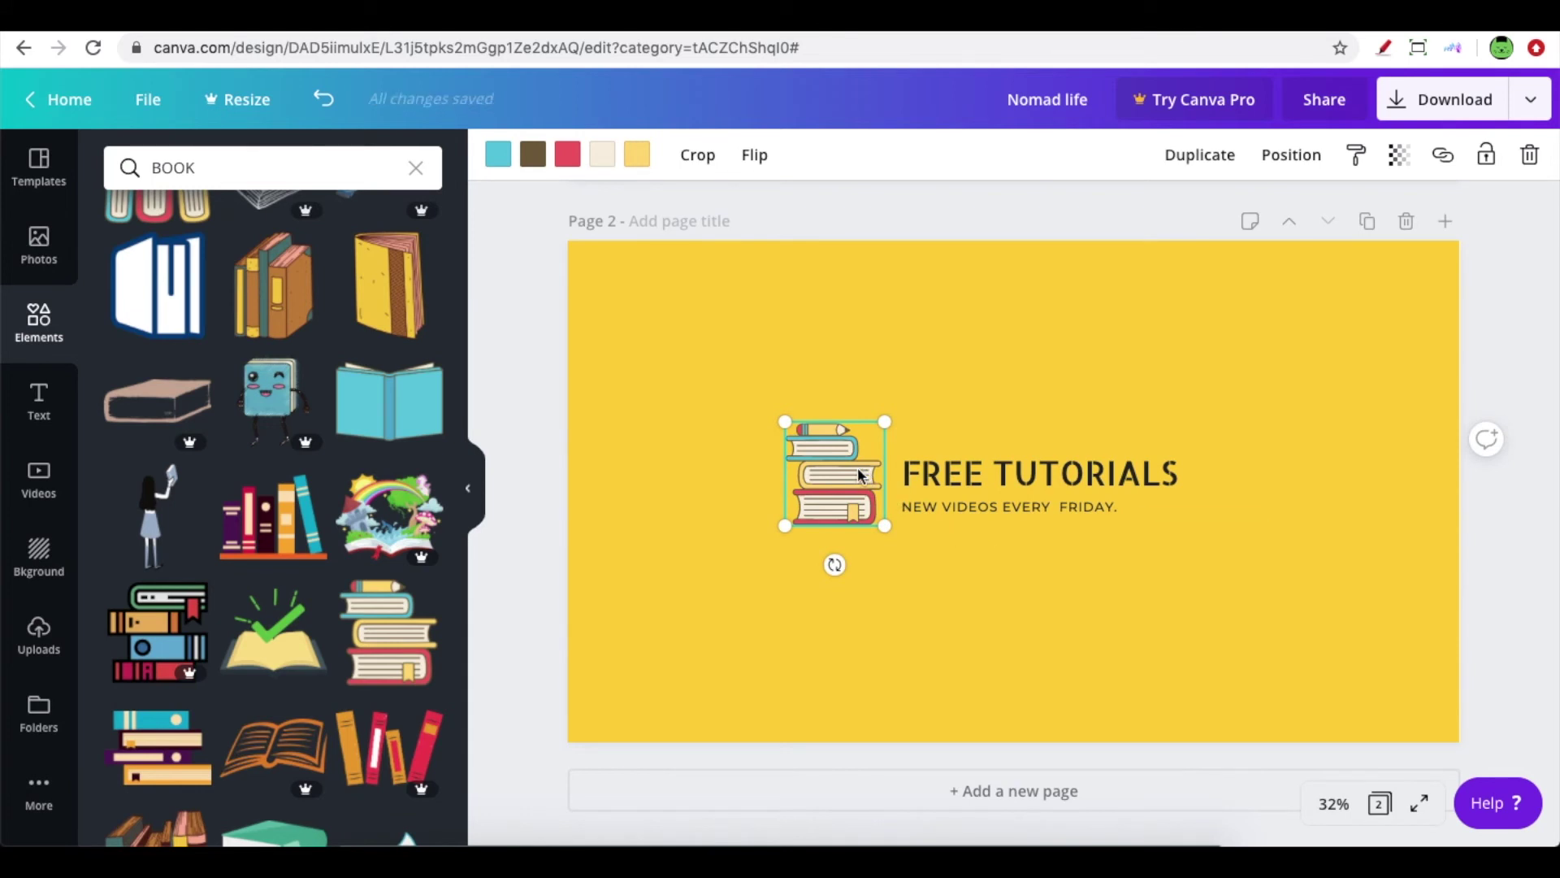
- Change the background colour of page 2 to the light turquoise default colour
left_click(726, 325)
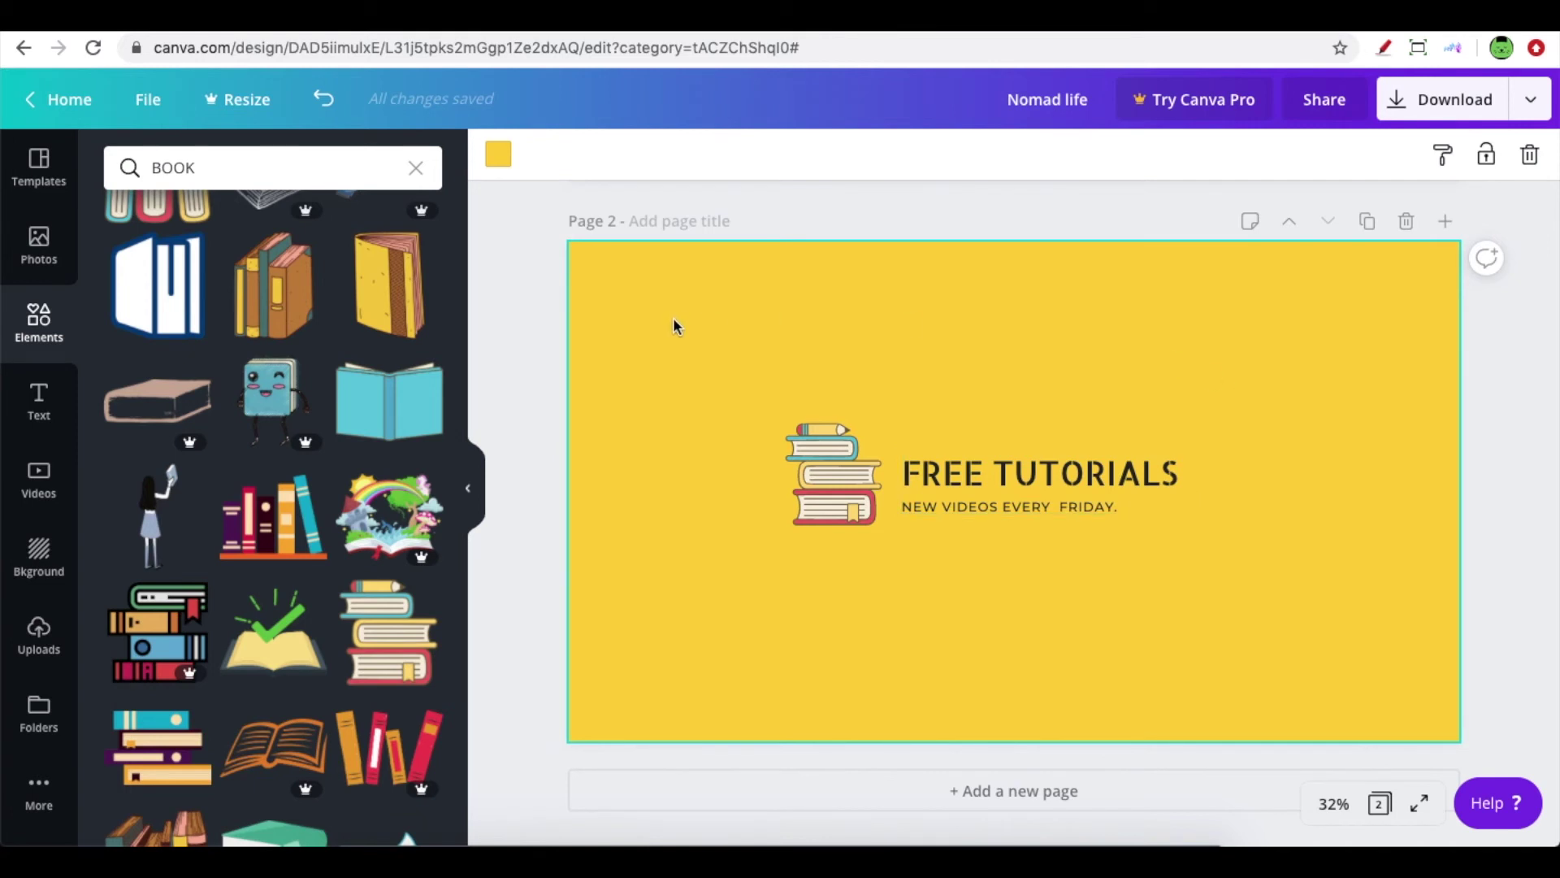
left_click(498, 154)
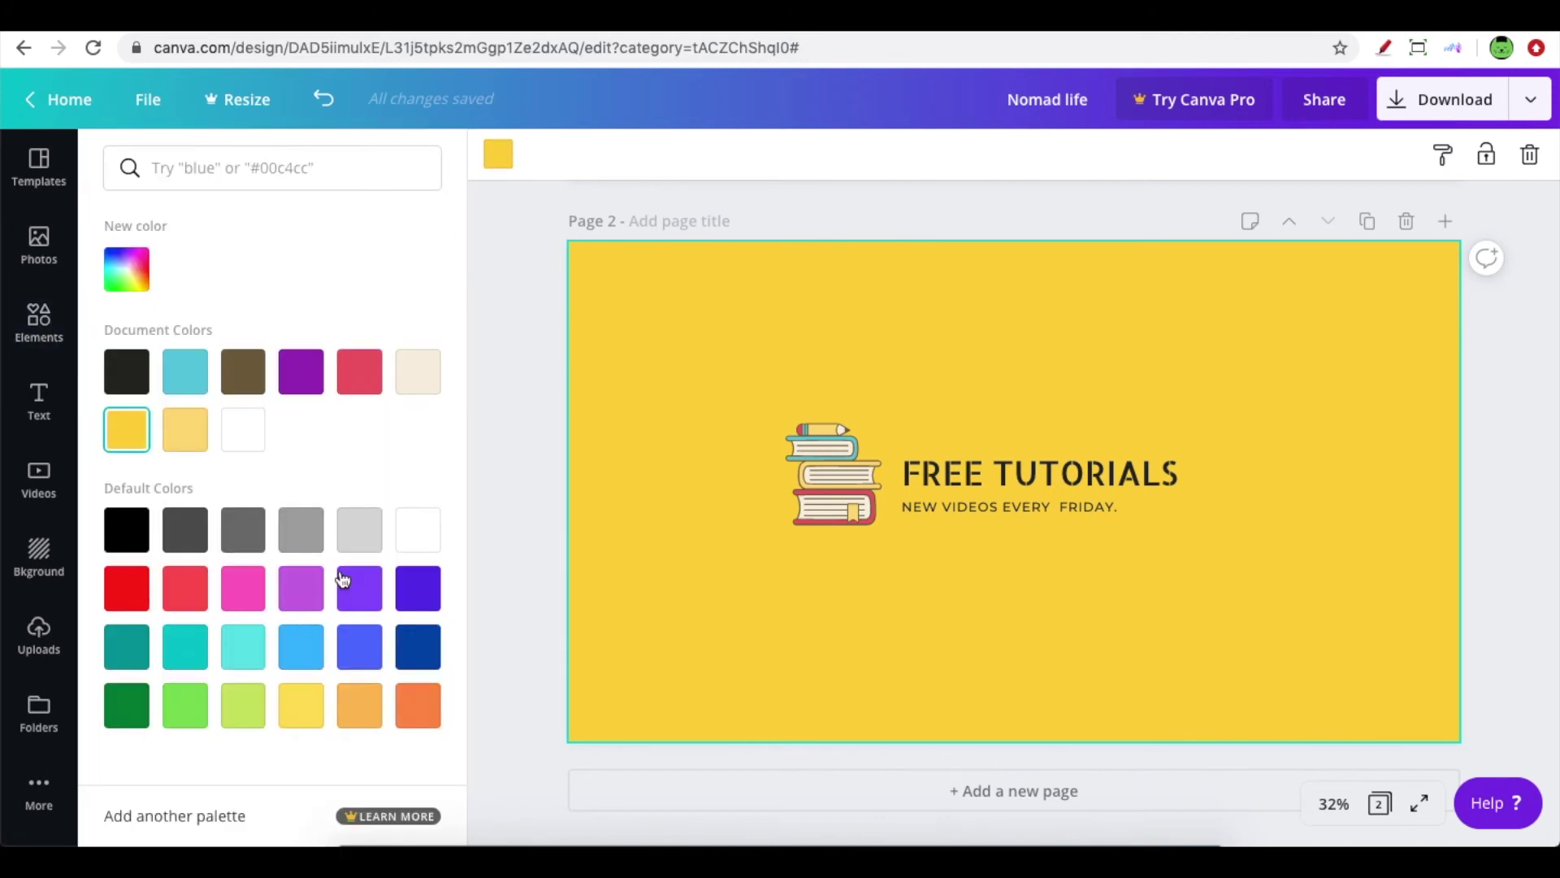
left_click(303, 654)
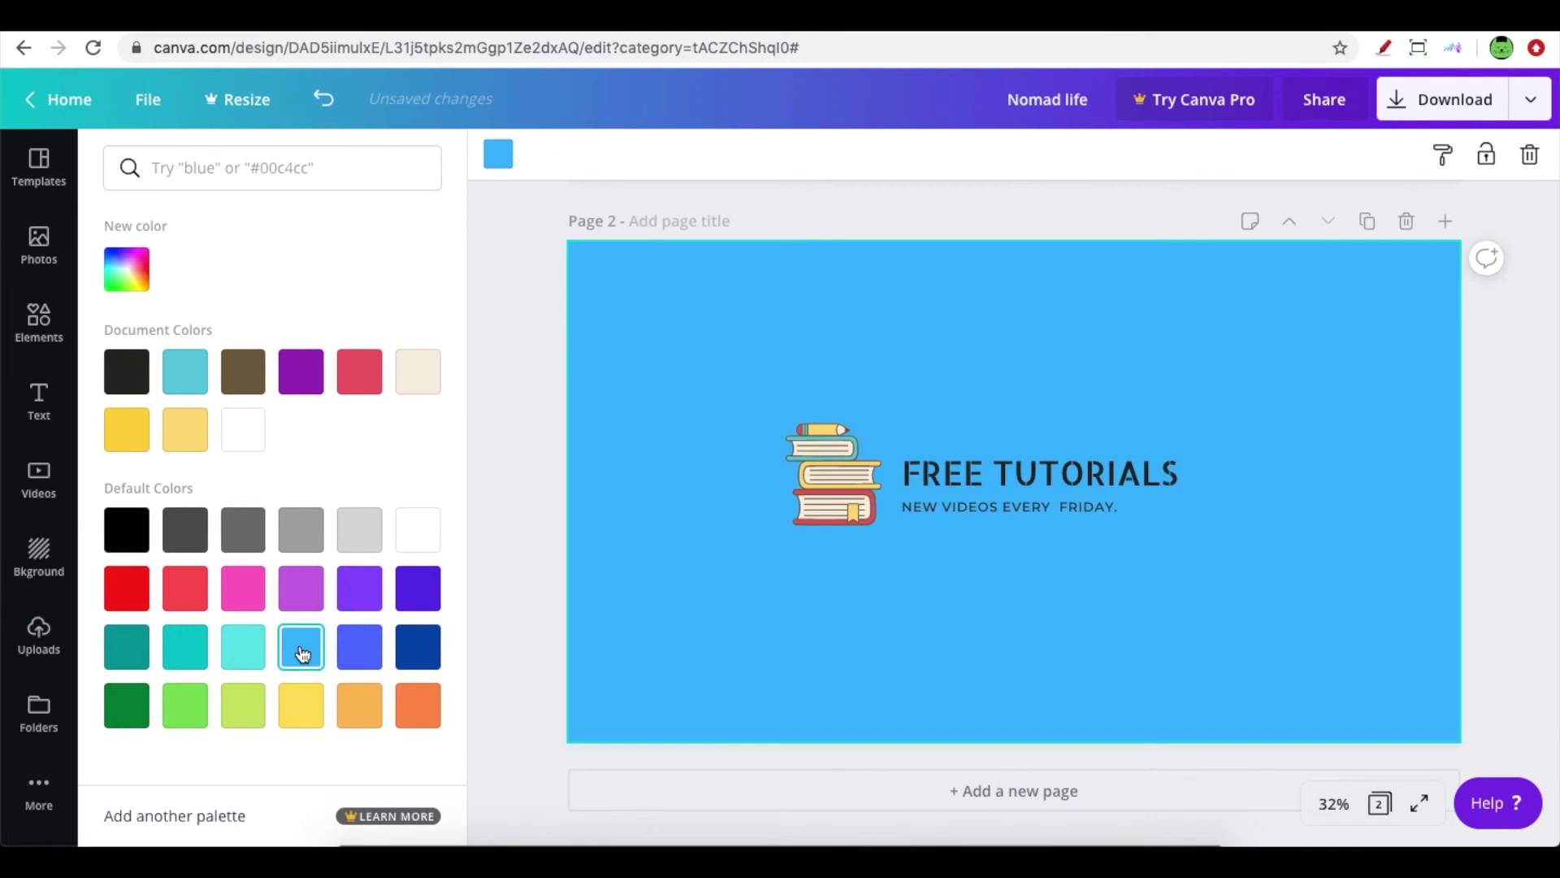
left_click(244, 647)
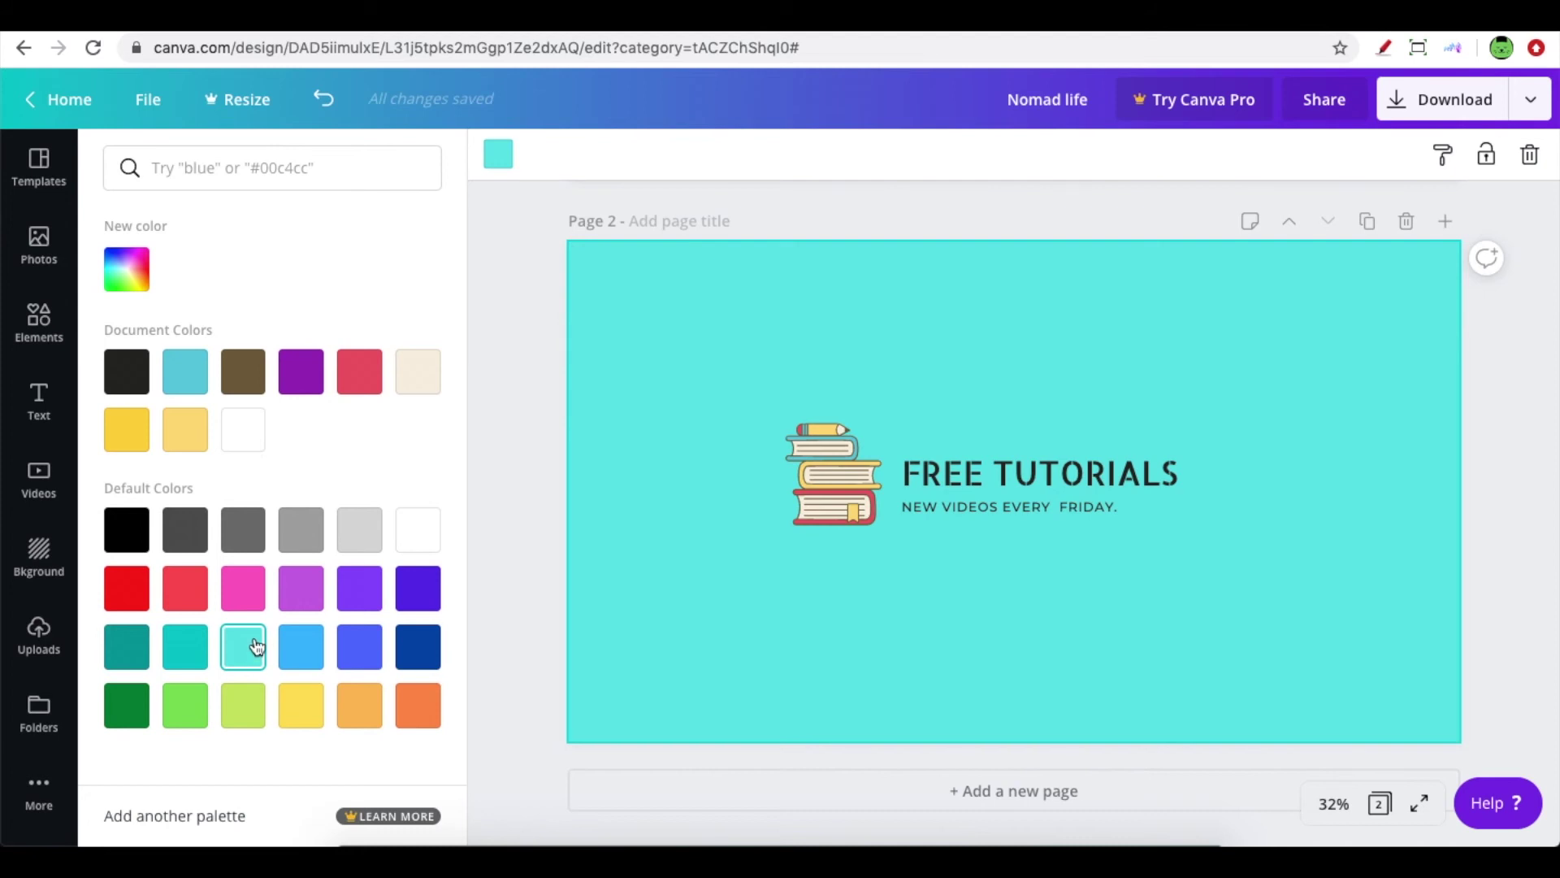
left_click(511, 221)
left_click_drag(897, 402, 1274, 527)
left_click(931, 333)
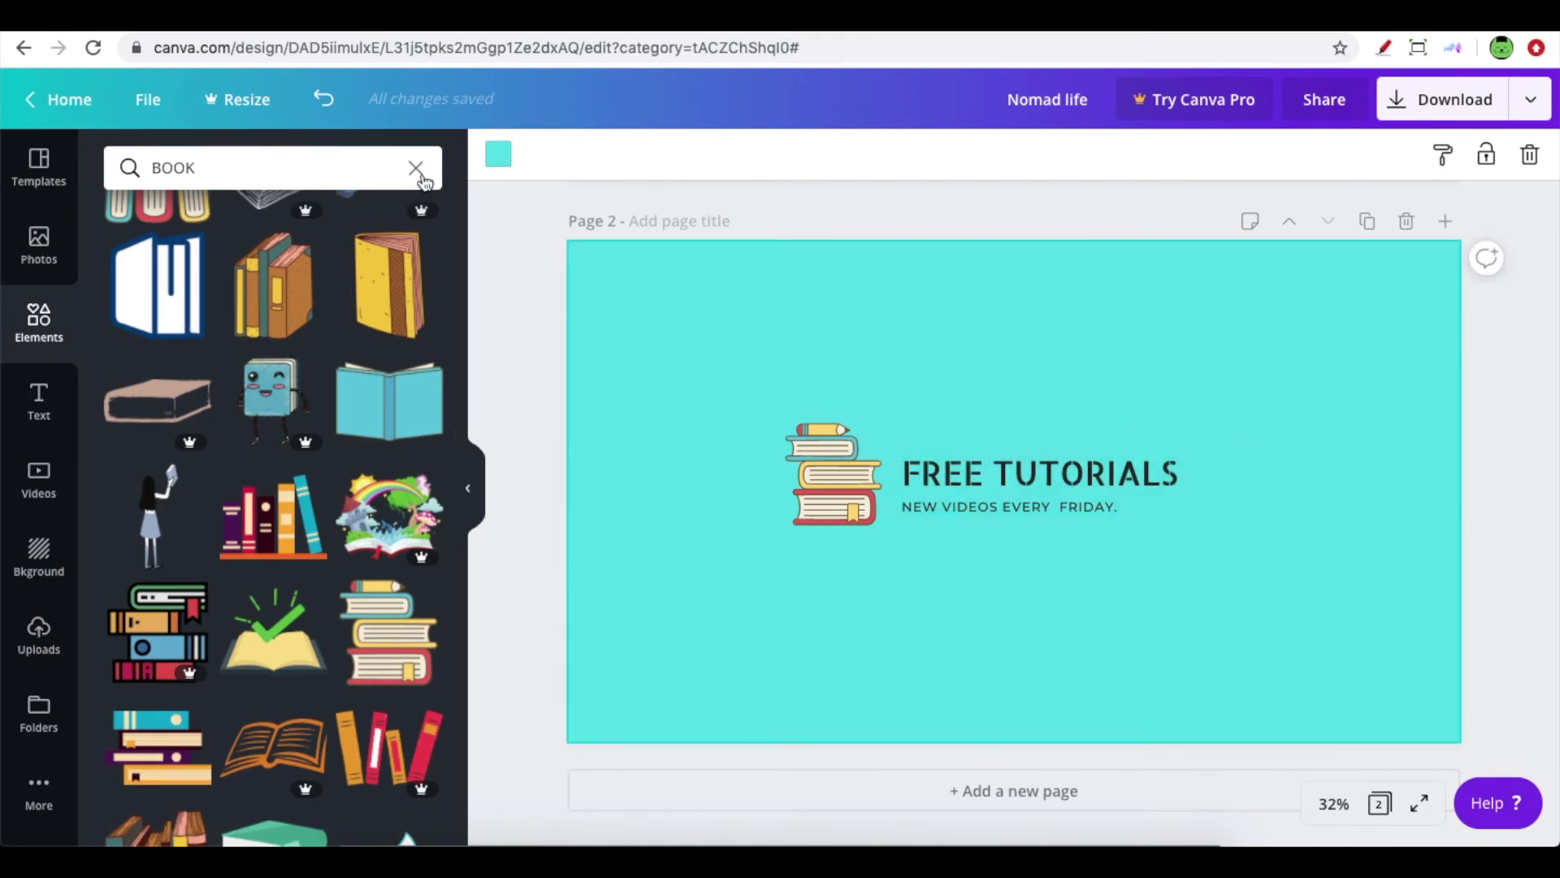
- Clear the BOOK search and place a square shape over the title area on page 2
left_click(416, 168)
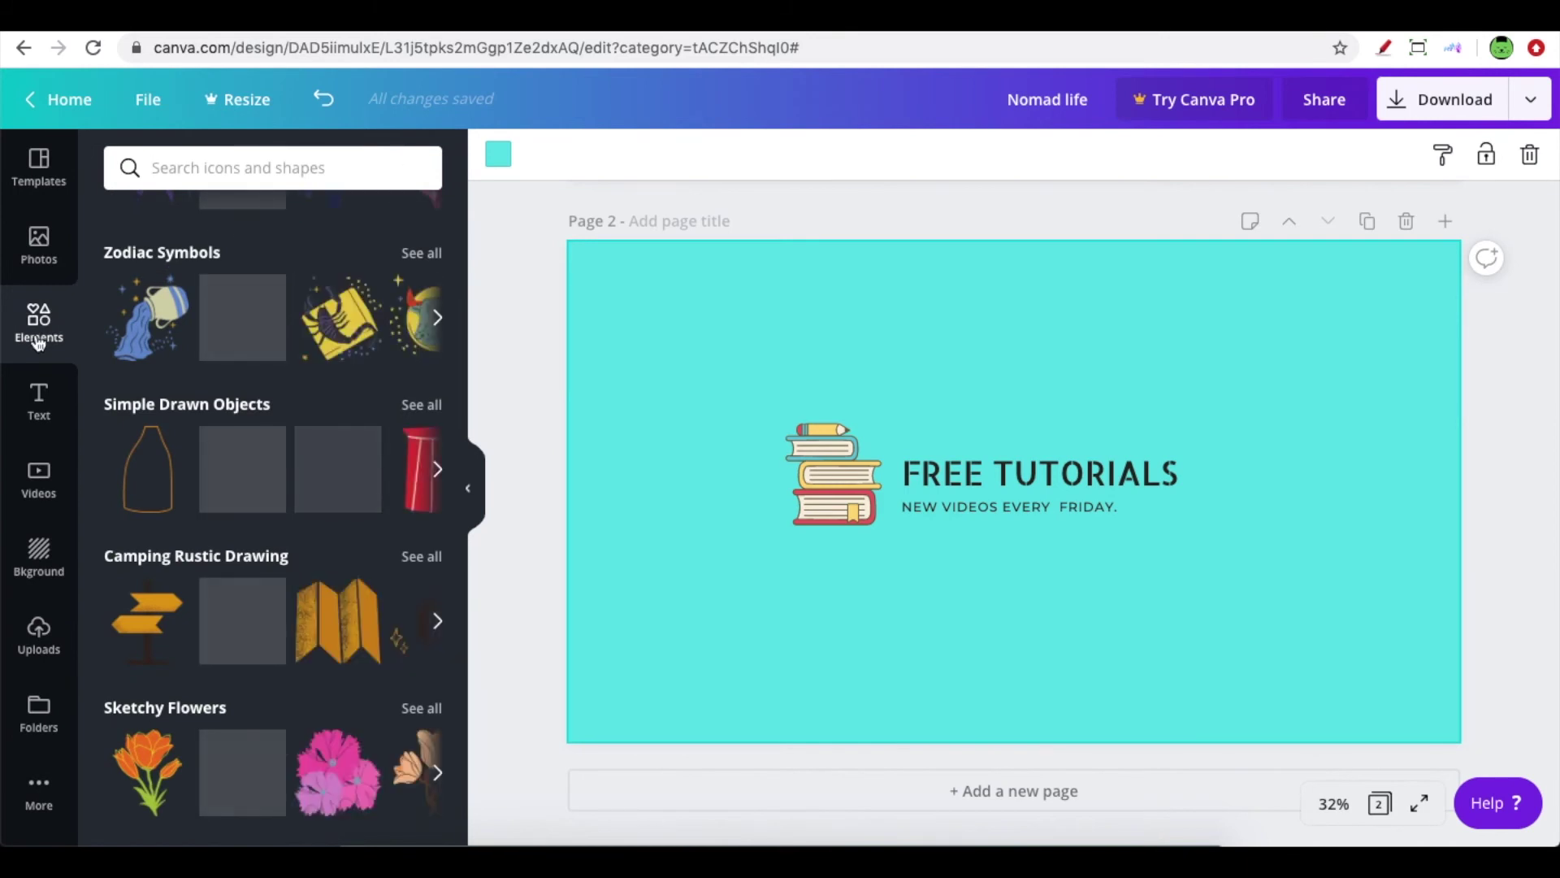
scroll(309, 357, "up", 15)
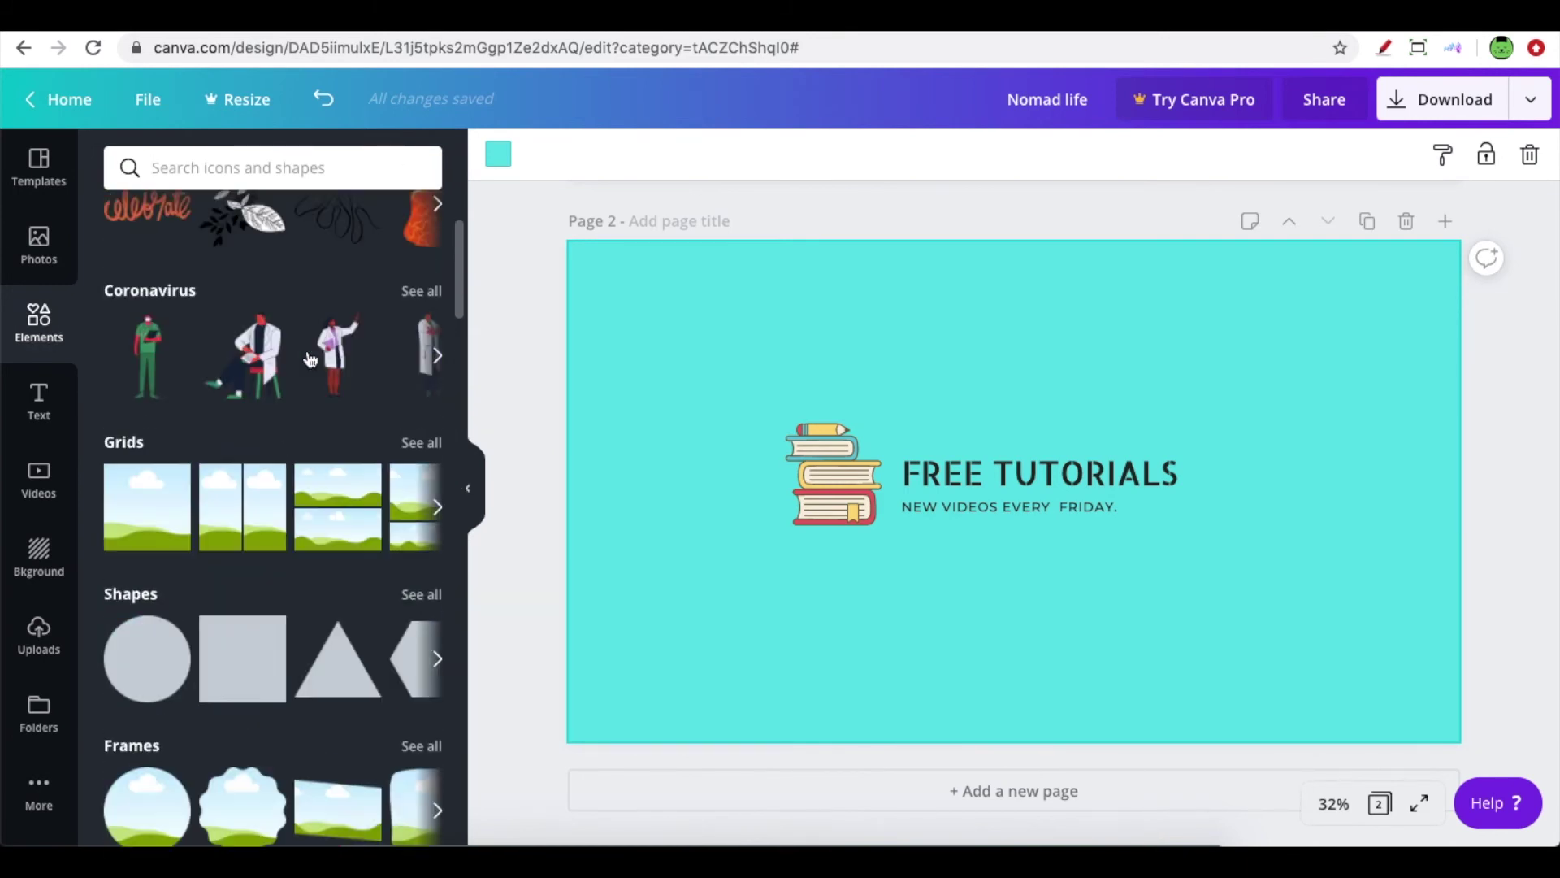
scroll(308, 358, "down", 6)
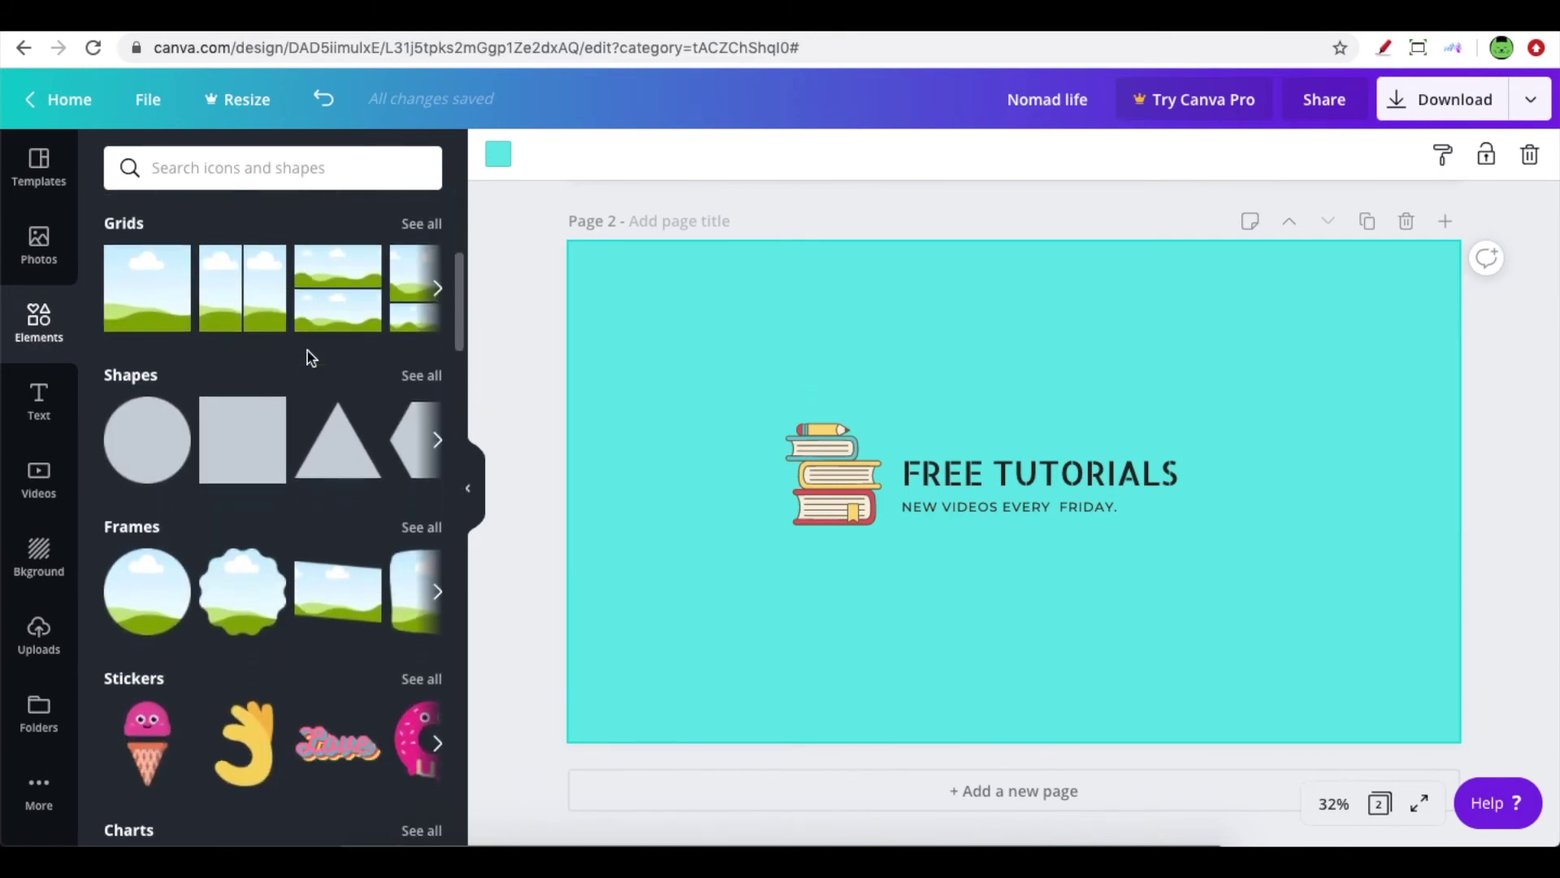
scroll(307, 349, "up", 1)
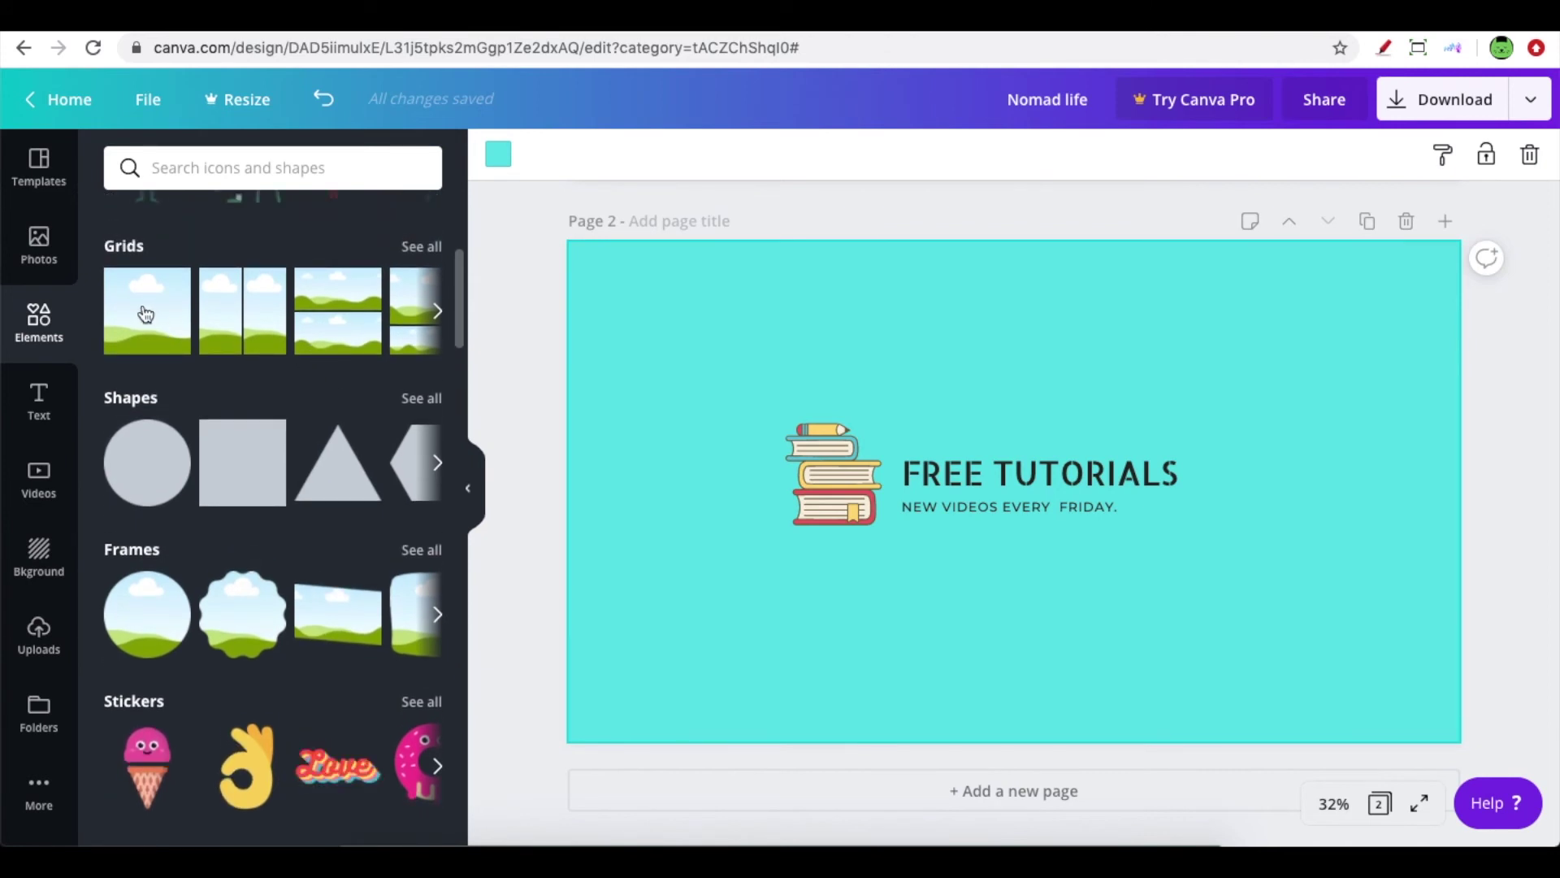
key("super+z")
left_click_drag(242, 461, 898, 307)
left_click_drag(892, 309, 1014, 414)
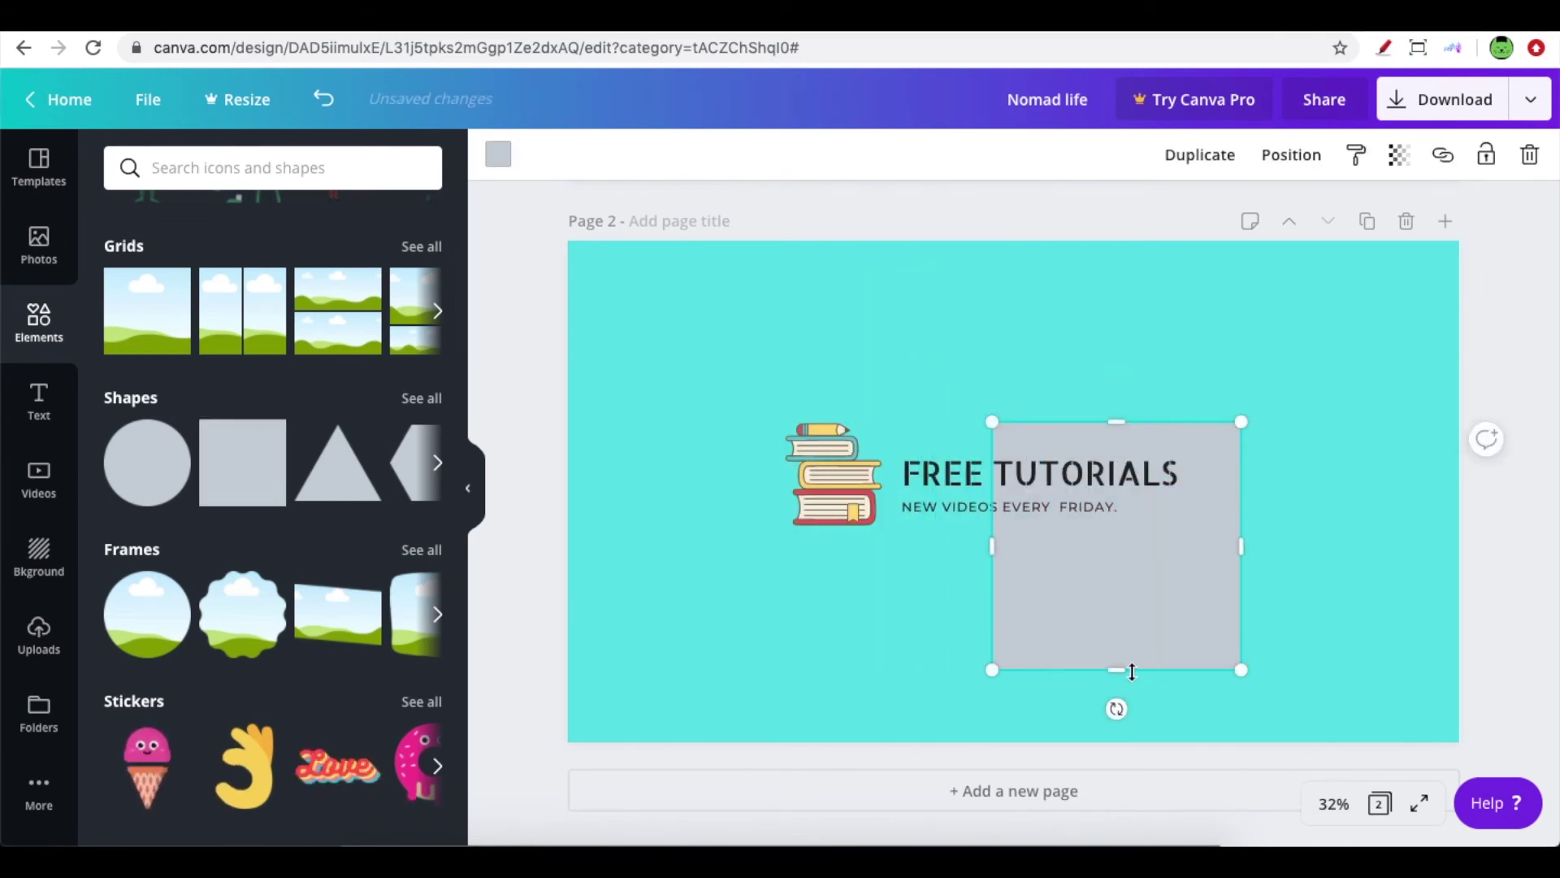
- Resize the square into a wide, low rectangle that frames only the FREE TUTORIALS title, starting at the book stack
left_click_drag(1123, 657, 1130, 541)
left_click_drag(1298, 485, 1176, 484)
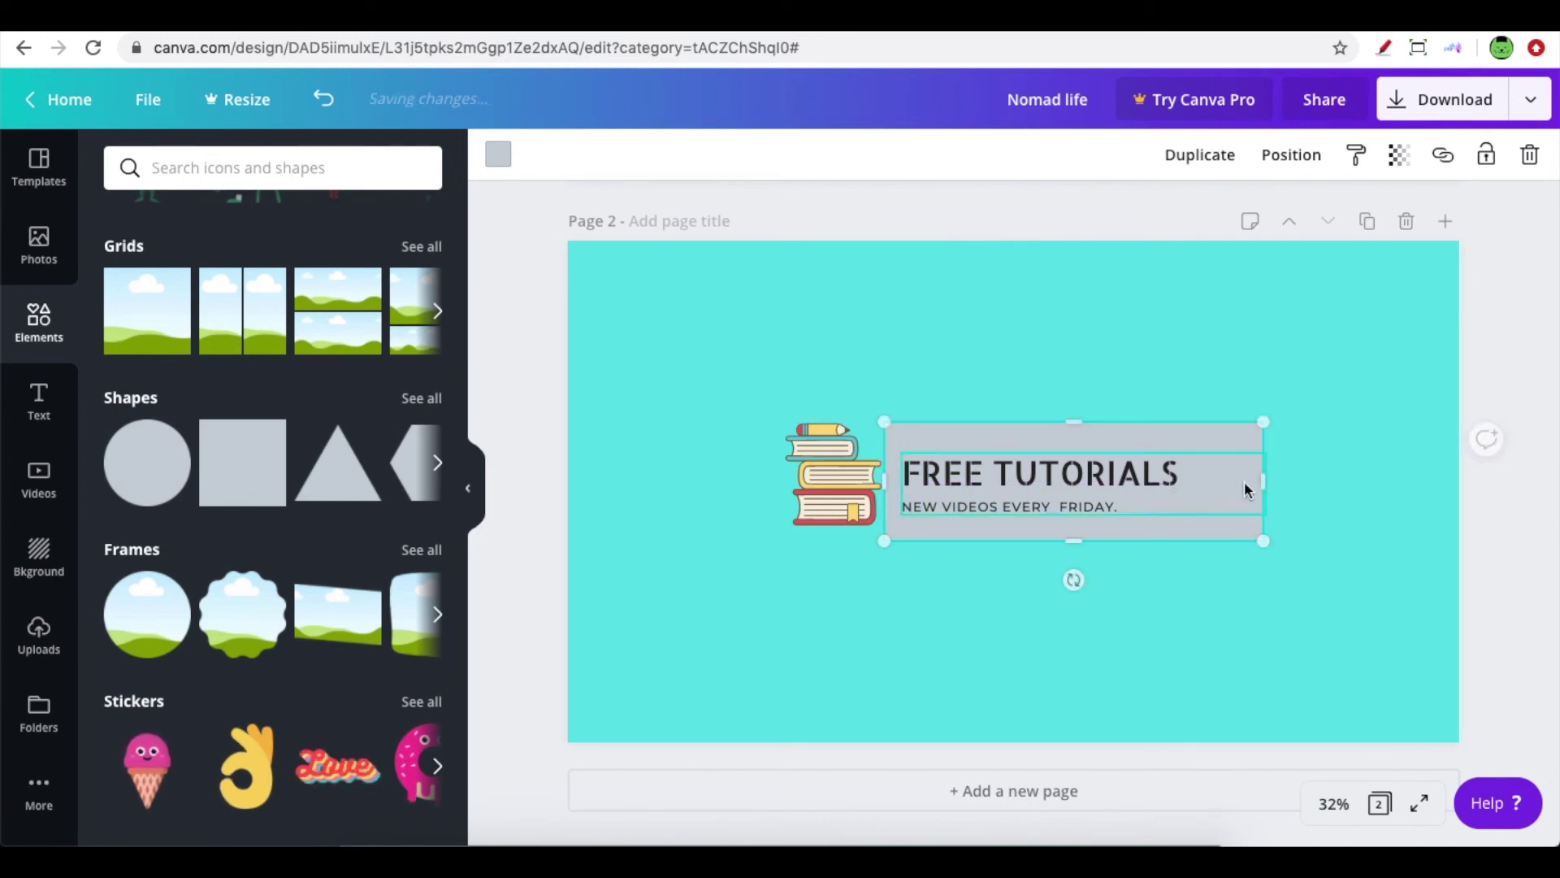
left_click_drag(1243, 478, 1200, 486)
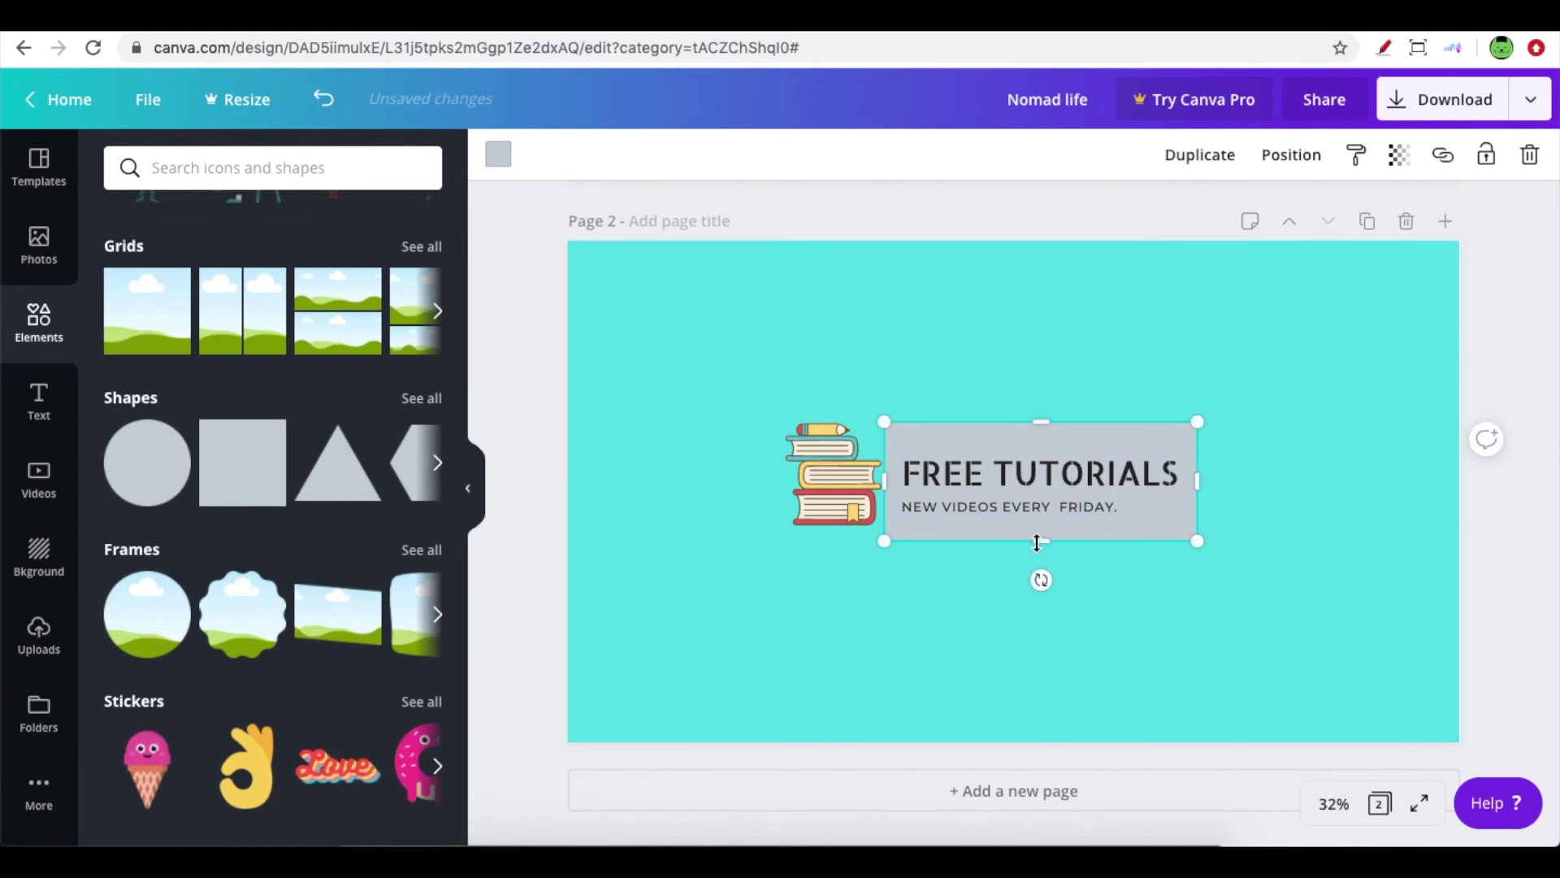
left_click_drag(1036, 534, 1038, 526)
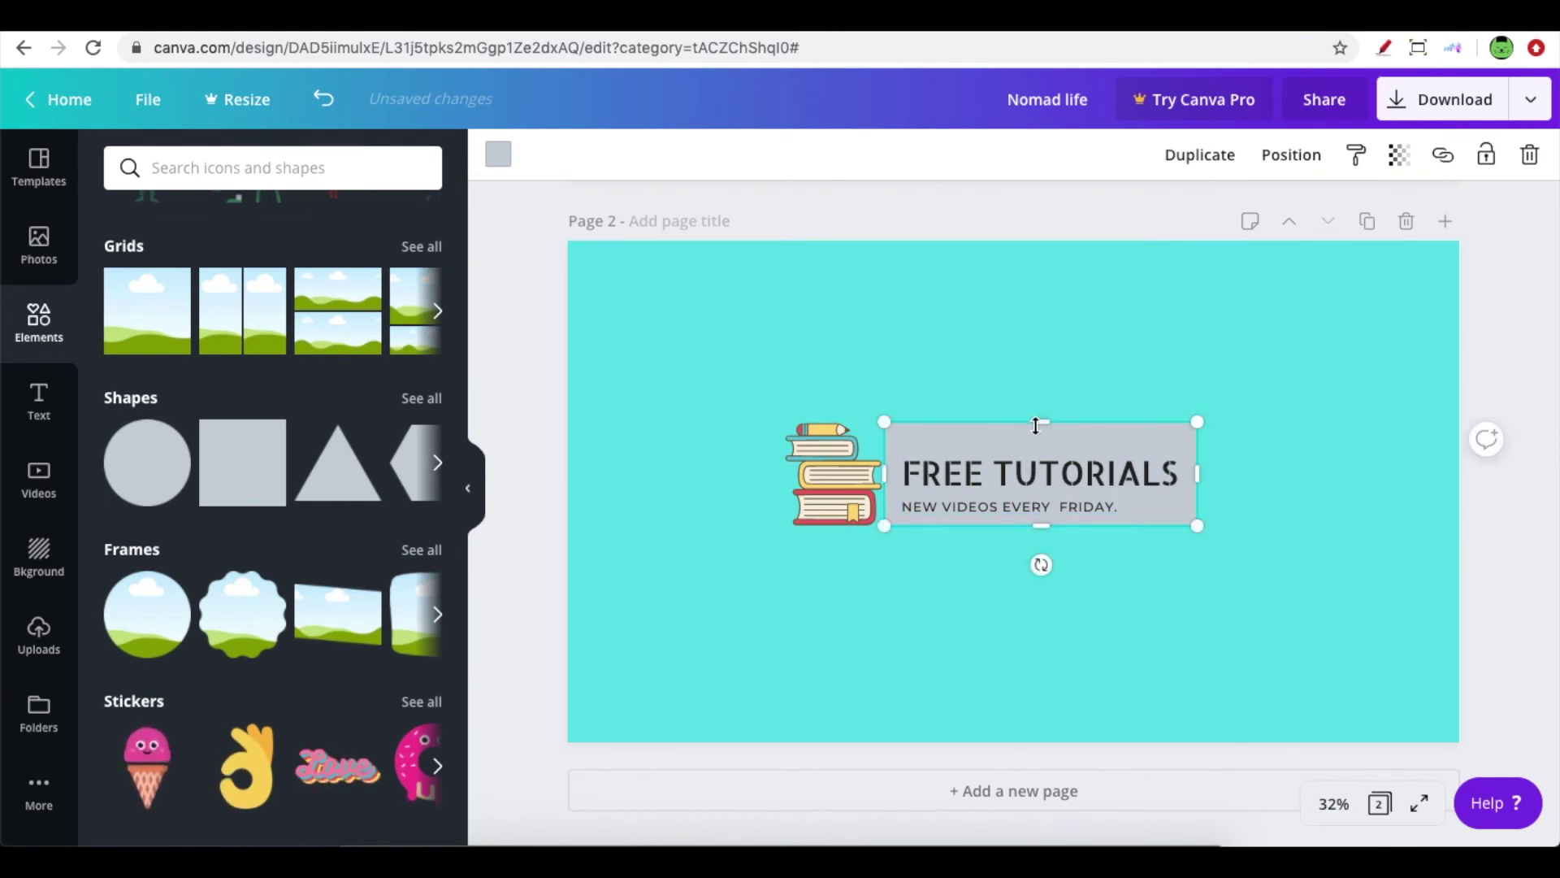
left_click_drag(1036, 437, 1037, 444)
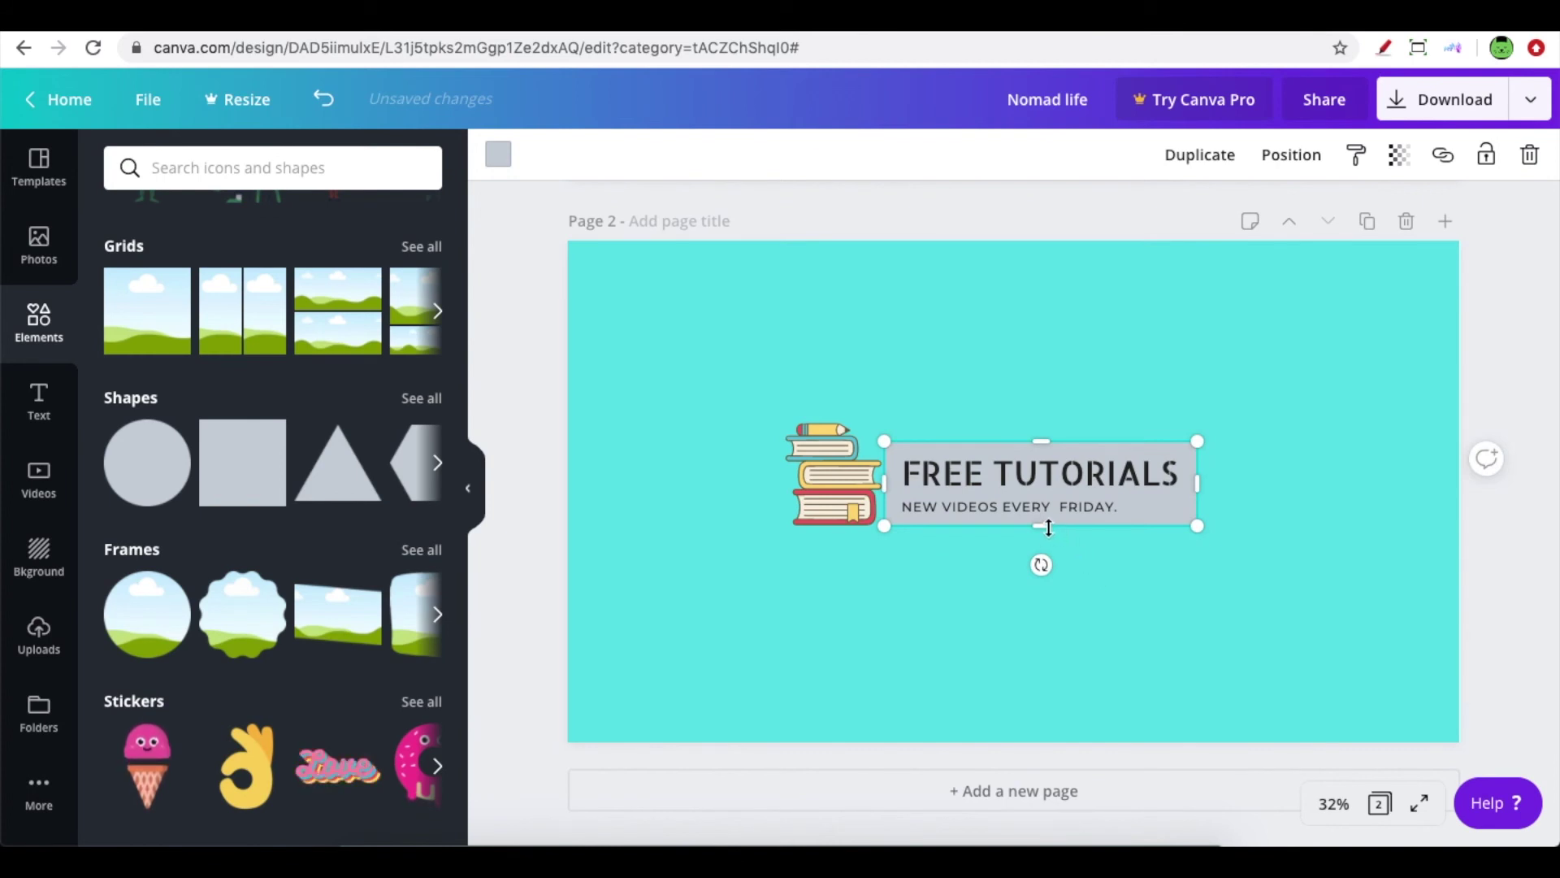
left_click_drag(1042, 525, 1053, 502)
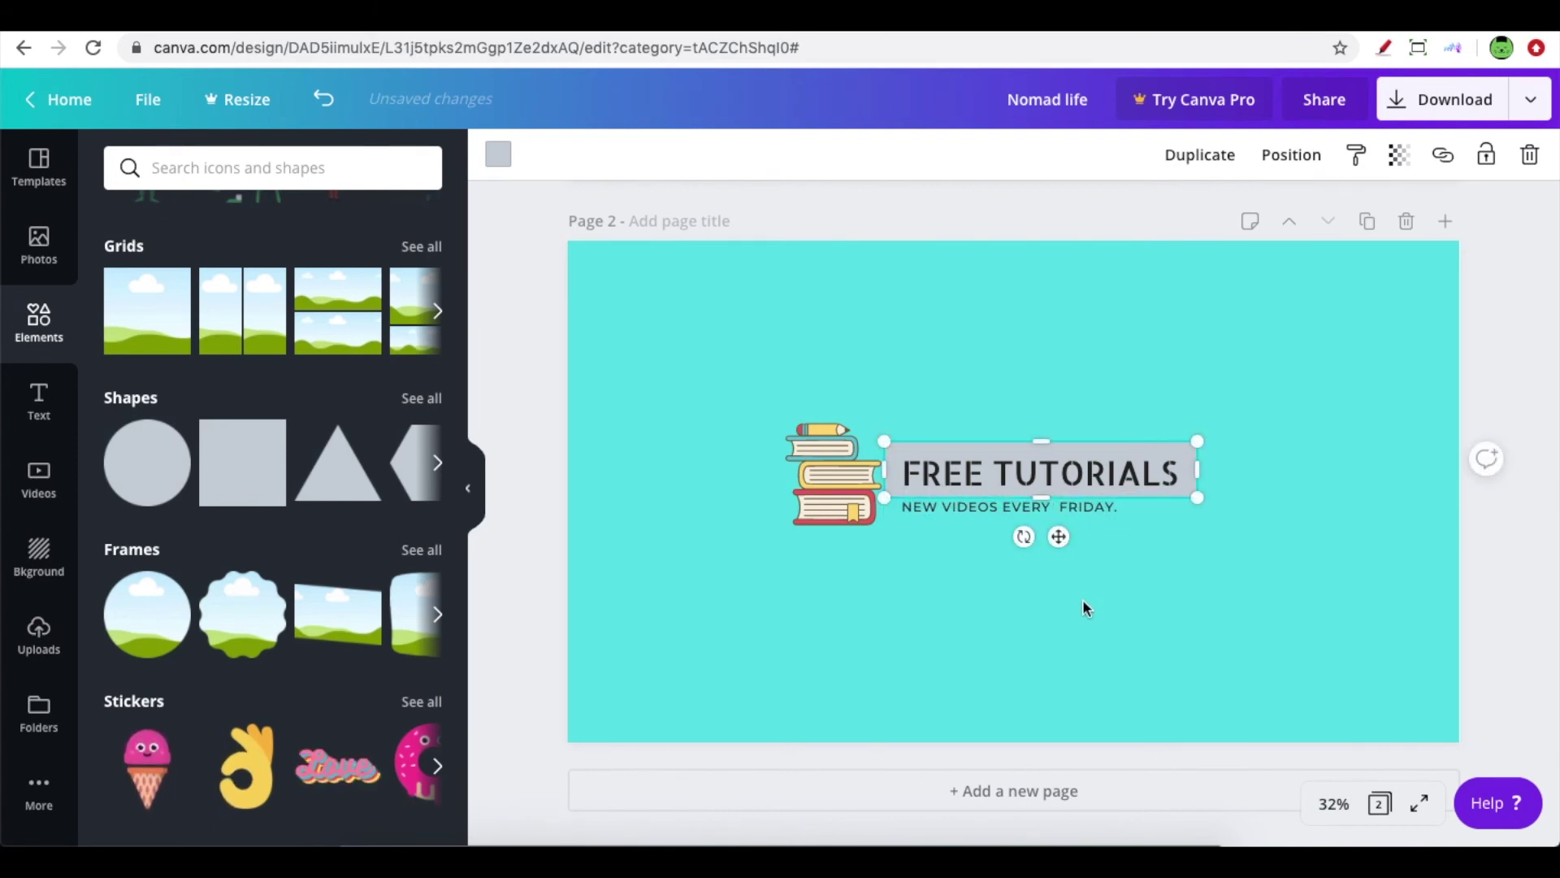
- Recolour the rectangle behind the FREE TUTORIALS title with the muted teal-blue document colour
left_click(1083, 606)
left_click(1072, 473)
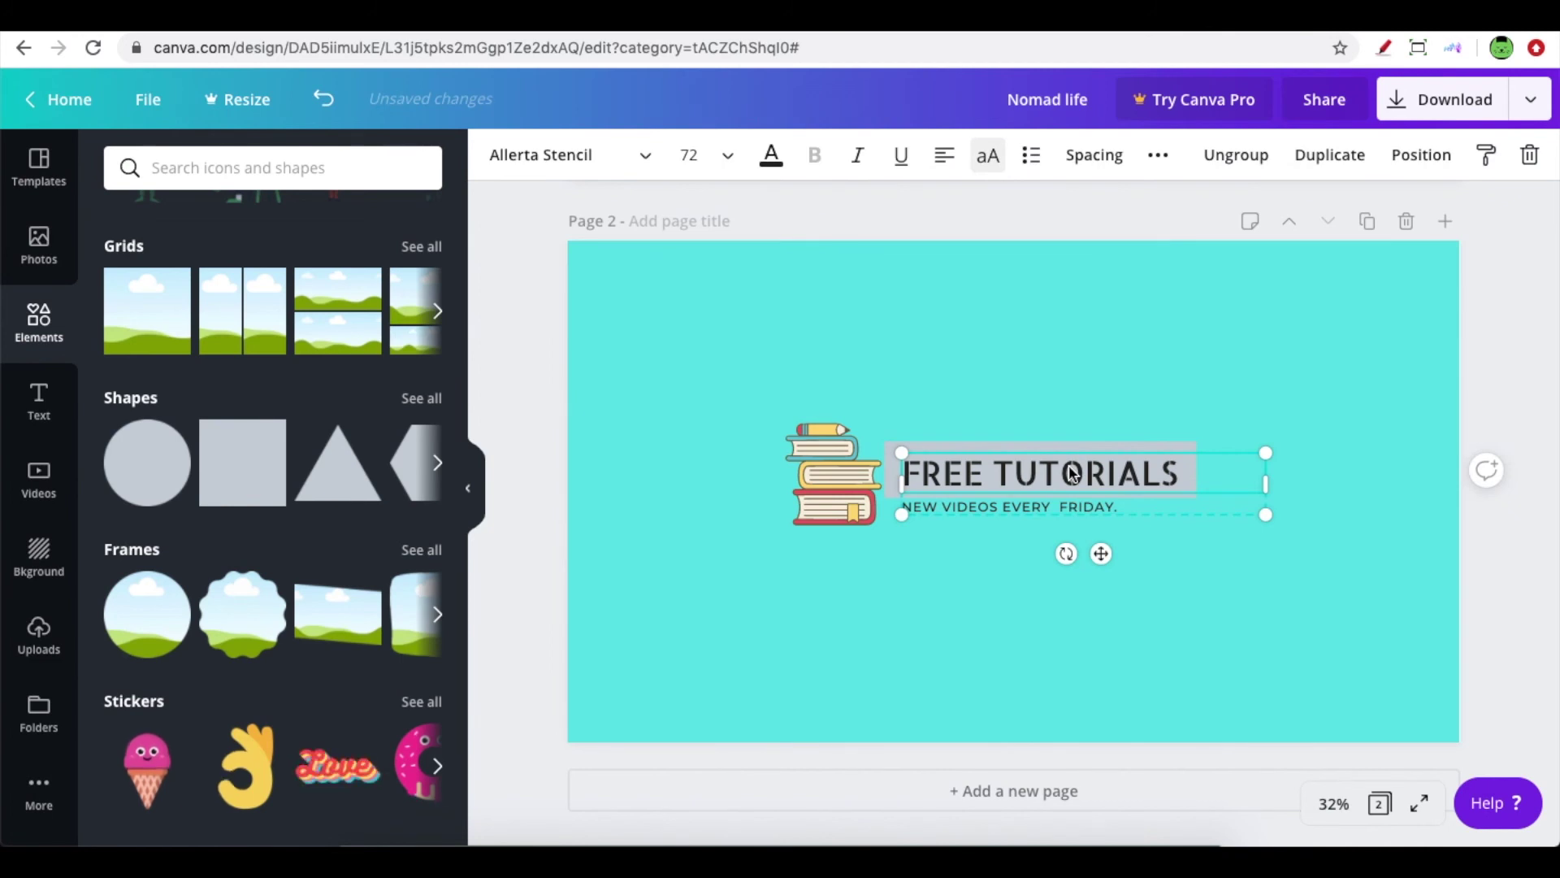
left_click(1014, 603)
left_click(889, 476)
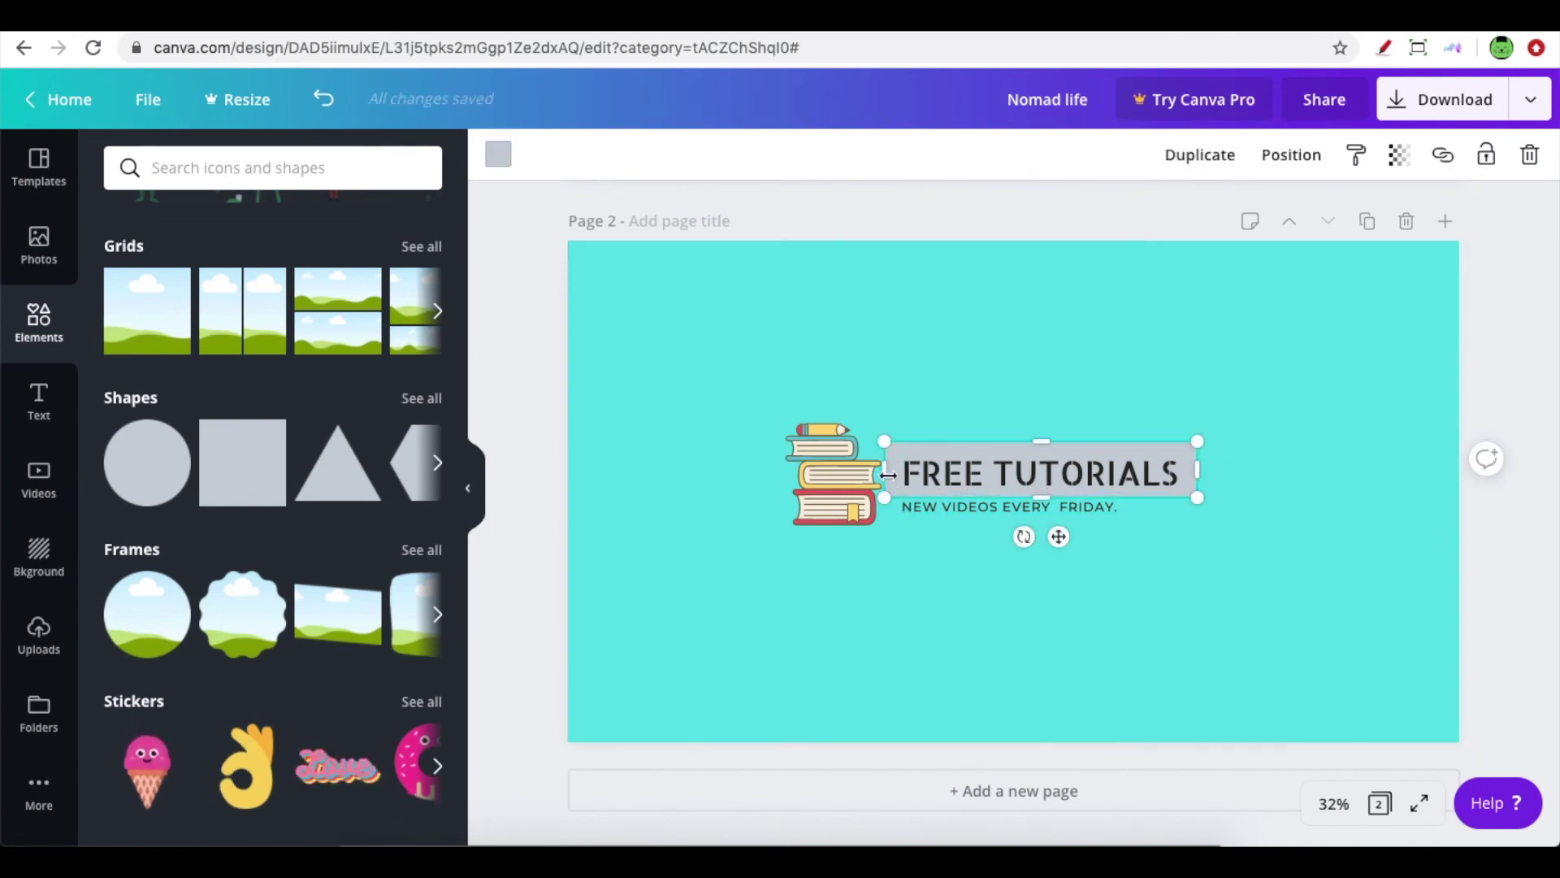
left_click(498, 155)
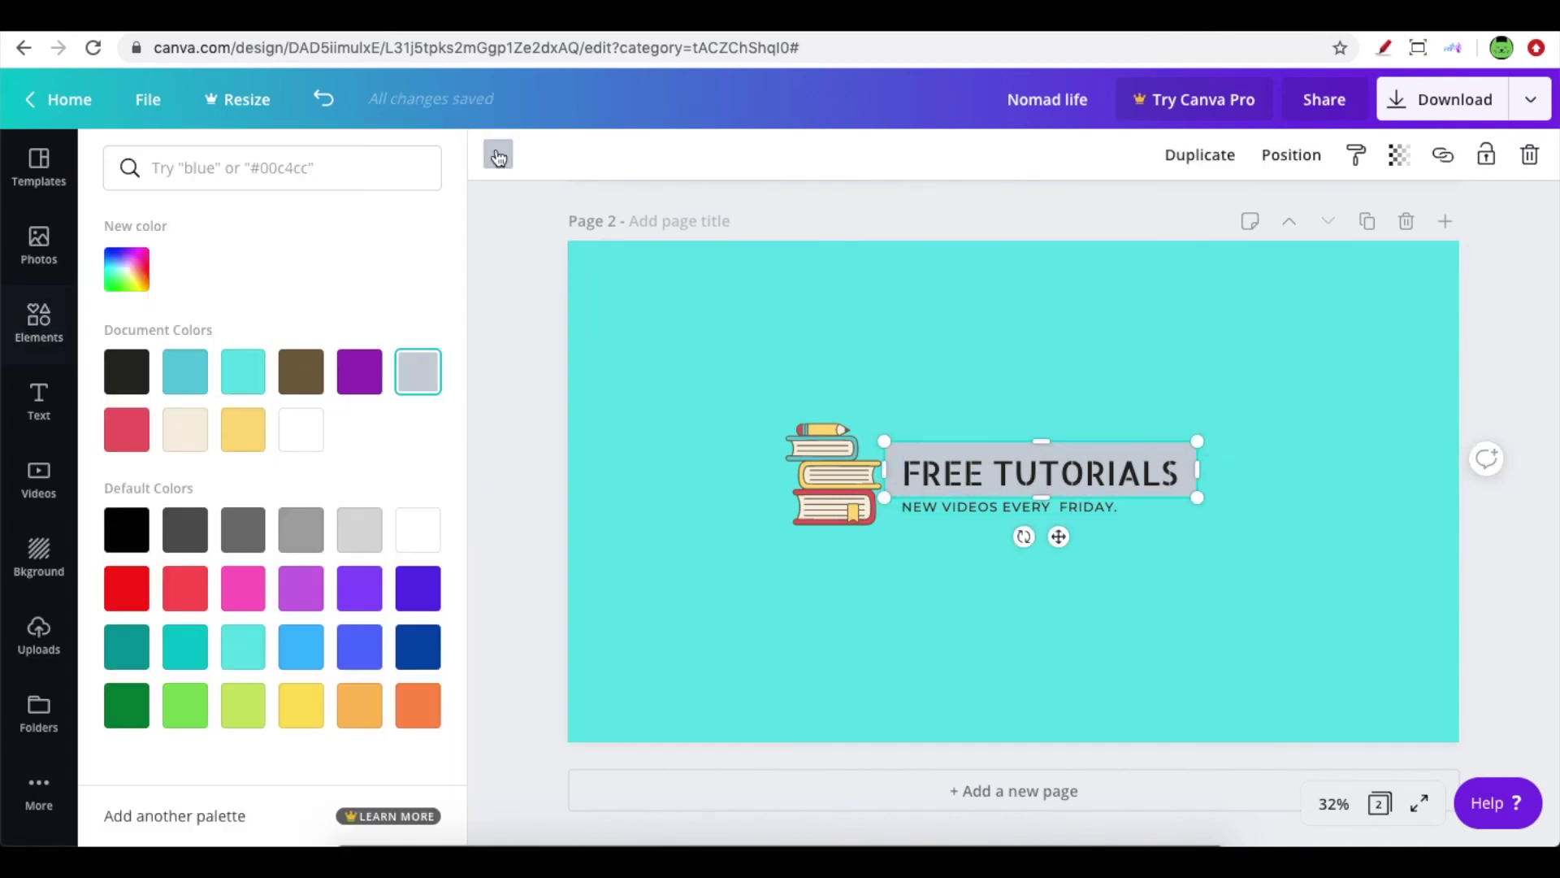
left_click(192, 384)
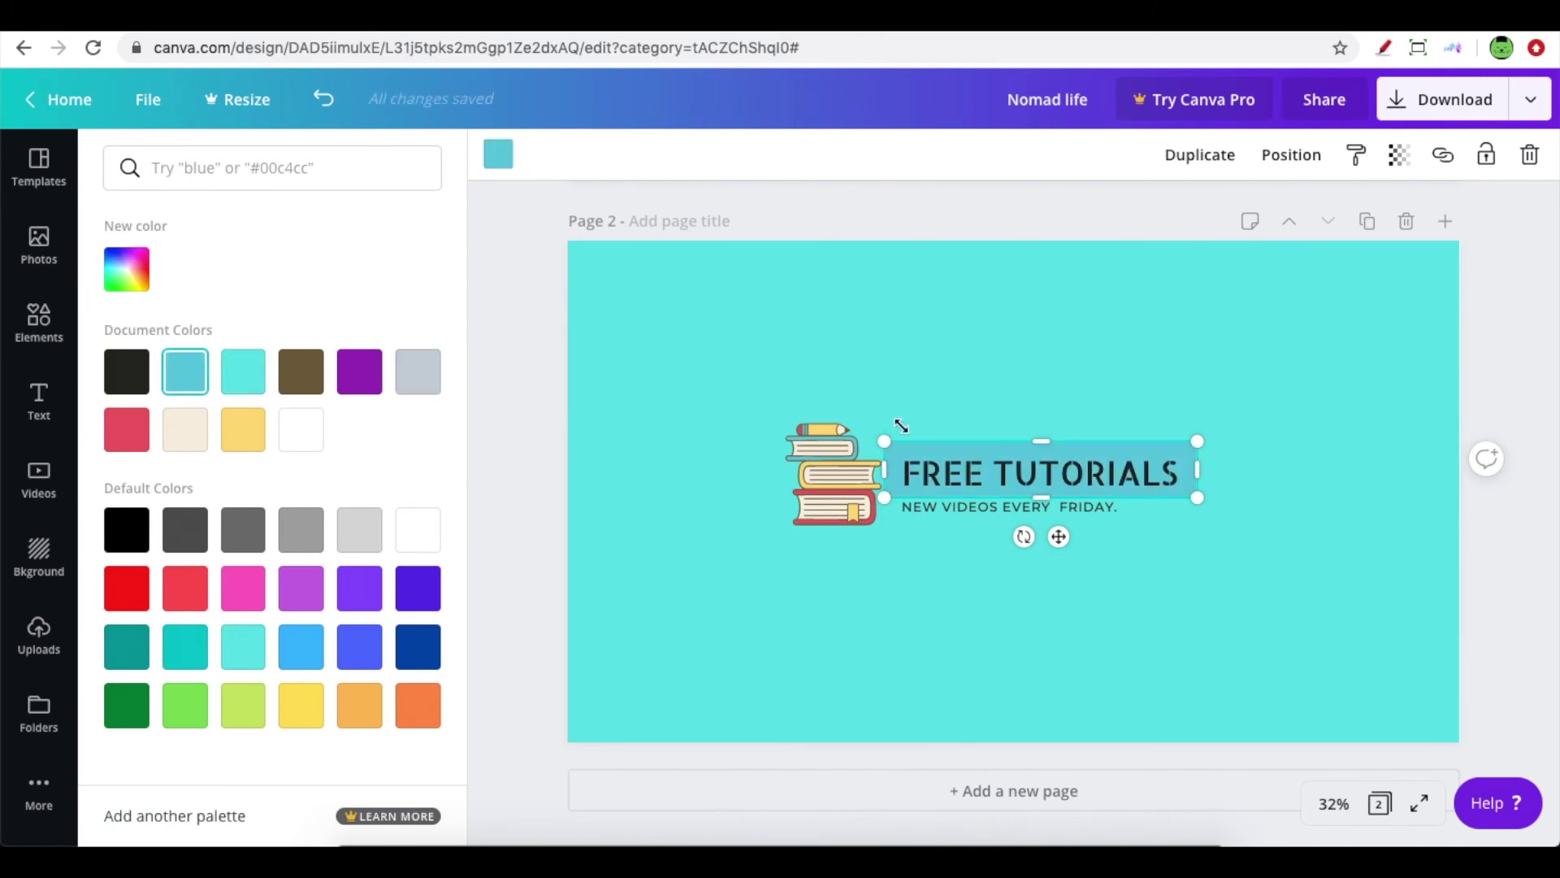
left_click(1041, 607)
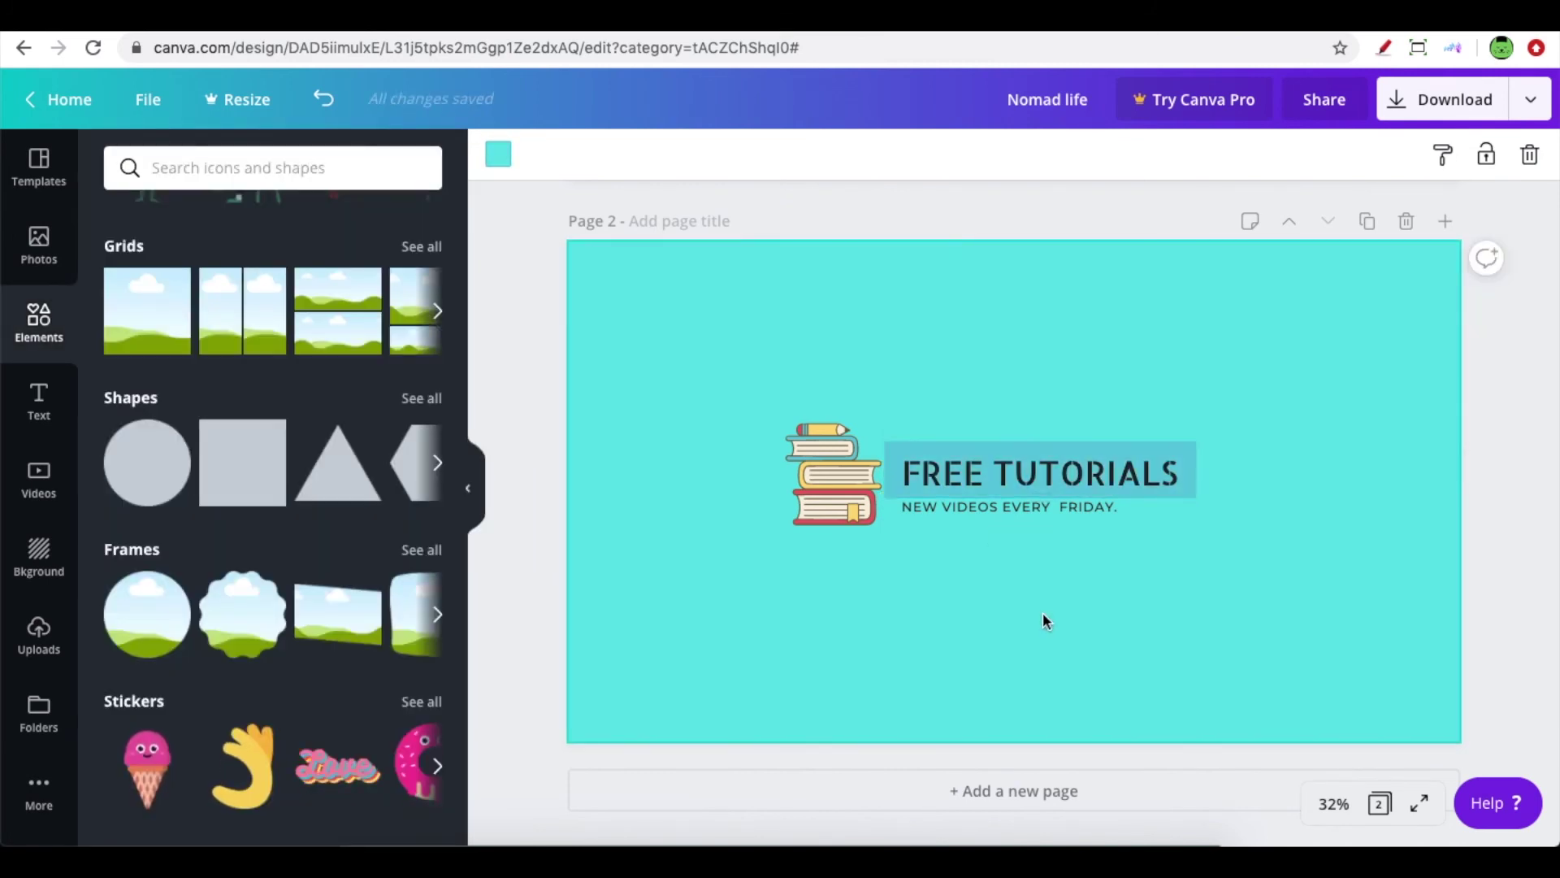
key("super+z")
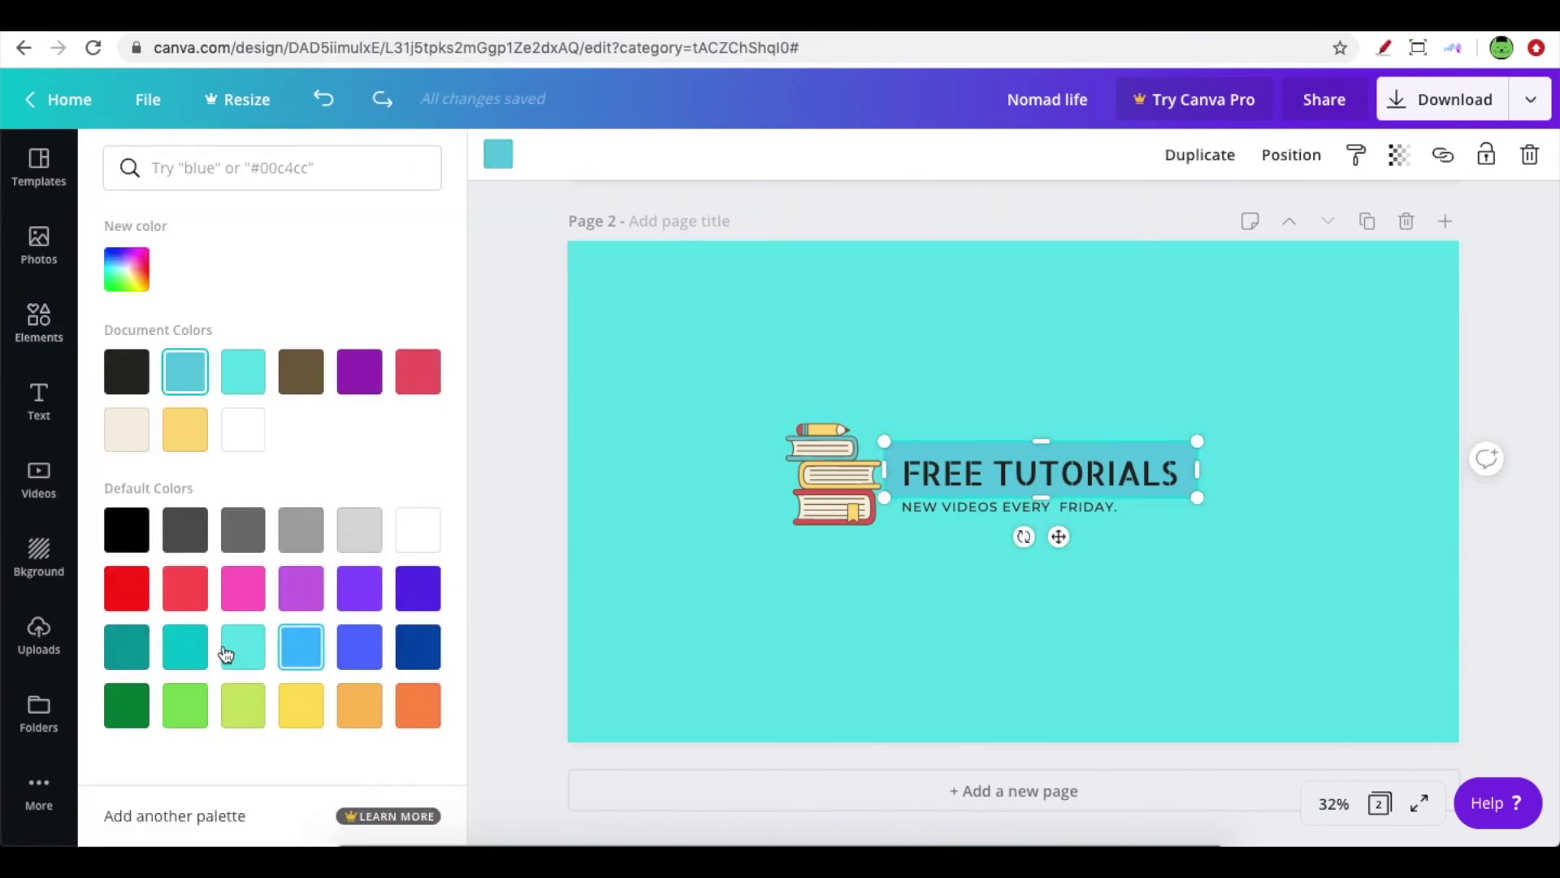
- Recolour the rectangle behind the FREE TUTORIALS title with the bright sky-blue default colour after trying the indigo blue, and deselect it
left_click(198, 654)
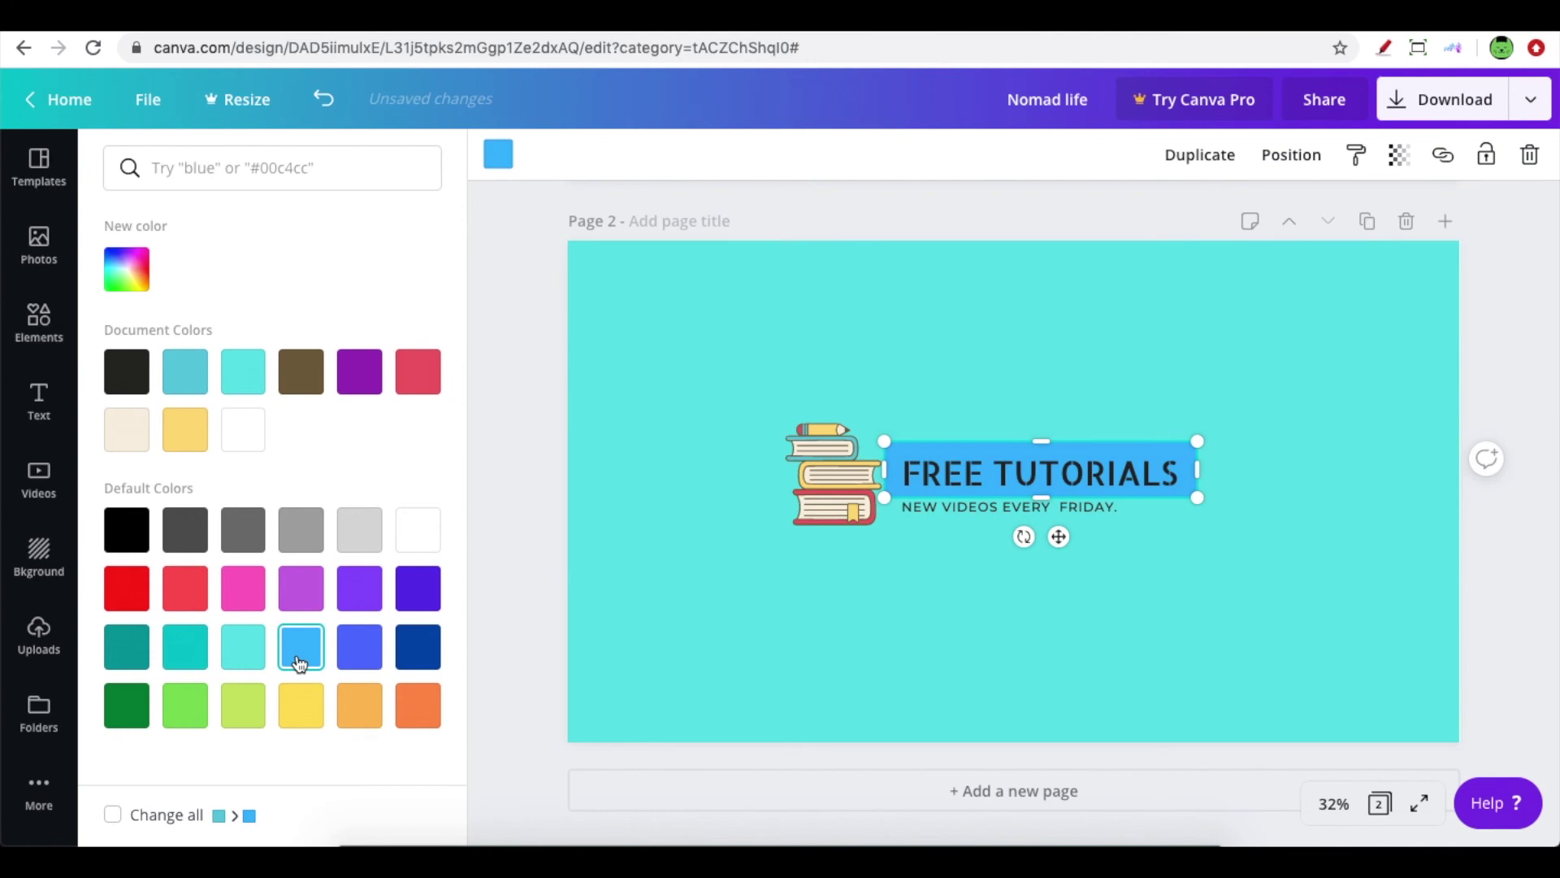
left_click(362, 661)
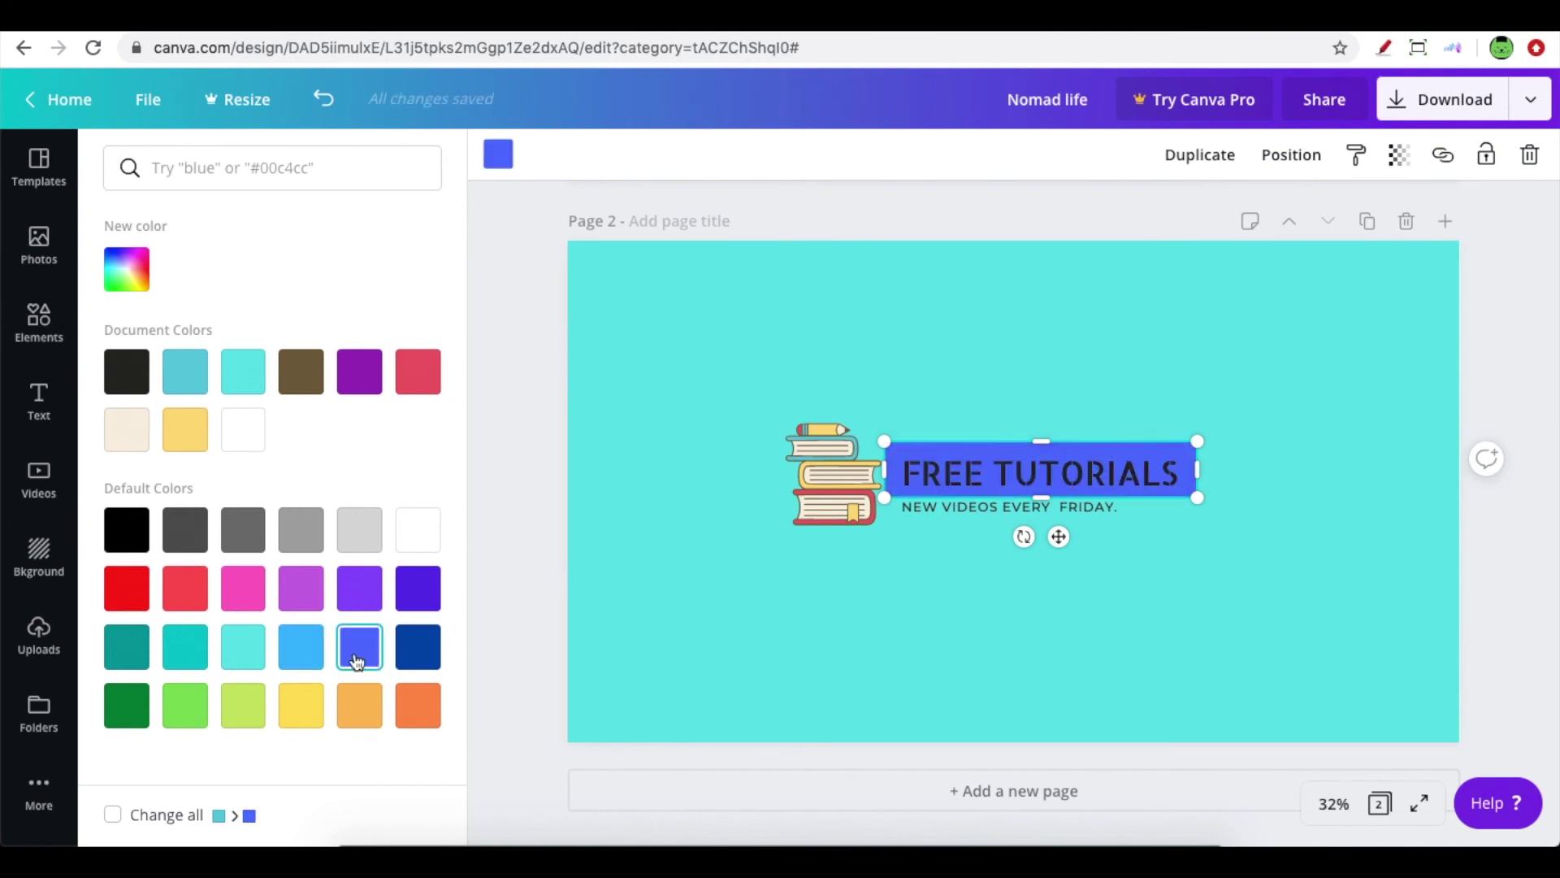
left_click(315, 653)
left_click(693, 539)
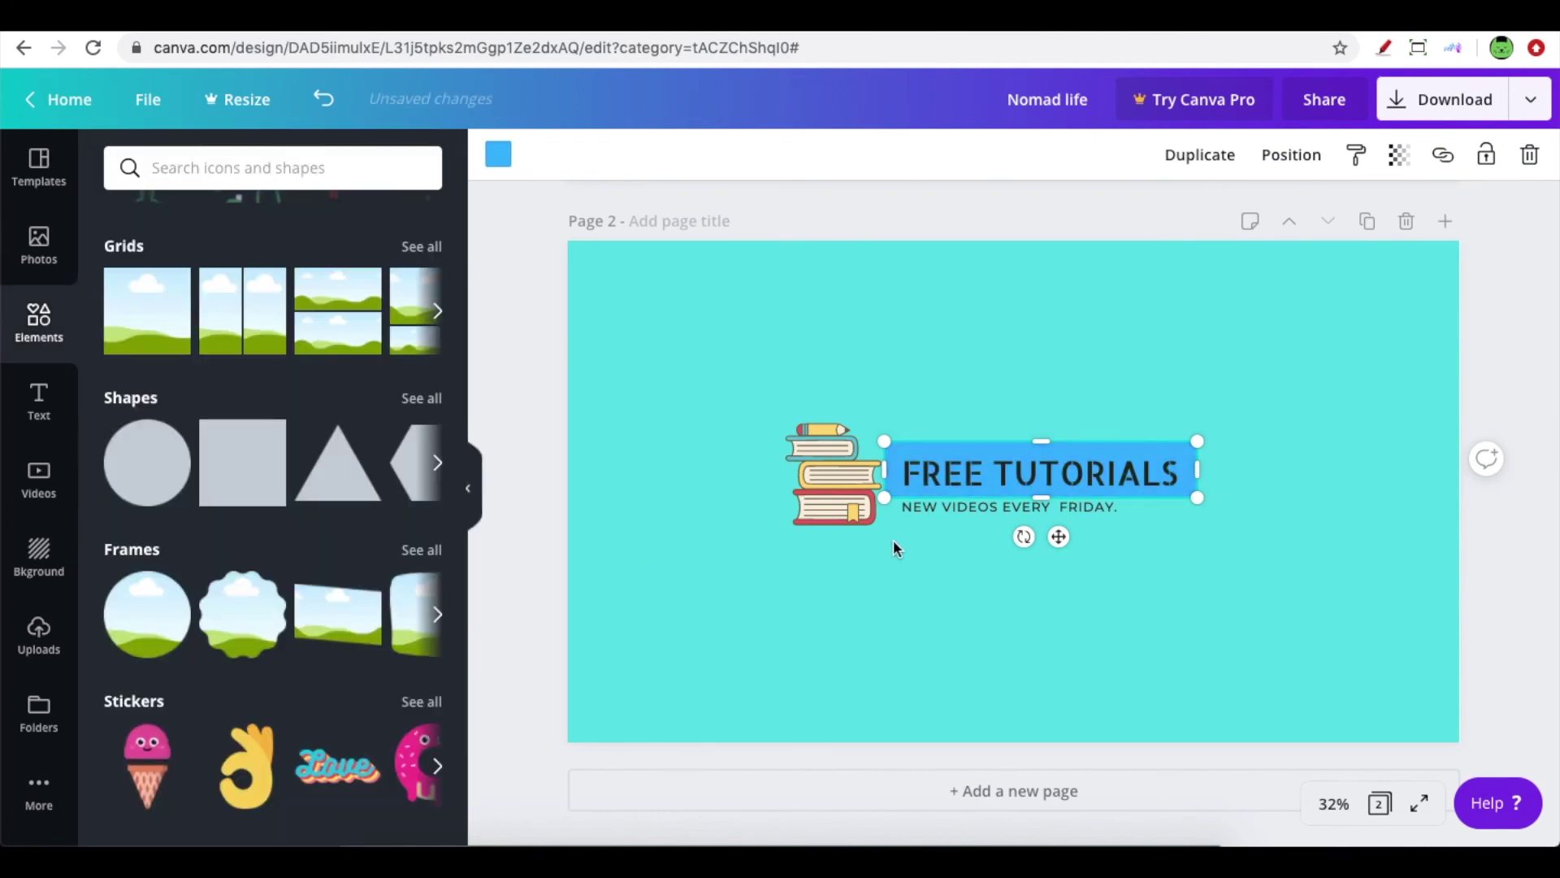
left_click(966, 576)
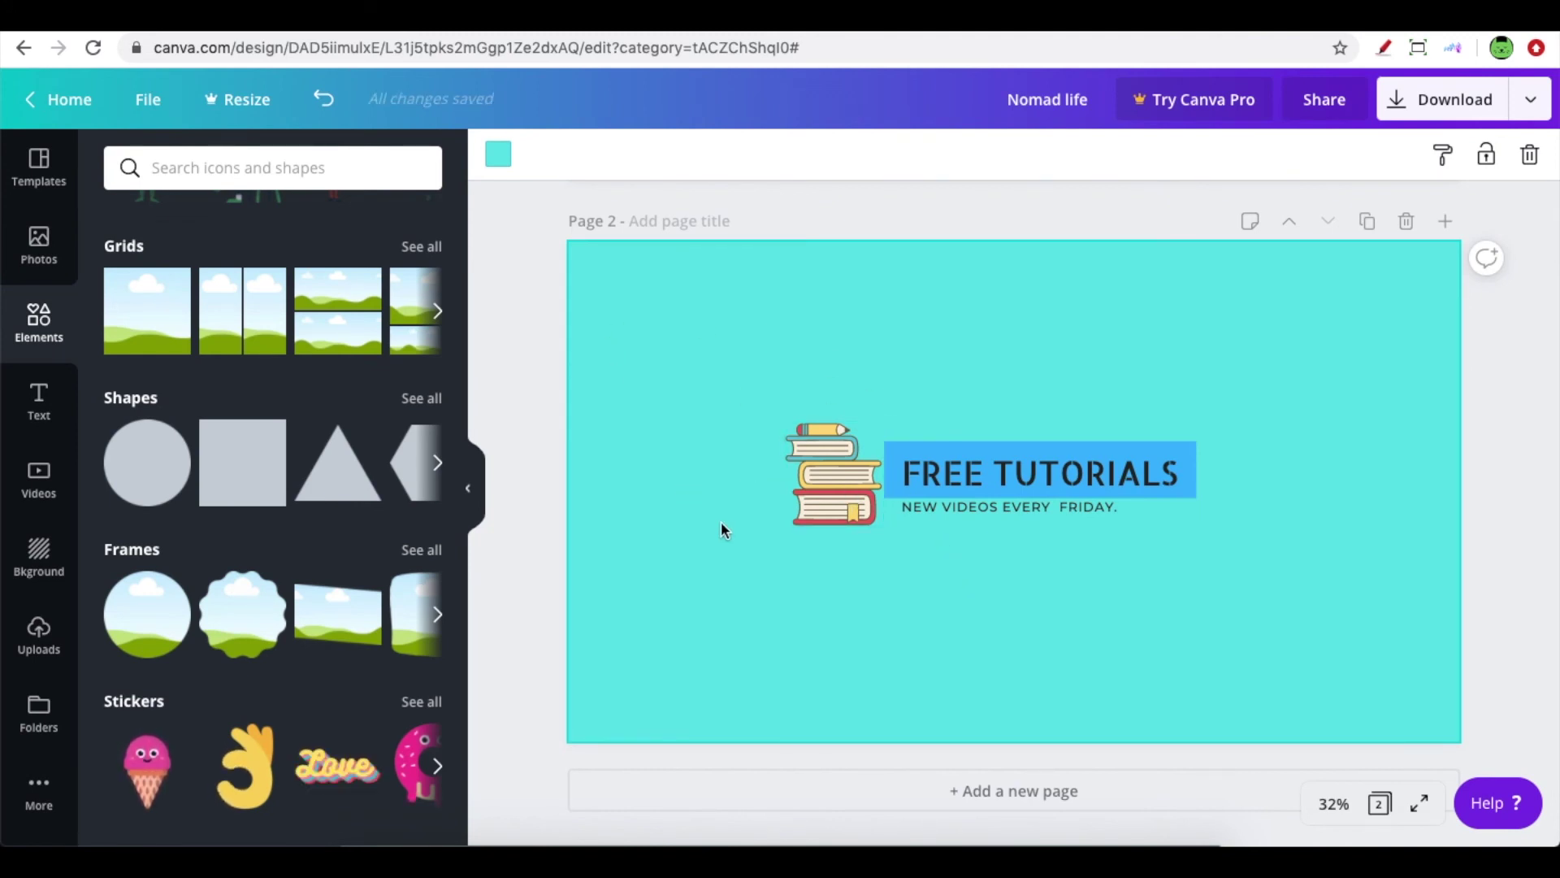
- Select only the word FREE in the title and try yellow, coral red, bright red, navy and purple as its text colour
scroll(261, 564, "down", 2)
scroll(261, 564, "down", 1)
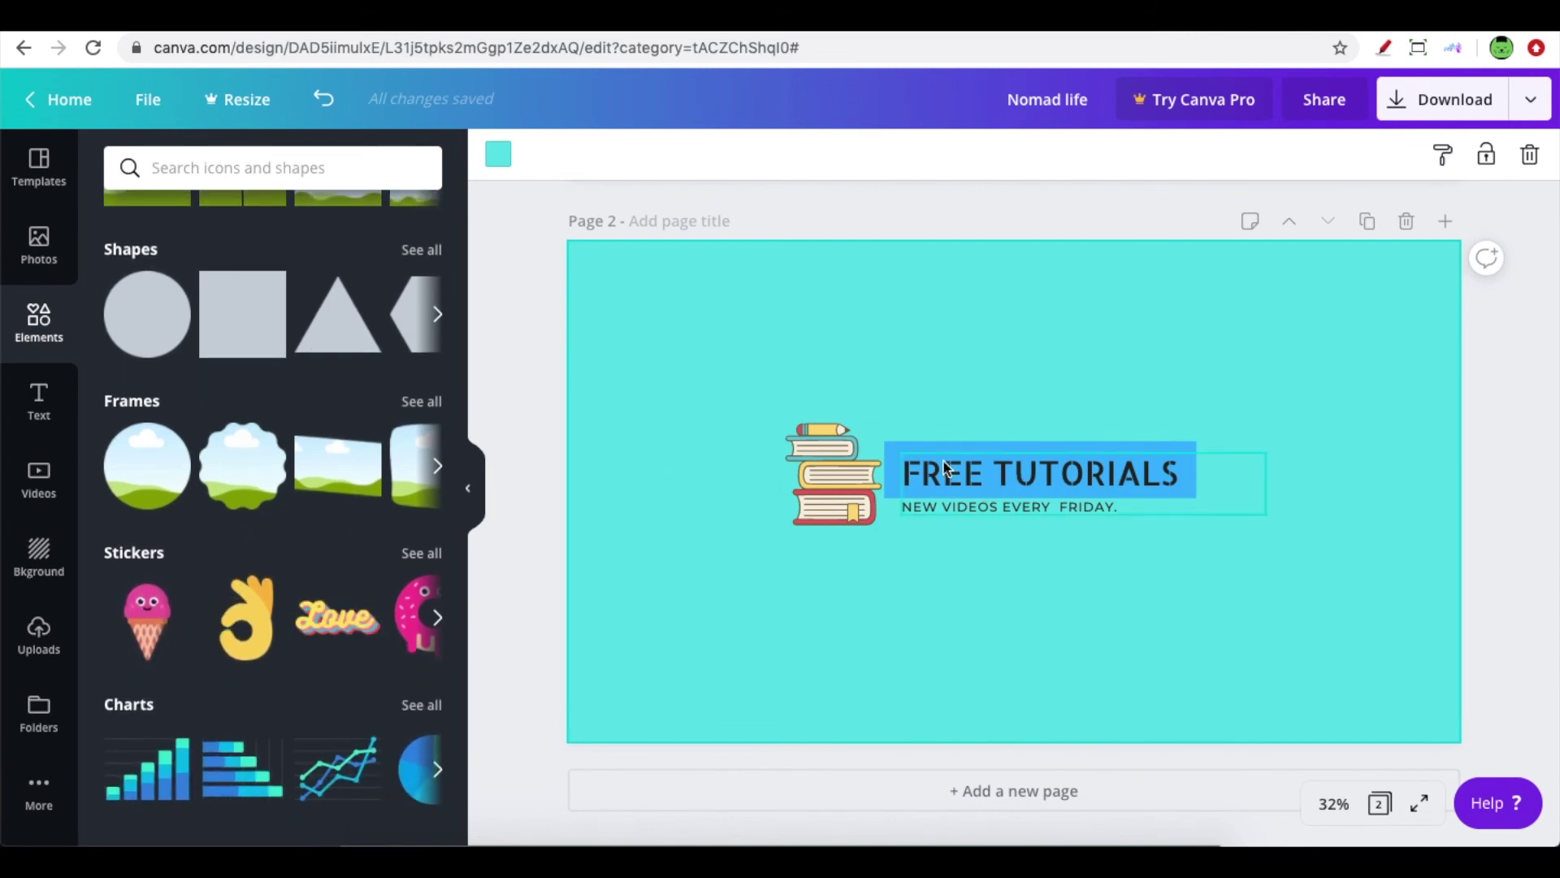
left_click(987, 474)
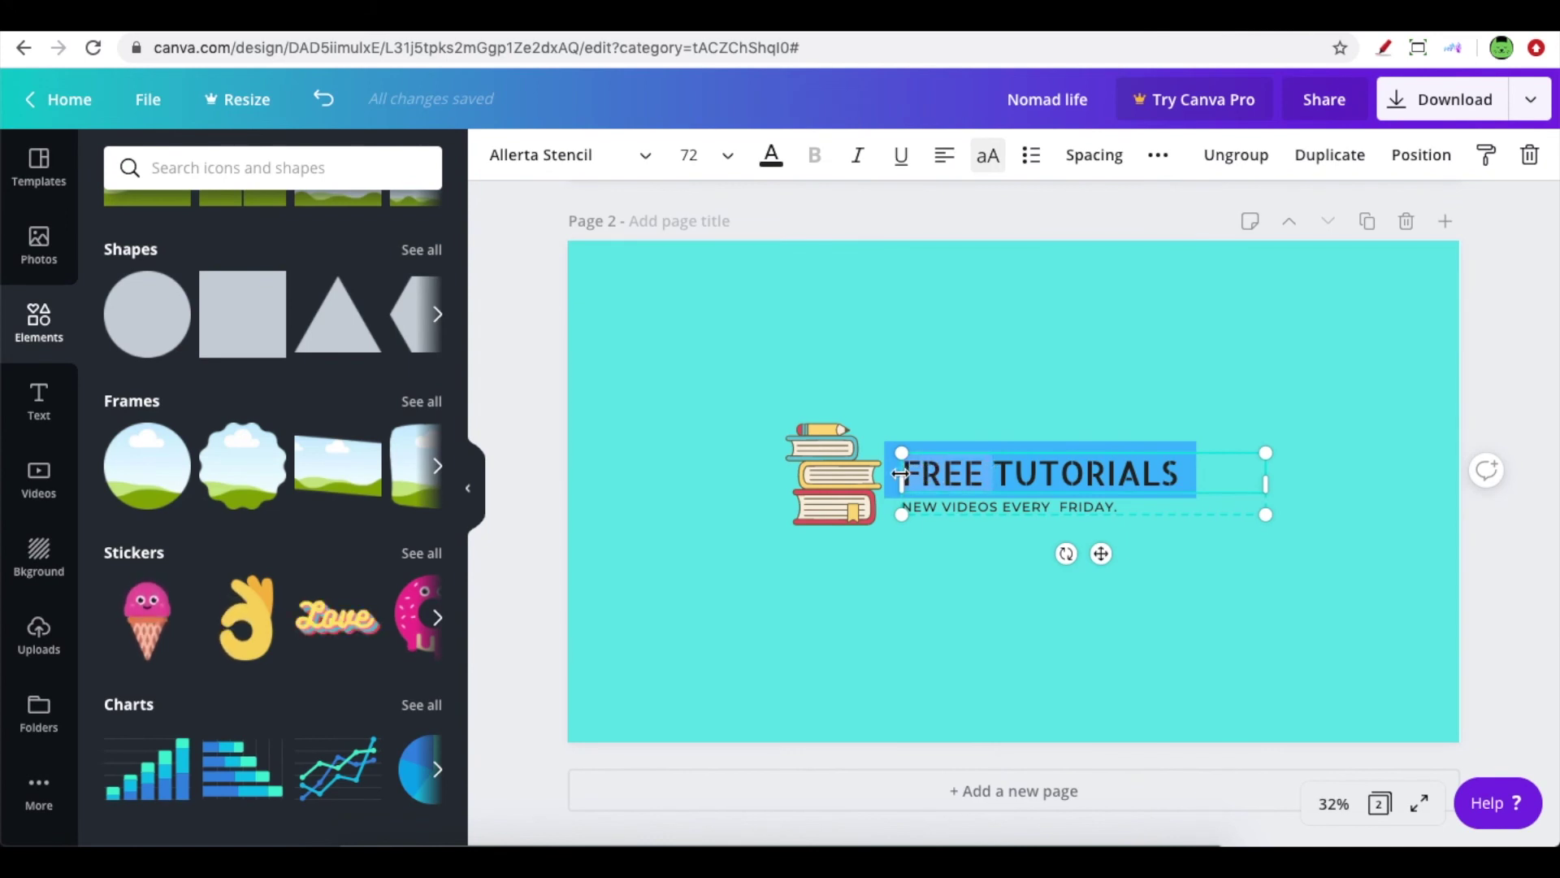
left_click(773, 156)
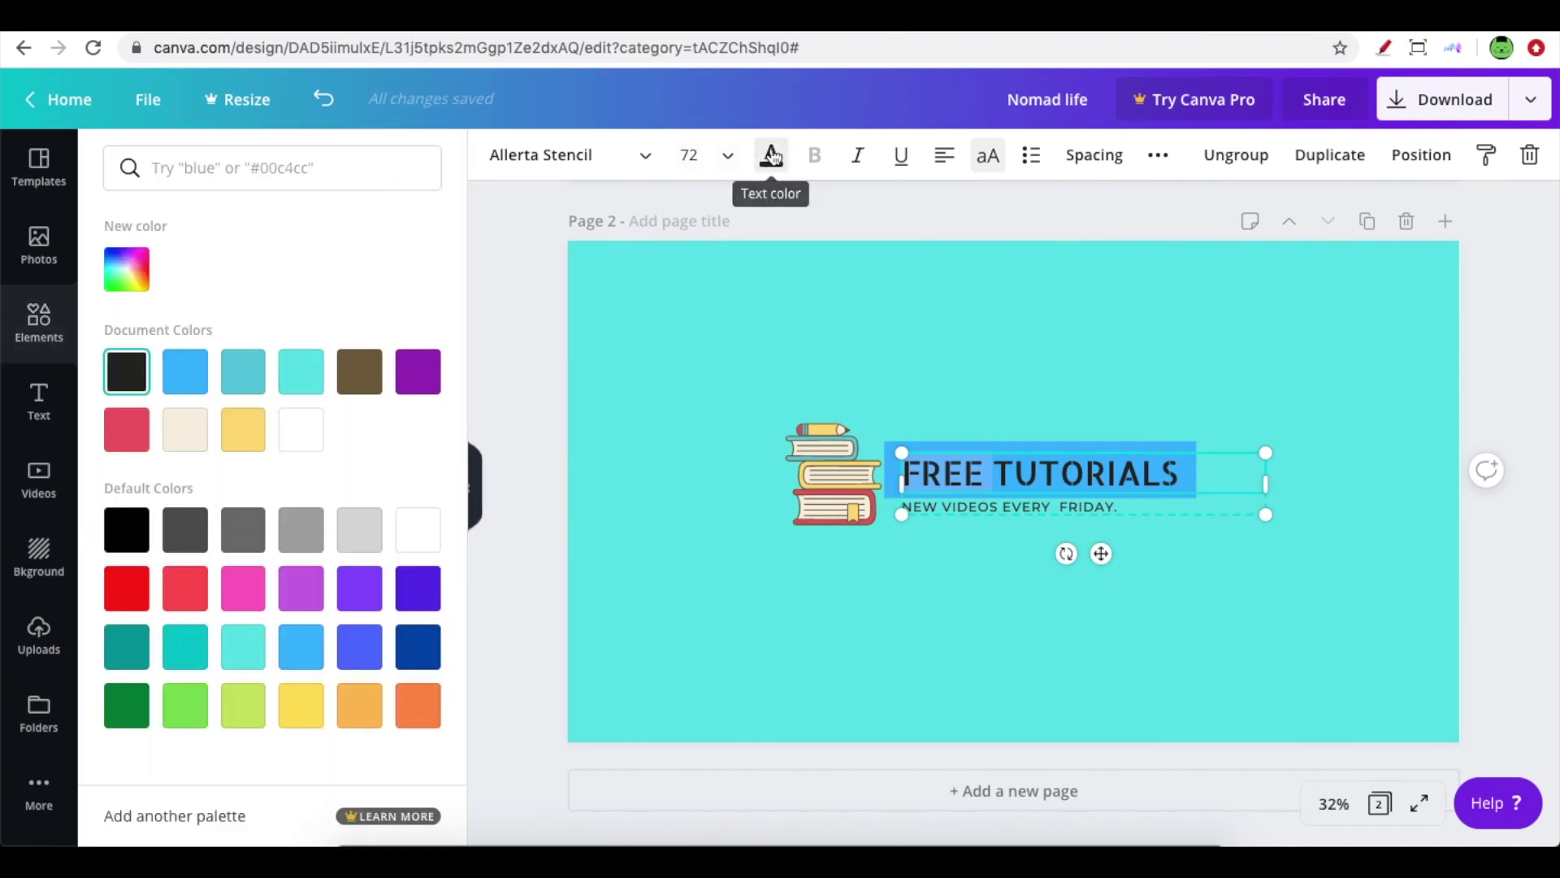
left_click(297, 701)
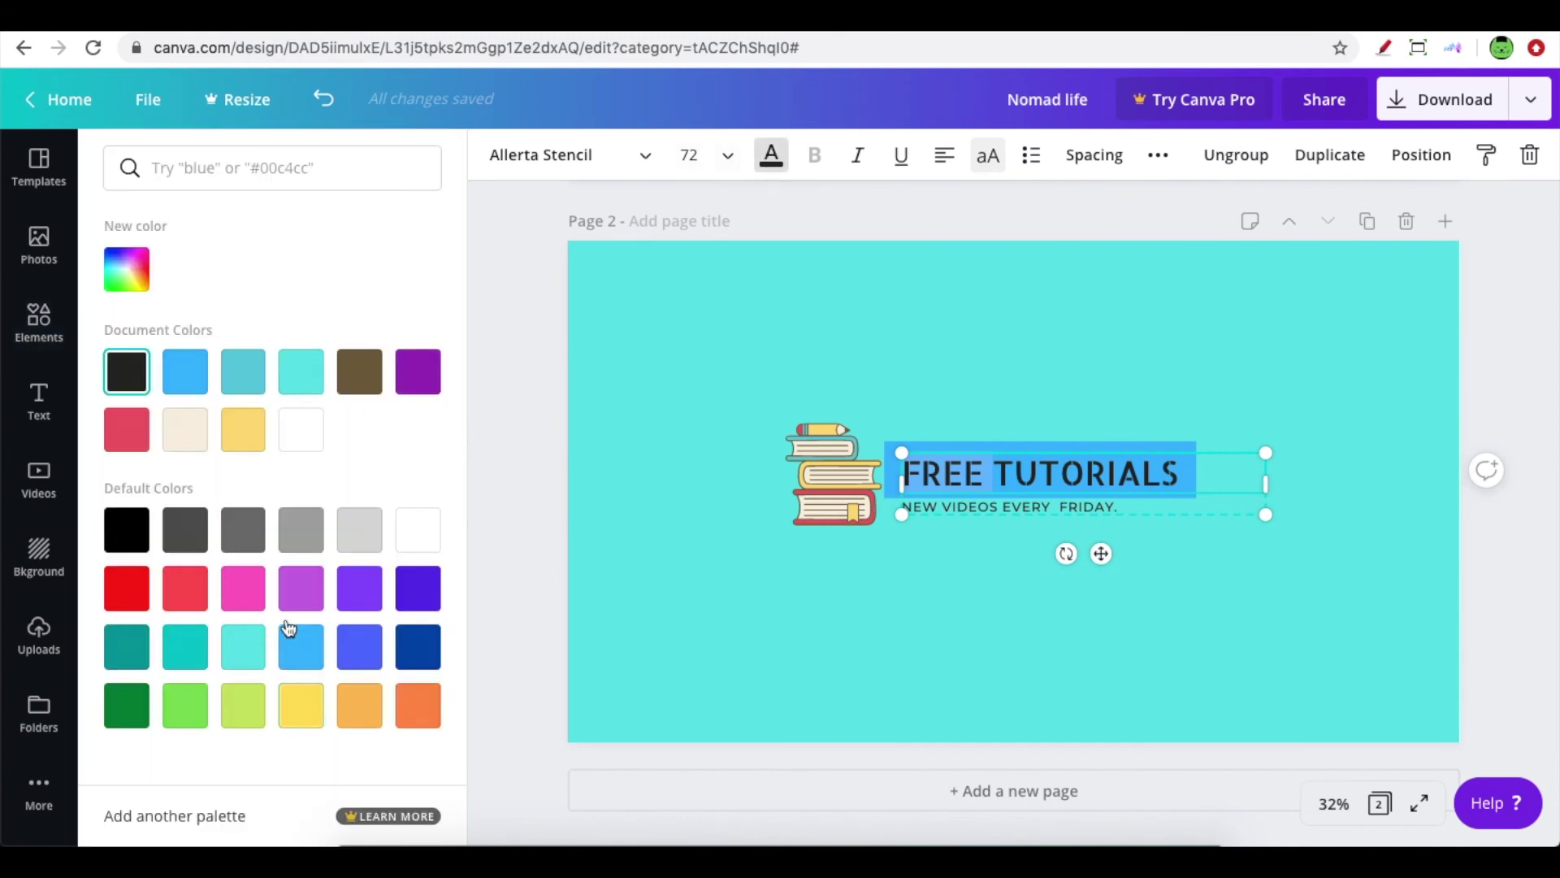
left_click(243, 430)
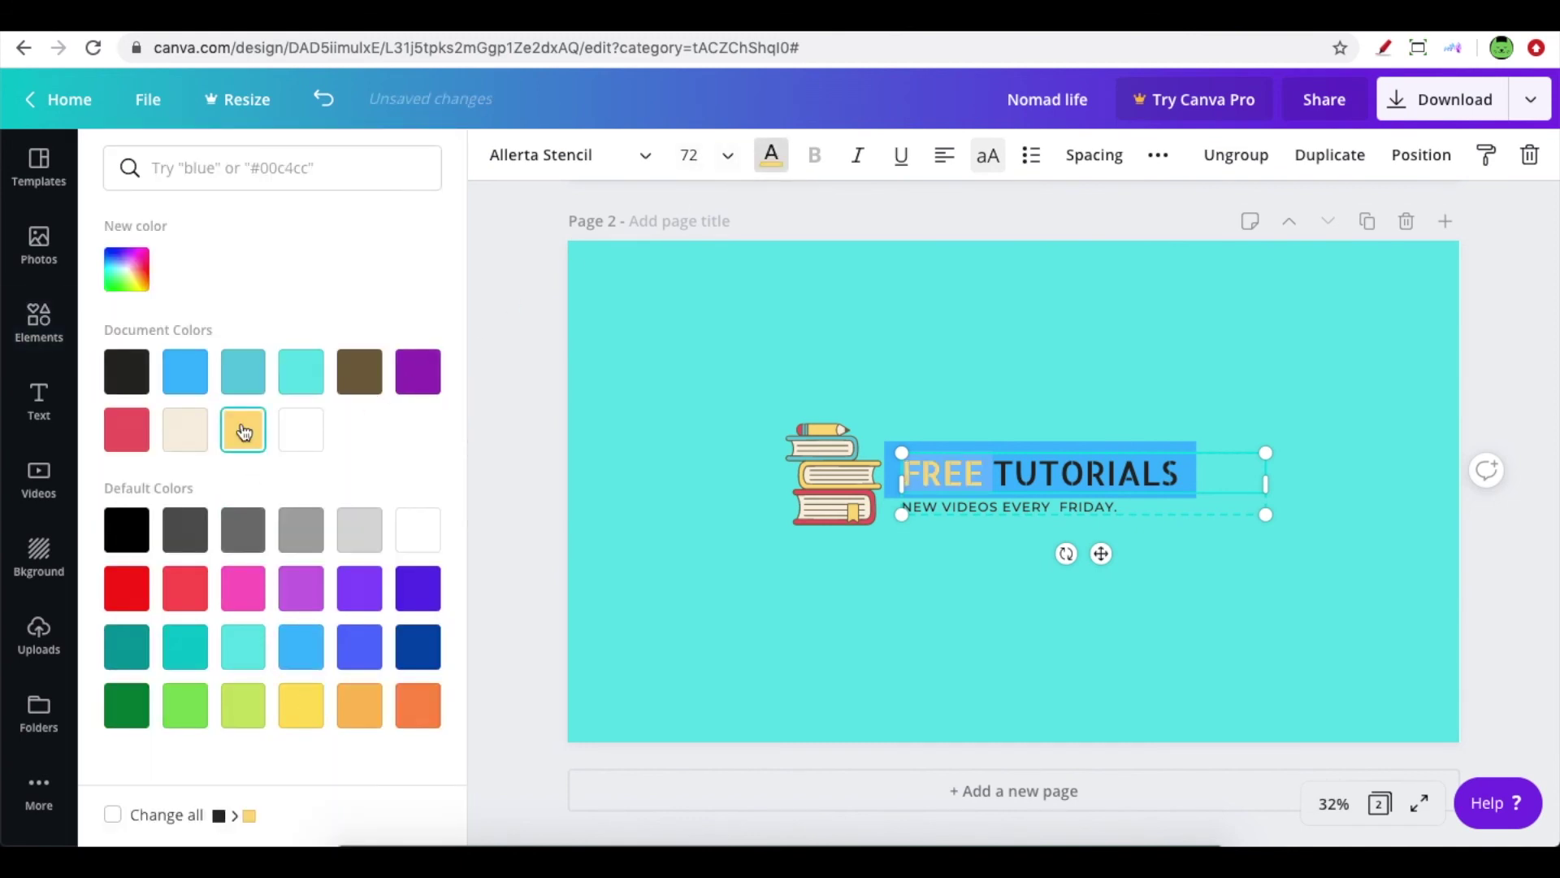
left_click(136, 435)
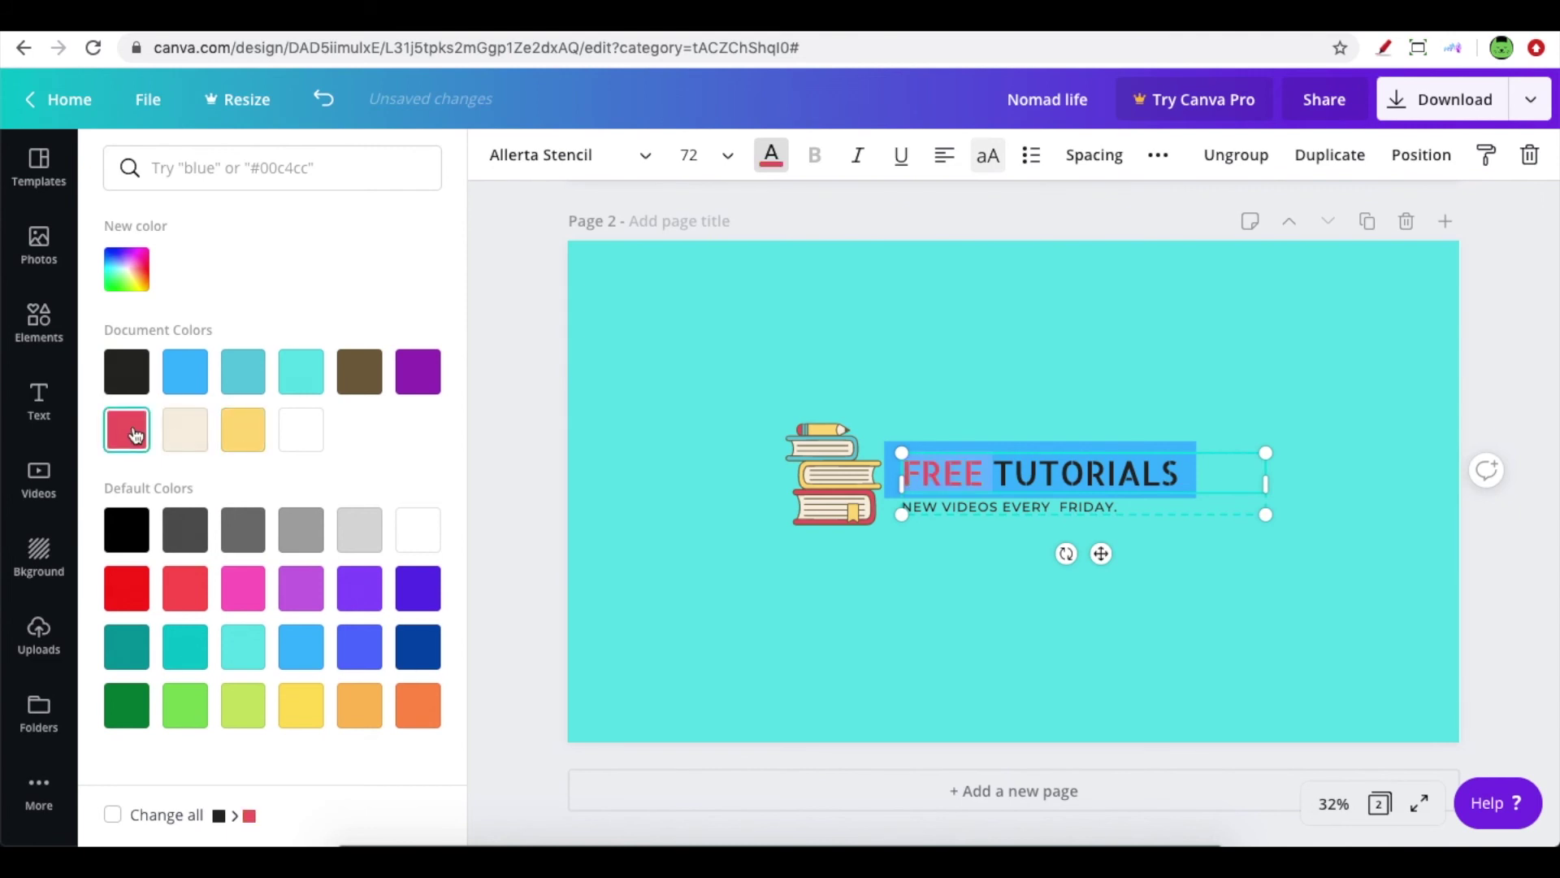
left_click(130, 589)
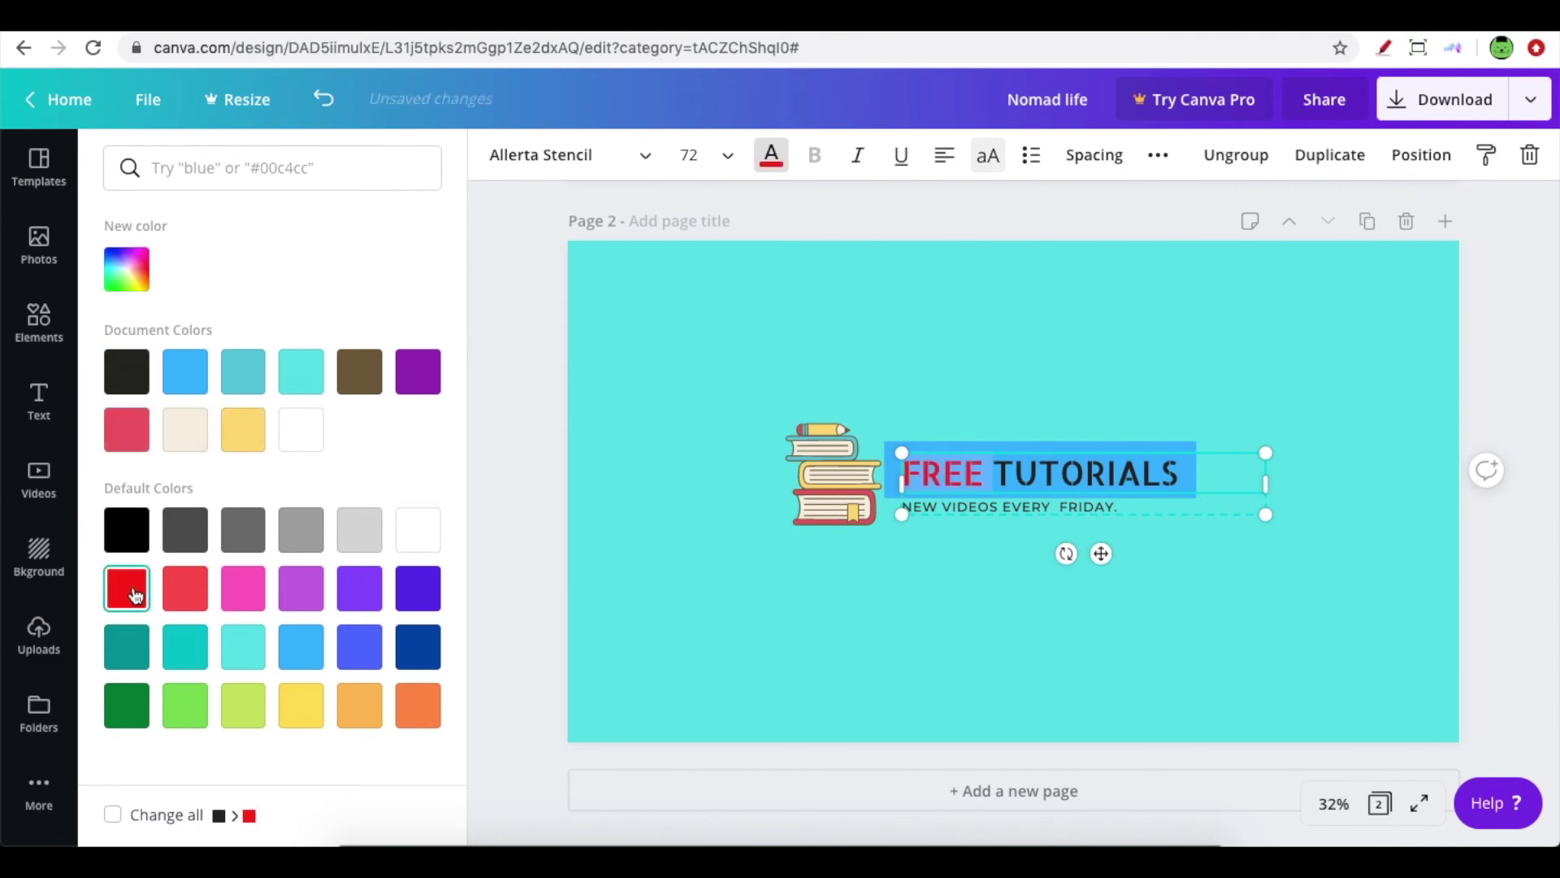
left_click(420, 649)
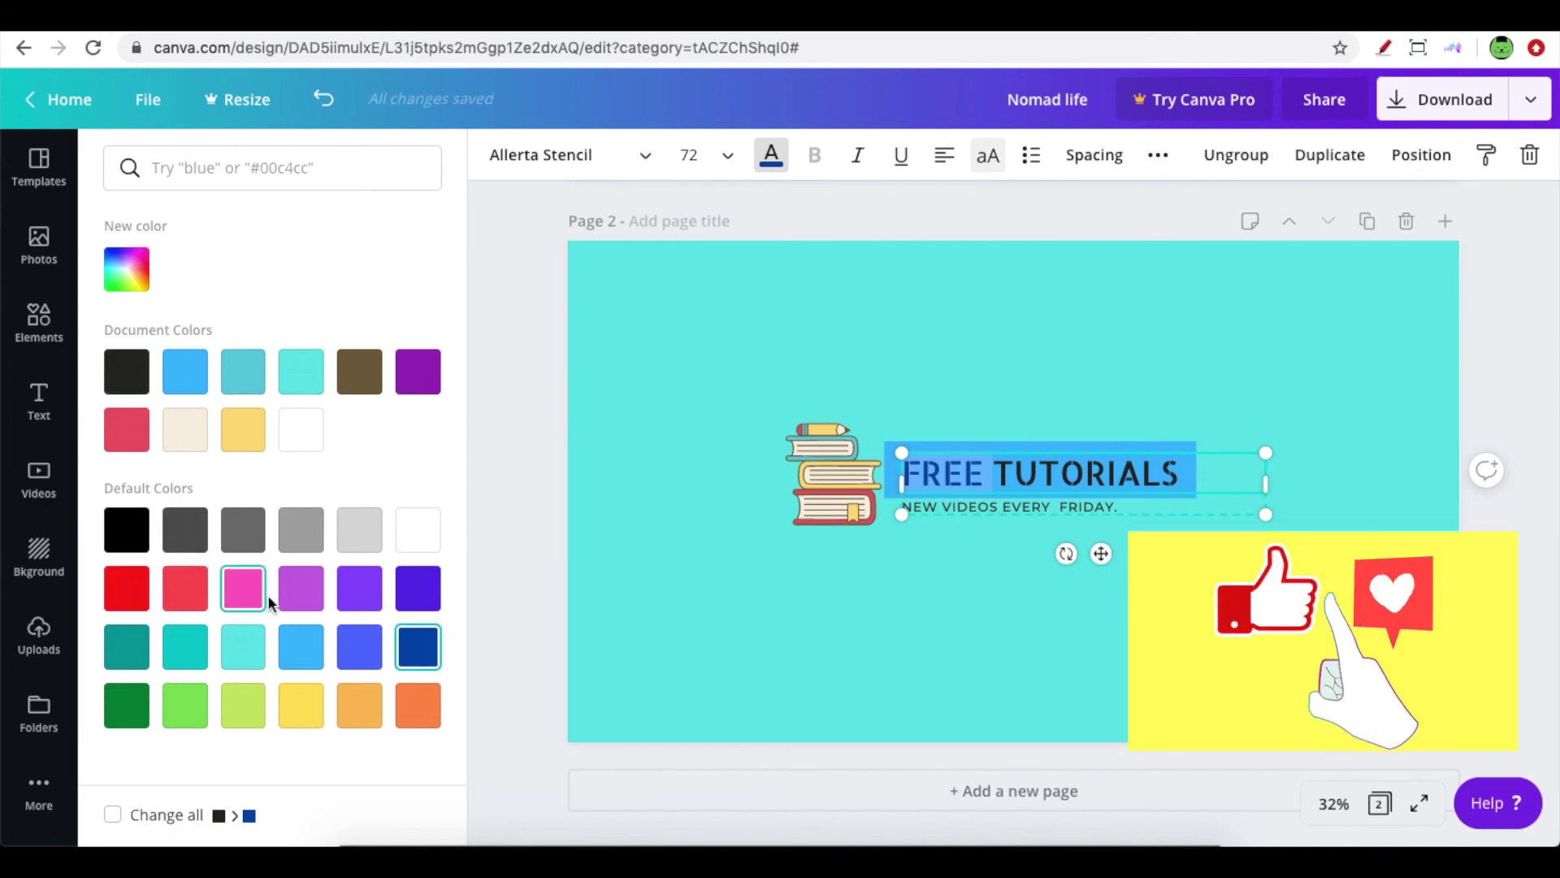
left_click(425, 376)
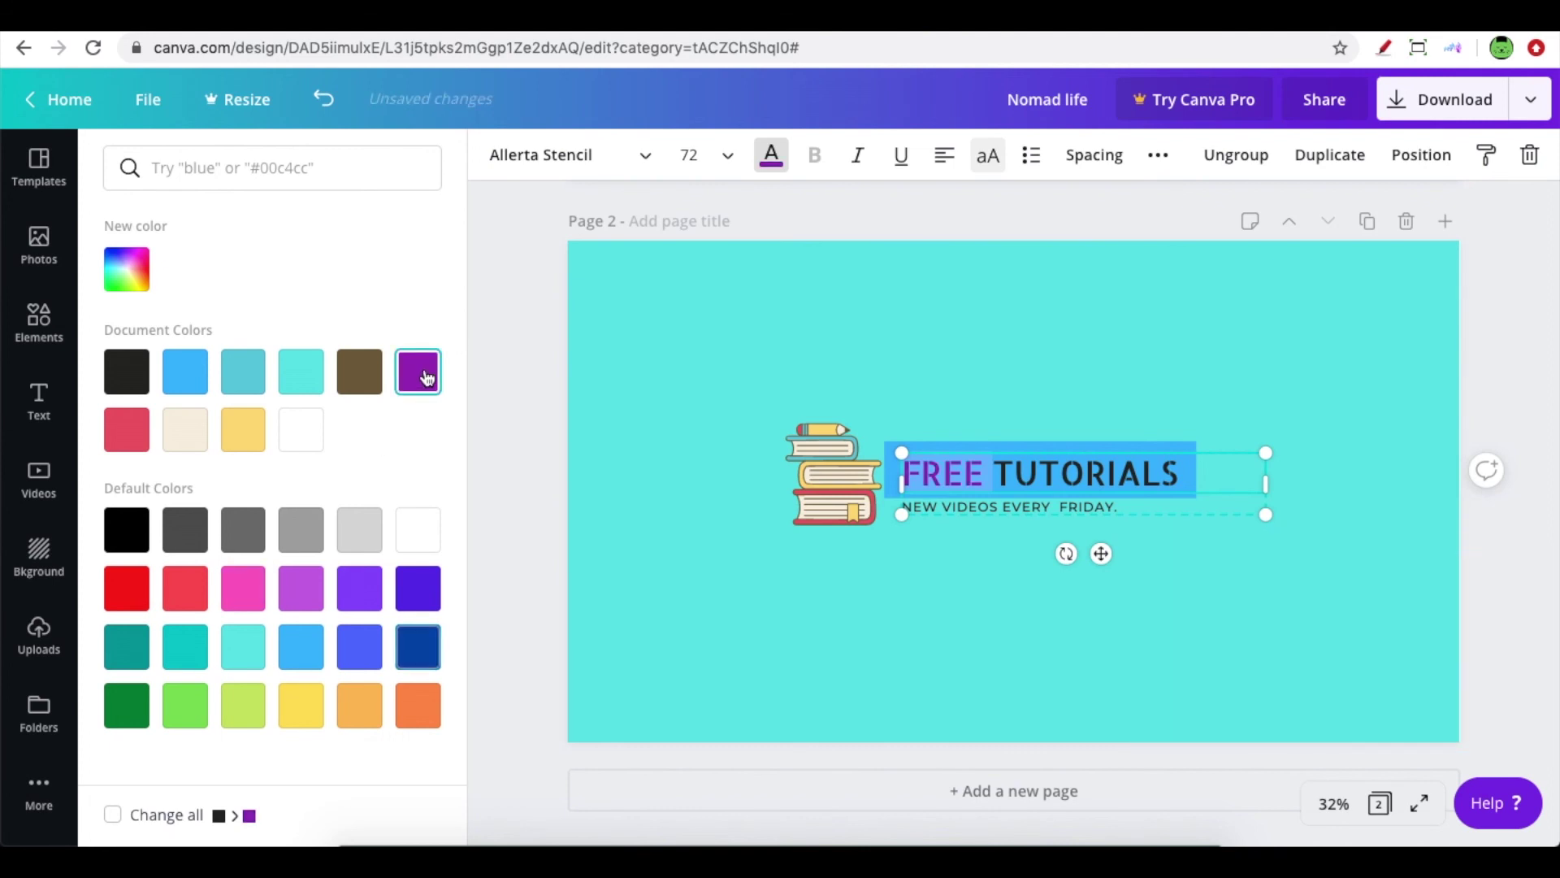
- Recolour the word FREE with a custom dark red, about #bd212d, mixed from the coral-red document colour, and deselect the text
left_click(145, 437)
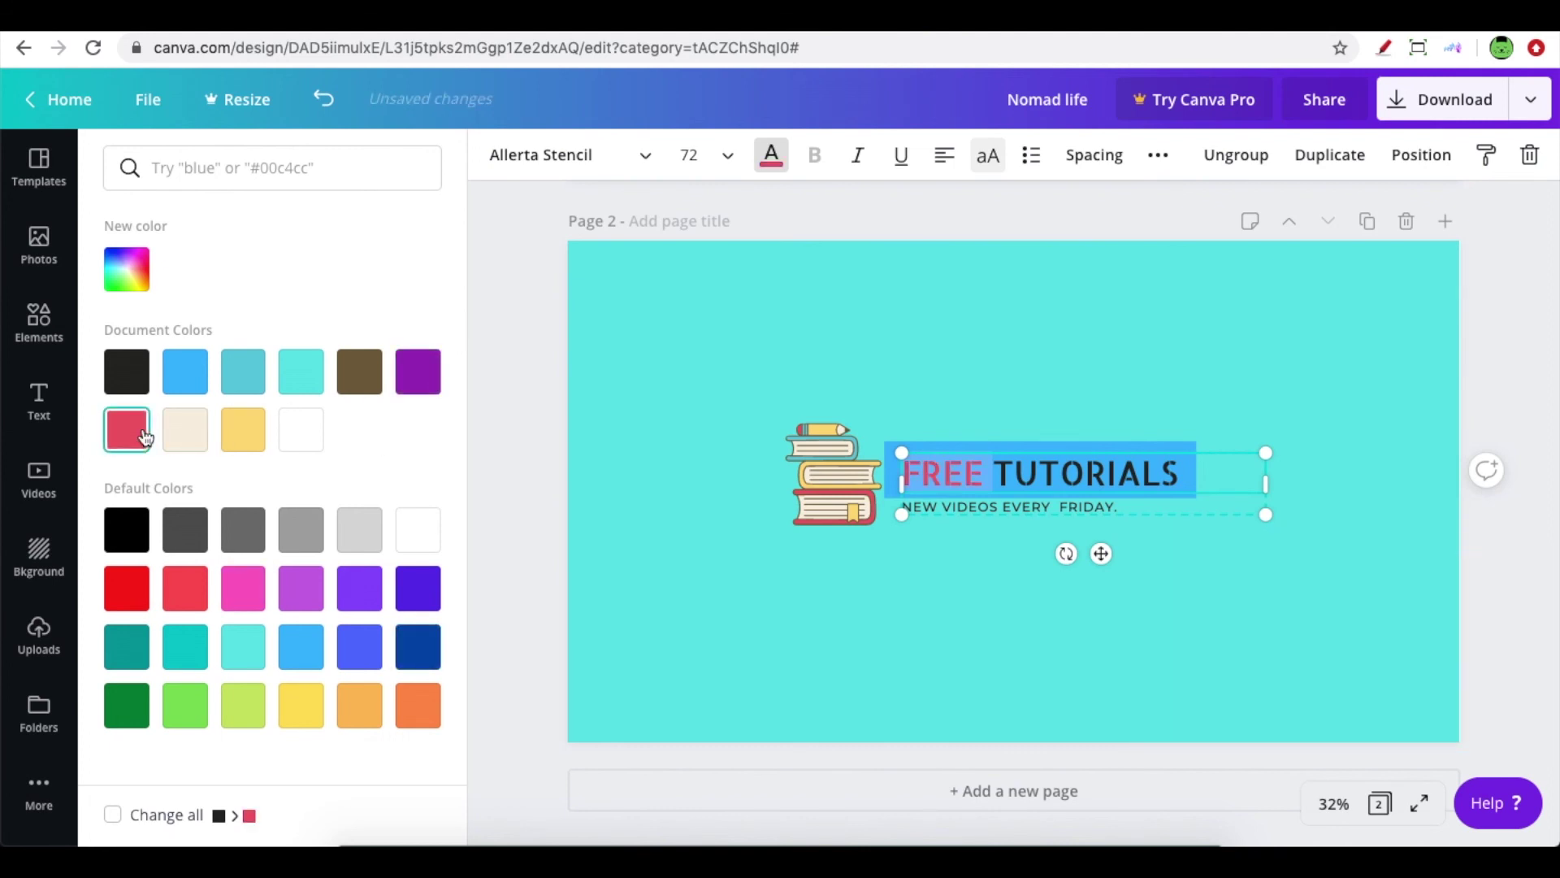
left_click(135, 273)
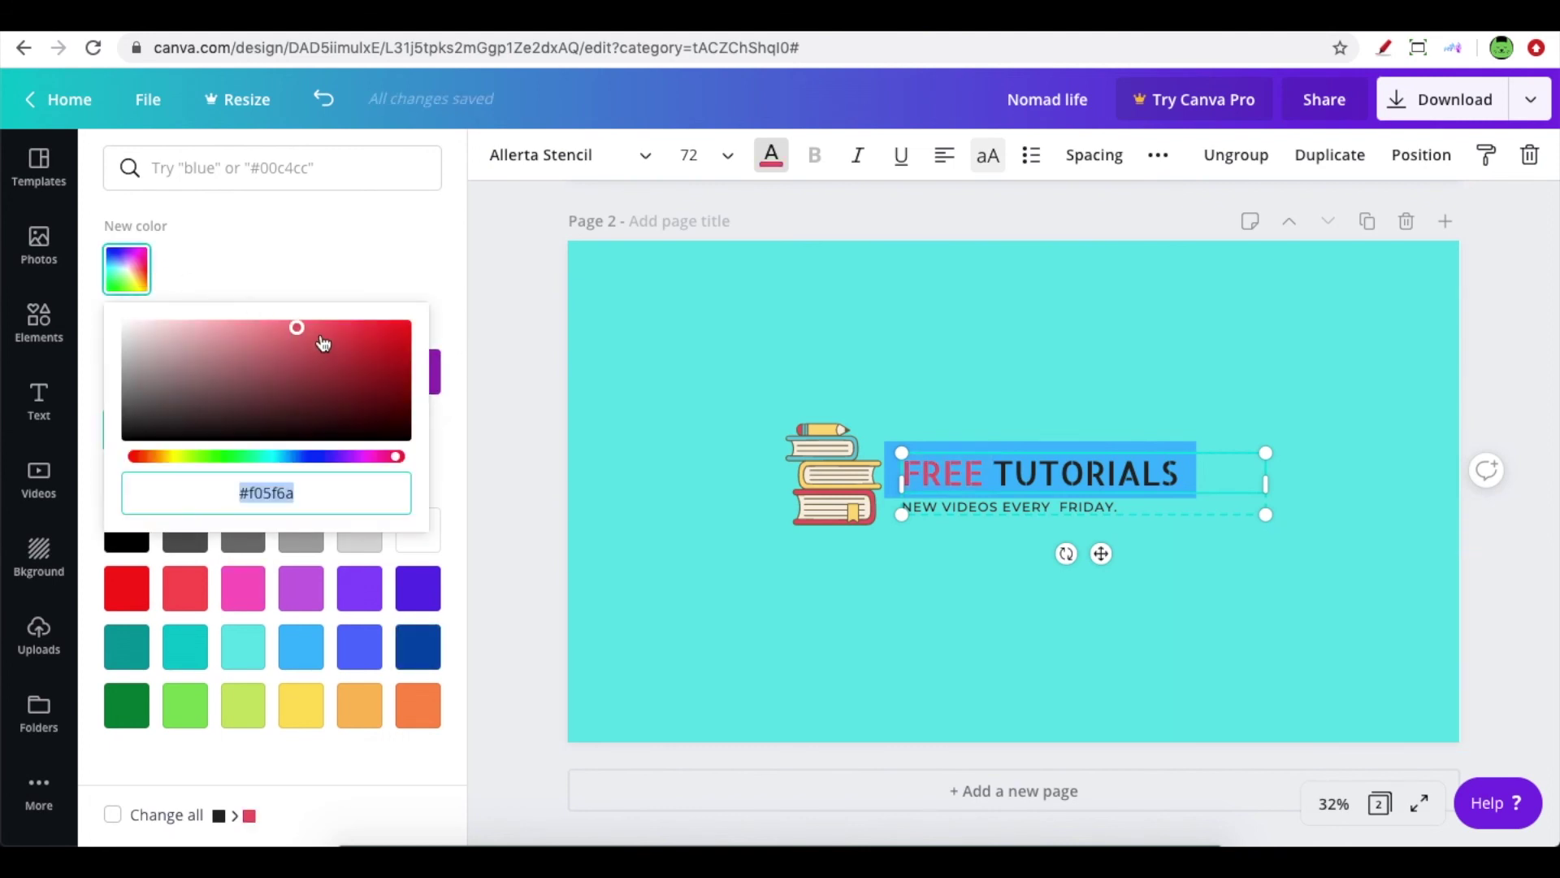
left_click_drag(301, 333, 345, 347)
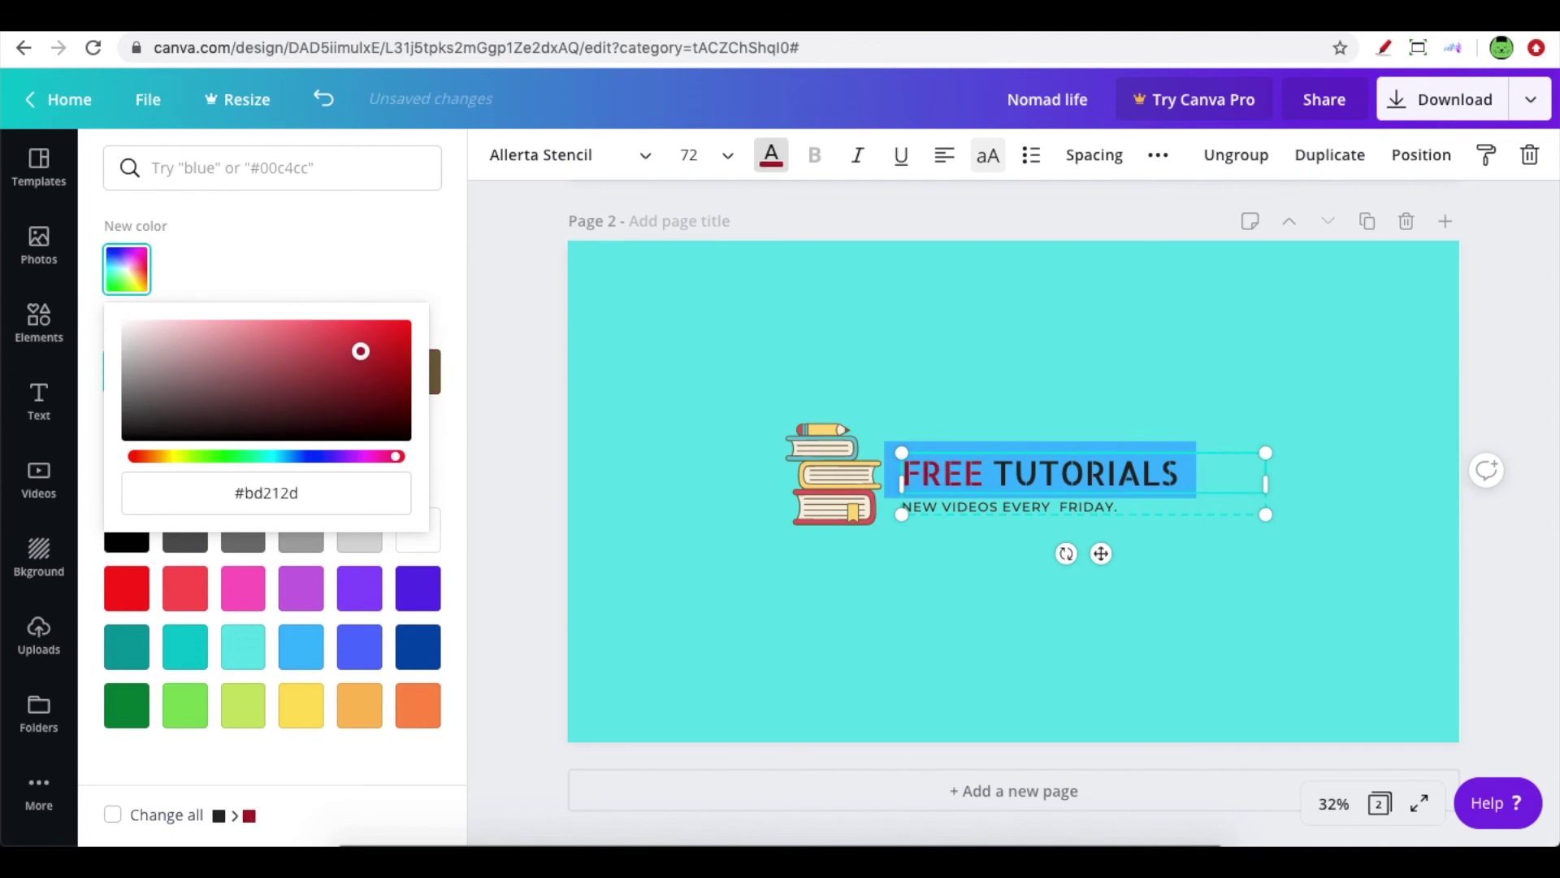
left_click(416, 241)
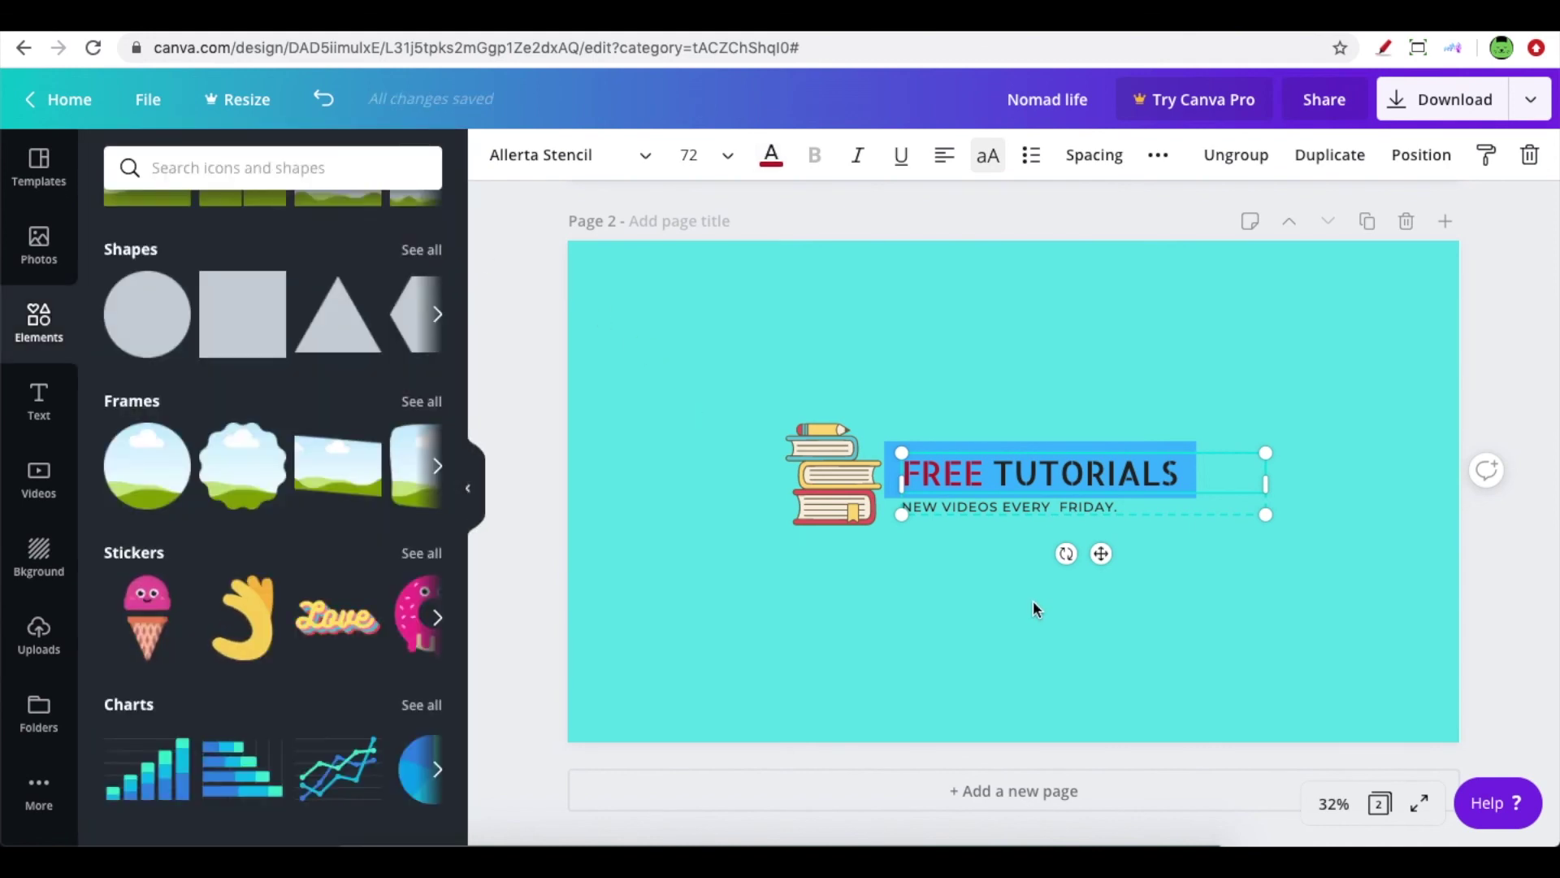
left_click(1035, 608)
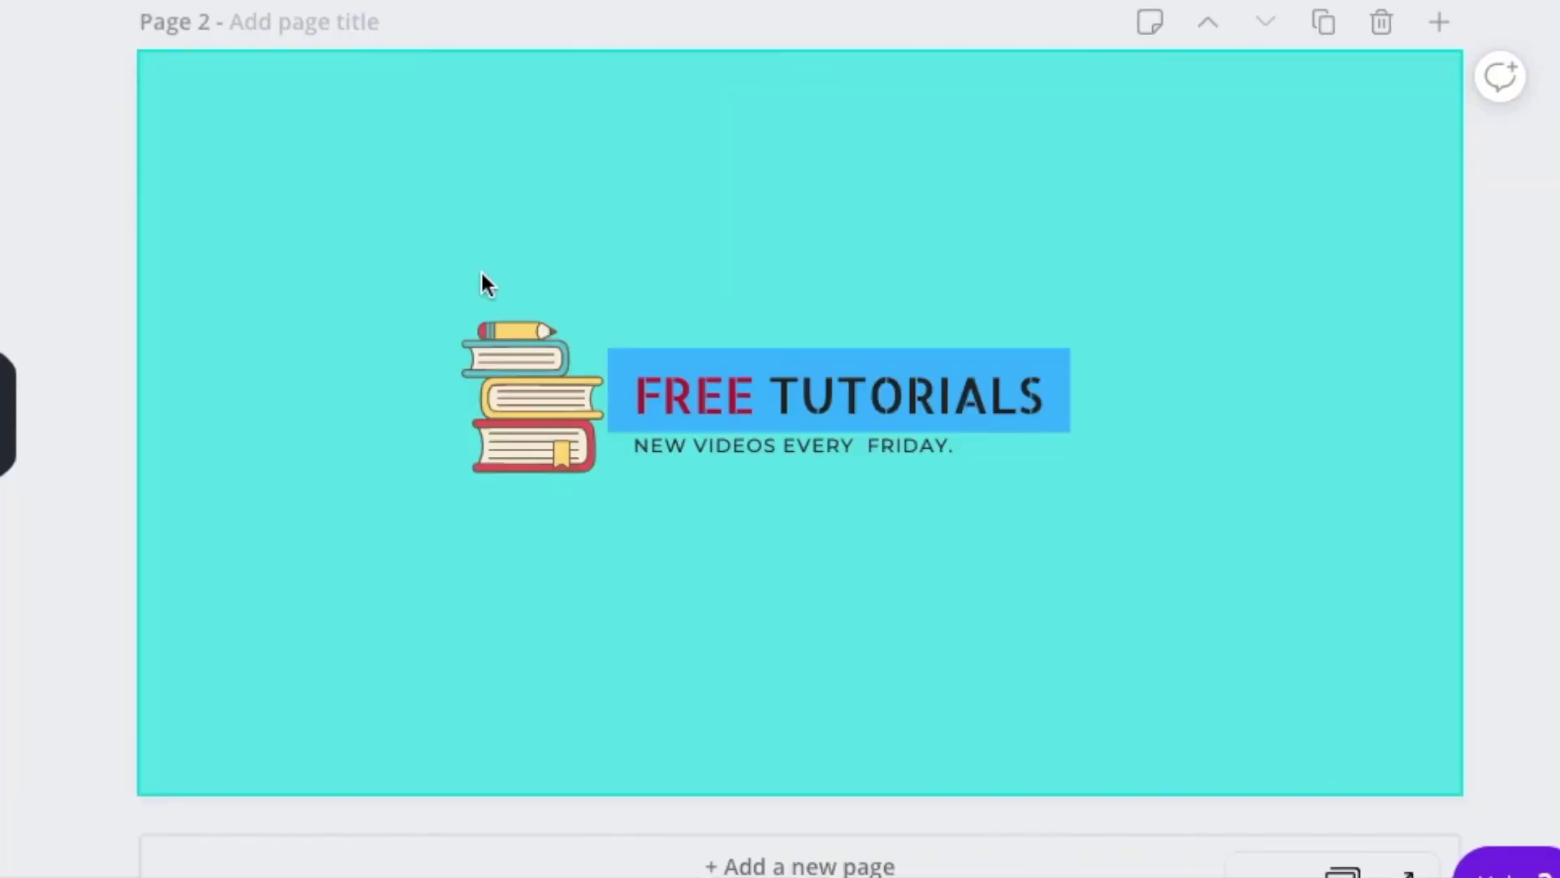
left_click_drag(481, 274, 1191, 548)
left_click(1048, 655)
left_click_drag(397, 338, 1193, 536)
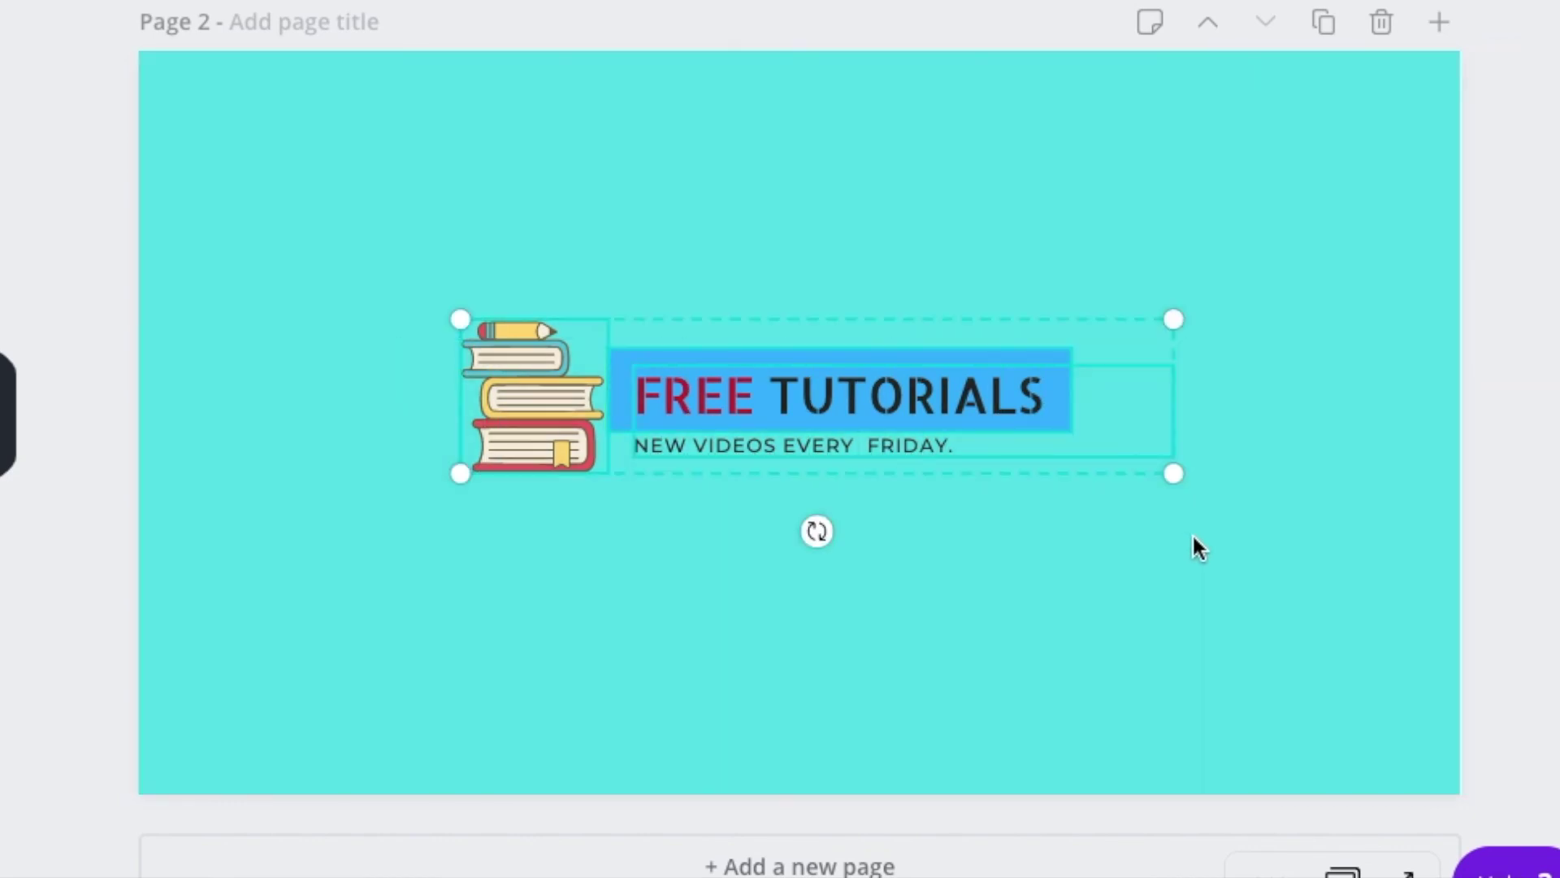
left_click(1163, 577)
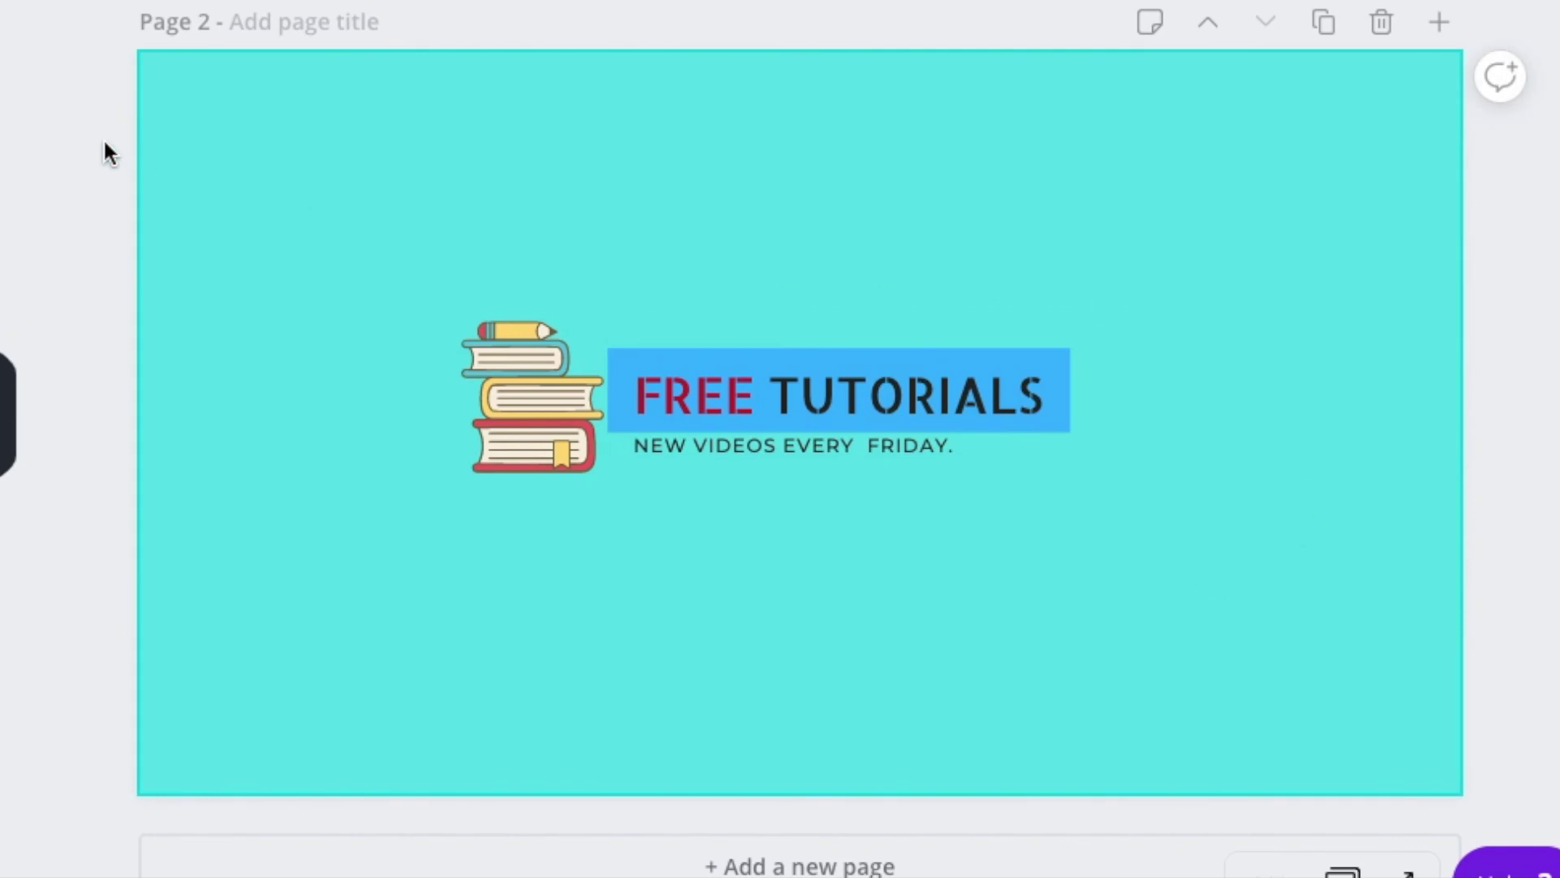